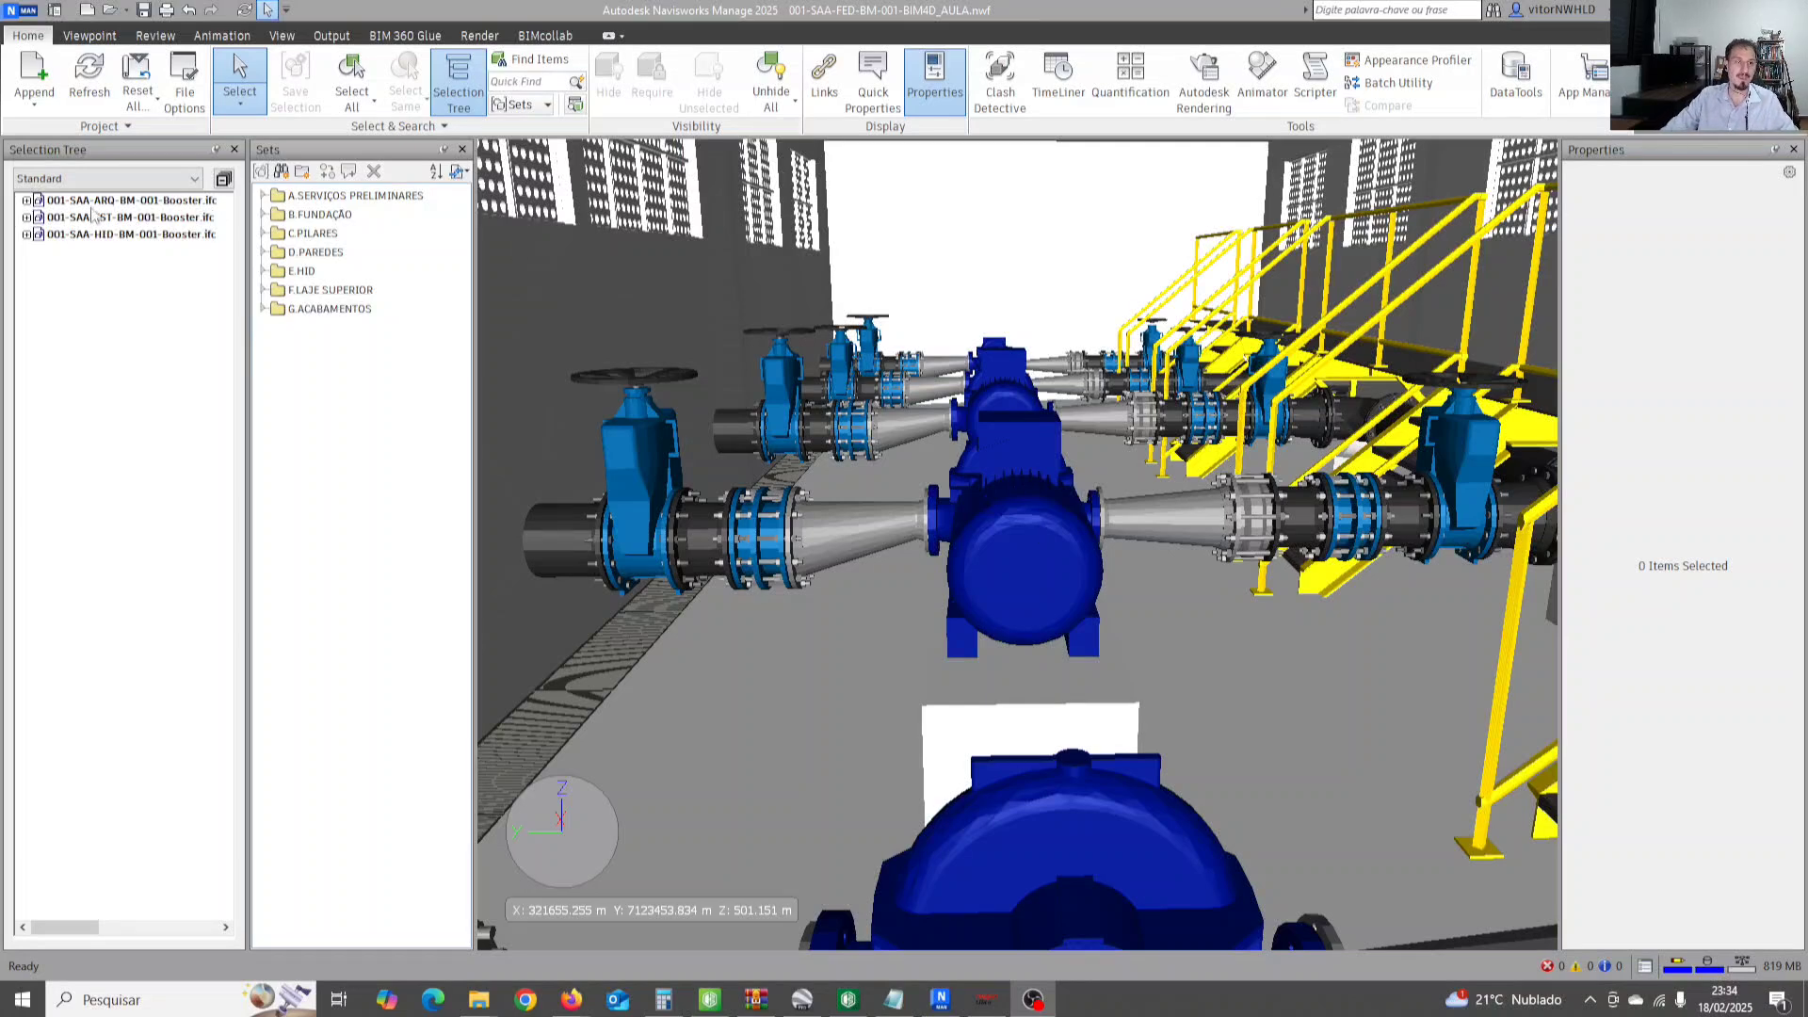
# Highlight the structural (EST) and hydraulic (HID) booster models in the scene one after the other, and clear the selection.
pyautogui.click(172, 218)
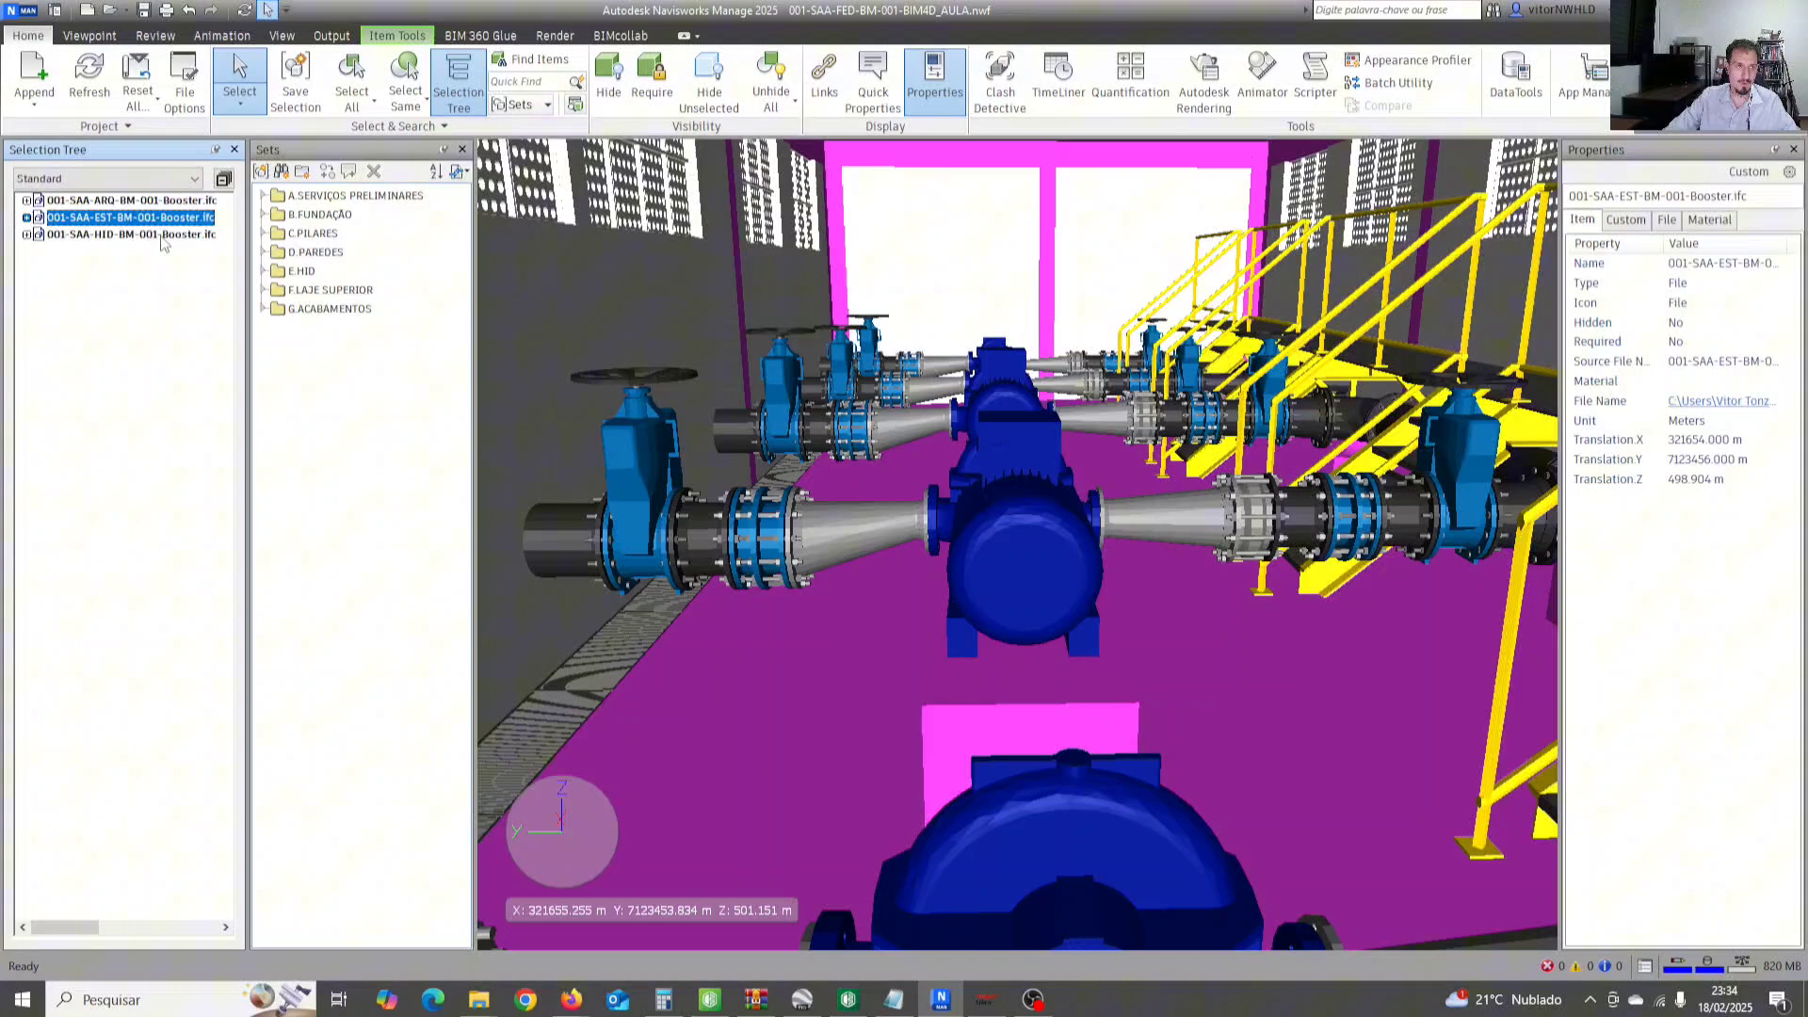
pyautogui.click(164, 235)
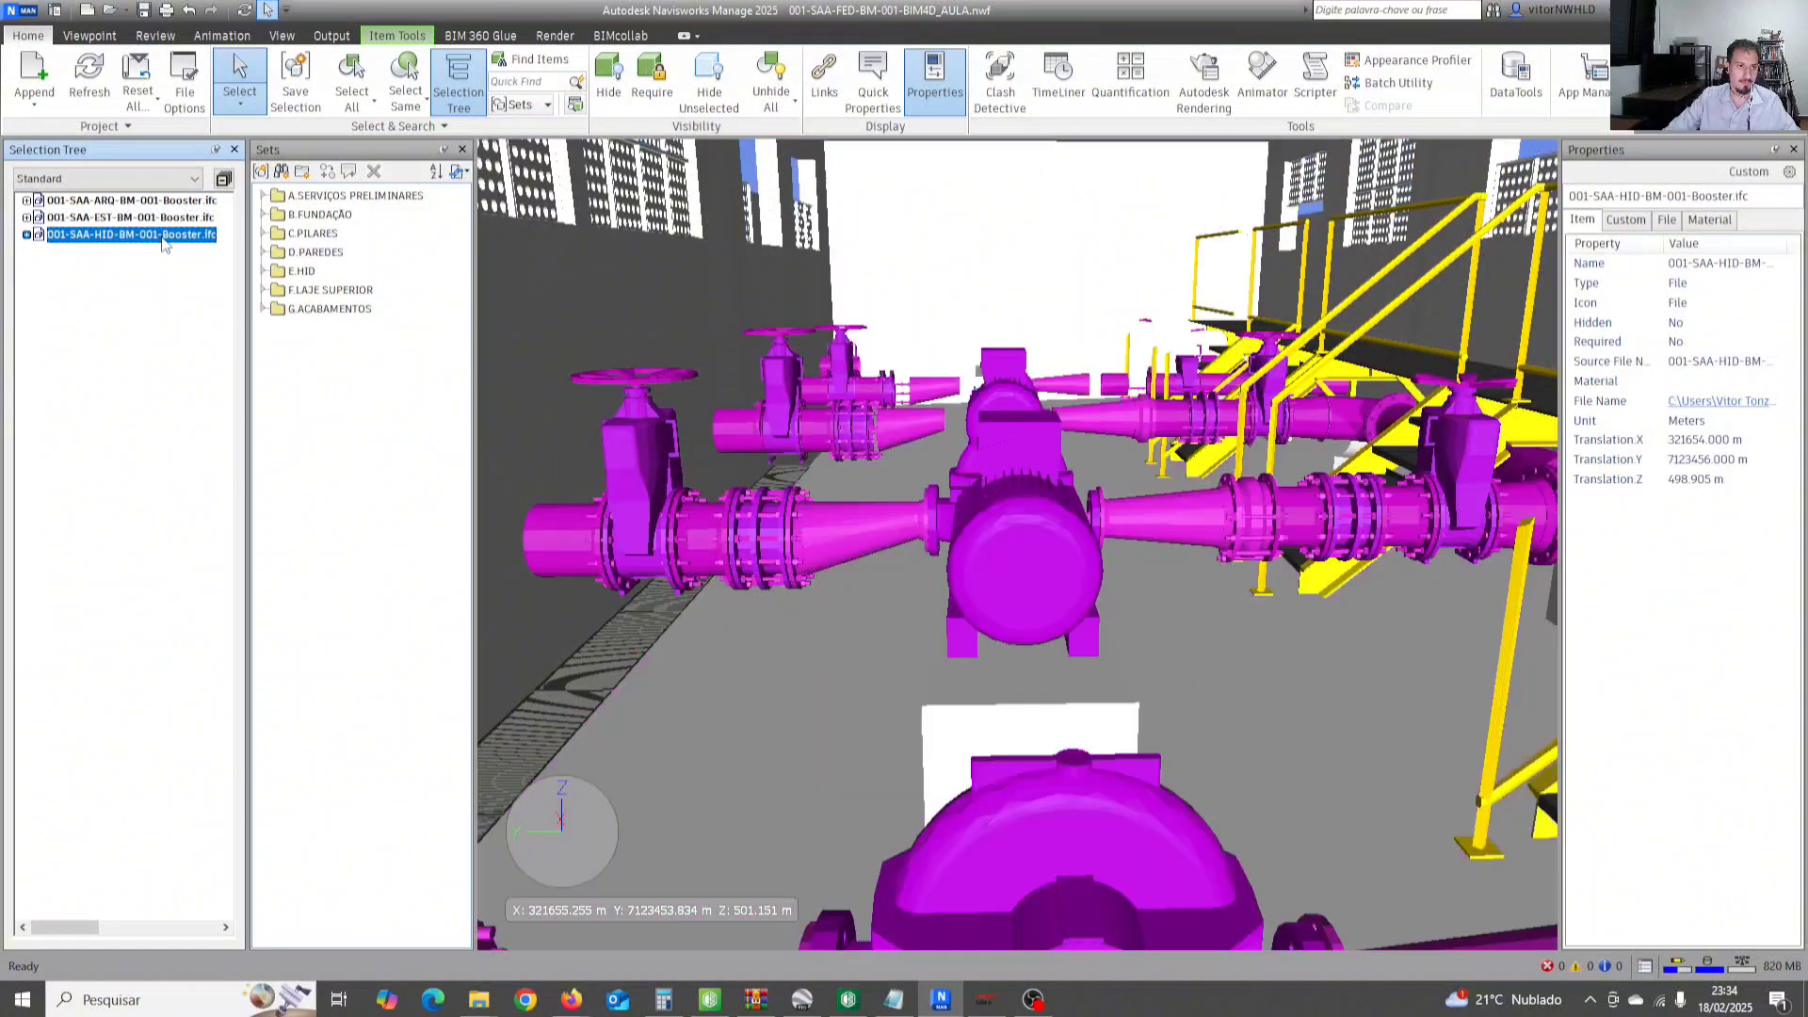
pyautogui.press('Escape')
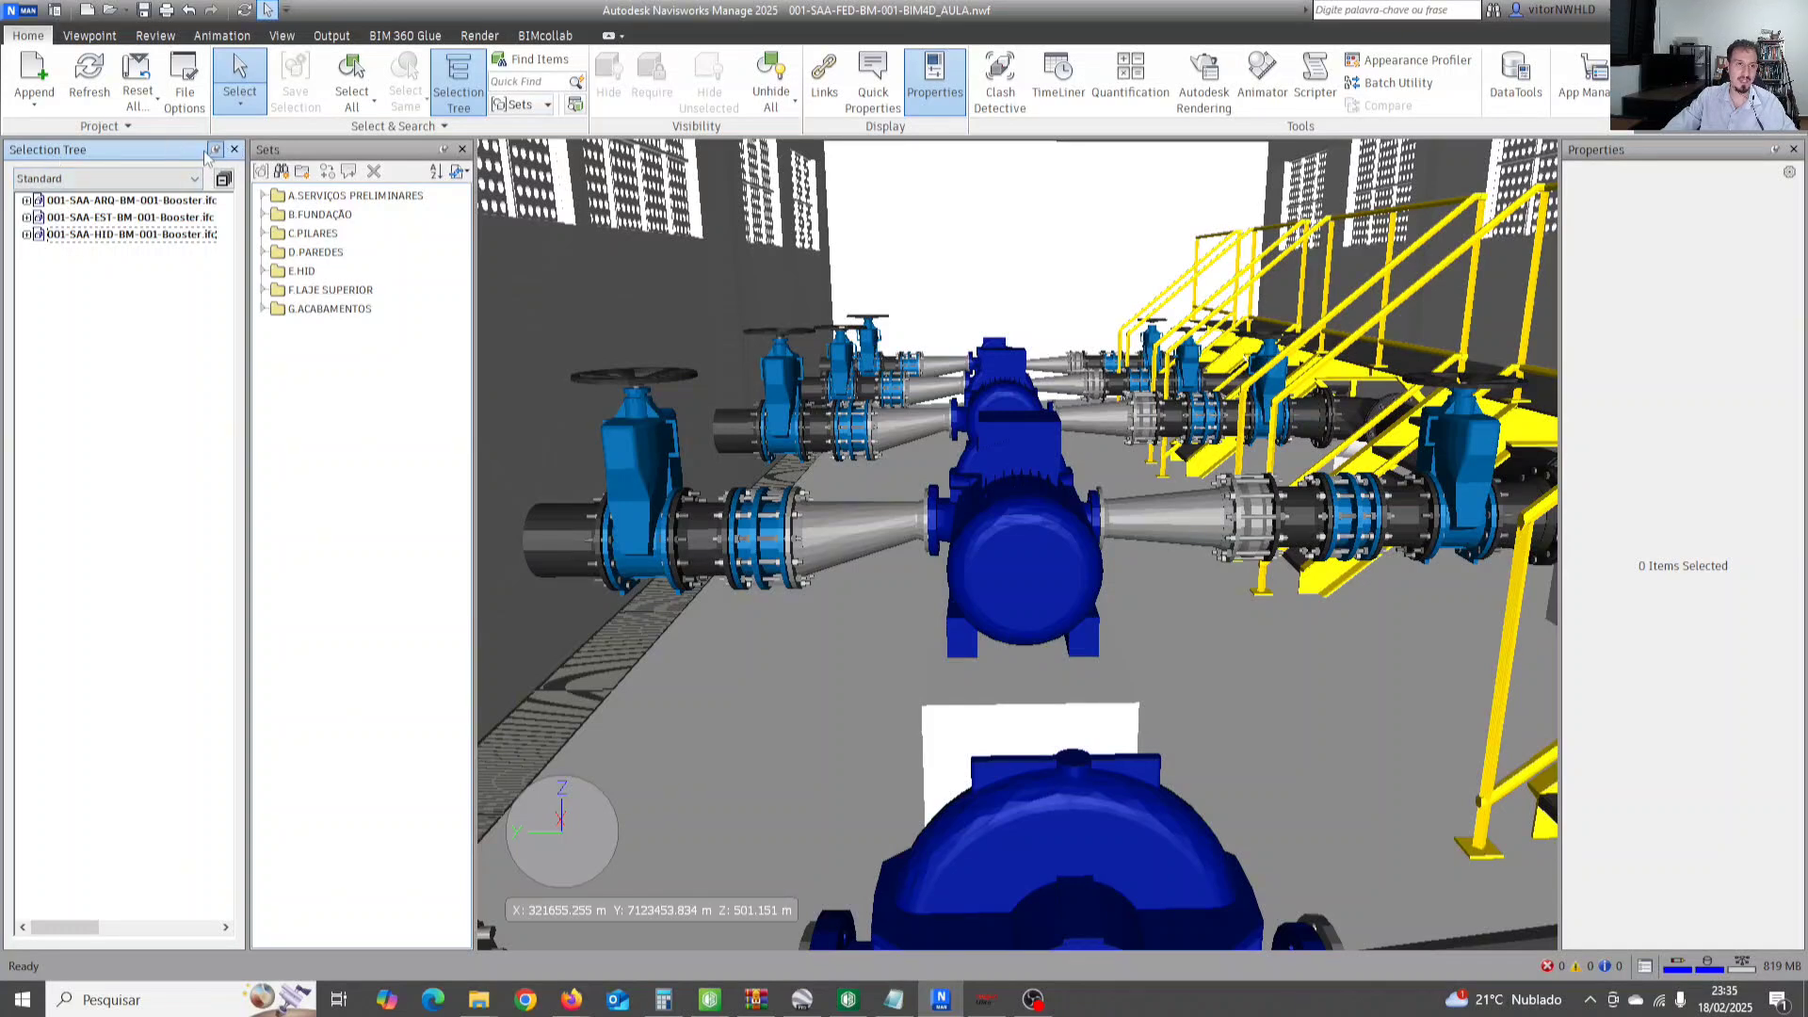
# Expand the architectural (ARQ) model's hierarchy to its storeys and show the IFC categories of Cobertura and Nivel de fundo.
pyautogui.click(26, 201)
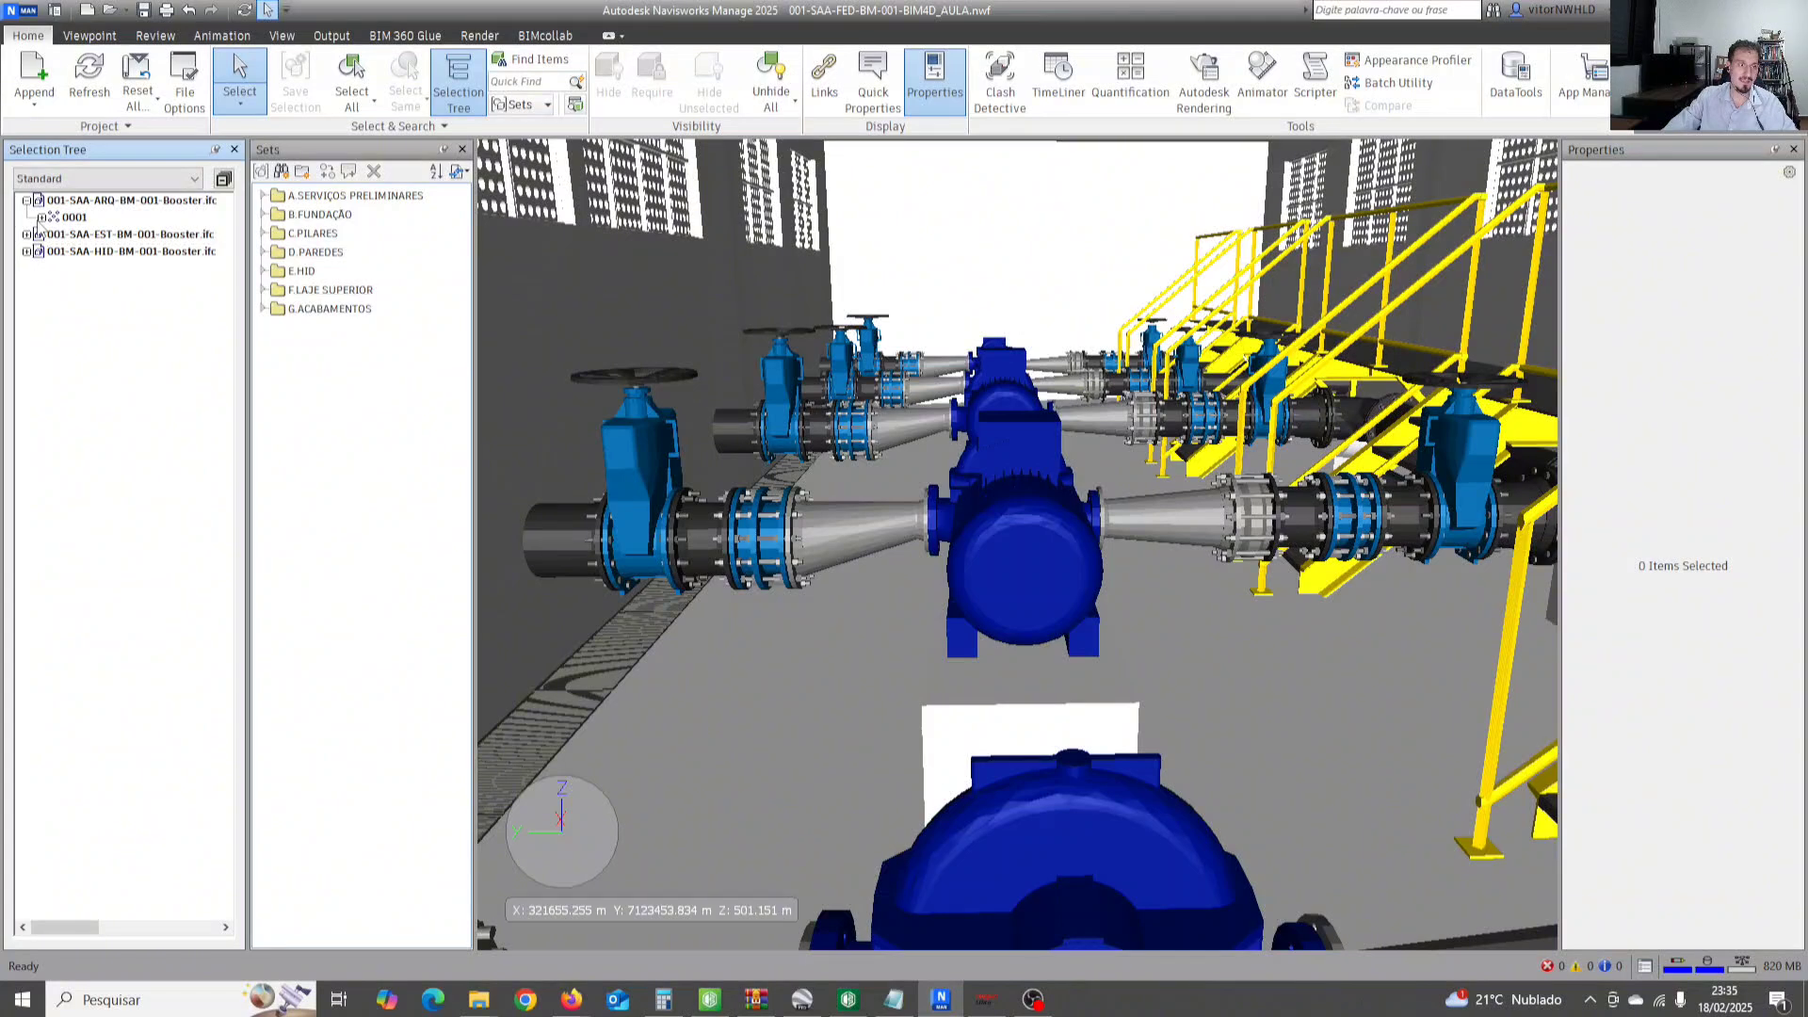
pyautogui.click(42, 218)
pyautogui.click(57, 234)
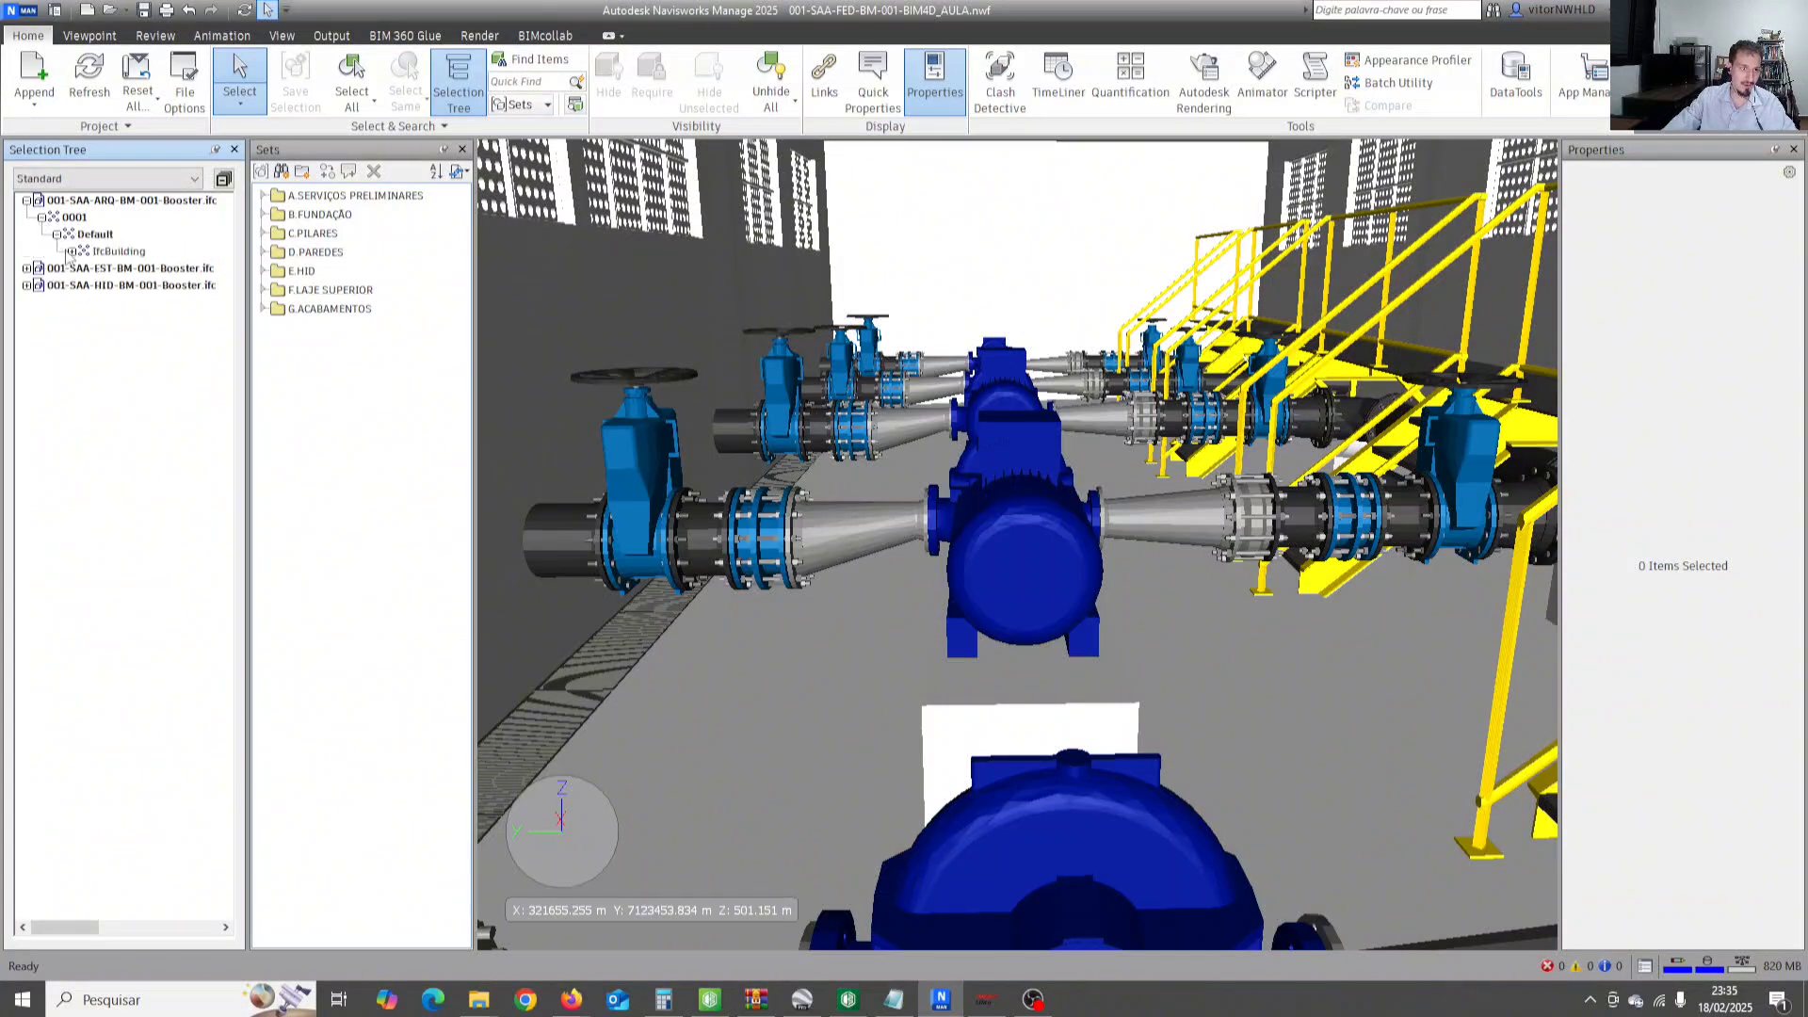
pyautogui.click(72, 252)
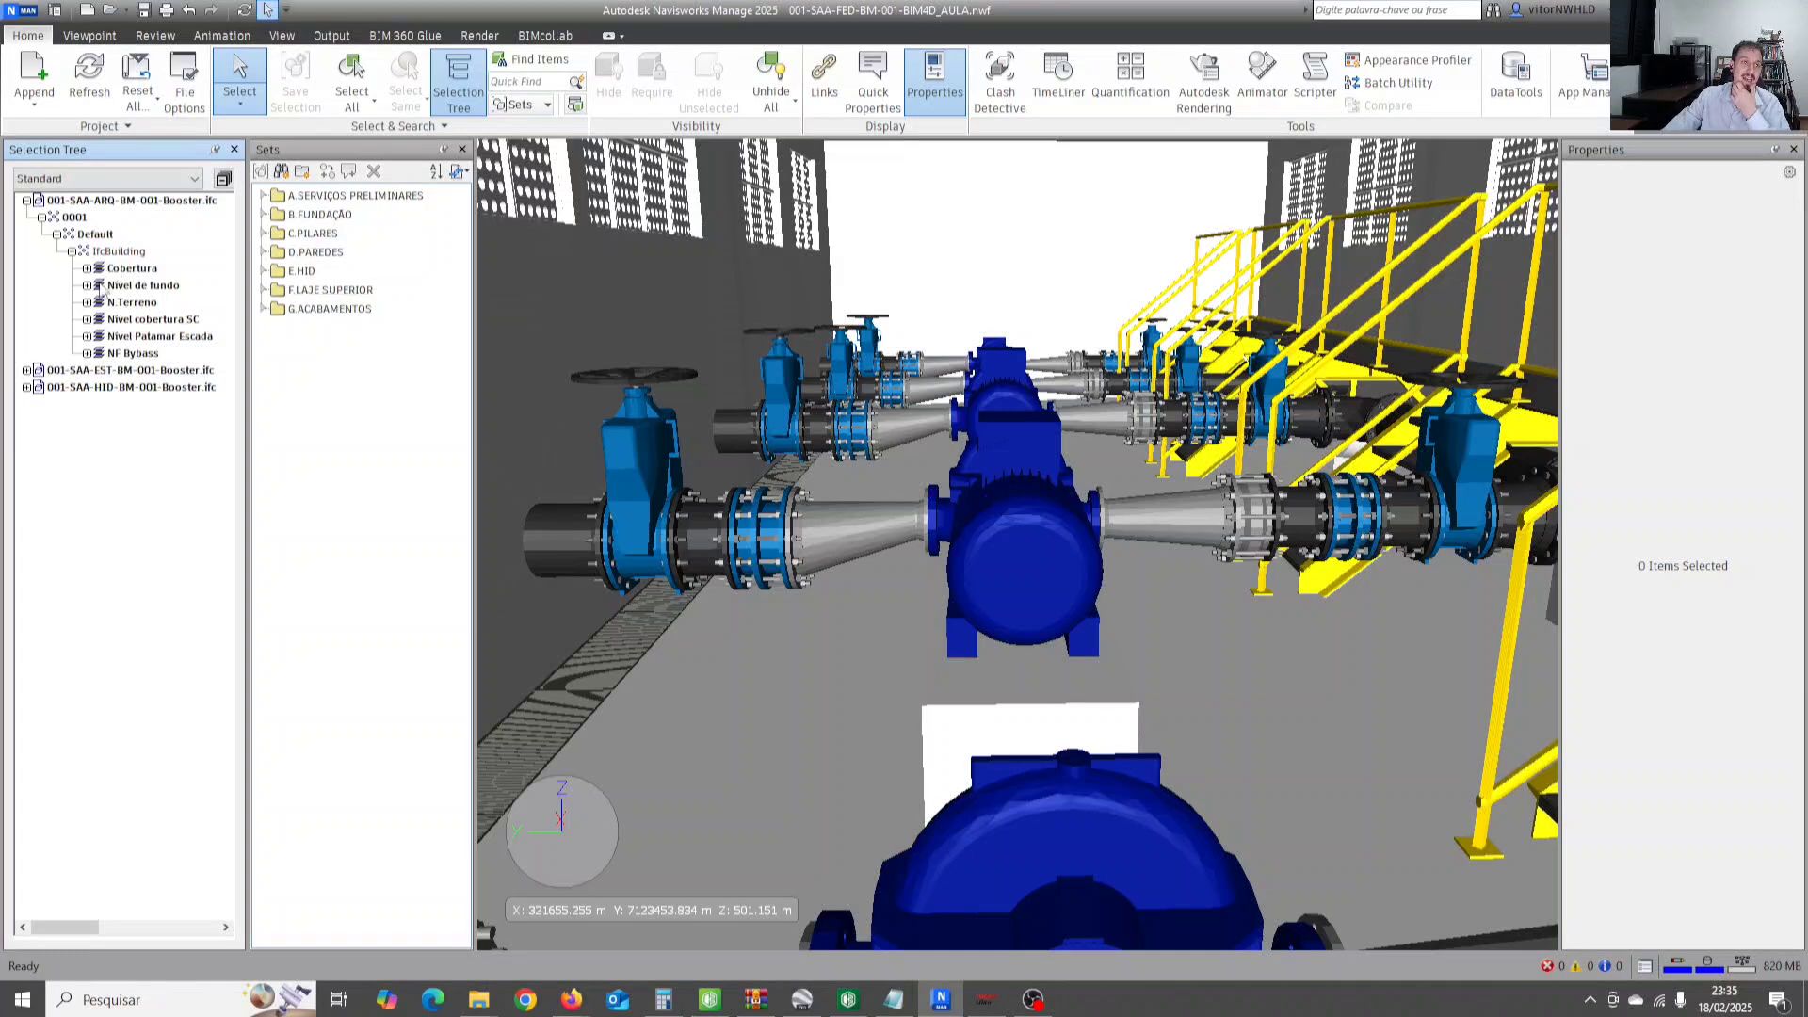
pyautogui.click(87, 268)
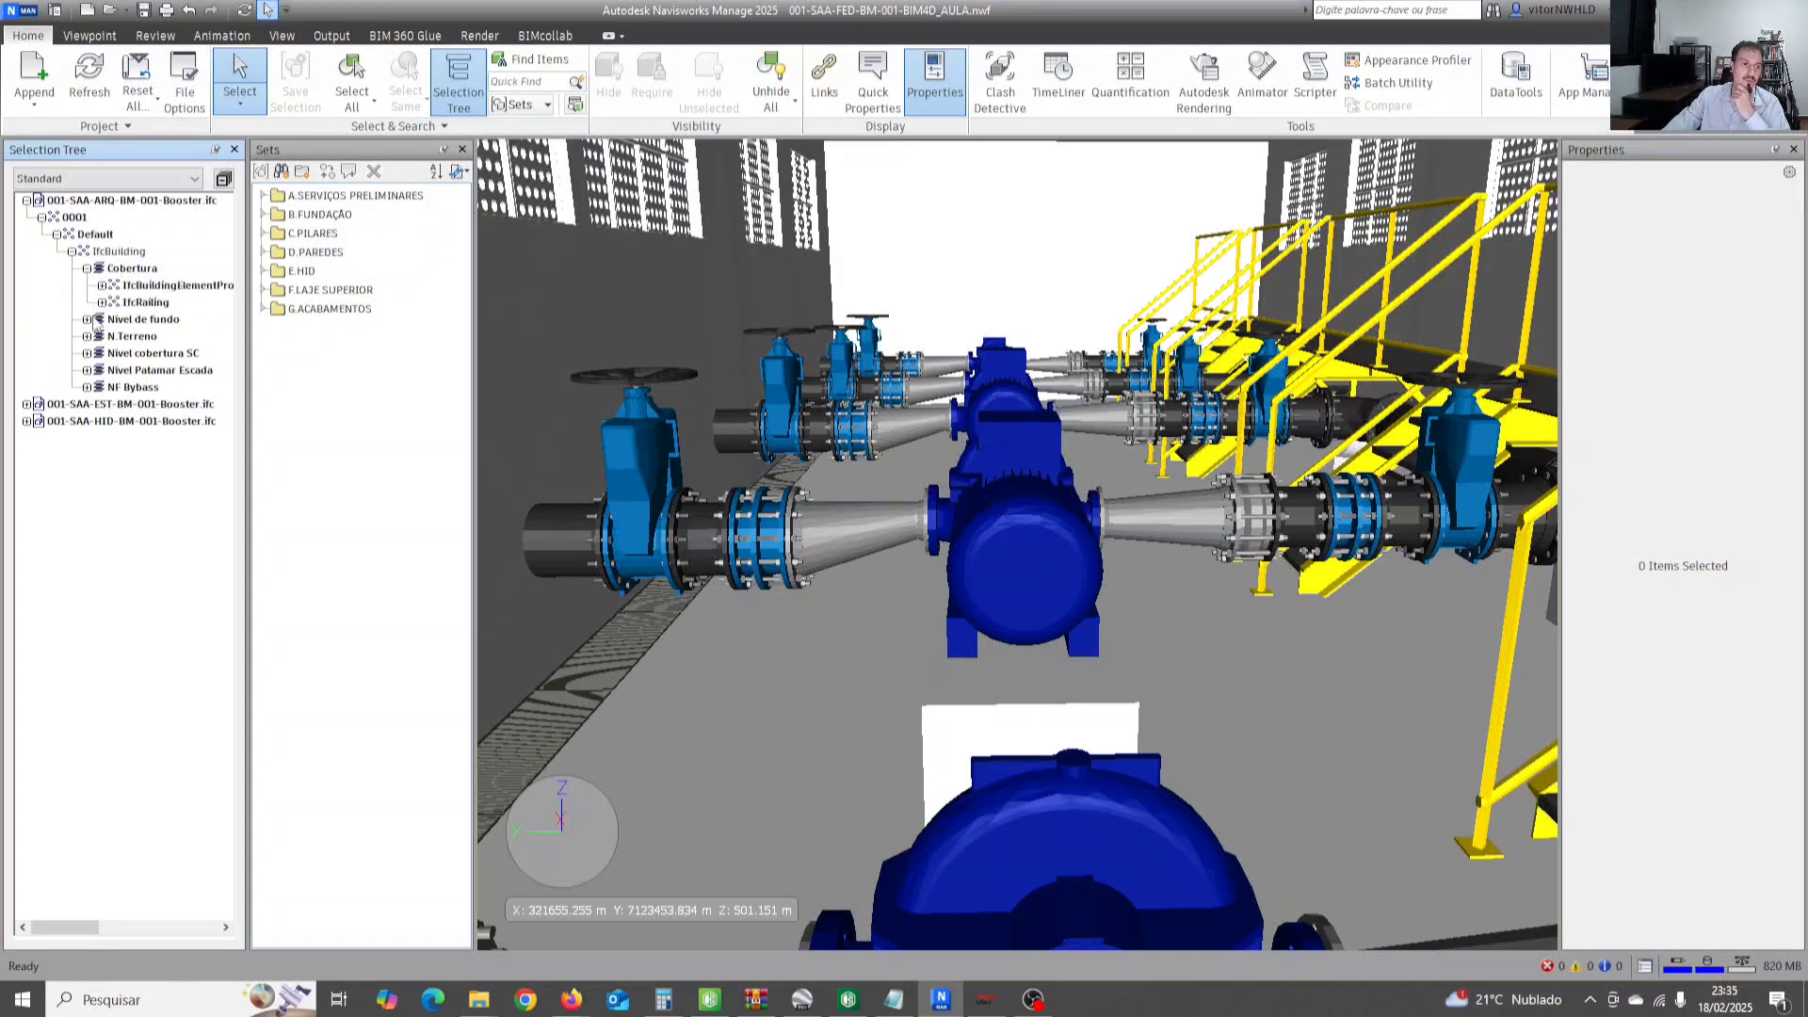
pyautogui.click(98, 320)
pyautogui.click(86, 320)
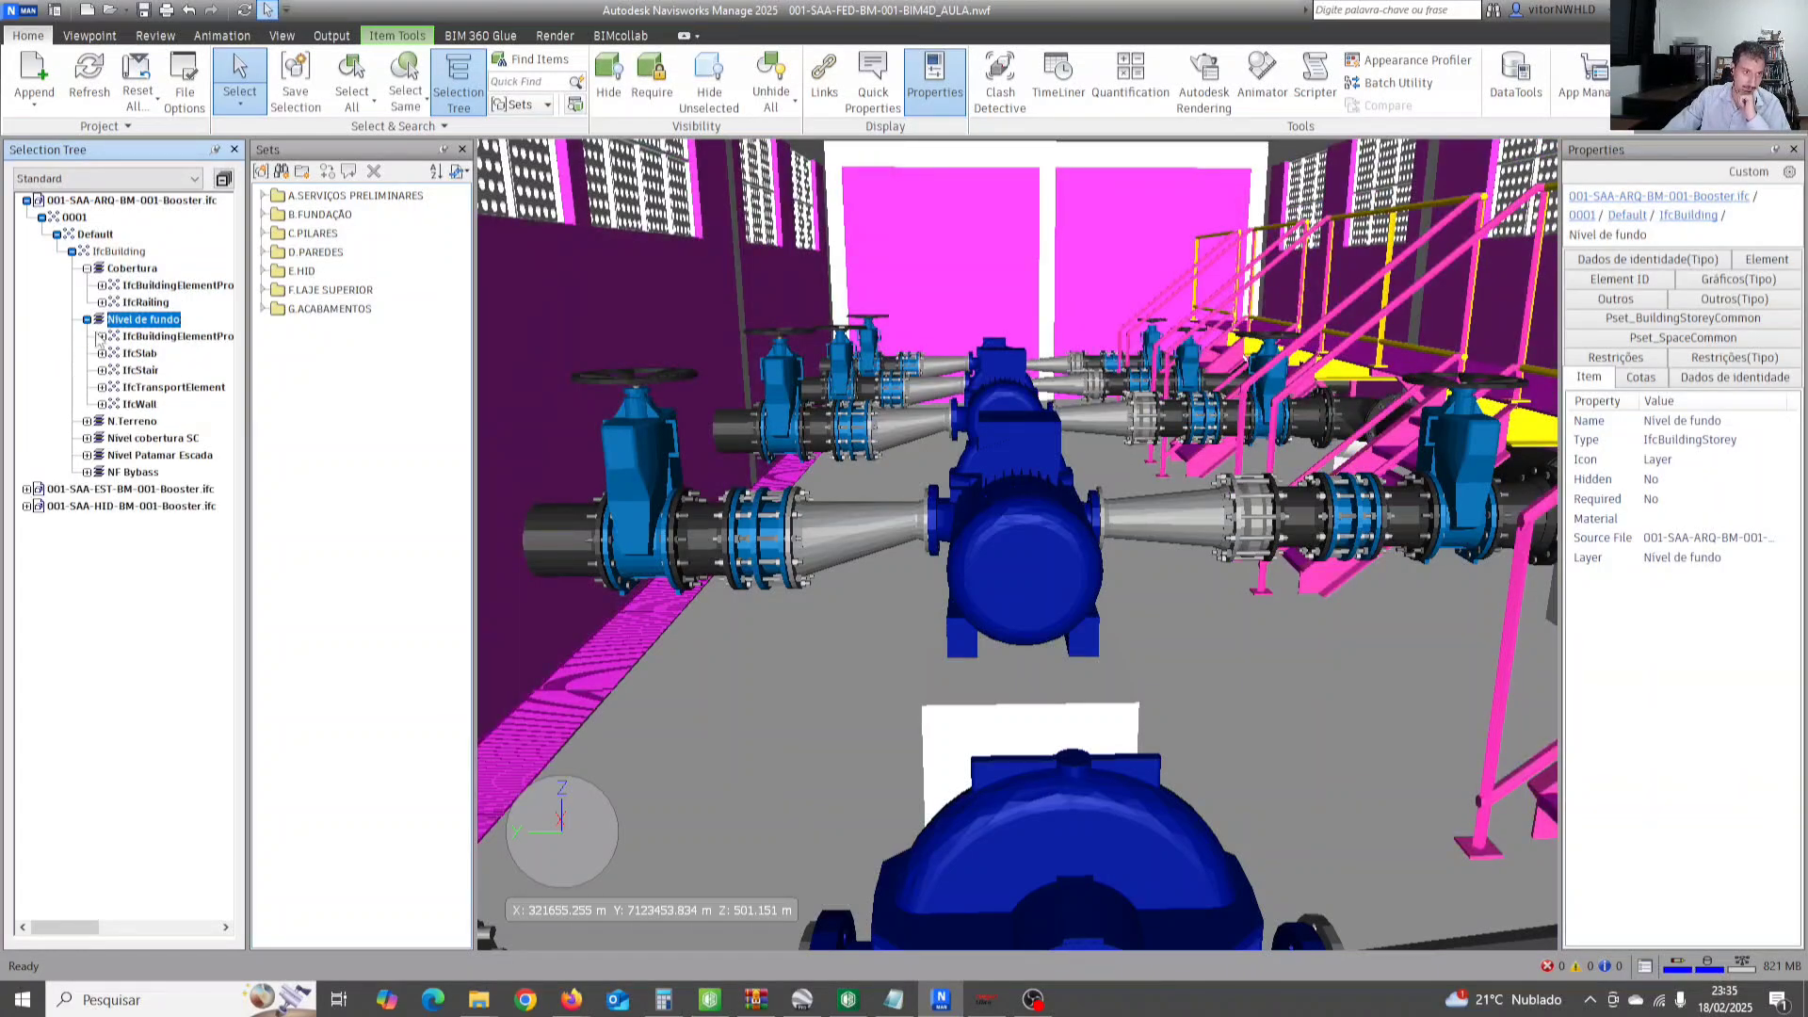
# Examine sample categories under Cobertura and Nivel de fundo and their parent nodes in the ARQ model, and clear the selection.
pyautogui.click(120, 287)
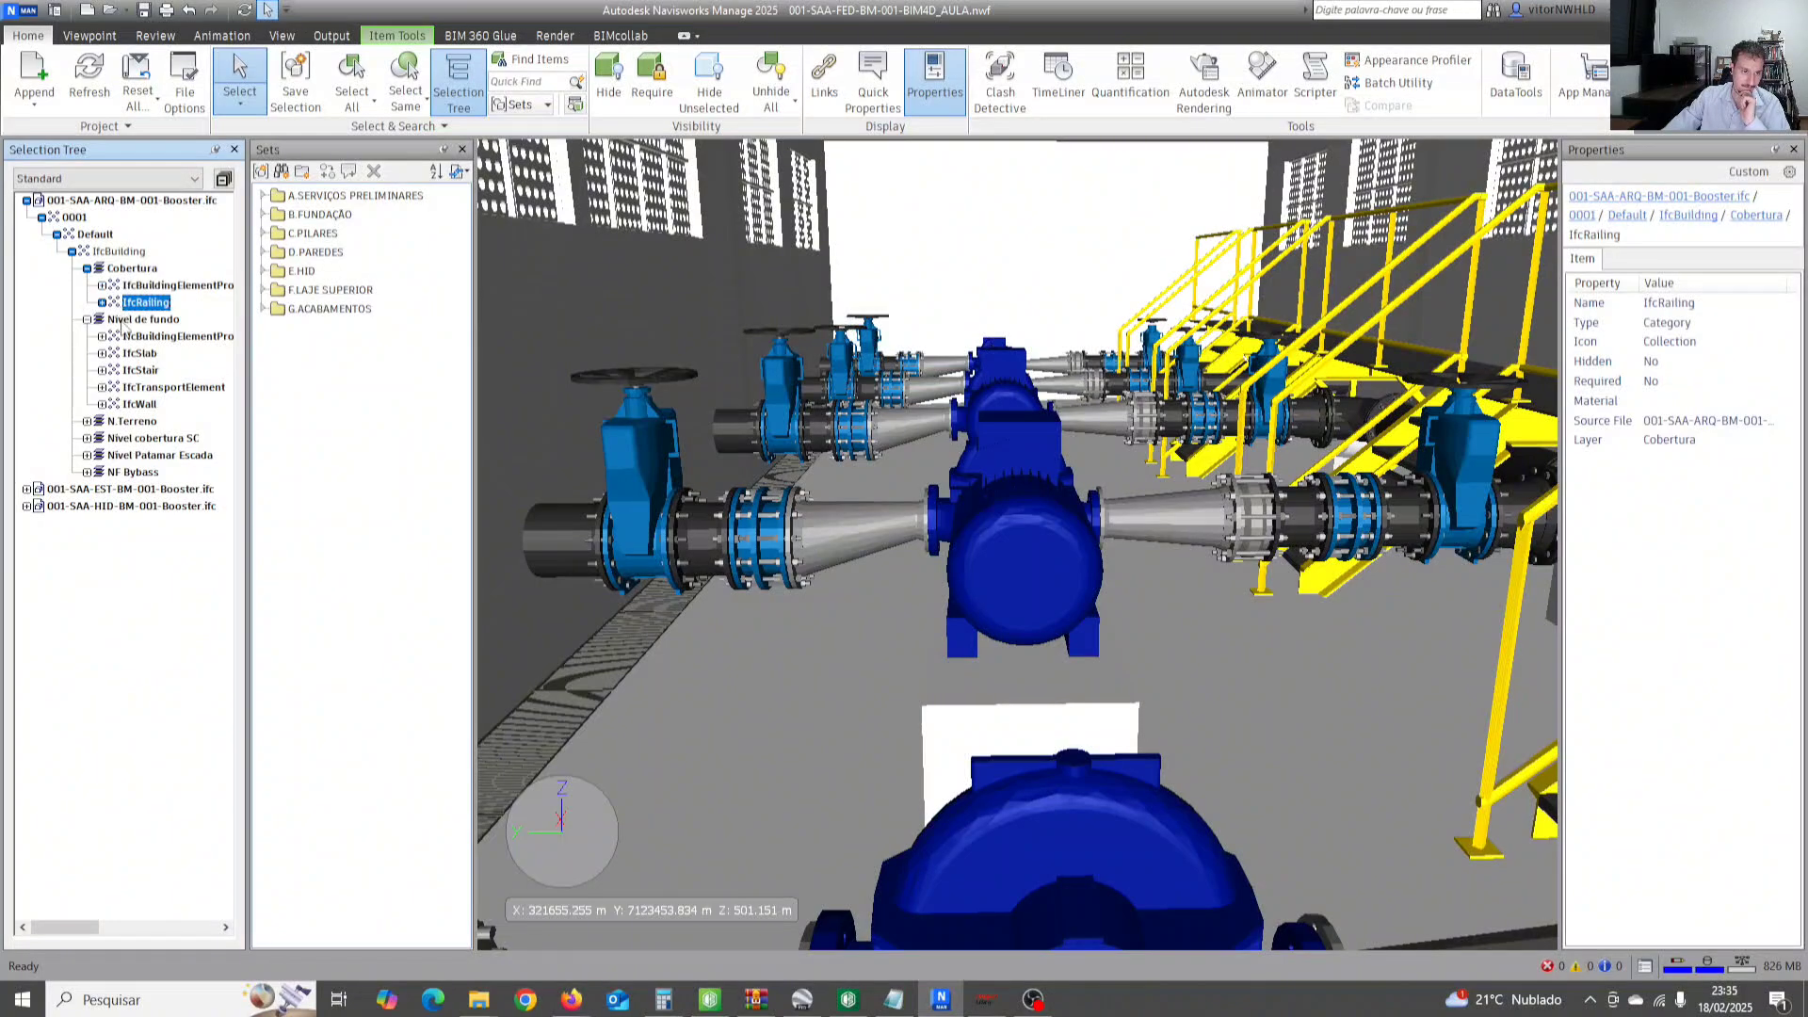
pyautogui.click(131, 337)
pyautogui.click(130, 268)
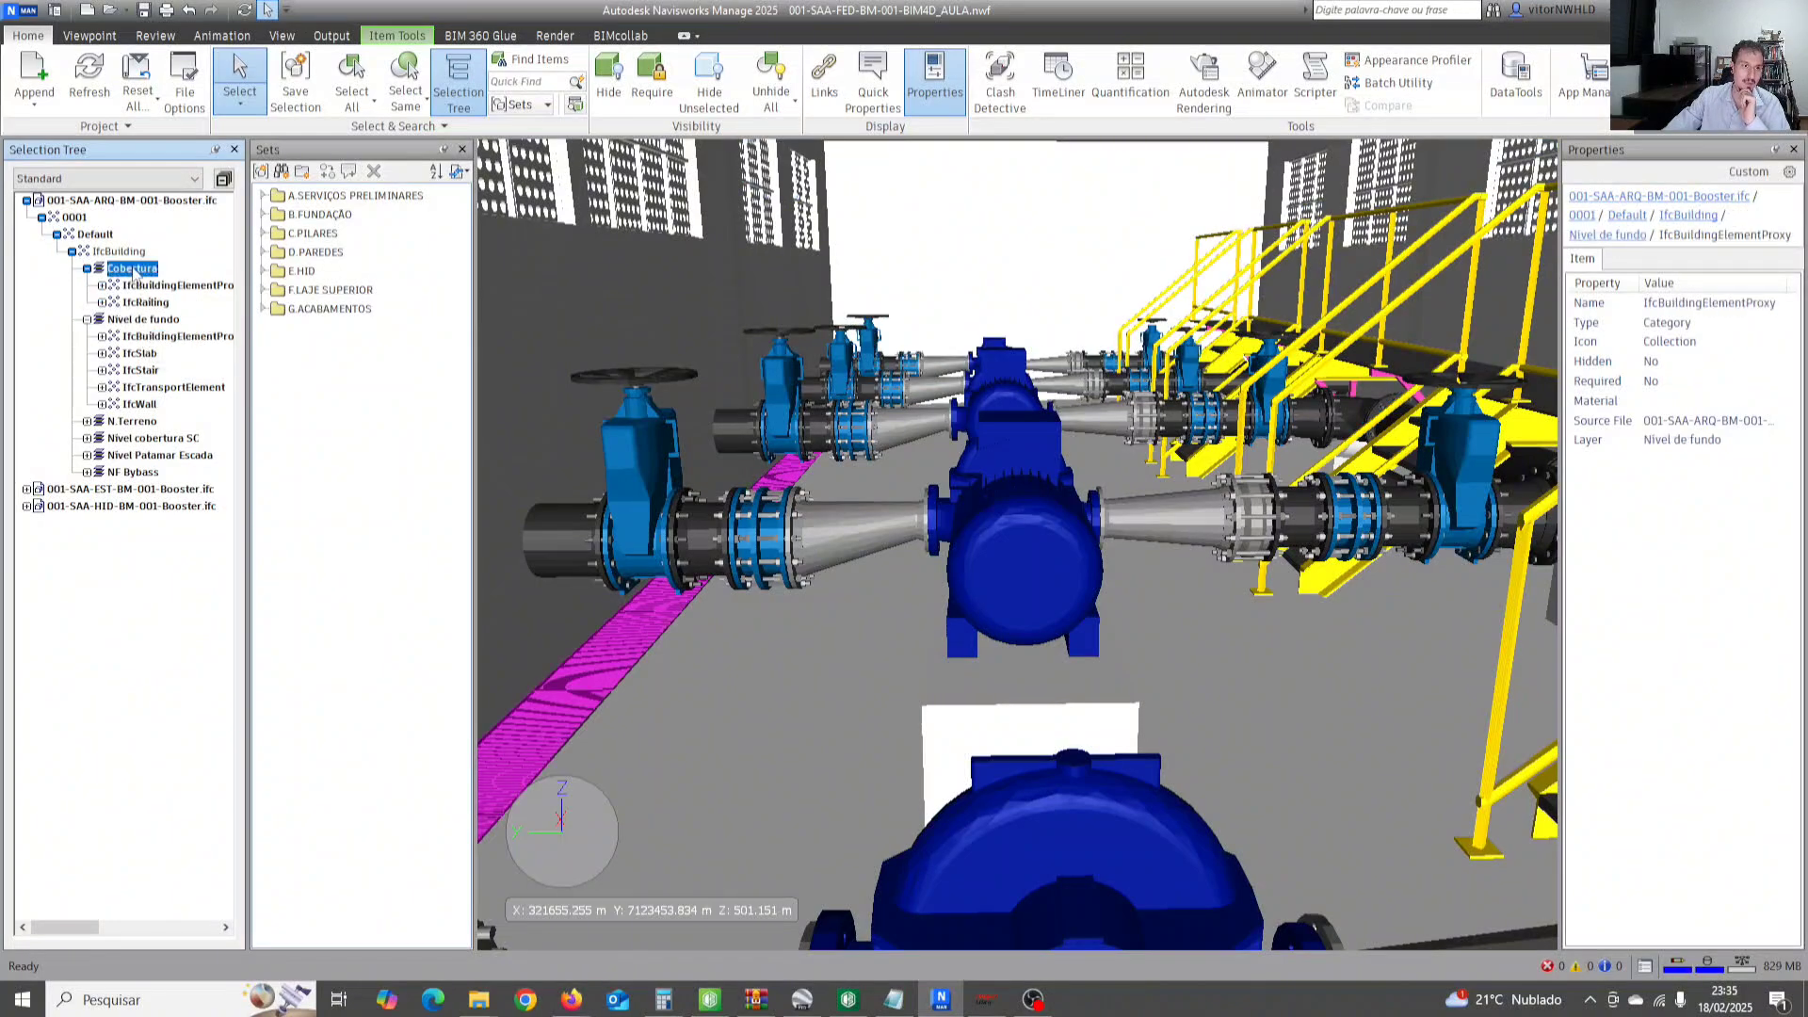
pyautogui.click(78, 219)
pyautogui.click(111, 253)
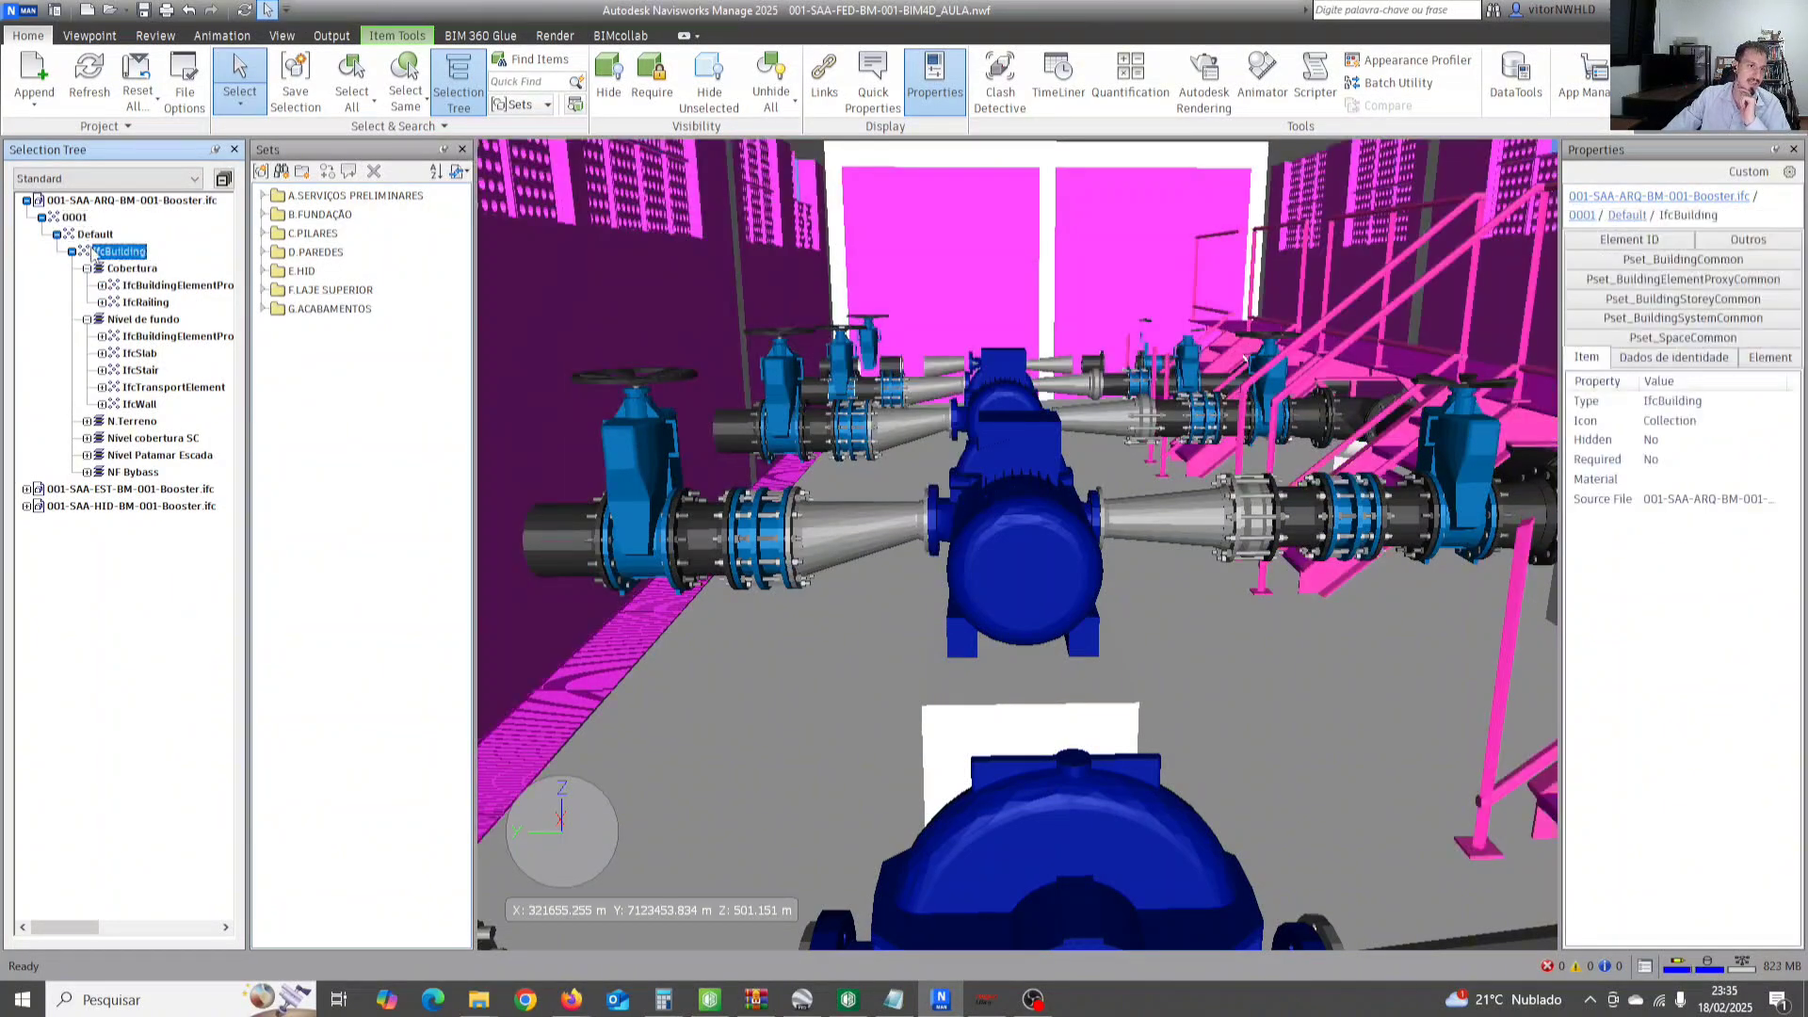
pyautogui.click(94, 236)
pyautogui.press('Escape')
# Highlight the ARQ model's IfcBuilding node and its Cobertura and Nivel de fundo storeys in turn.
pyautogui.click(108, 252)
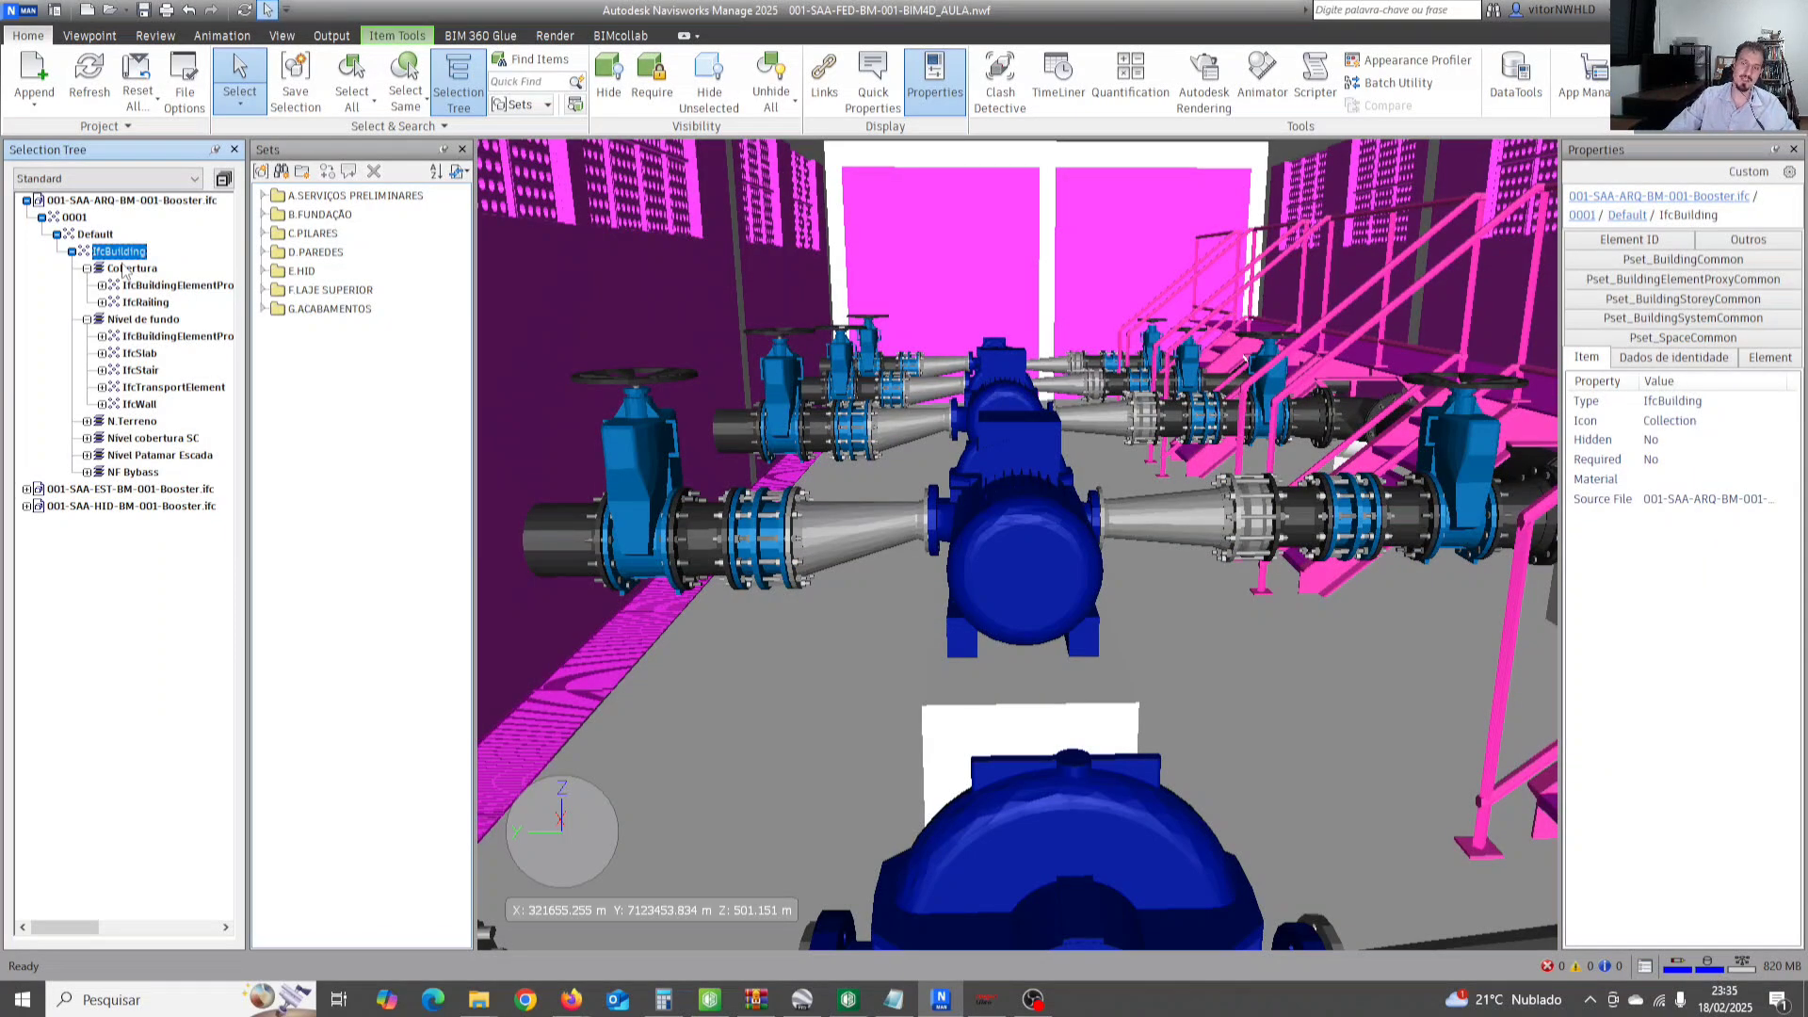
pyautogui.click(135, 270)
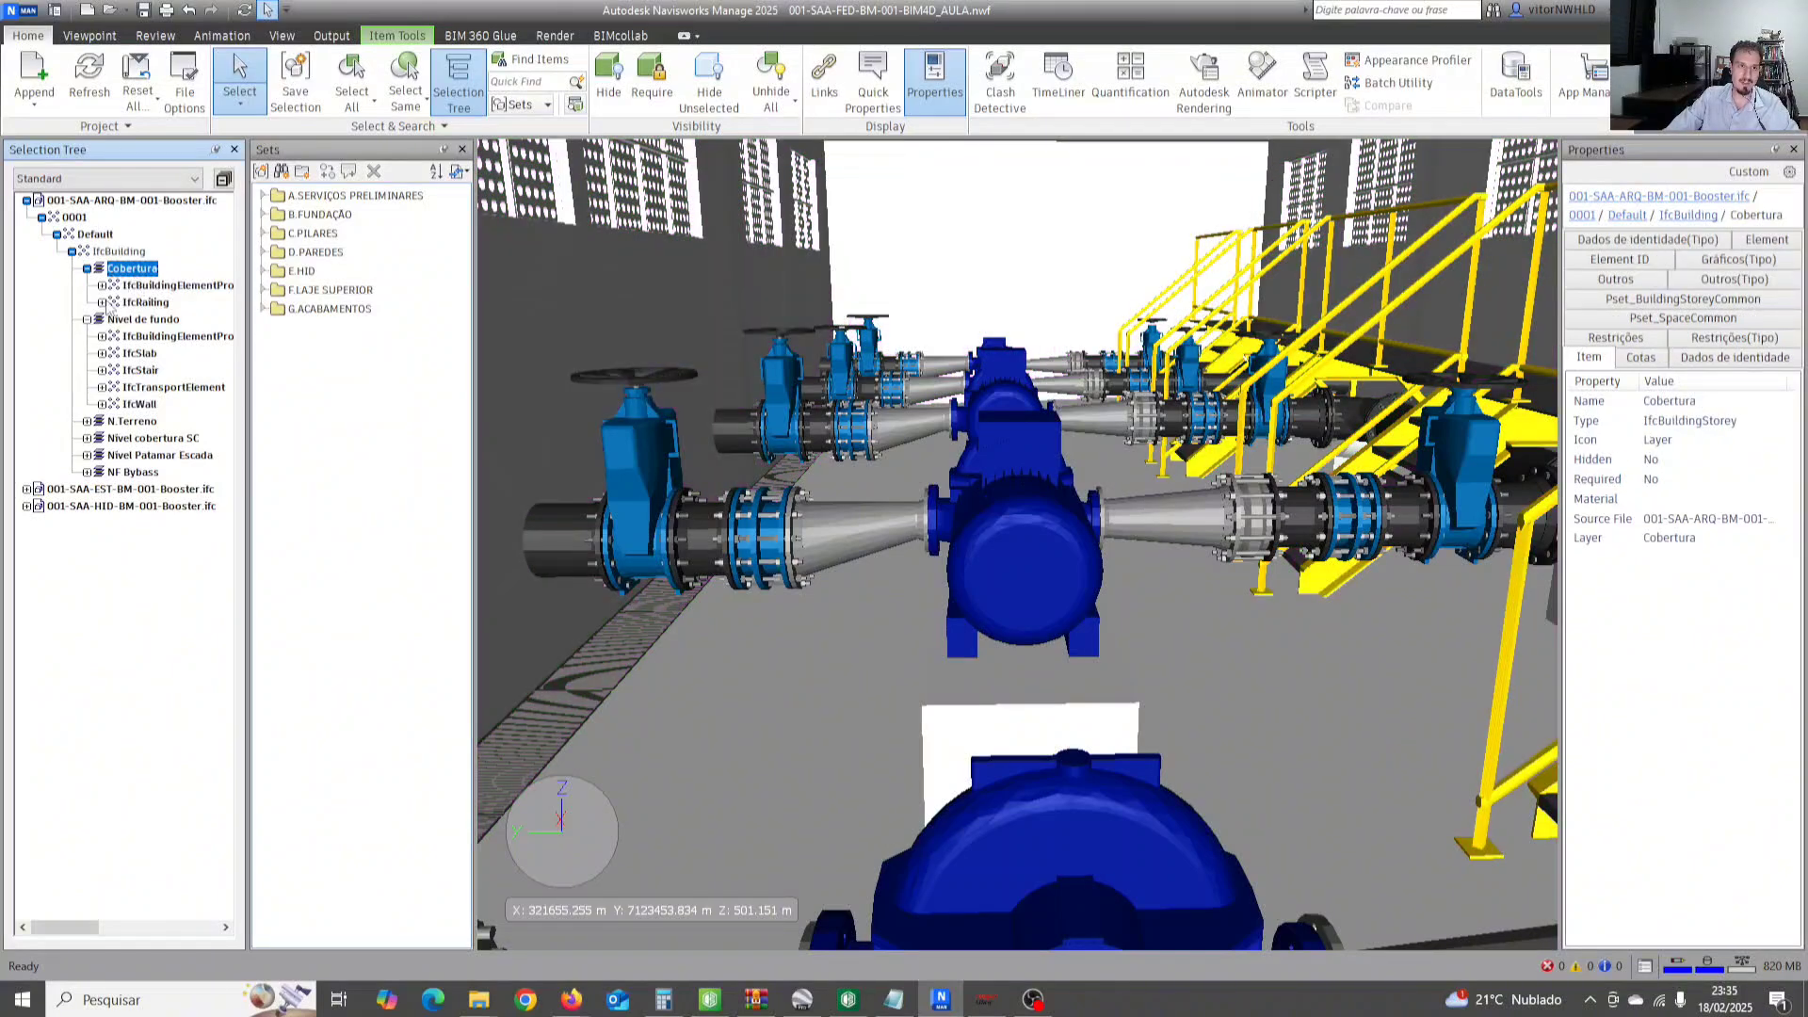
pyautogui.click(125, 320)
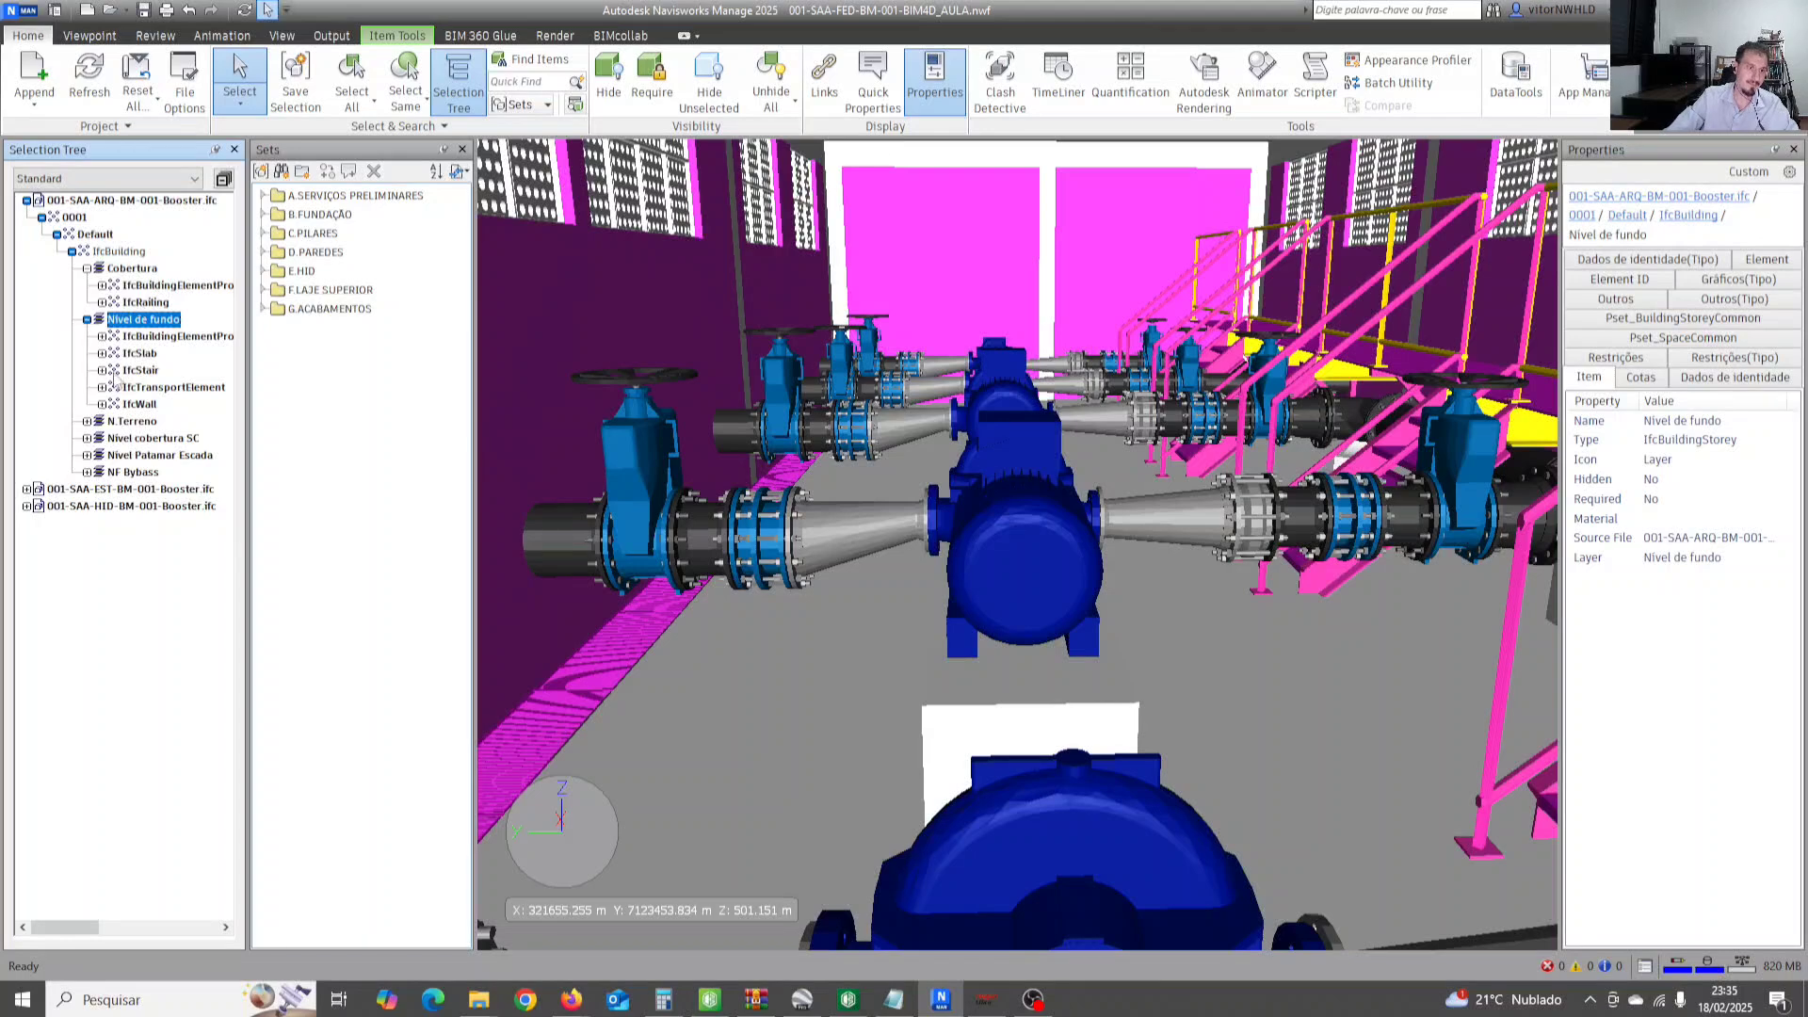
# Widen the Selection Tree to show full names and inspect the IfcBuildingElementProxy items under Nivel de fundo, leaving that category collapsed.
pyautogui.click(139, 339)
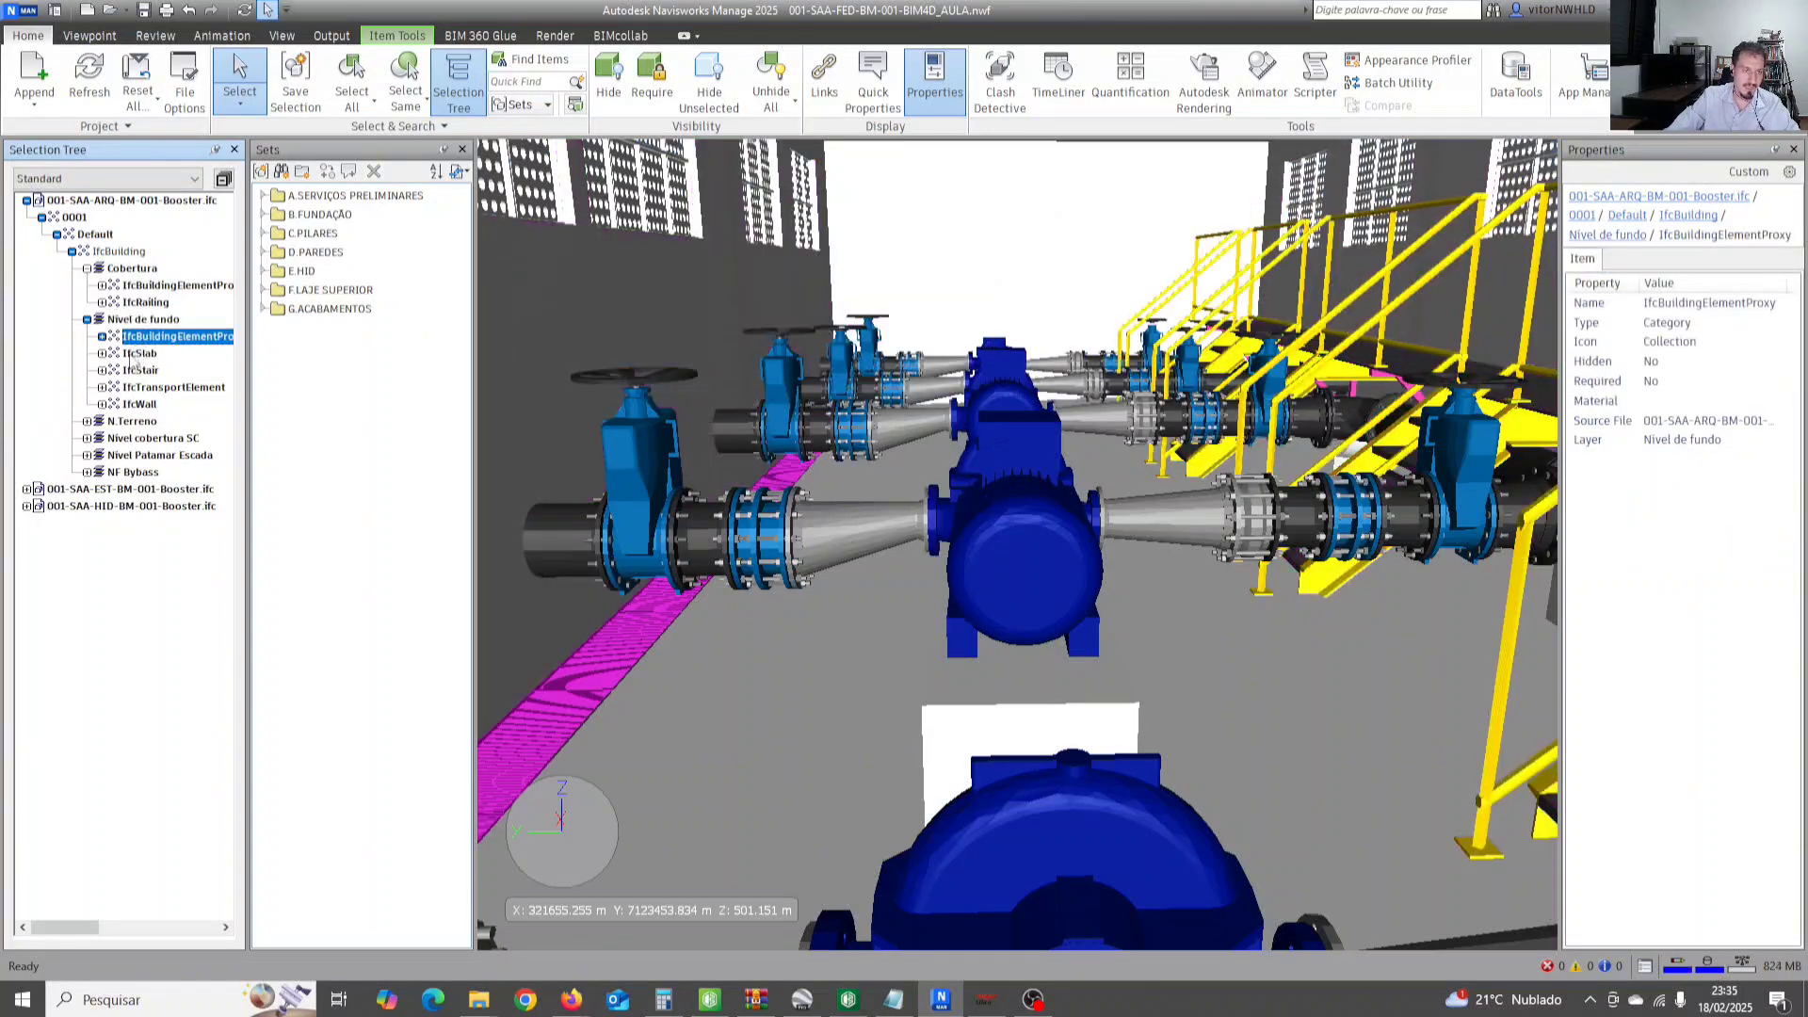
pyautogui.moveTo(246, 373); pyautogui.dragTo(287, 373)
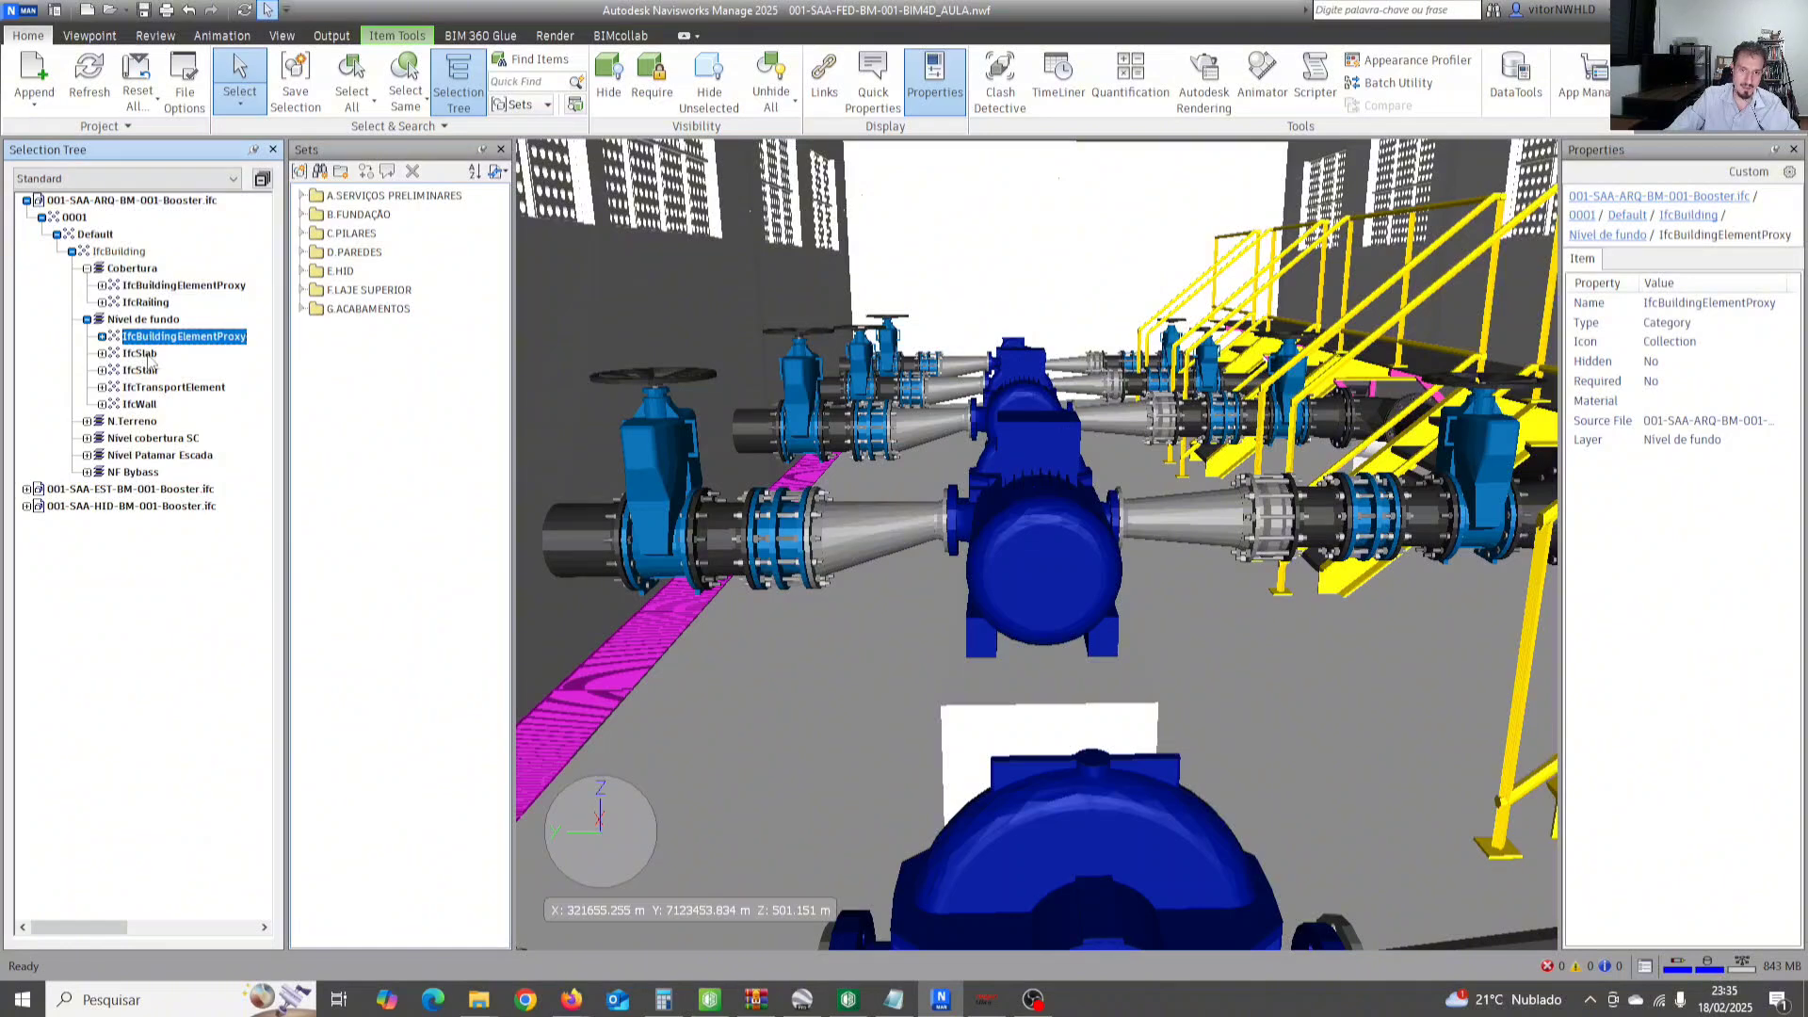
pyautogui.scroll(-2, 740, 438)
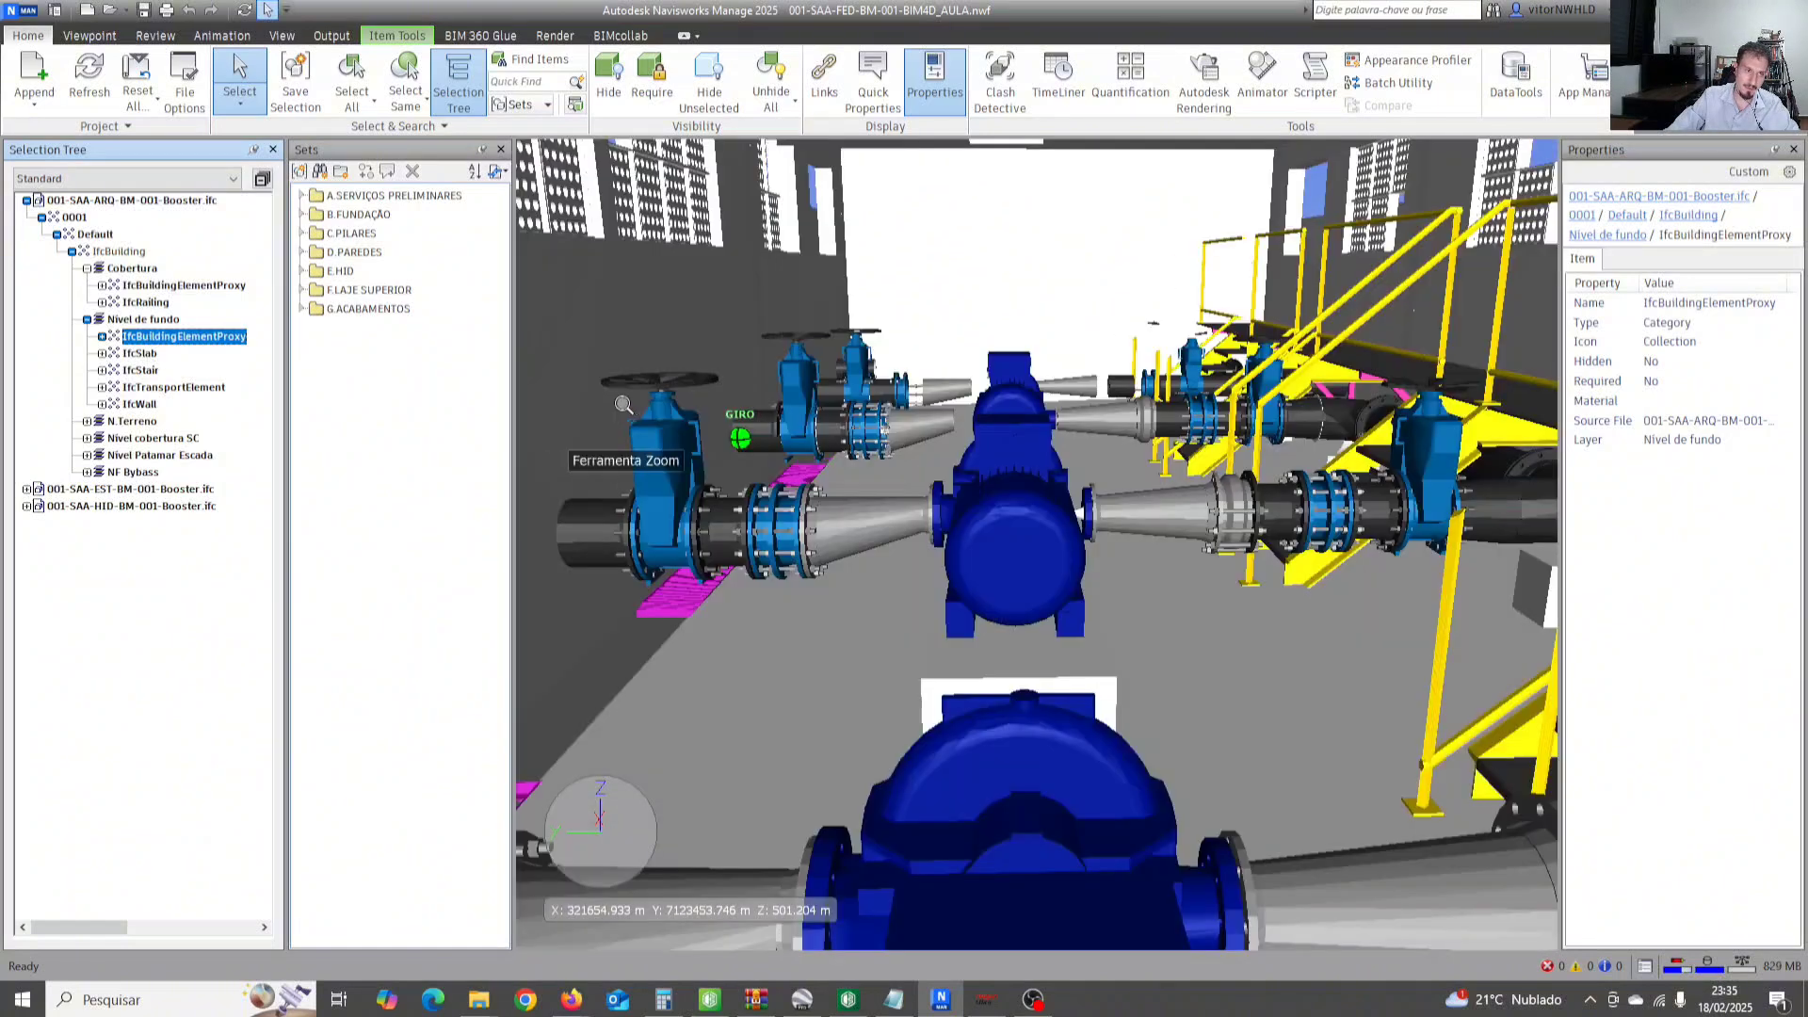
pyautogui.click(103, 336)
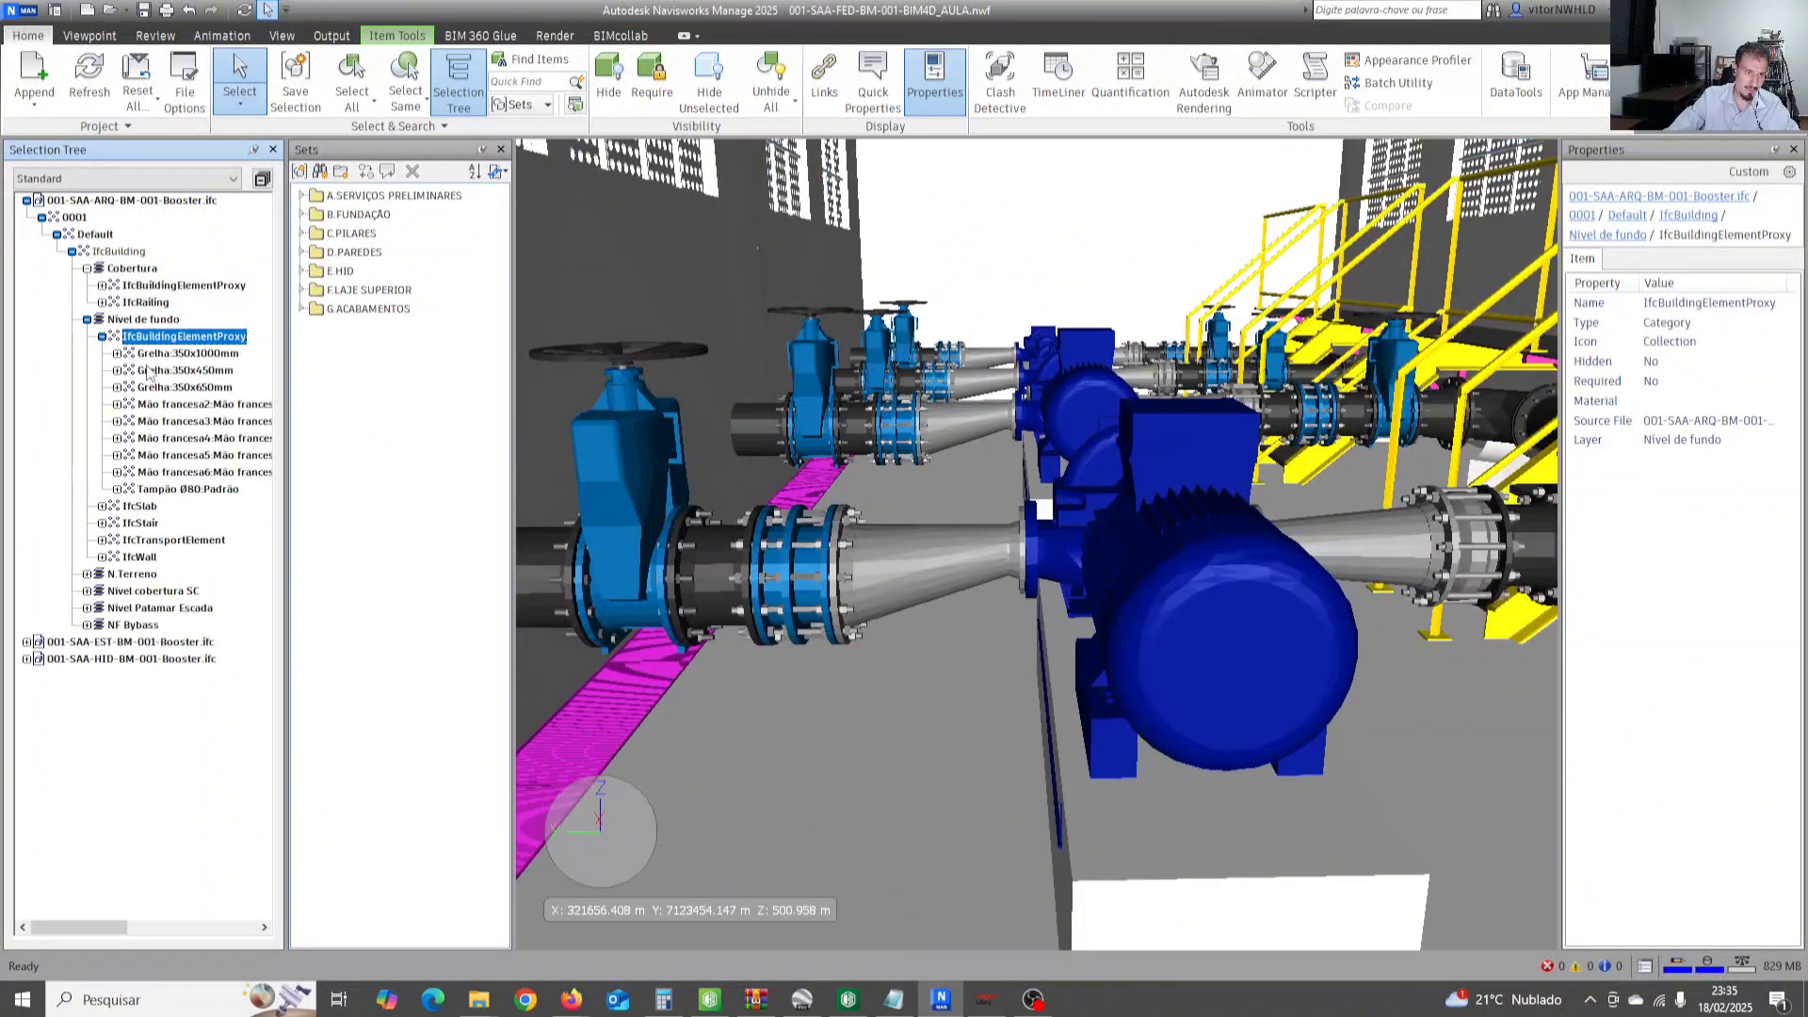
pyautogui.click(103, 336)
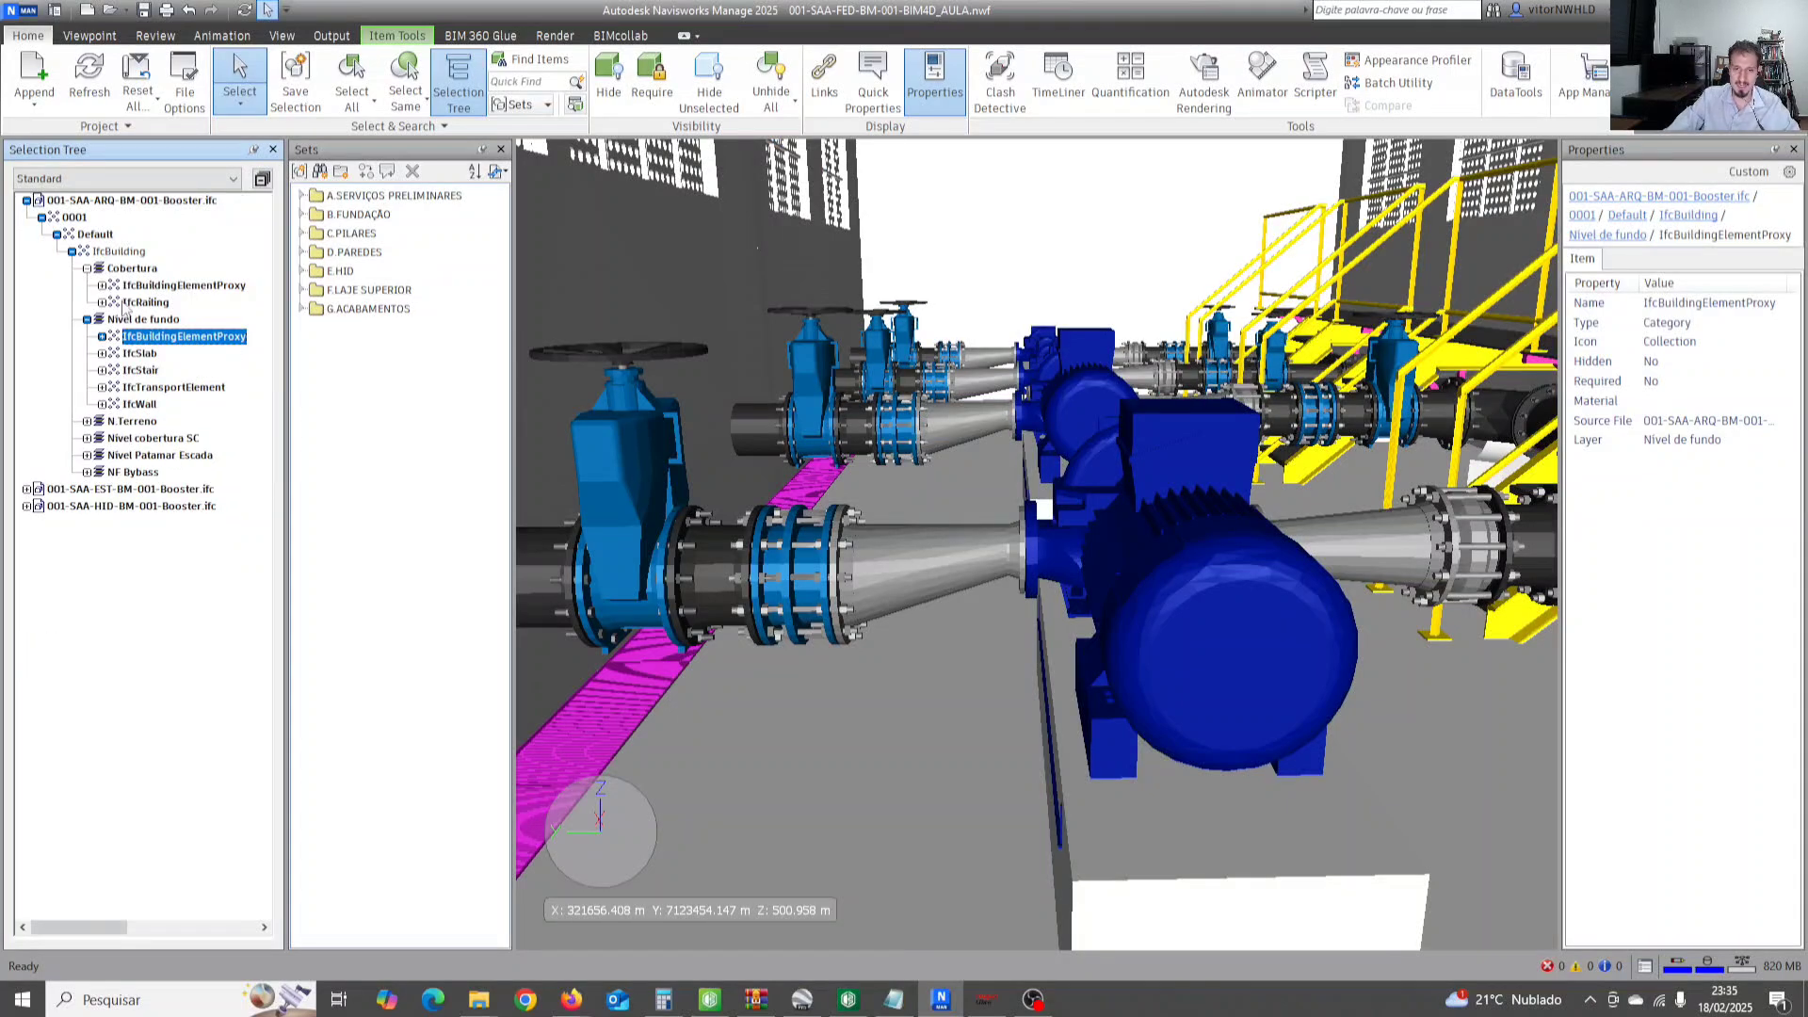
pyautogui.moveTo(1061, 282); pyautogui.dragTo(1033, 321, button='middle')
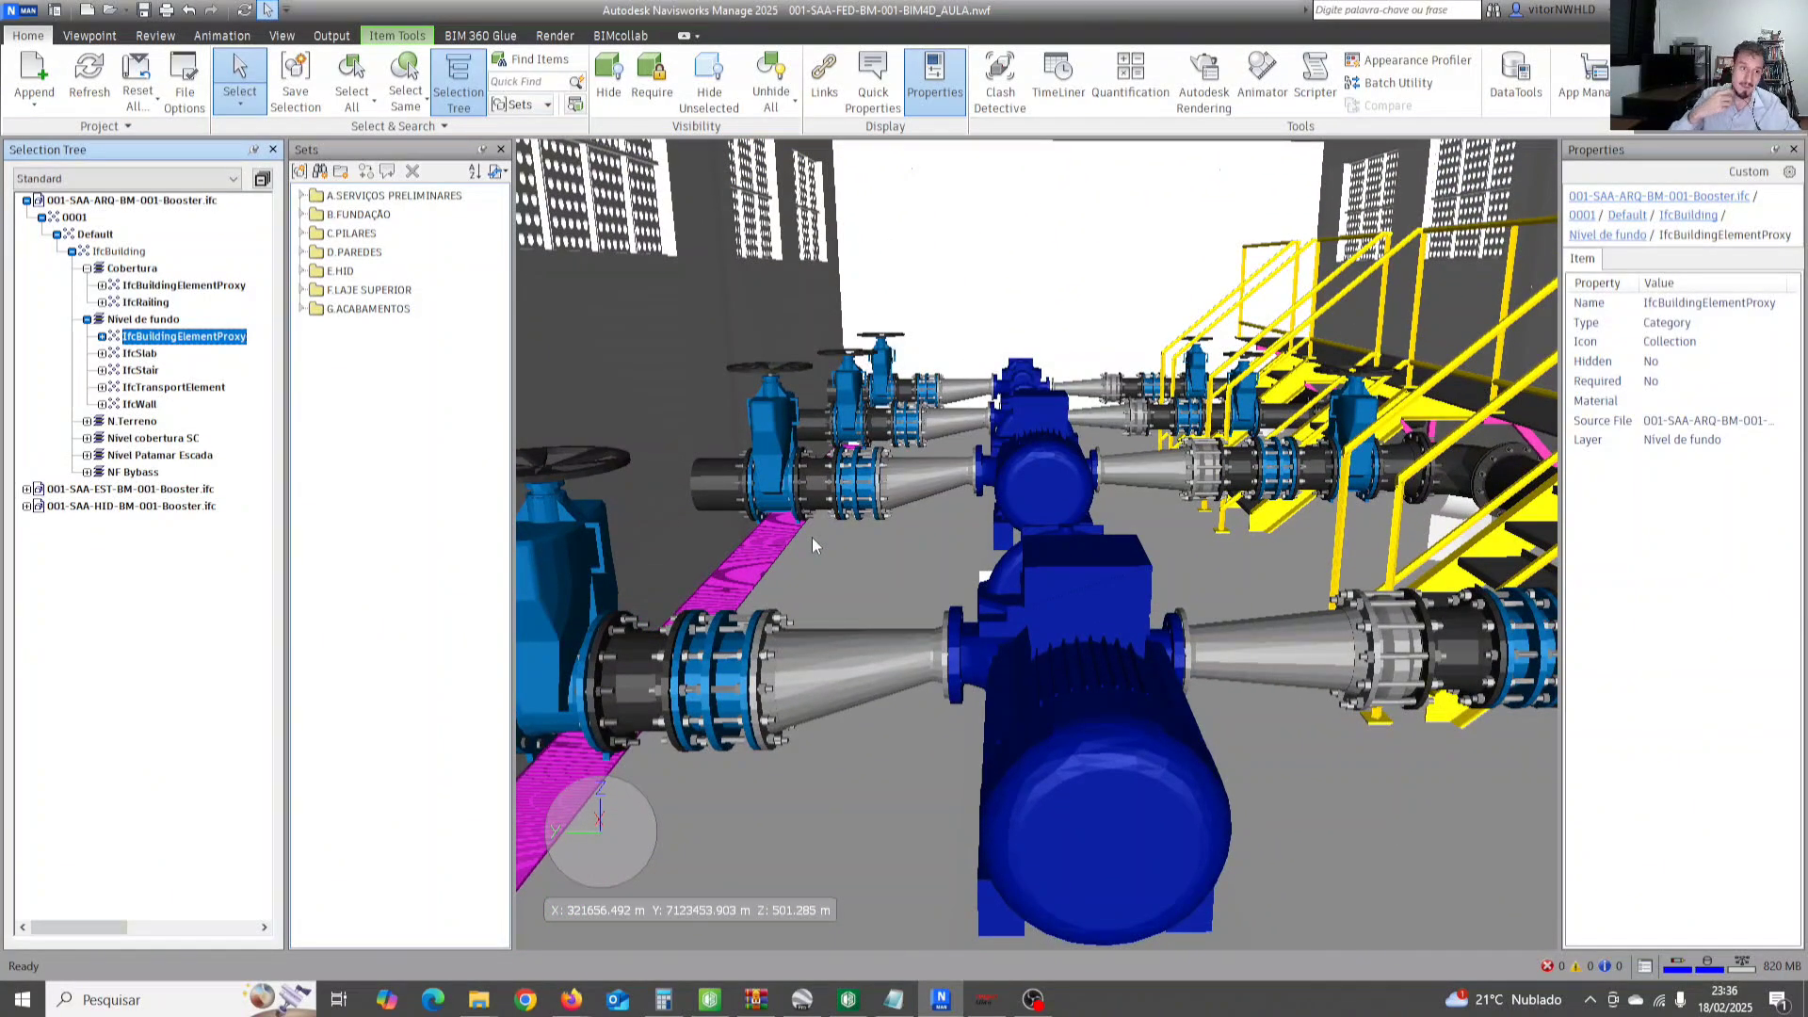
# Highlight the IfcSlab, IfcStair, IfcTransportElement and IfcWall categories of the ARQ model's Nivel de fundo in turn.
pyautogui.click(140, 354)
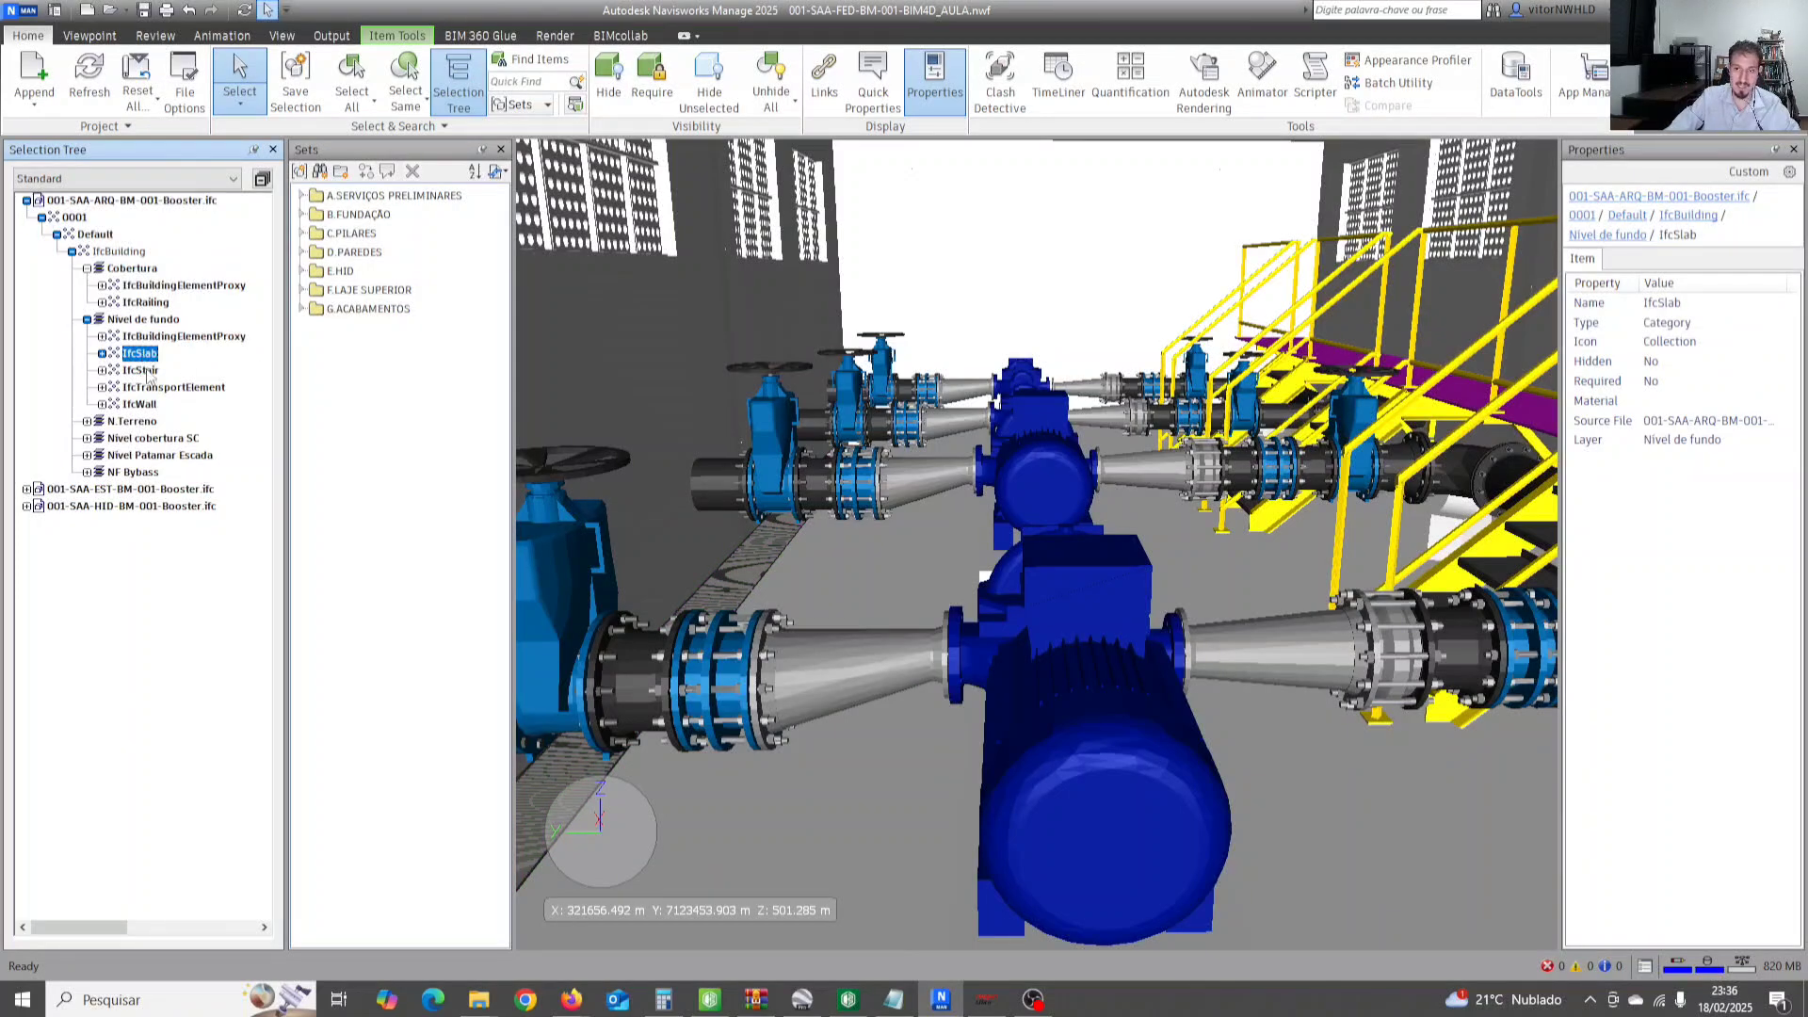
pyautogui.click(146, 371)
pyautogui.click(170, 388)
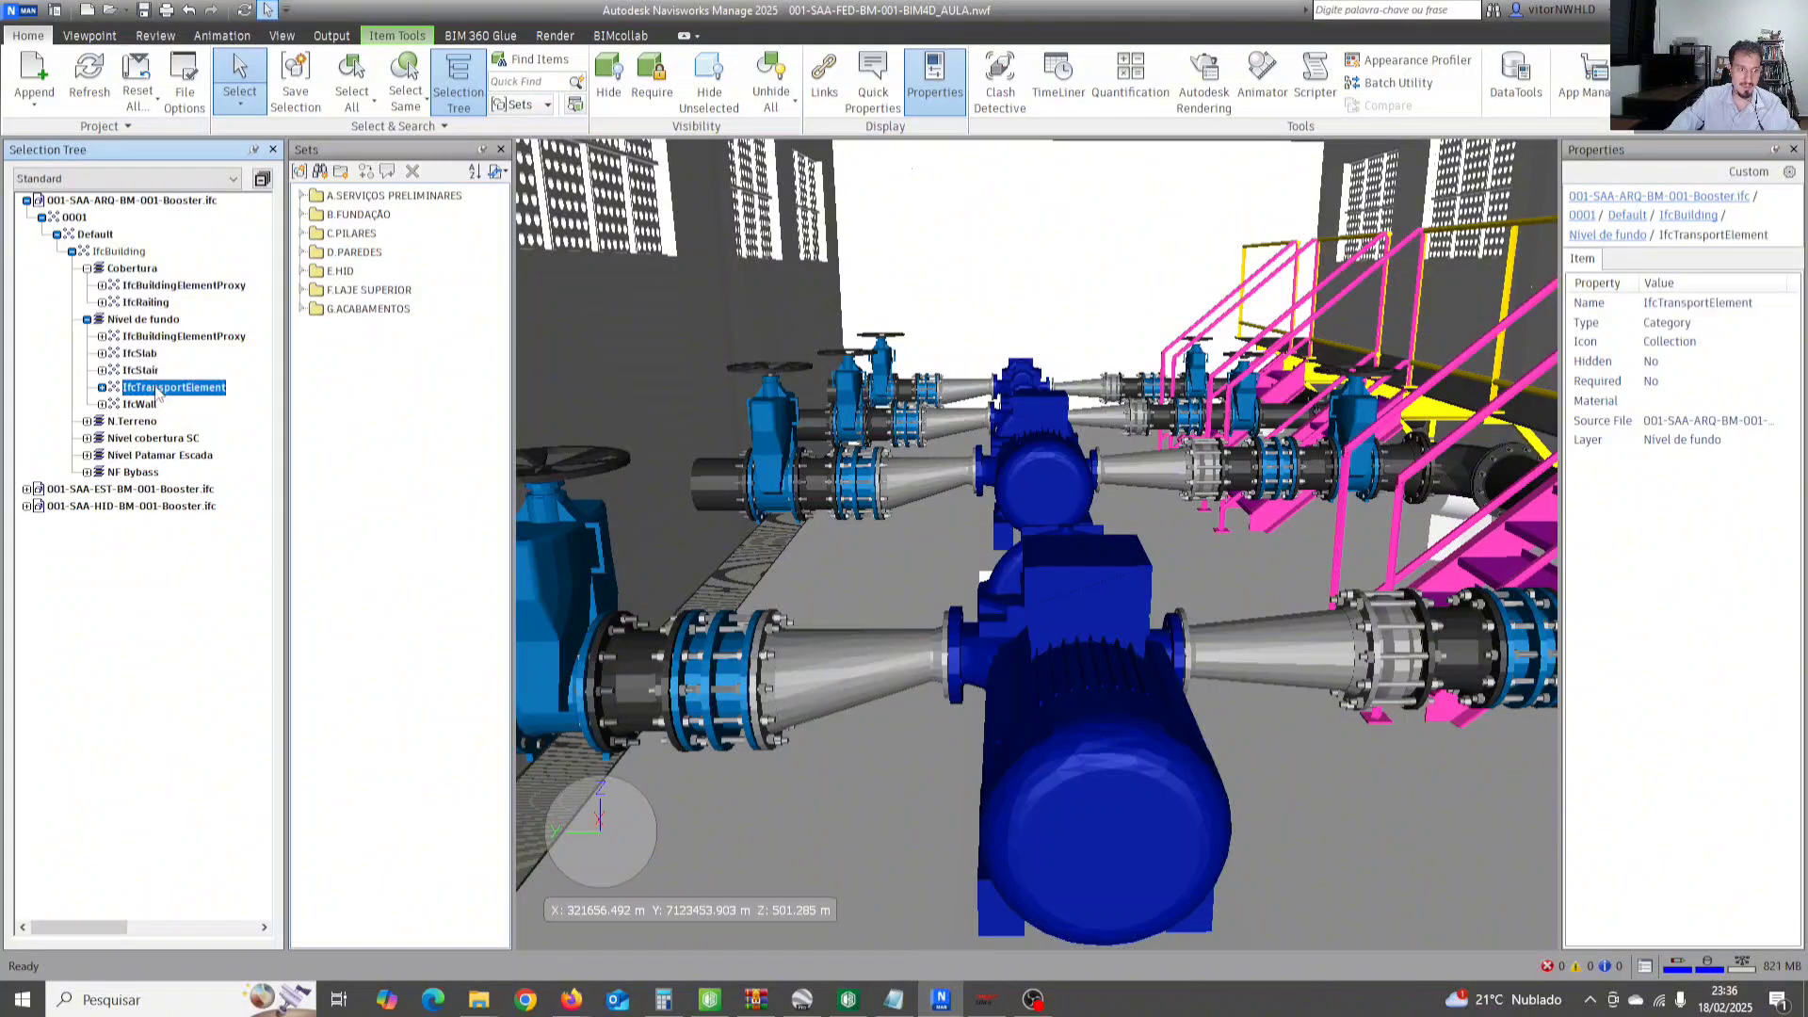
pyautogui.click(143, 406)
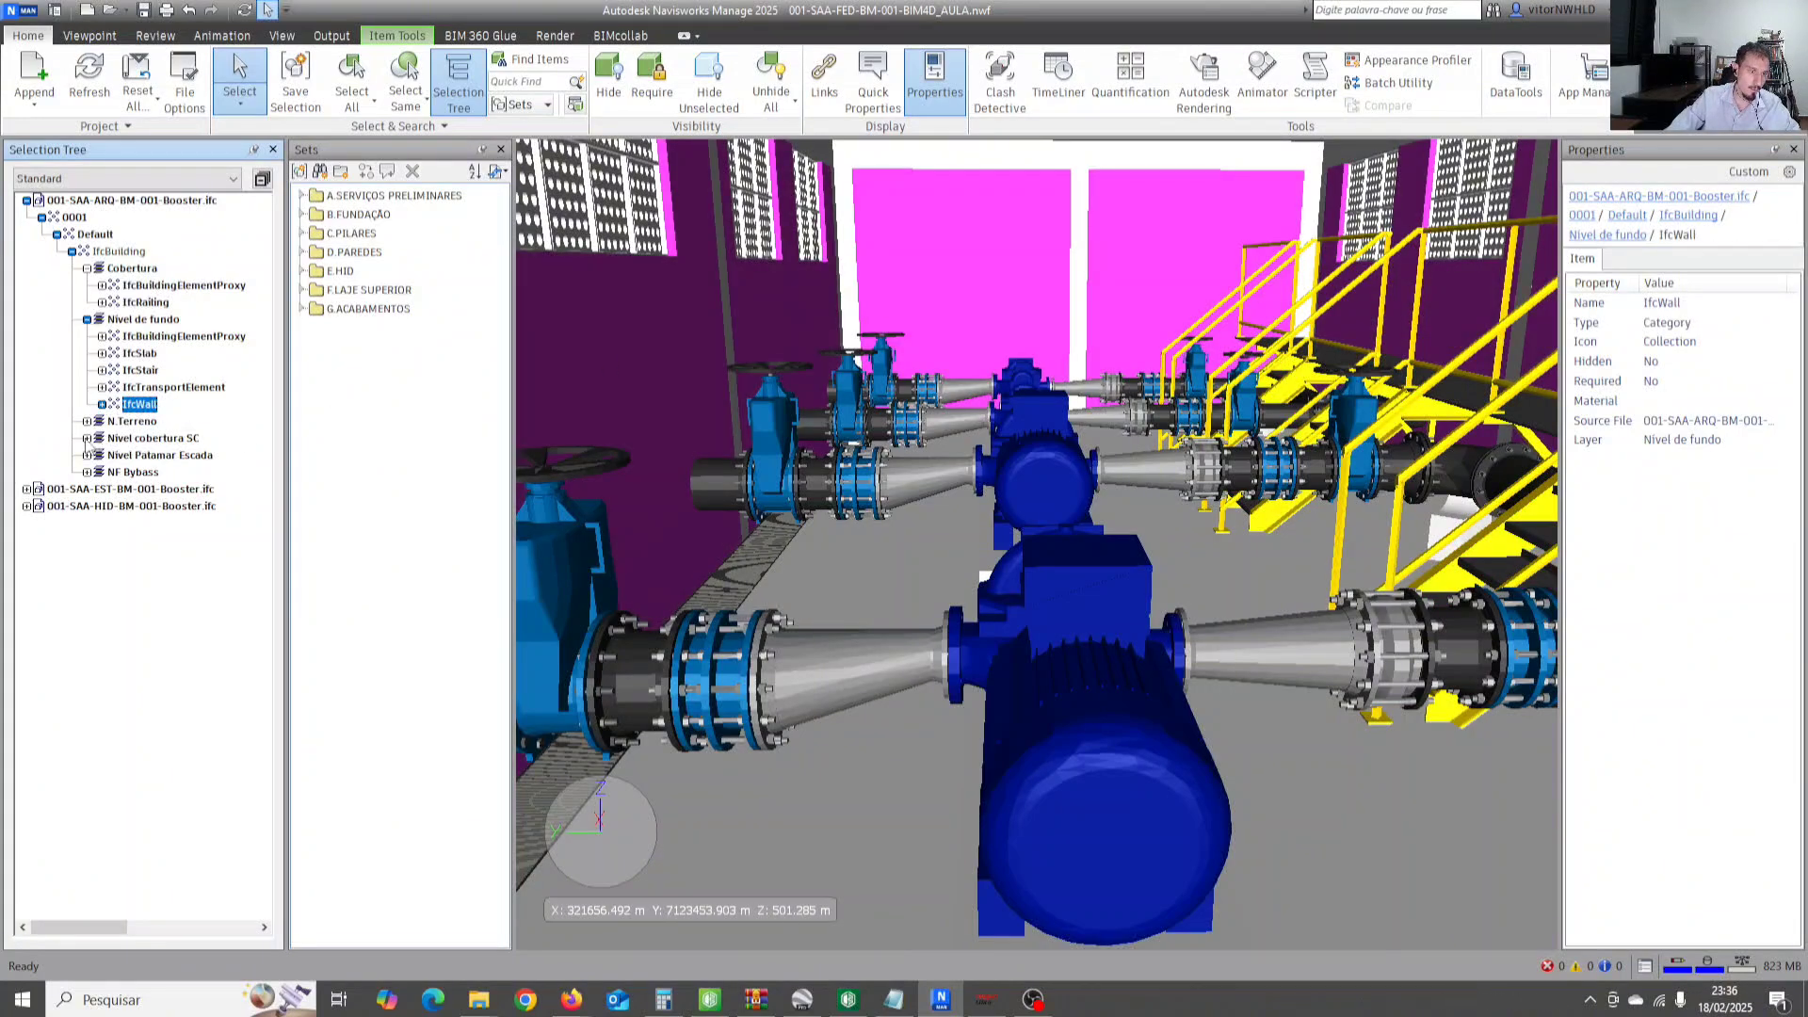
# Expand the structural (EST) model's hierarchy through IfcBuilding to the IFC categories of the N.FUNDO storey.
pyautogui.click(27, 489)
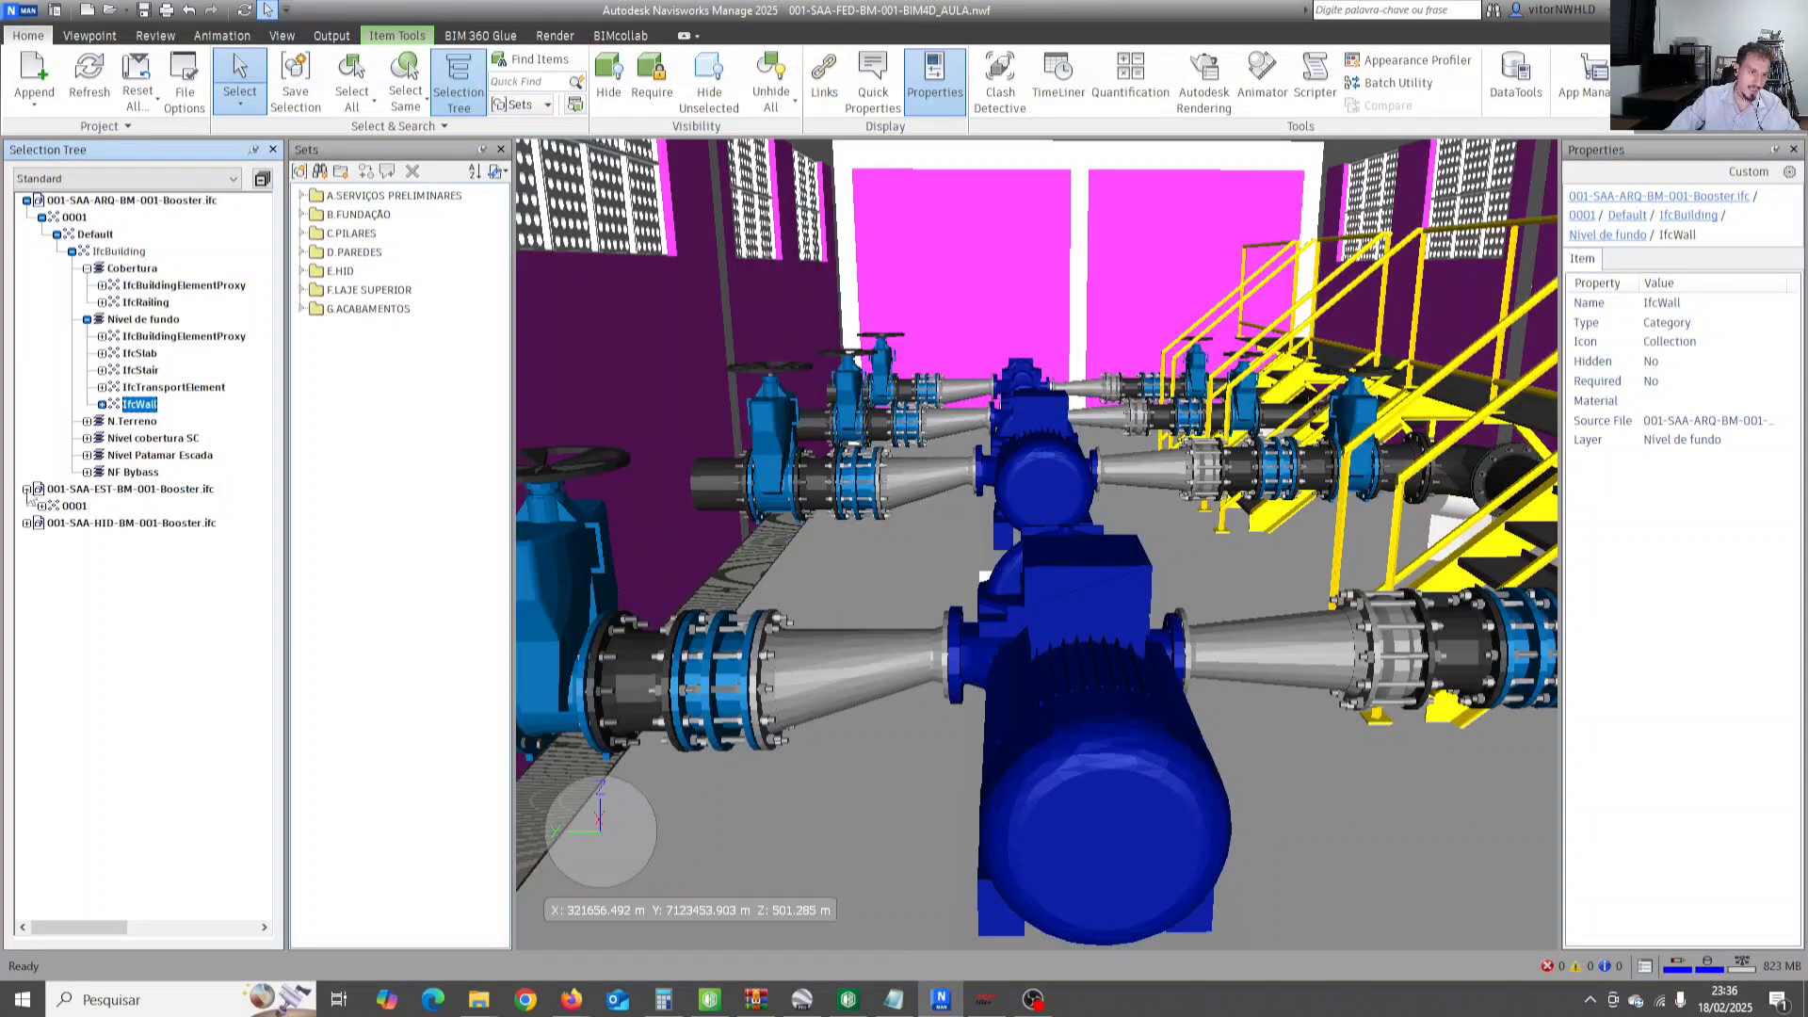
pyautogui.click(41, 506)
pyautogui.click(56, 523)
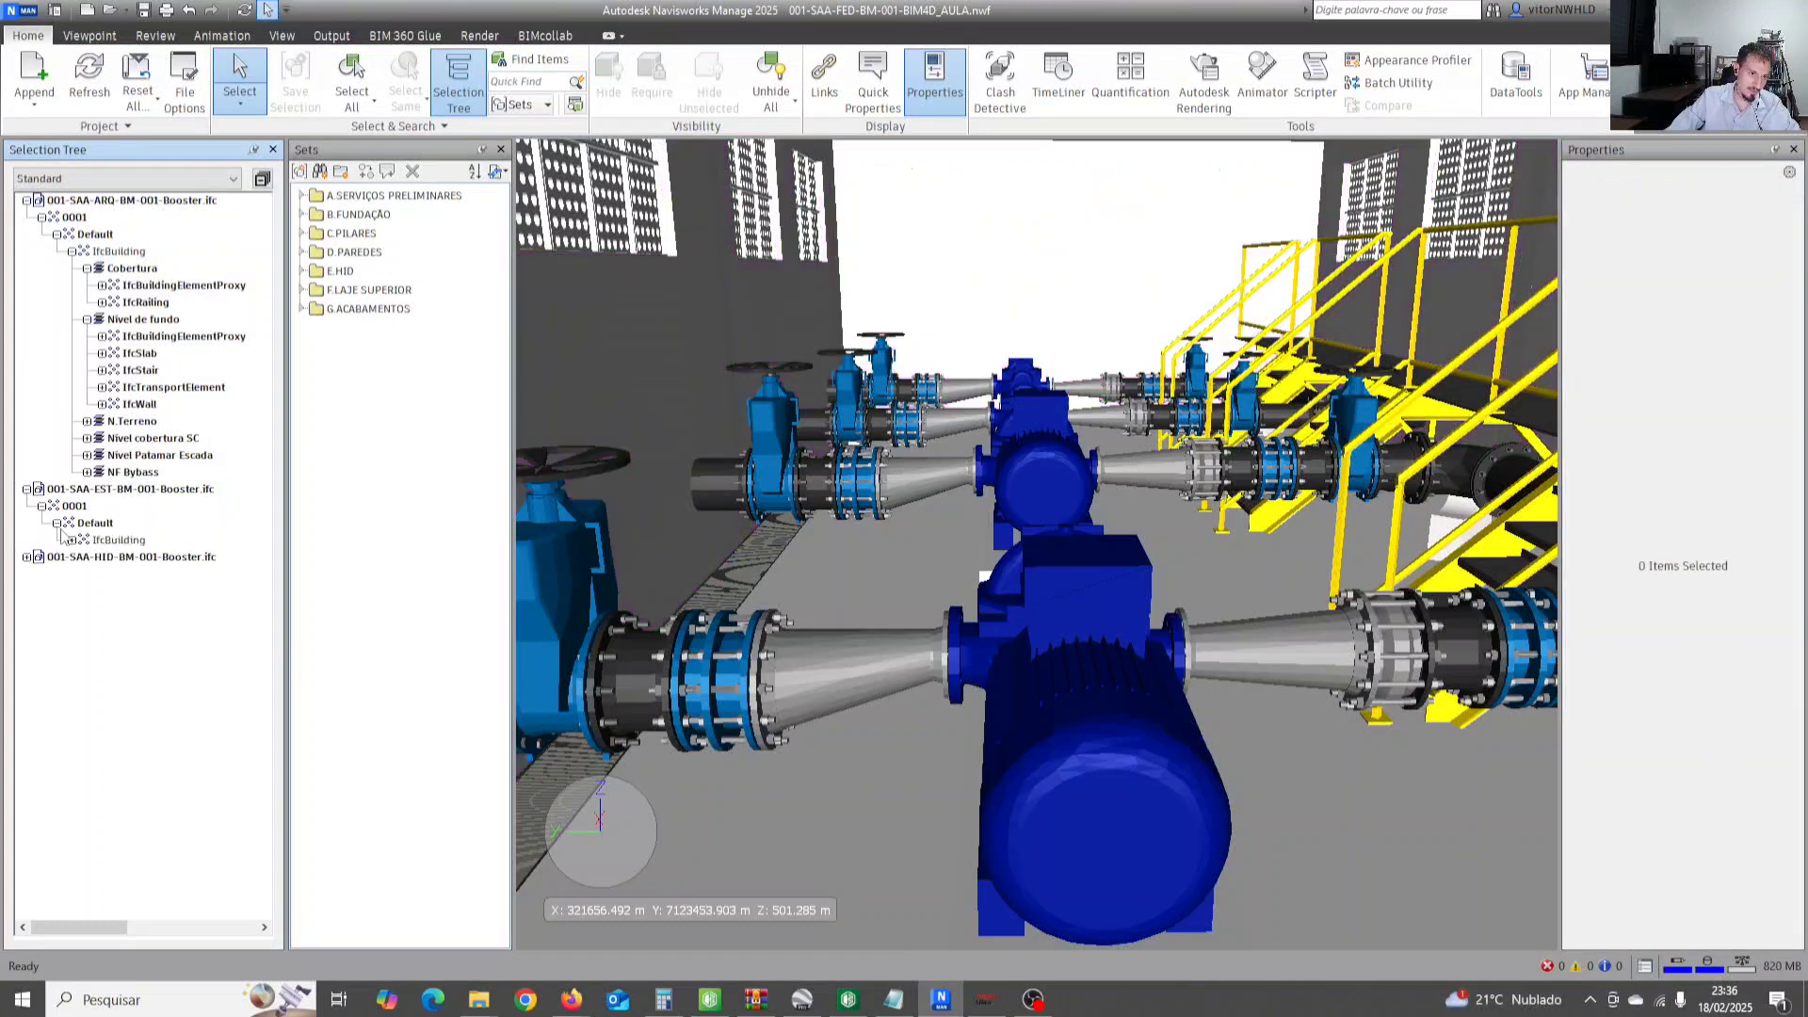
pyautogui.click(71, 540)
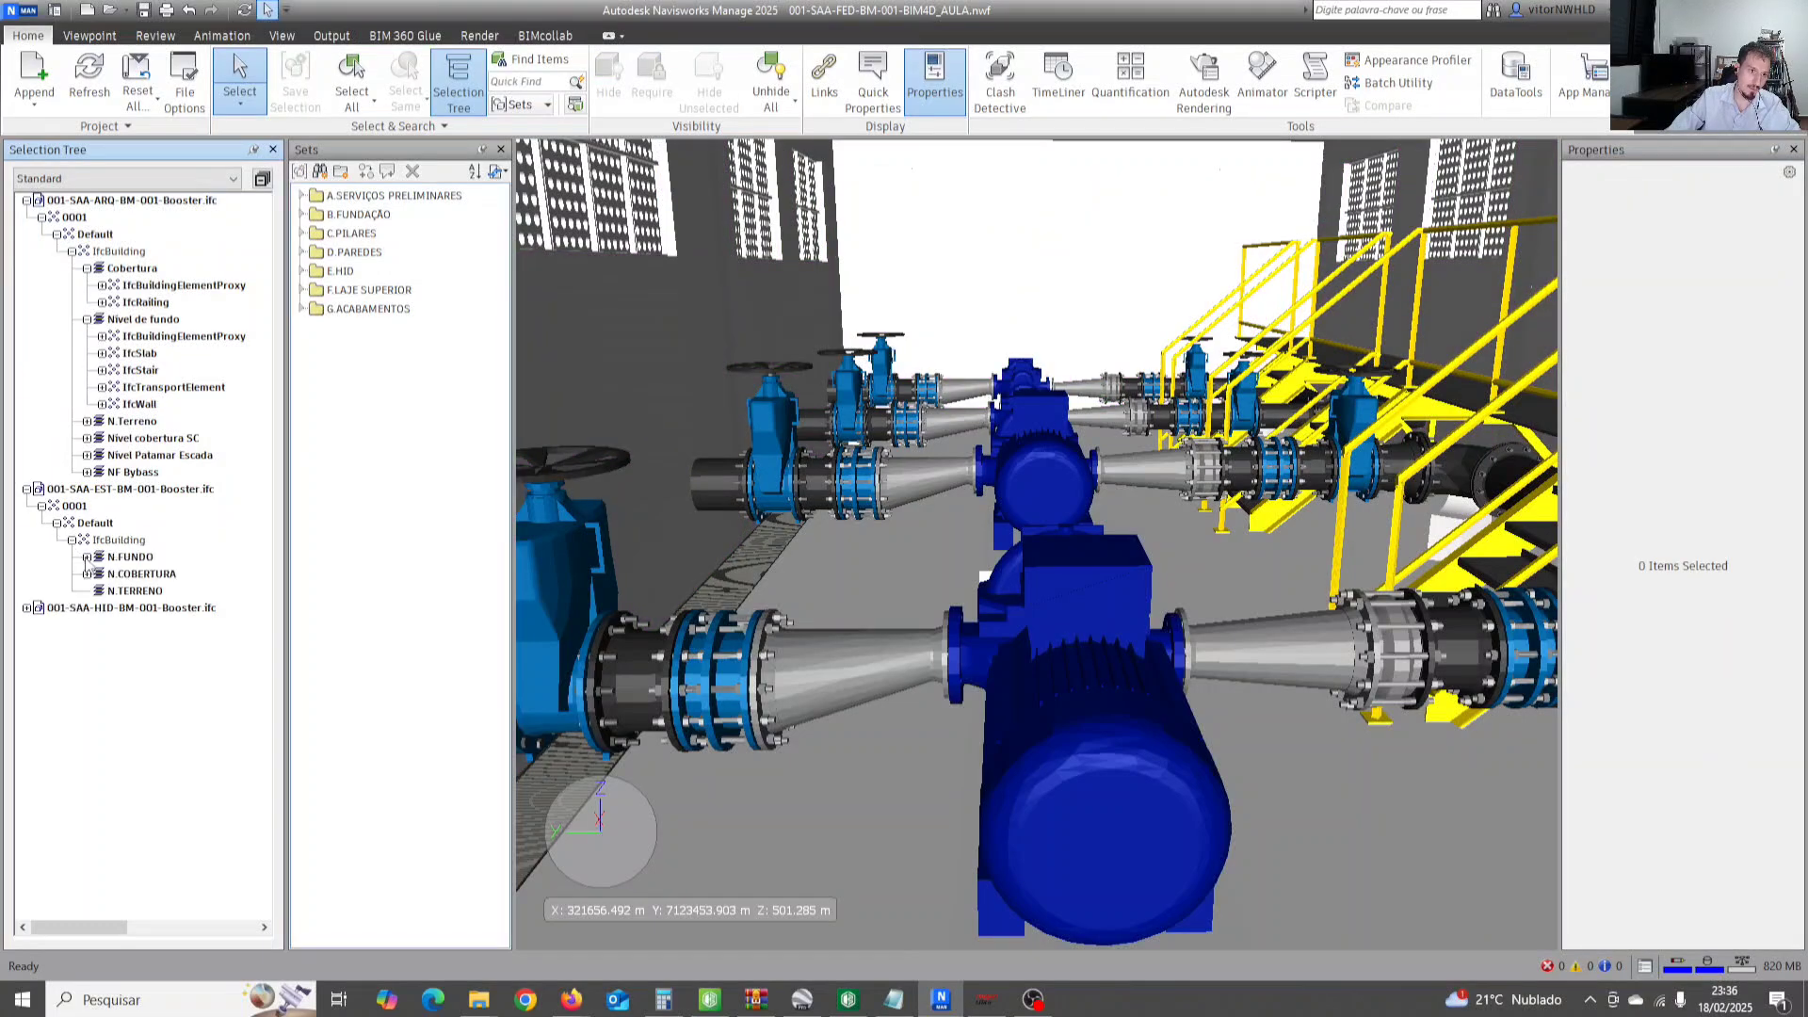
pyautogui.click(86, 558)
# Highlight the N.FUNDO IfcBeam category and examine the foundation beams from outside, below the building.
pyautogui.click(142, 574)
pyautogui.scroll(-5, 877, 603)
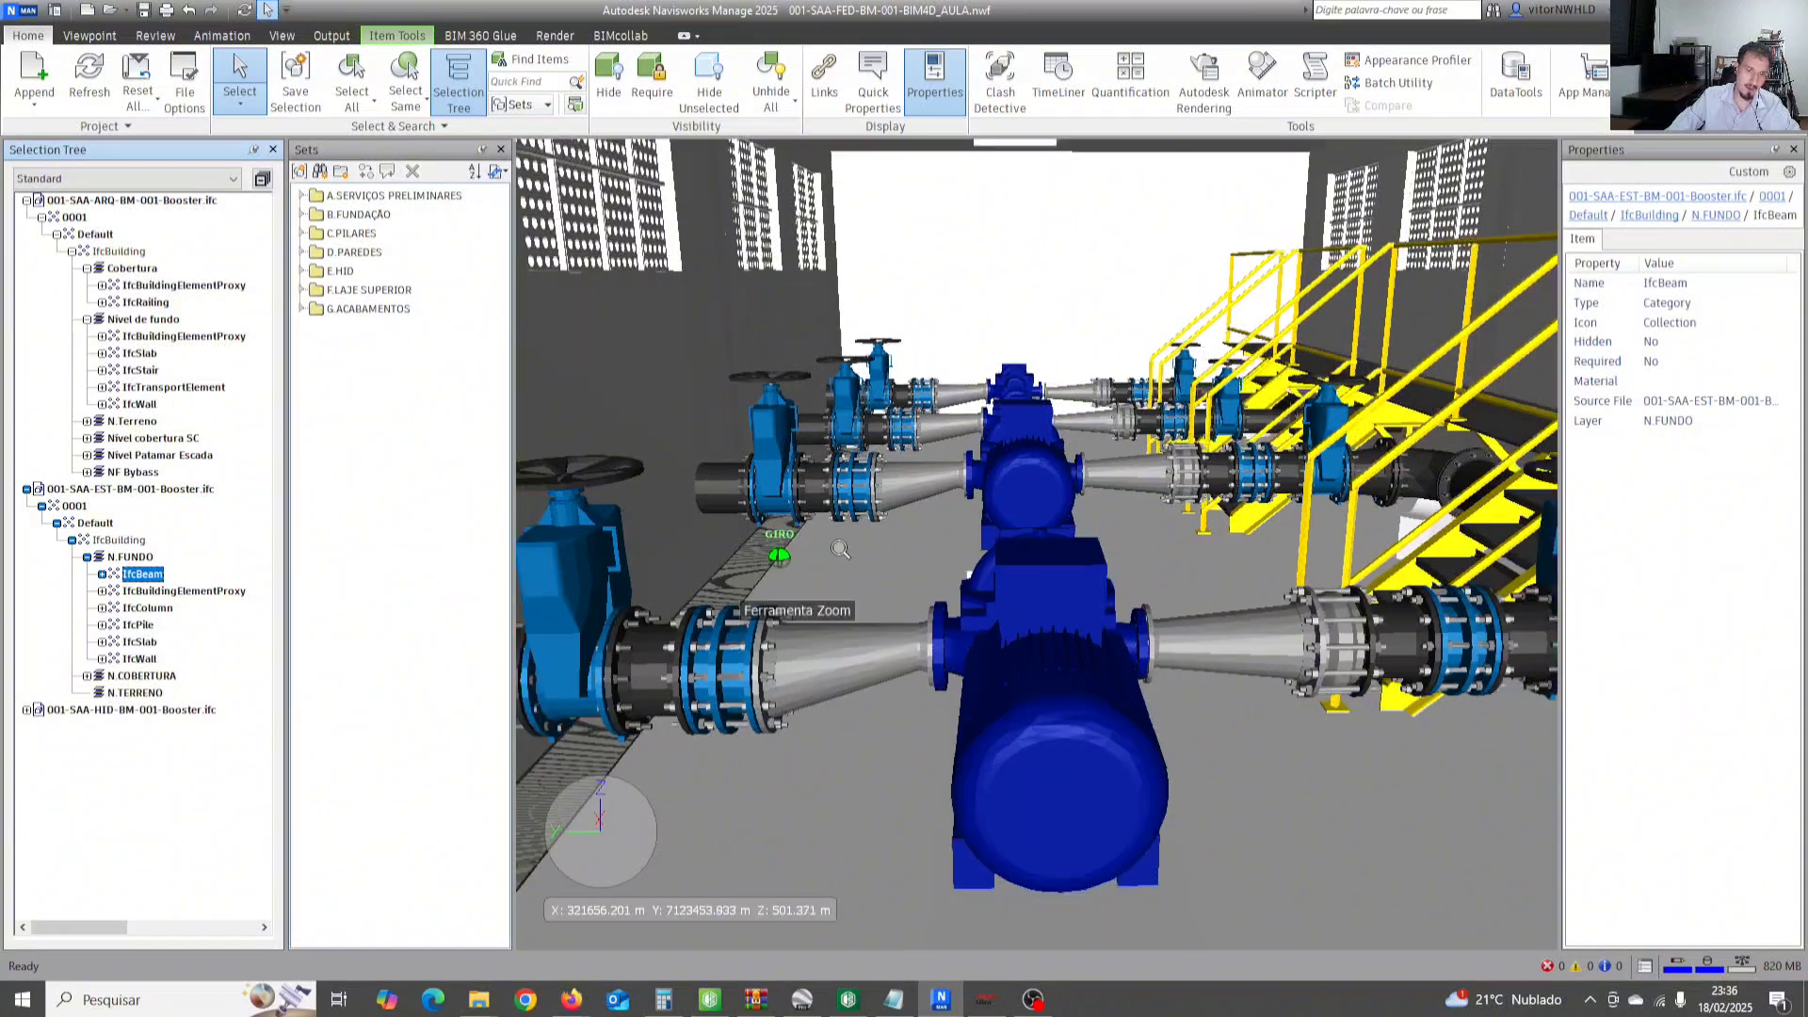
pyautogui.moveTo(881, 640)
pyautogui.mouseDown(button='middle')
pyautogui.moveTo(997, 444)
pyautogui.moveTo(1160, 317)
pyautogui.mouseUp(button='middle')
pyautogui.moveTo(1061, 509); pyautogui.dragTo(1329, 189, button='middle')
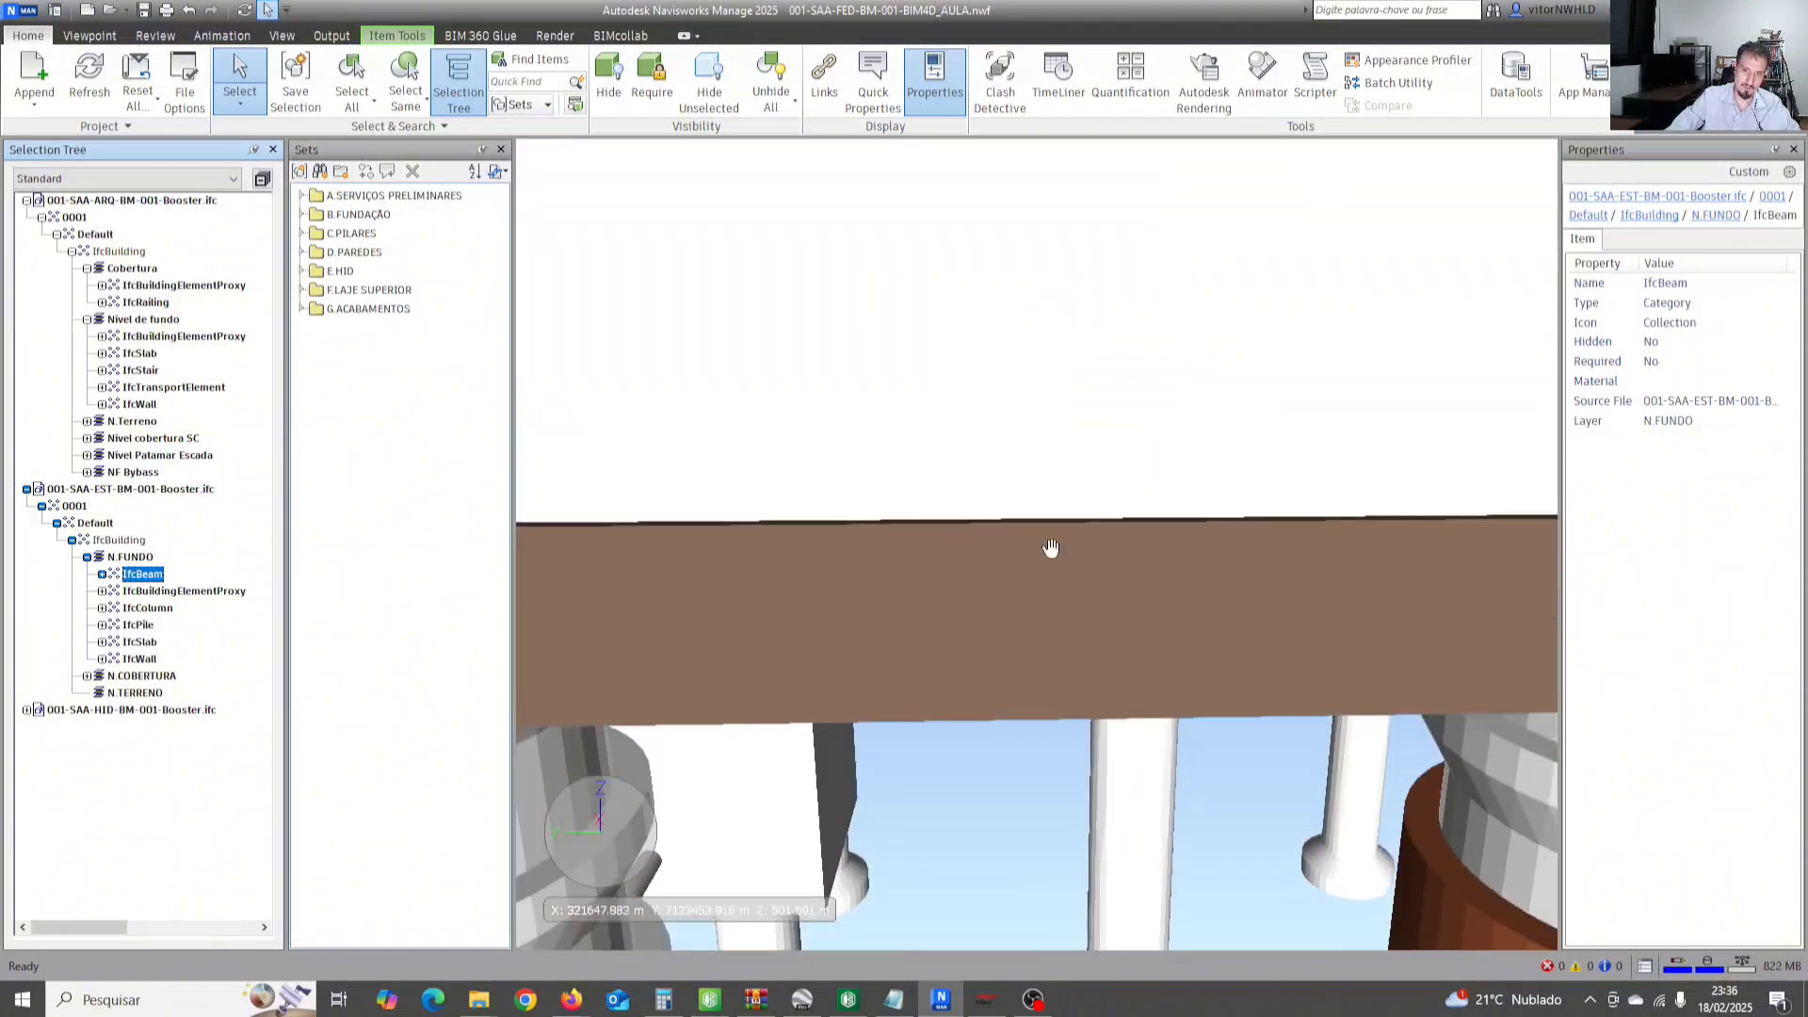
pyautogui.moveTo(1049, 549); pyautogui.dragTo(1194, 305, button='middle')
pyautogui.moveTo(866, 574)
pyautogui.mouseDown(button='middle')
pyautogui.moveTo(1078, 471)
pyautogui.moveTo(1265, 454)
pyautogui.mouseUp(button='middle')
pyautogui.moveTo(844, 456)
pyautogui.mouseDown(button='middle')
pyautogui.moveTo(1168, 471)
pyautogui.moveTo(1110, 298)
pyautogui.moveTo(1086, 500)
pyautogui.moveTo(1094, 392)
pyautogui.moveTo(1183, 428)
pyautogui.moveTo(1133, 420)
pyautogui.moveTo(1098, 533)
pyautogui.moveTo(1057, 404)
pyautogui.moveTo(969, 408)
pyautogui.moveTo(1130, 467)
pyautogui.moveTo(1182, 452)
pyautogui.moveTo(1158, 462)
pyautogui.mouseUp(button='middle')
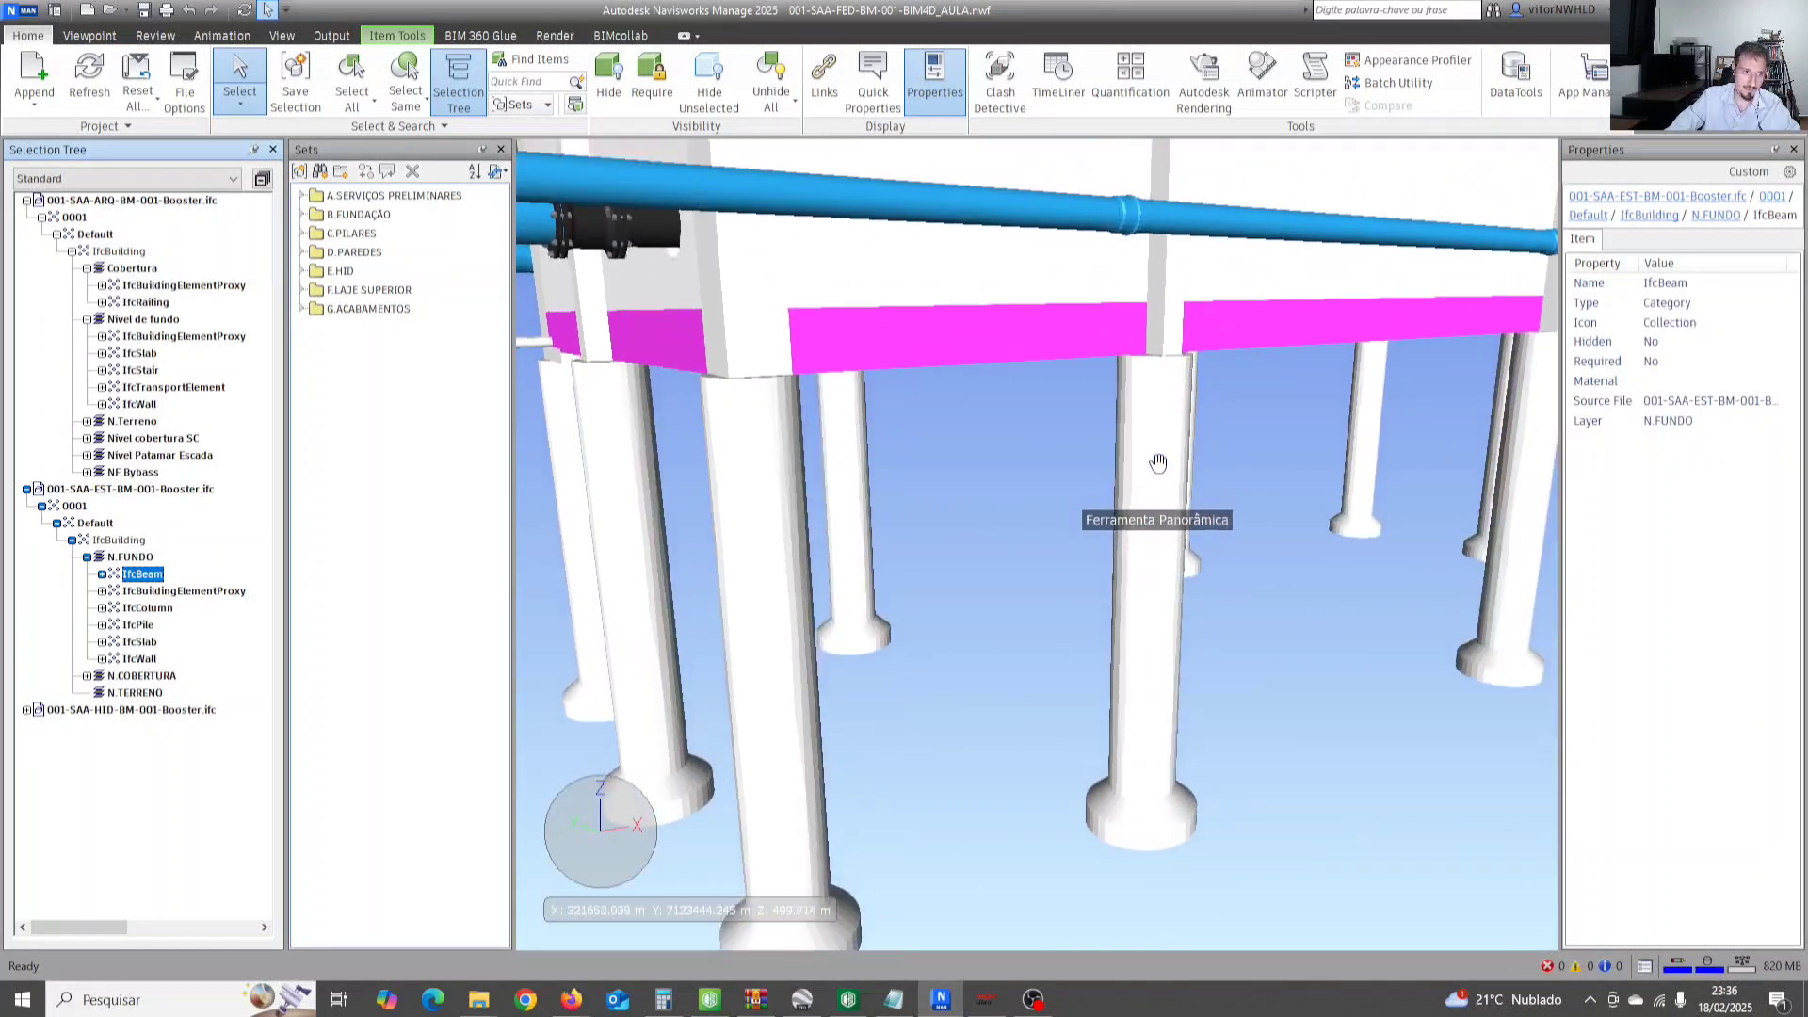
# Highlight the IfcColumn and IfcPile categories of N.FUNDO and examine the piles under the building.
pyautogui.click(147, 609)
pyautogui.click(137, 626)
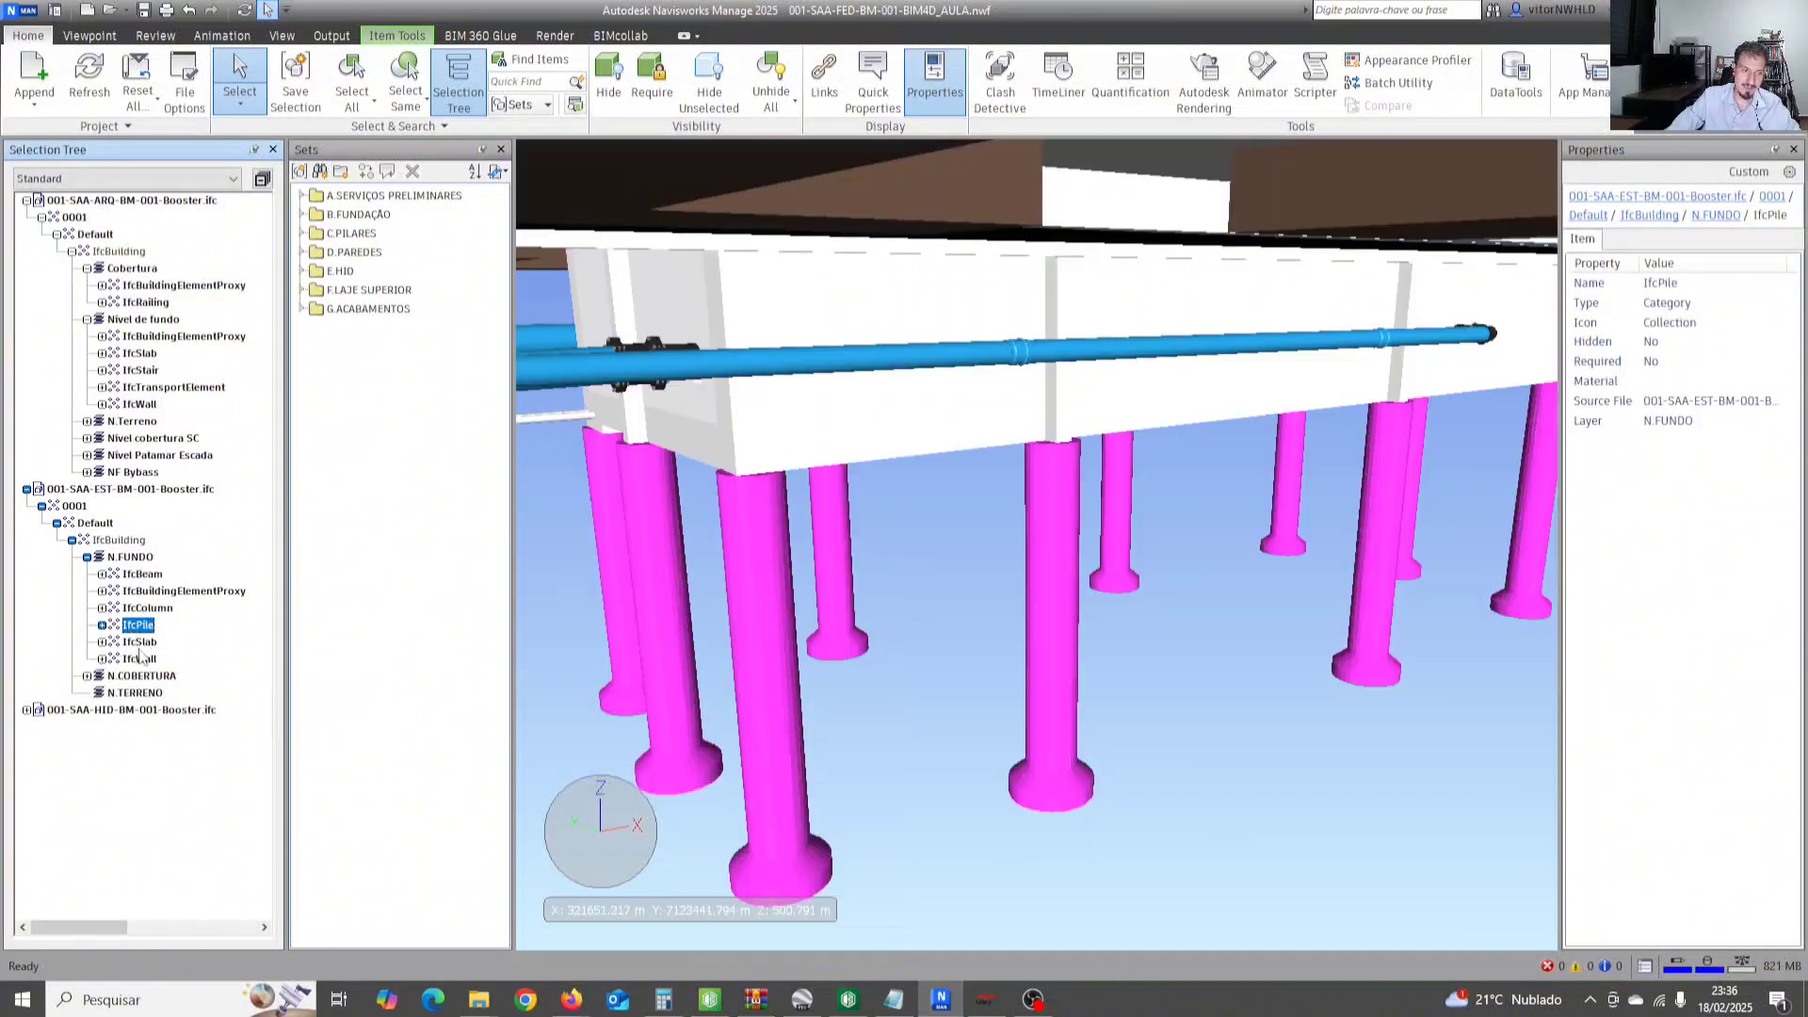
pyautogui.scroll(-5, 1126, 465)
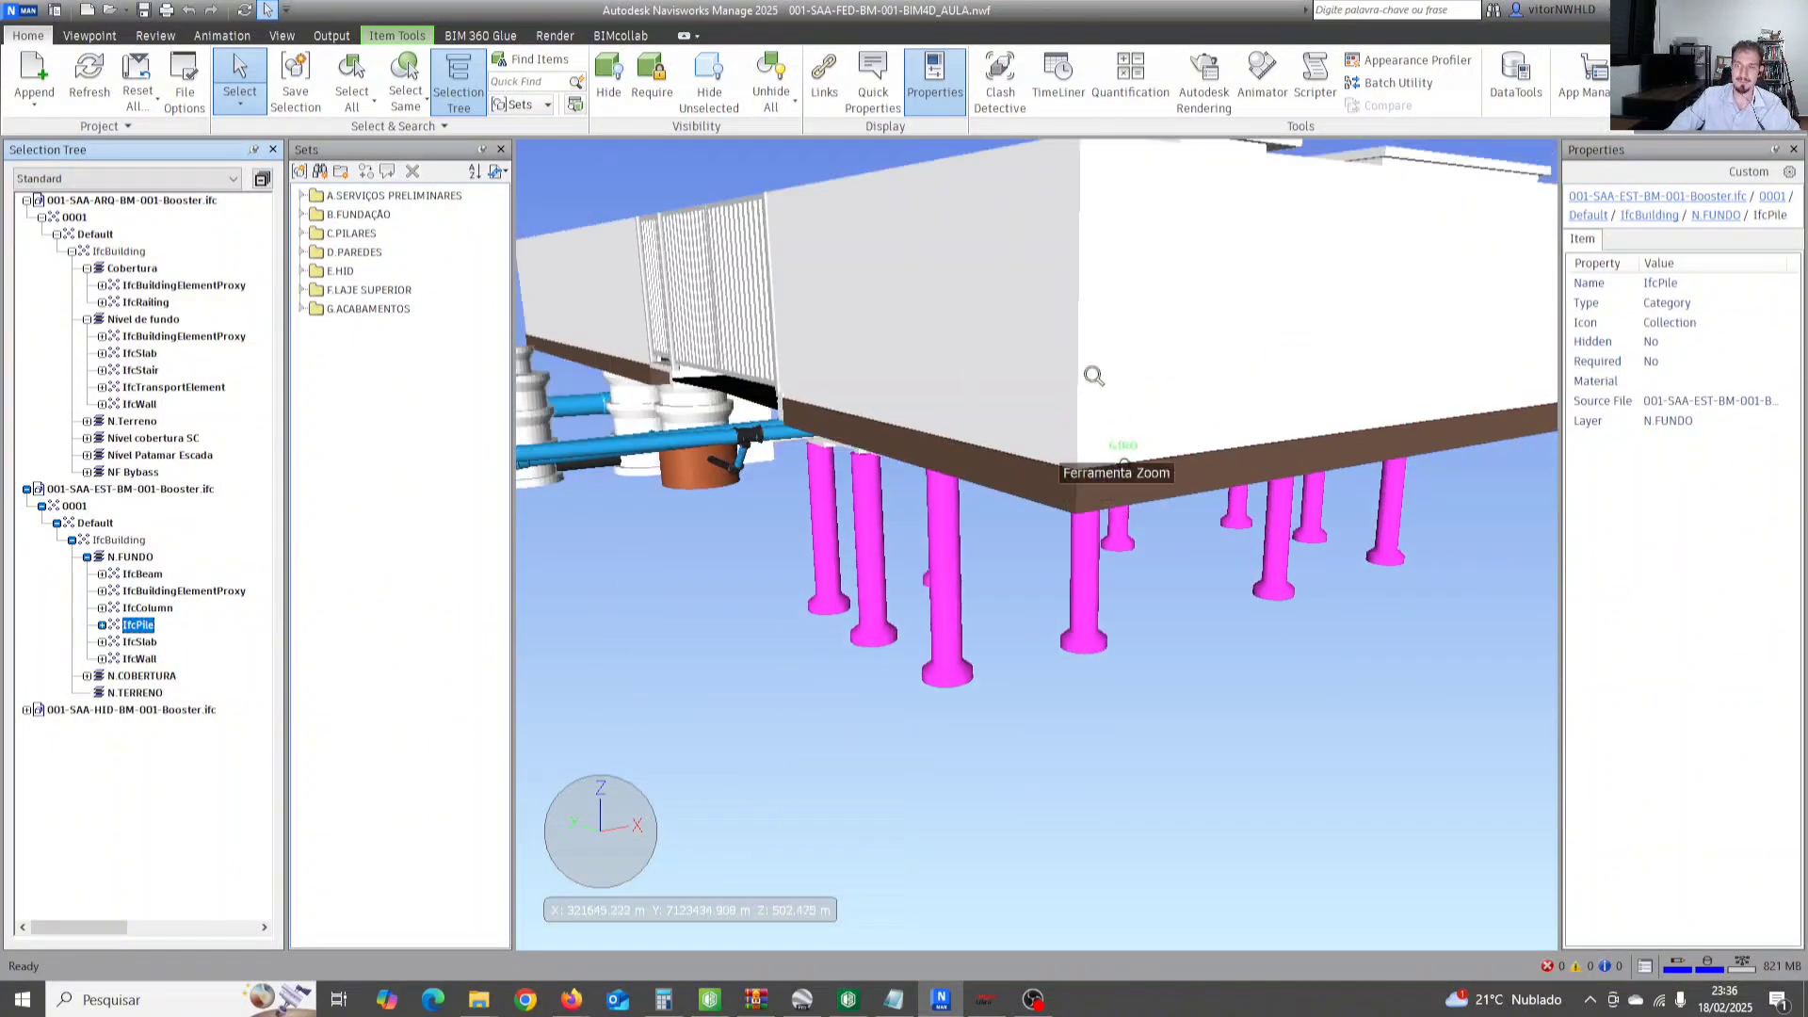
pyautogui.moveTo(998, 293); pyautogui.dragTo(1001, 372, button='middle')
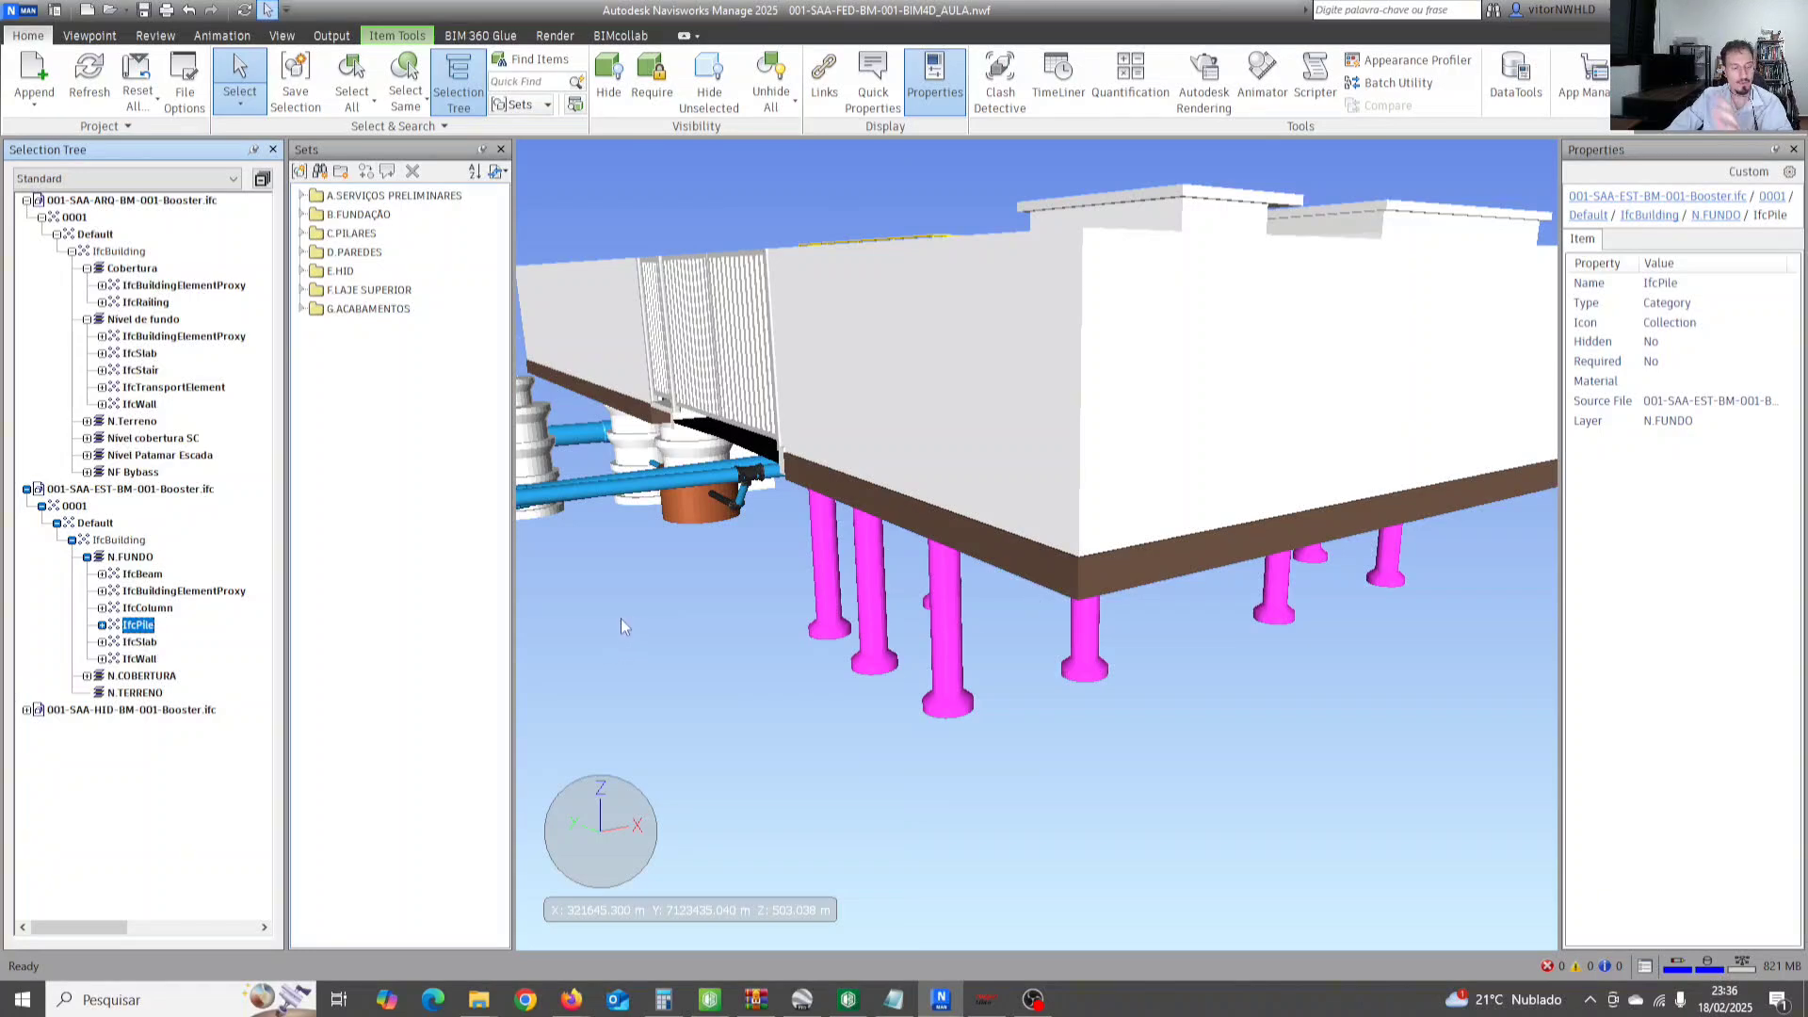
# Highlight the IfcSlab and IfcWall categories of N.FUNDO while viewing the building from above.
pyautogui.click(140, 642)
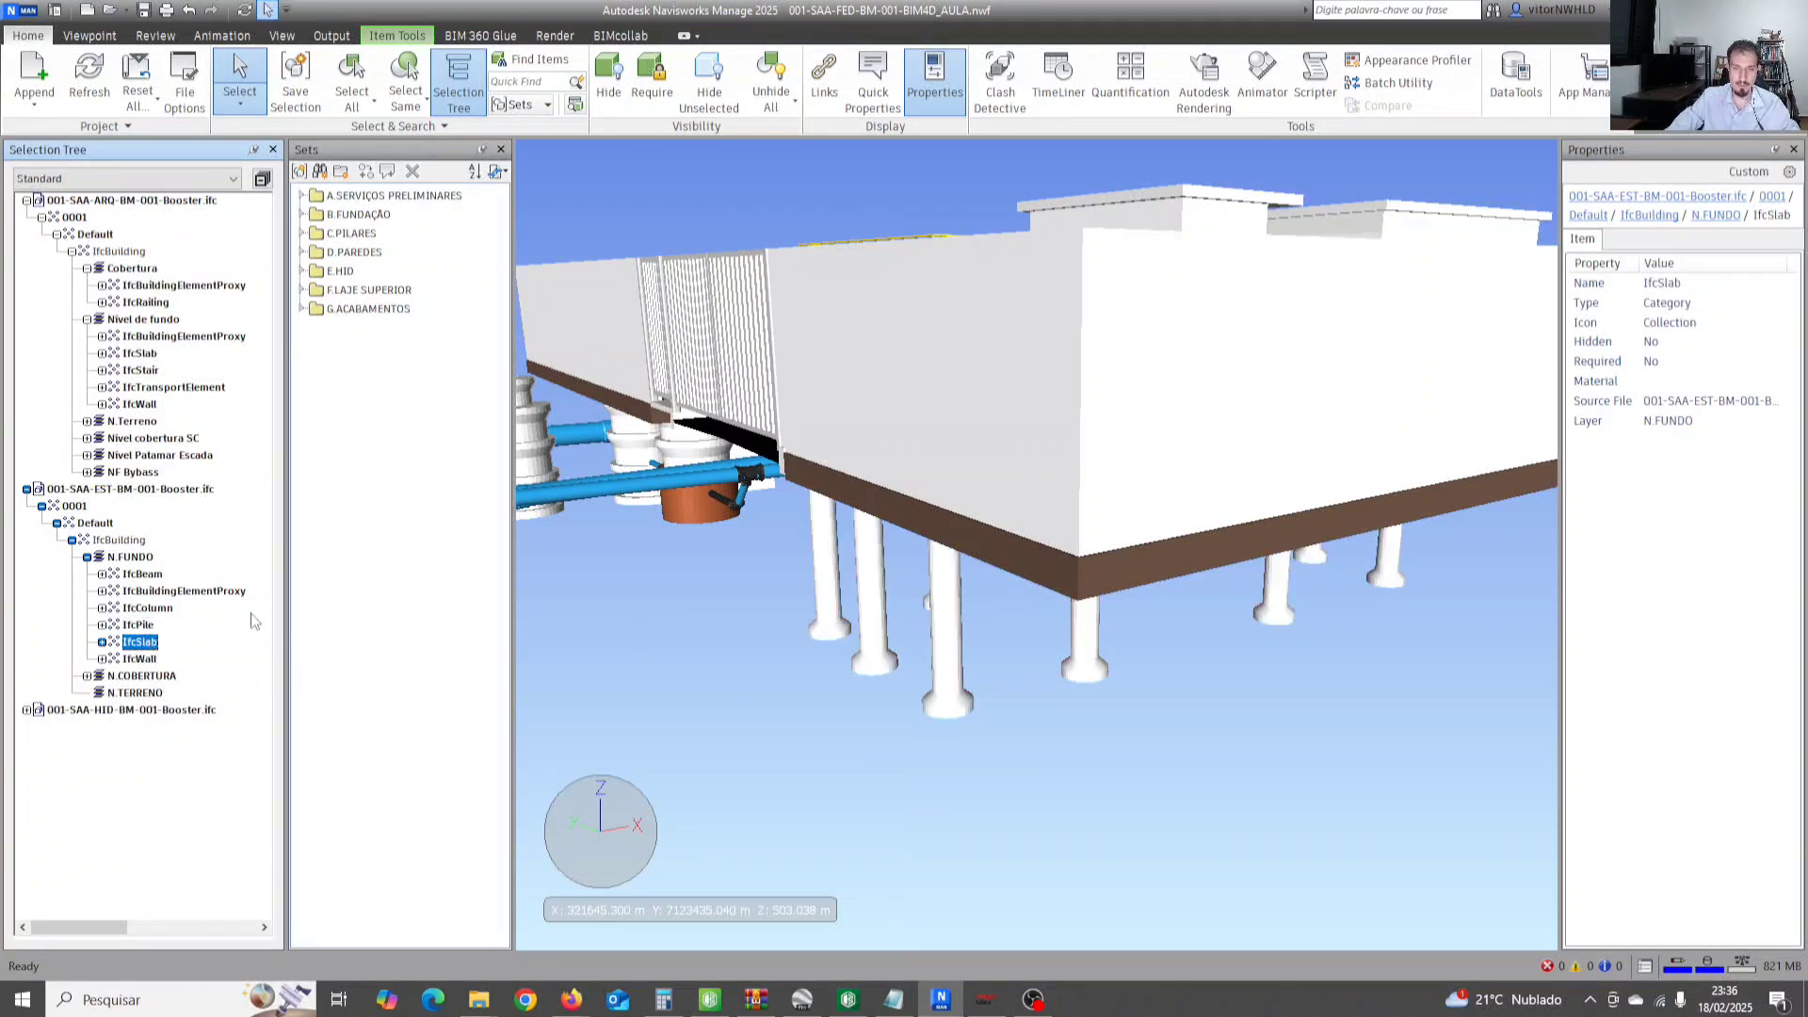
pyautogui.keyDown('shift'); pyautogui.moveTo(969, 256); pyautogui.dragTo(983, 322, button='middle'); pyautogui.keyUp('shift')
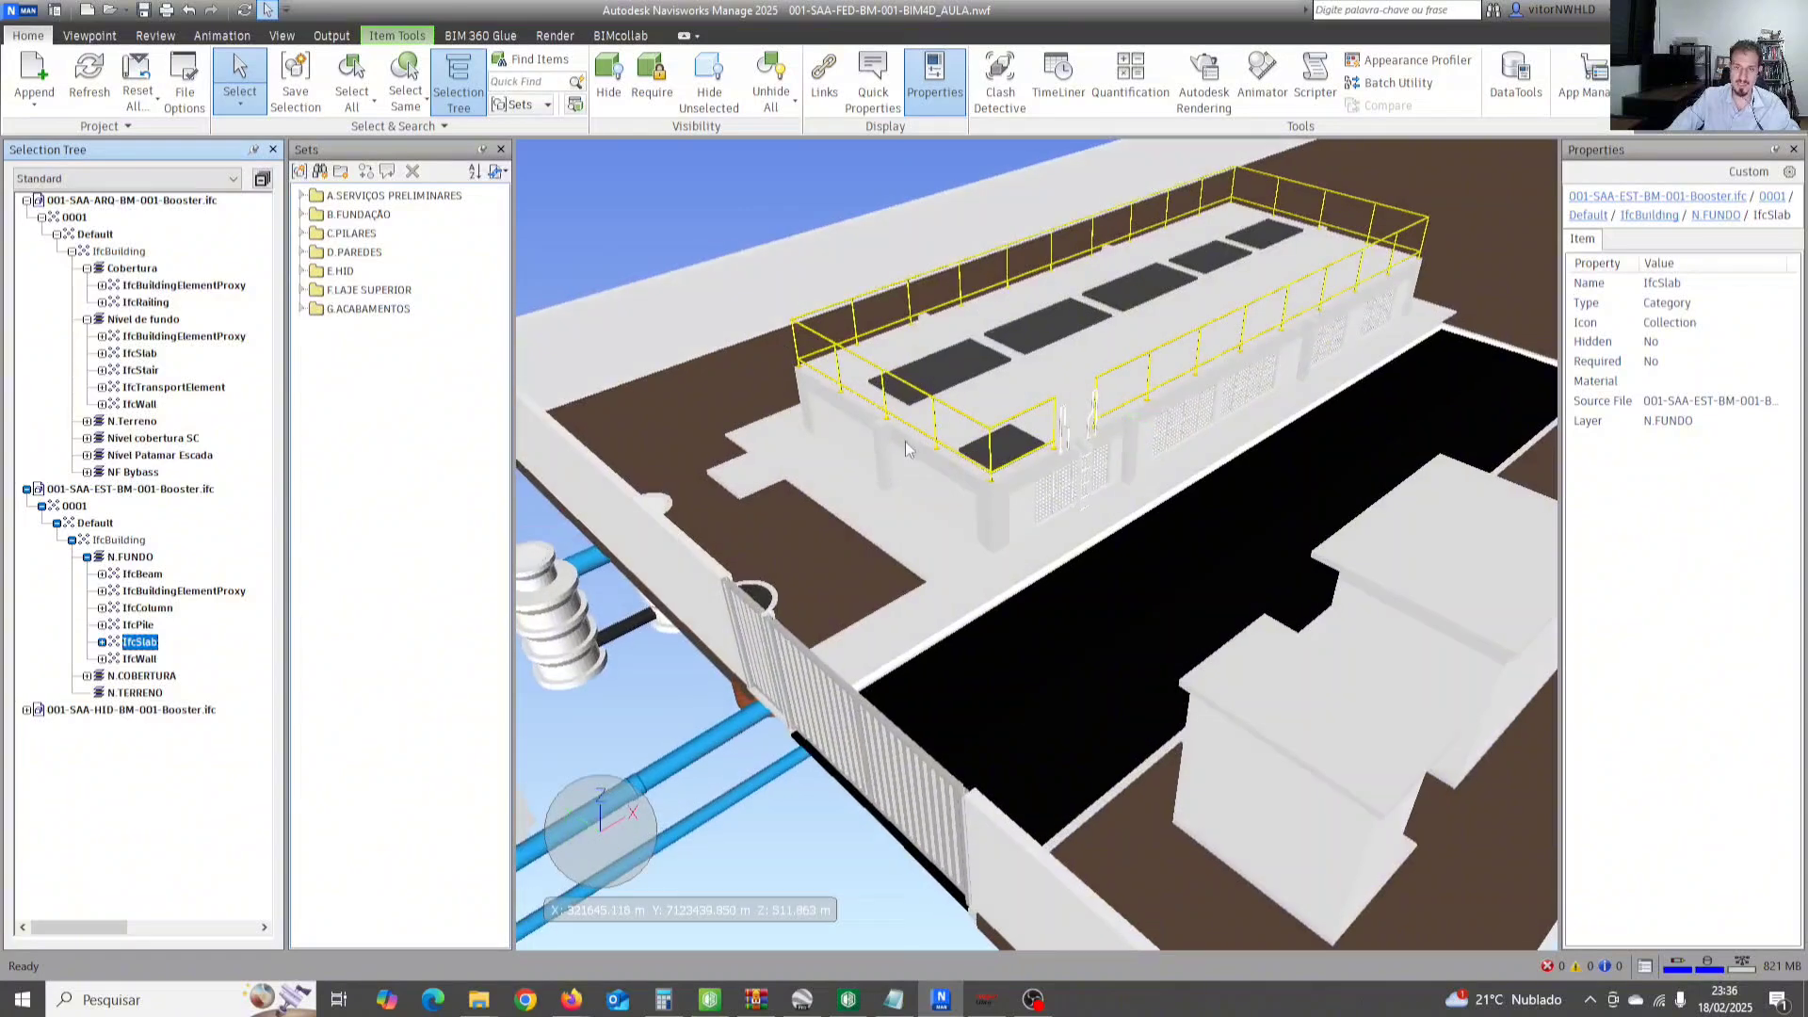
pyautogui.scroll(2, 904, 440)
pyautogui.click(129, 659)
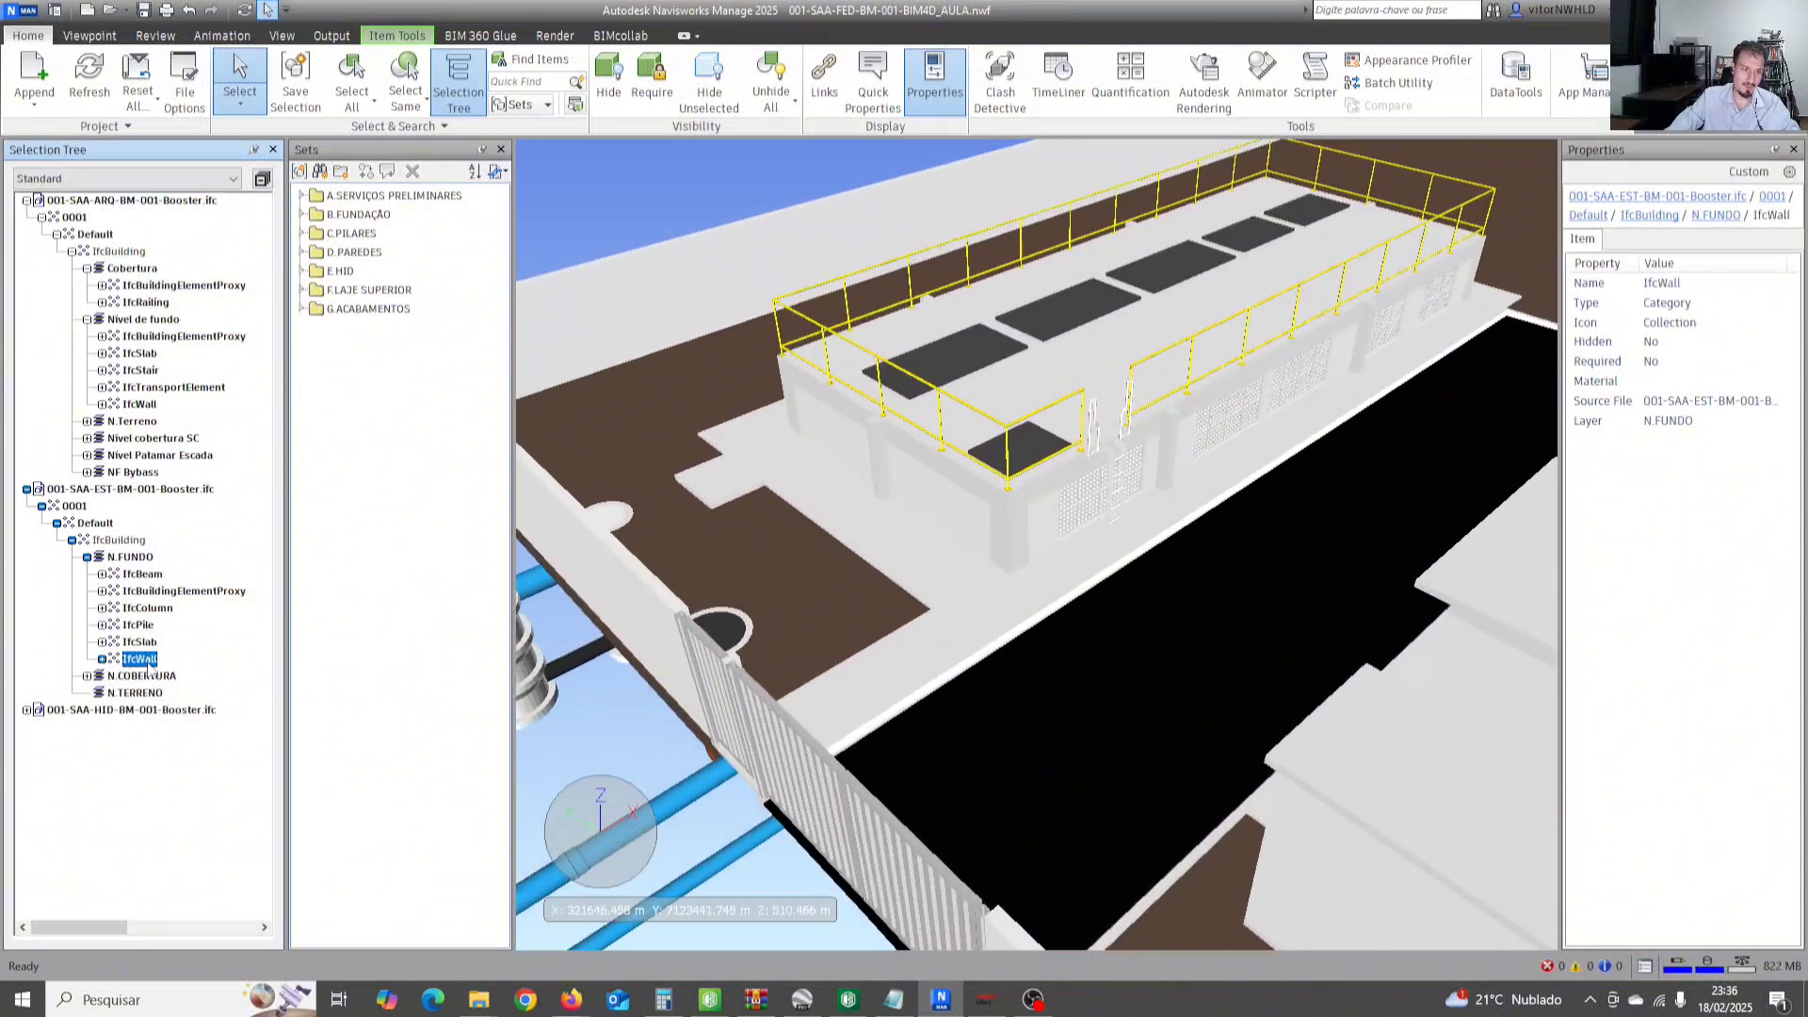
# Collapse the EST and ARQ models in the tree and inspect the CUSTOM_ZIG properties of the building's near corner column.
pyautogui.click(26, 489)
pyautogui.click(27, 200)
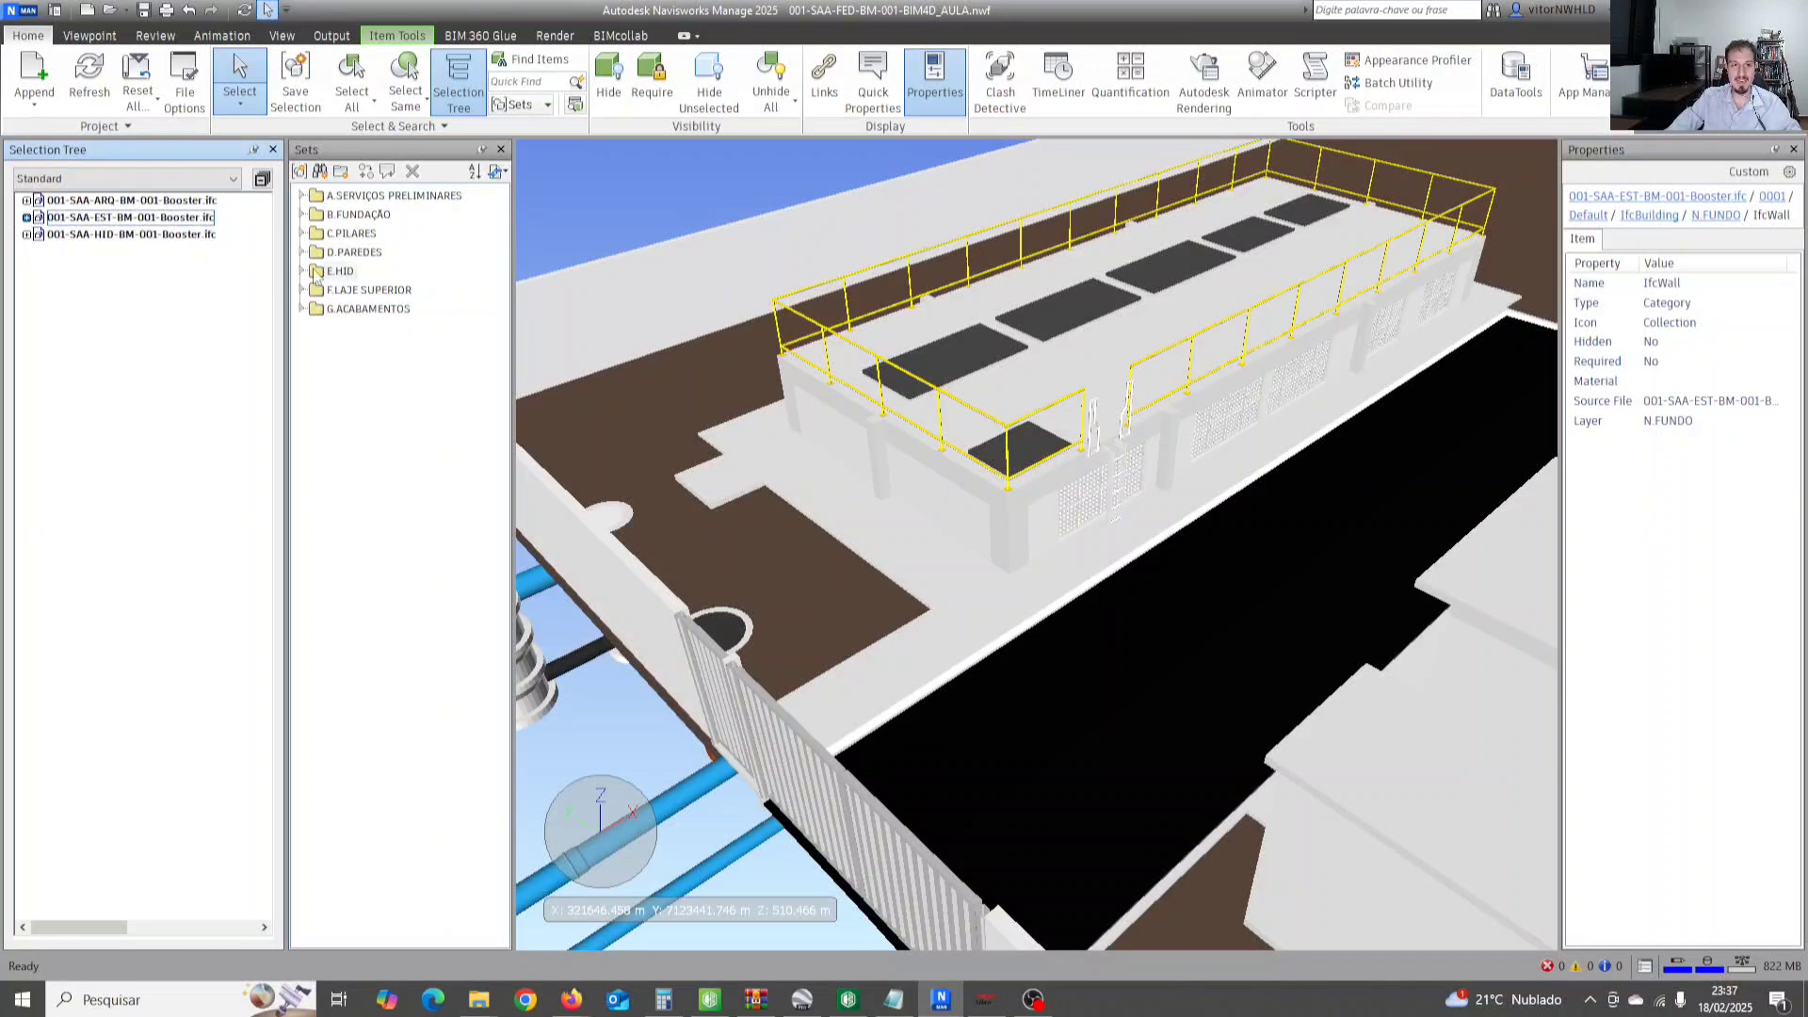
pyautogui.scroll(3, 1002, 546)
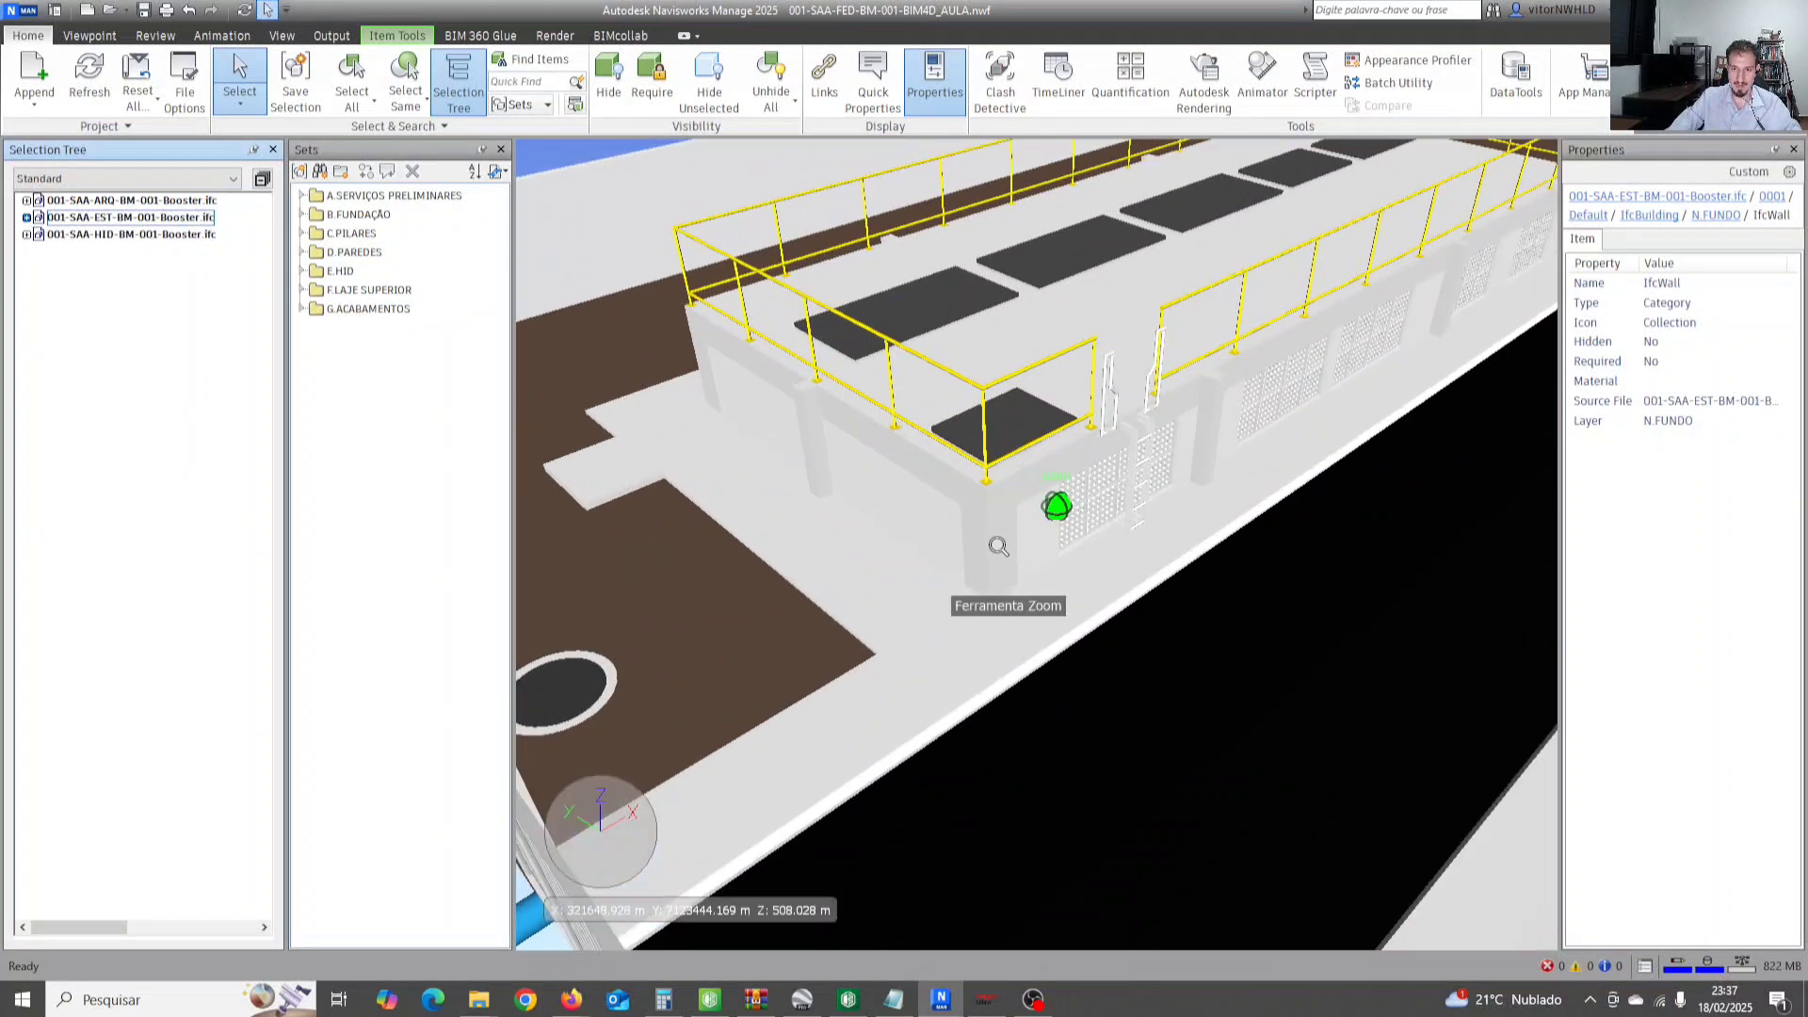
pyautogui.click(997, 542)
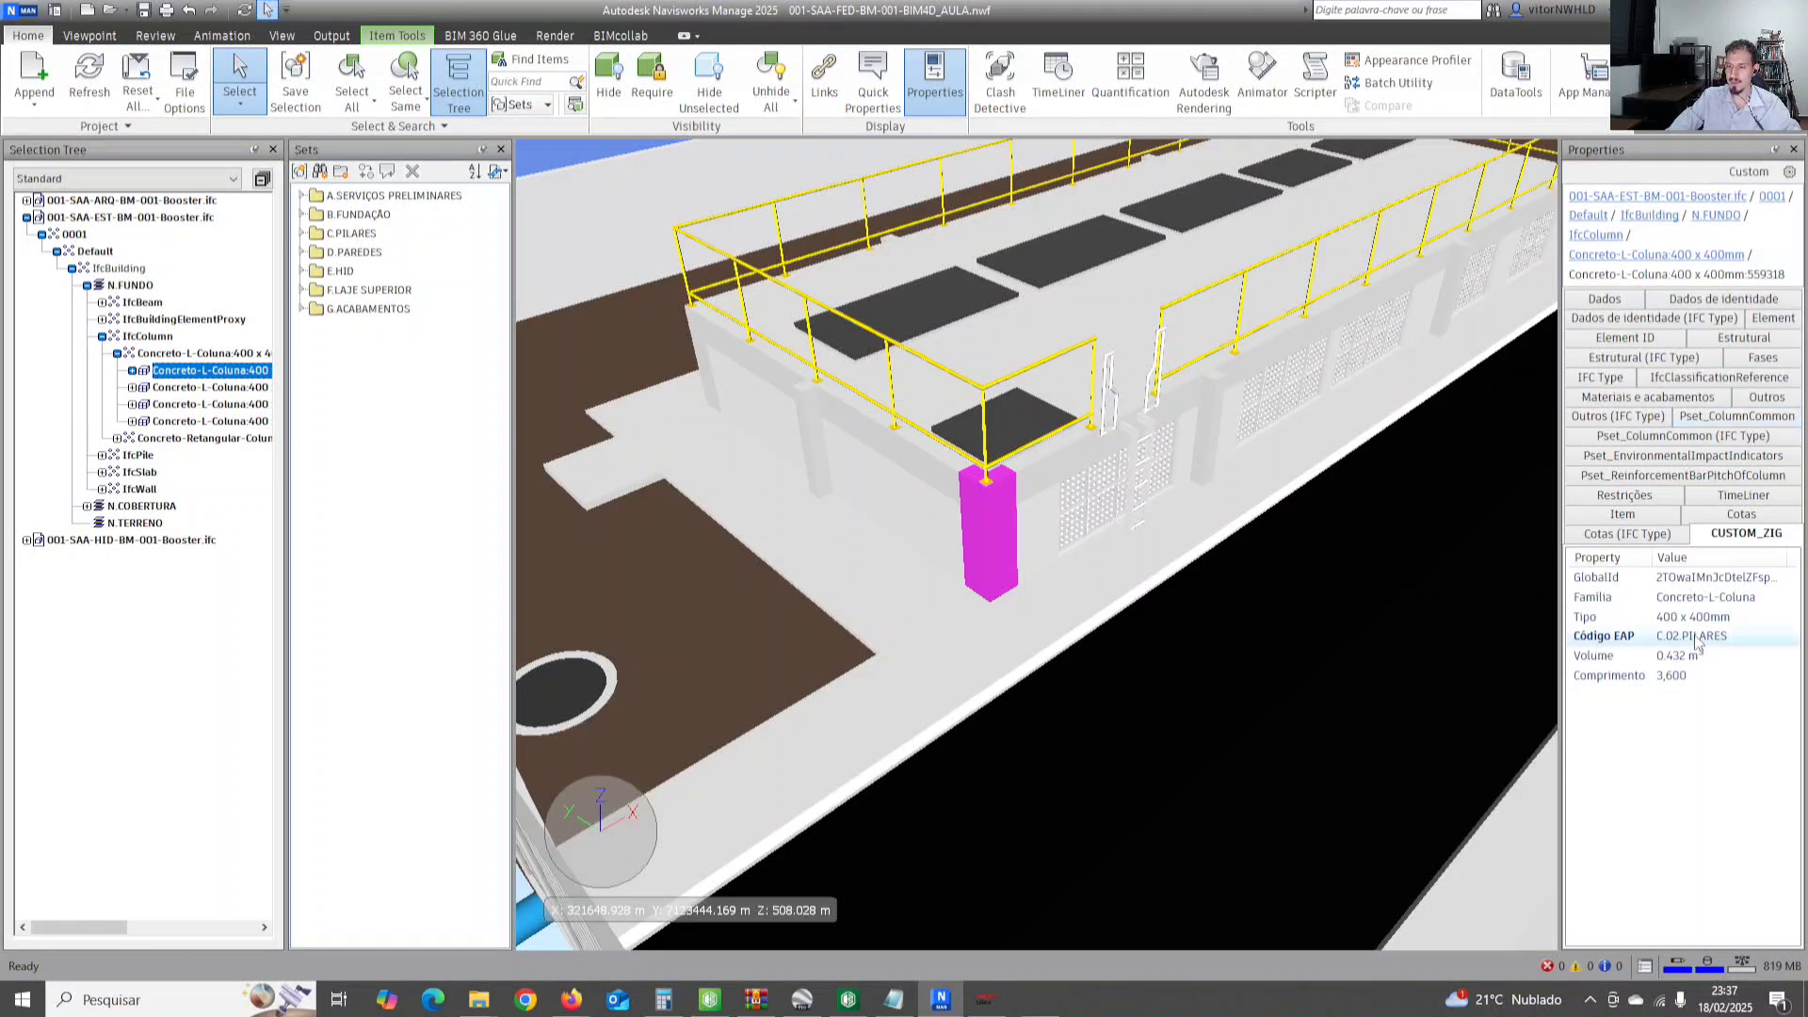
# Inspect the CUSTOM_ZIG properties of two blue PVC DEFoFo pipes running below the building.
pyautogui.moveTo(898, 627); pyautogui.dragTo(1007, 668, button='middle')
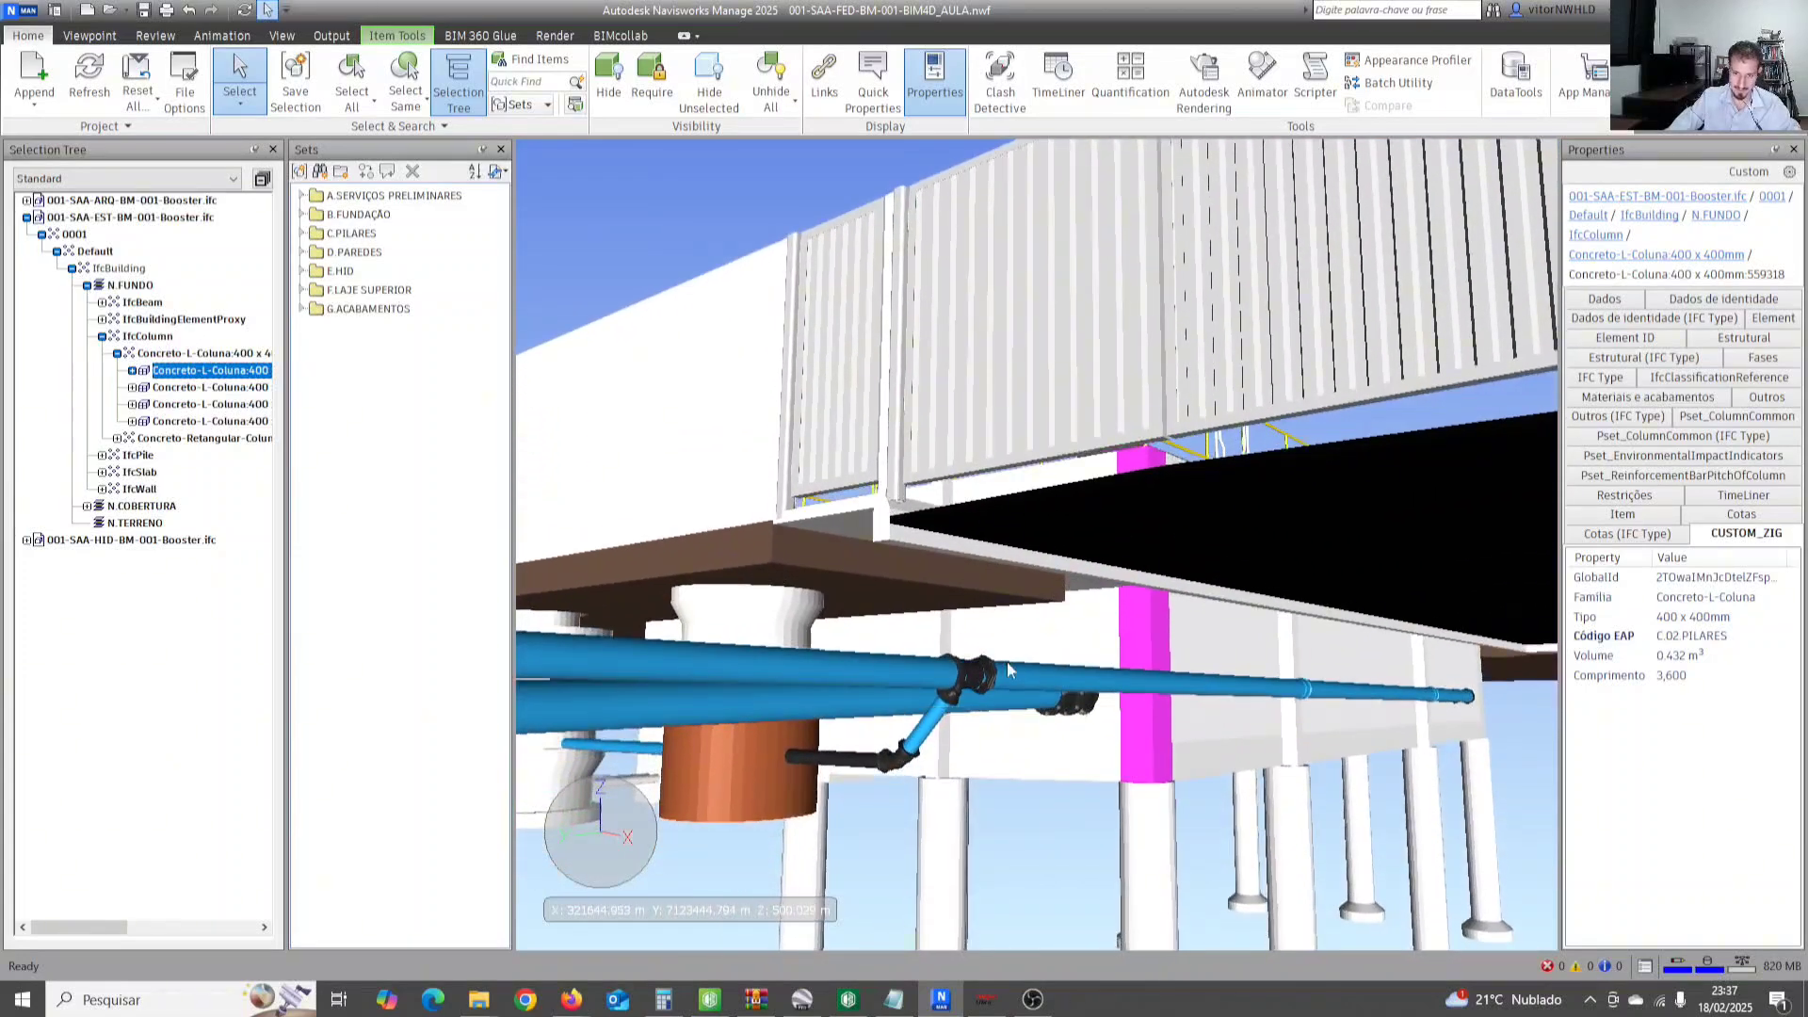
pyautogui.click(1066, 675)
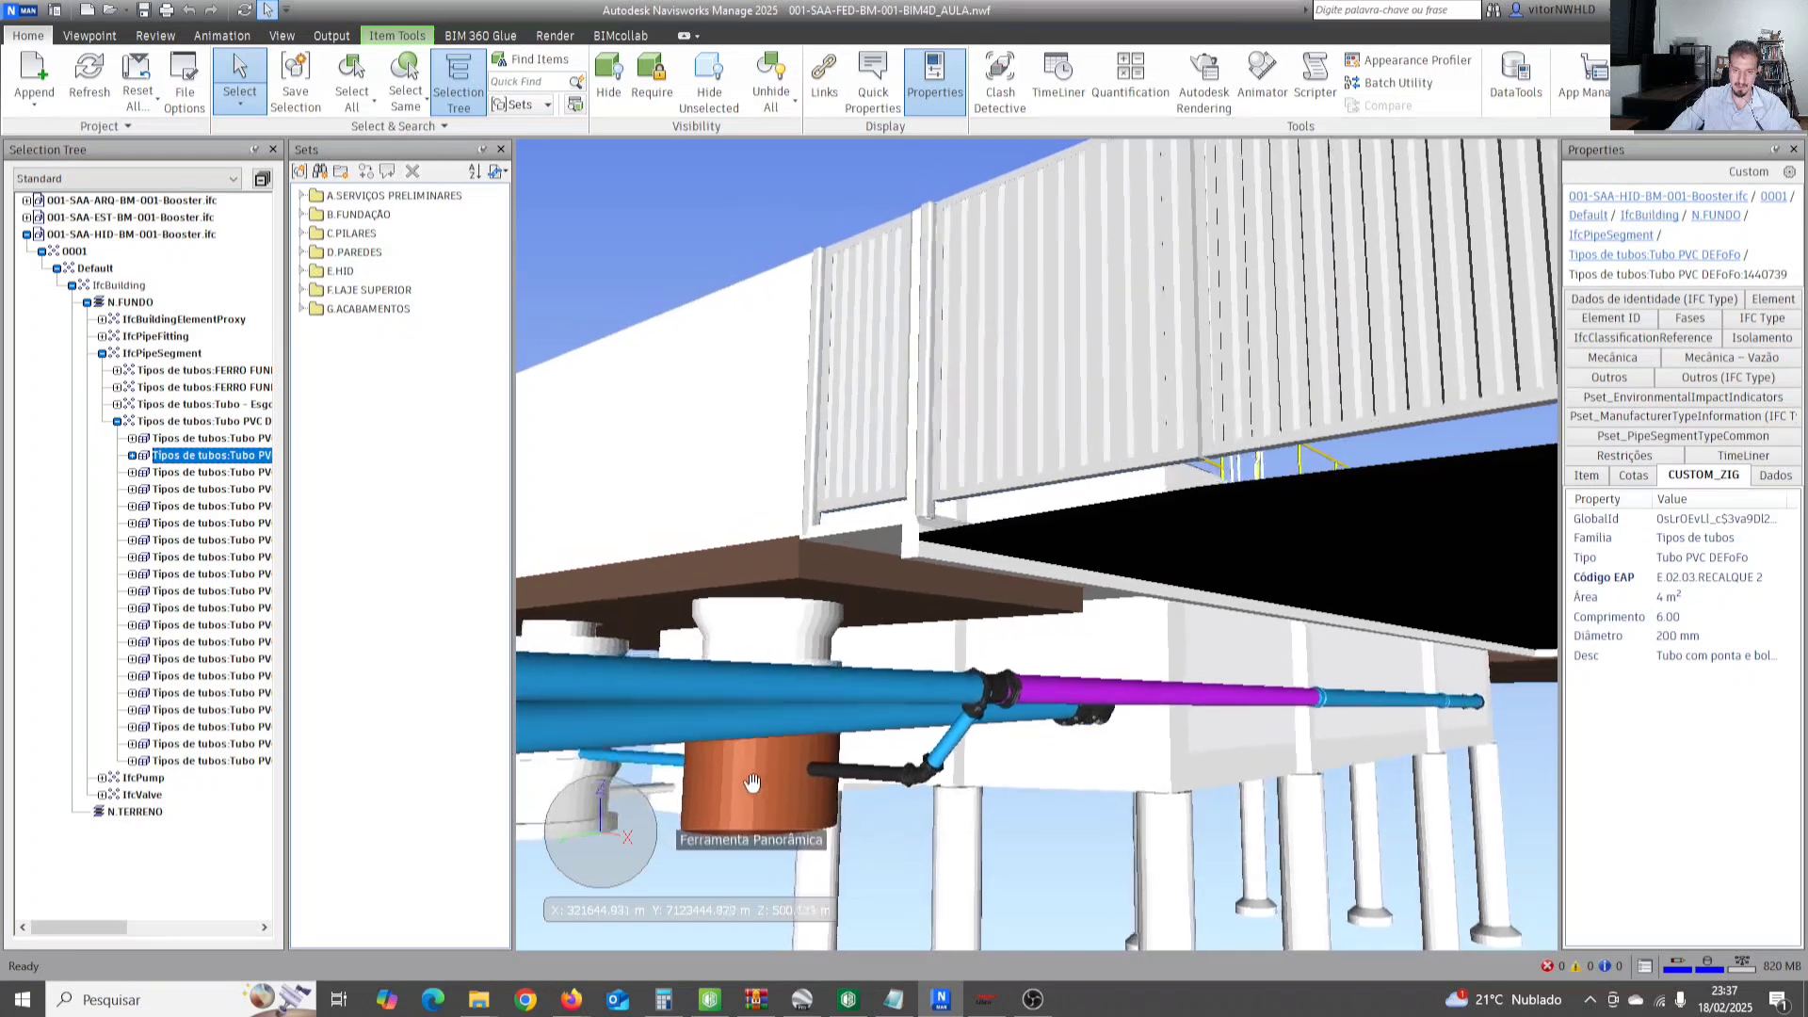
pyautogui.click(745, 731)
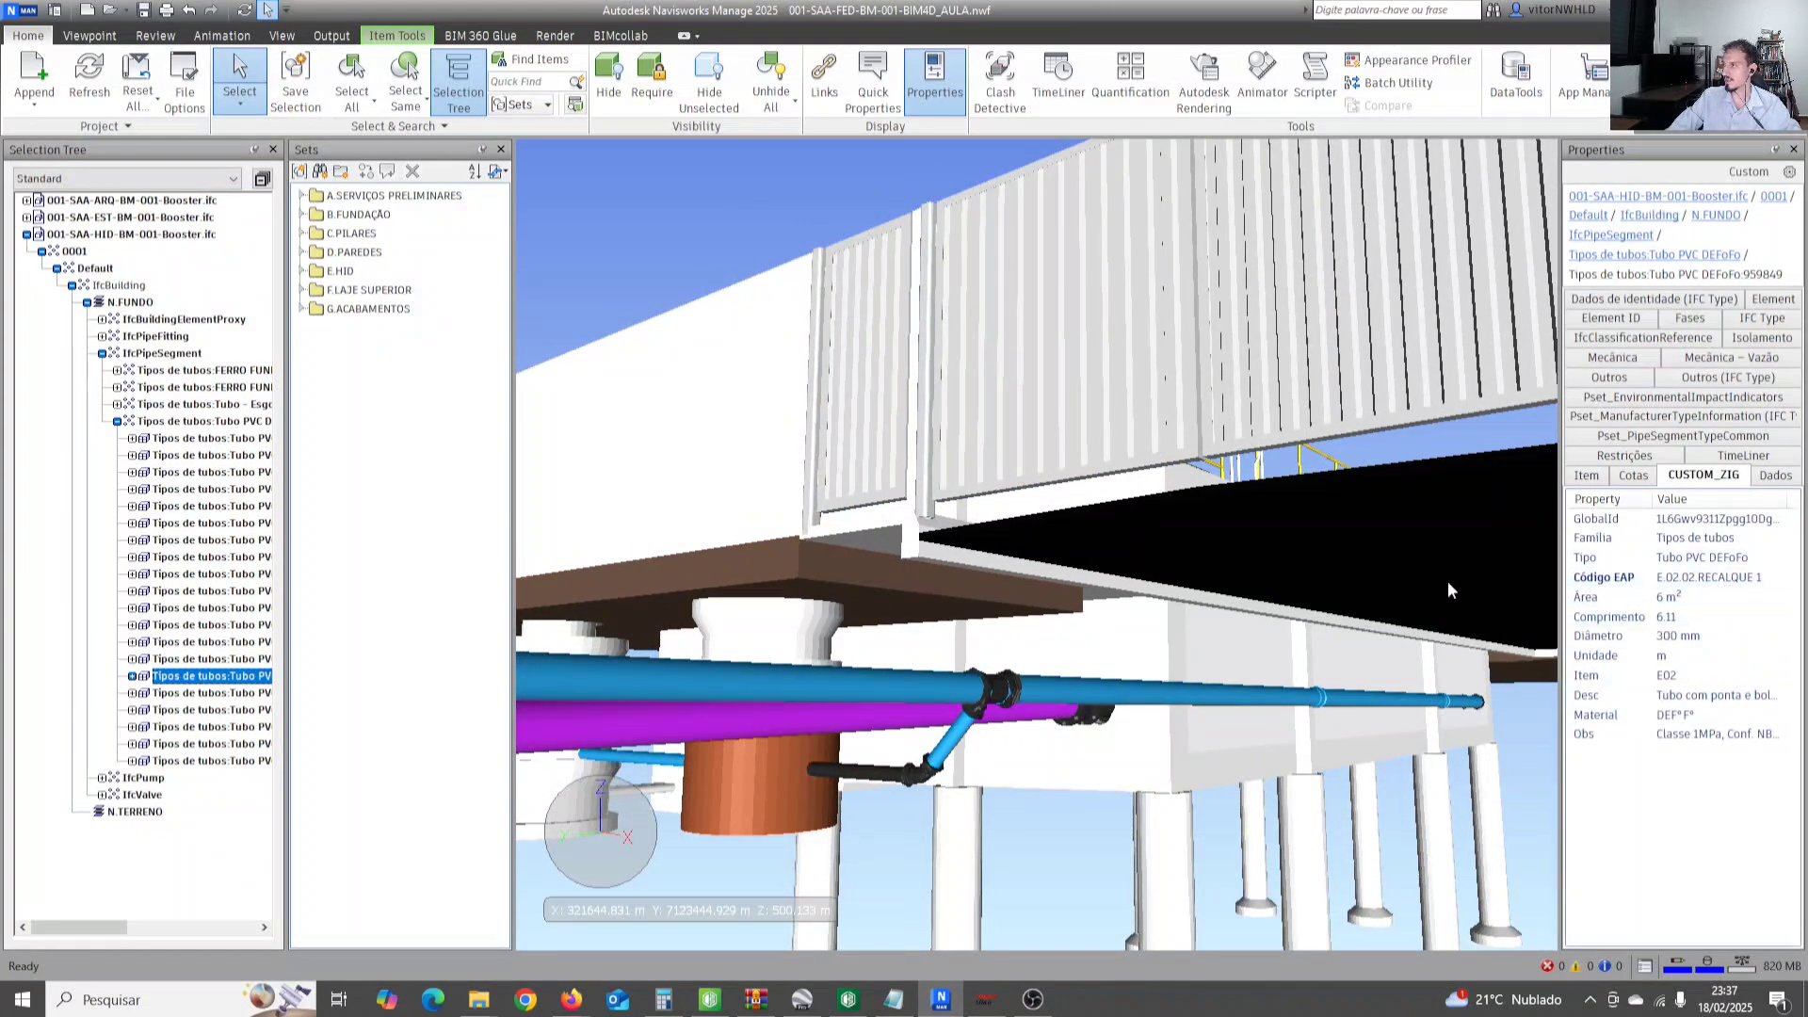
pyautogui.keyDown('shift'); pyautogui.moveTo(870, 519); pyautogui.dragTo(744, 516, button='middle'); pyautogui.keyUp('shift')
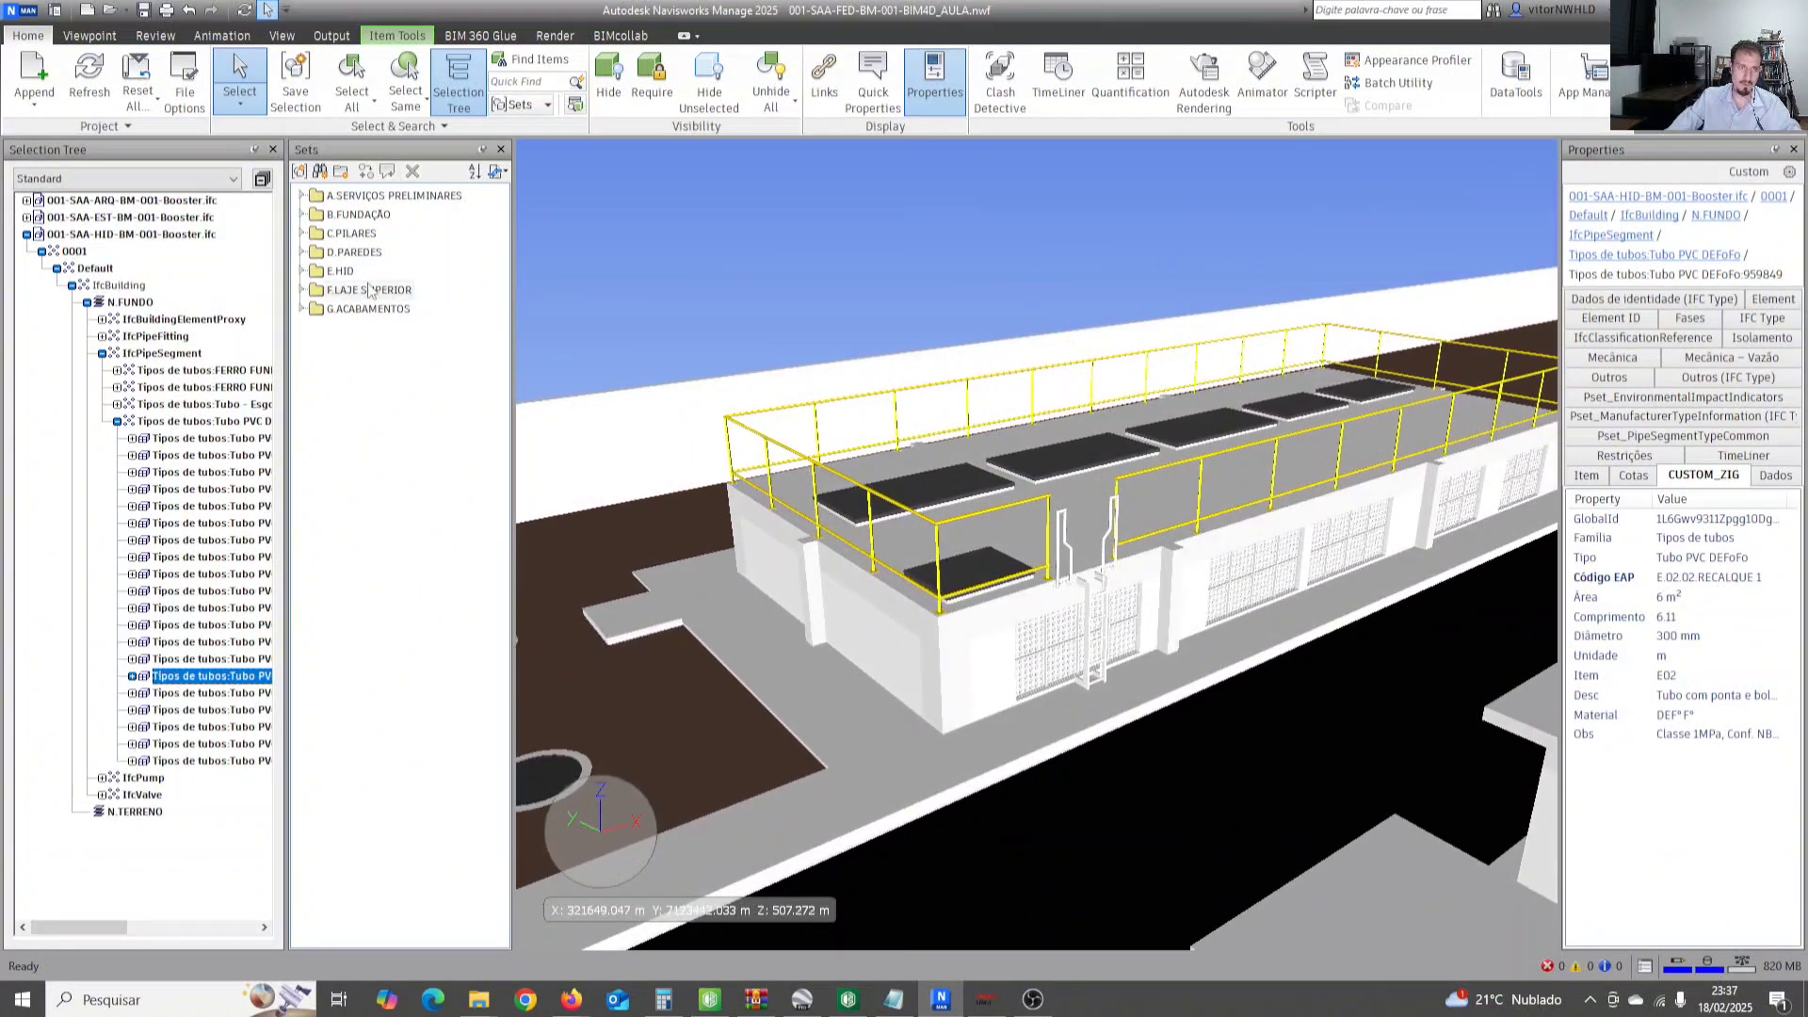
# Re-expand the hydraulic (HID) model's hierarchy through IfcBuilding to the IFC categories of the N.FUNDO storey.
pyautogui.click(26, 234)
pyautogui.click(26, 246)
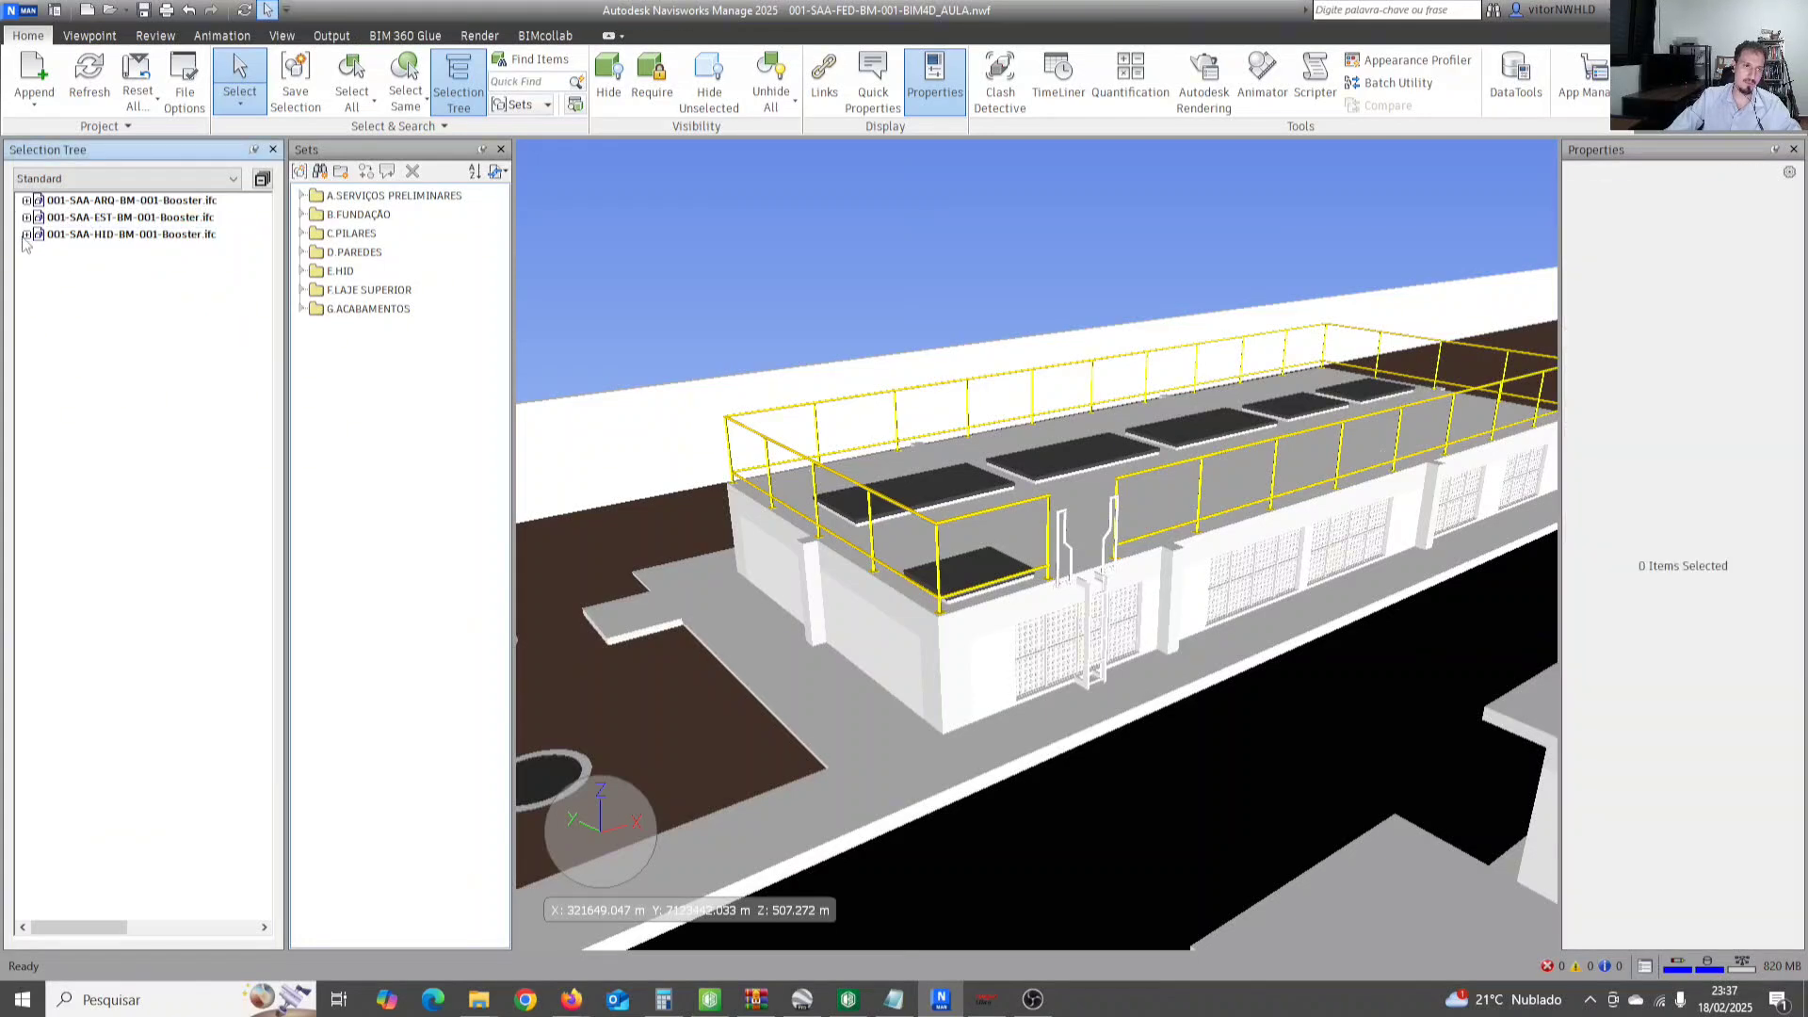
pyautogui.click(41, 251)
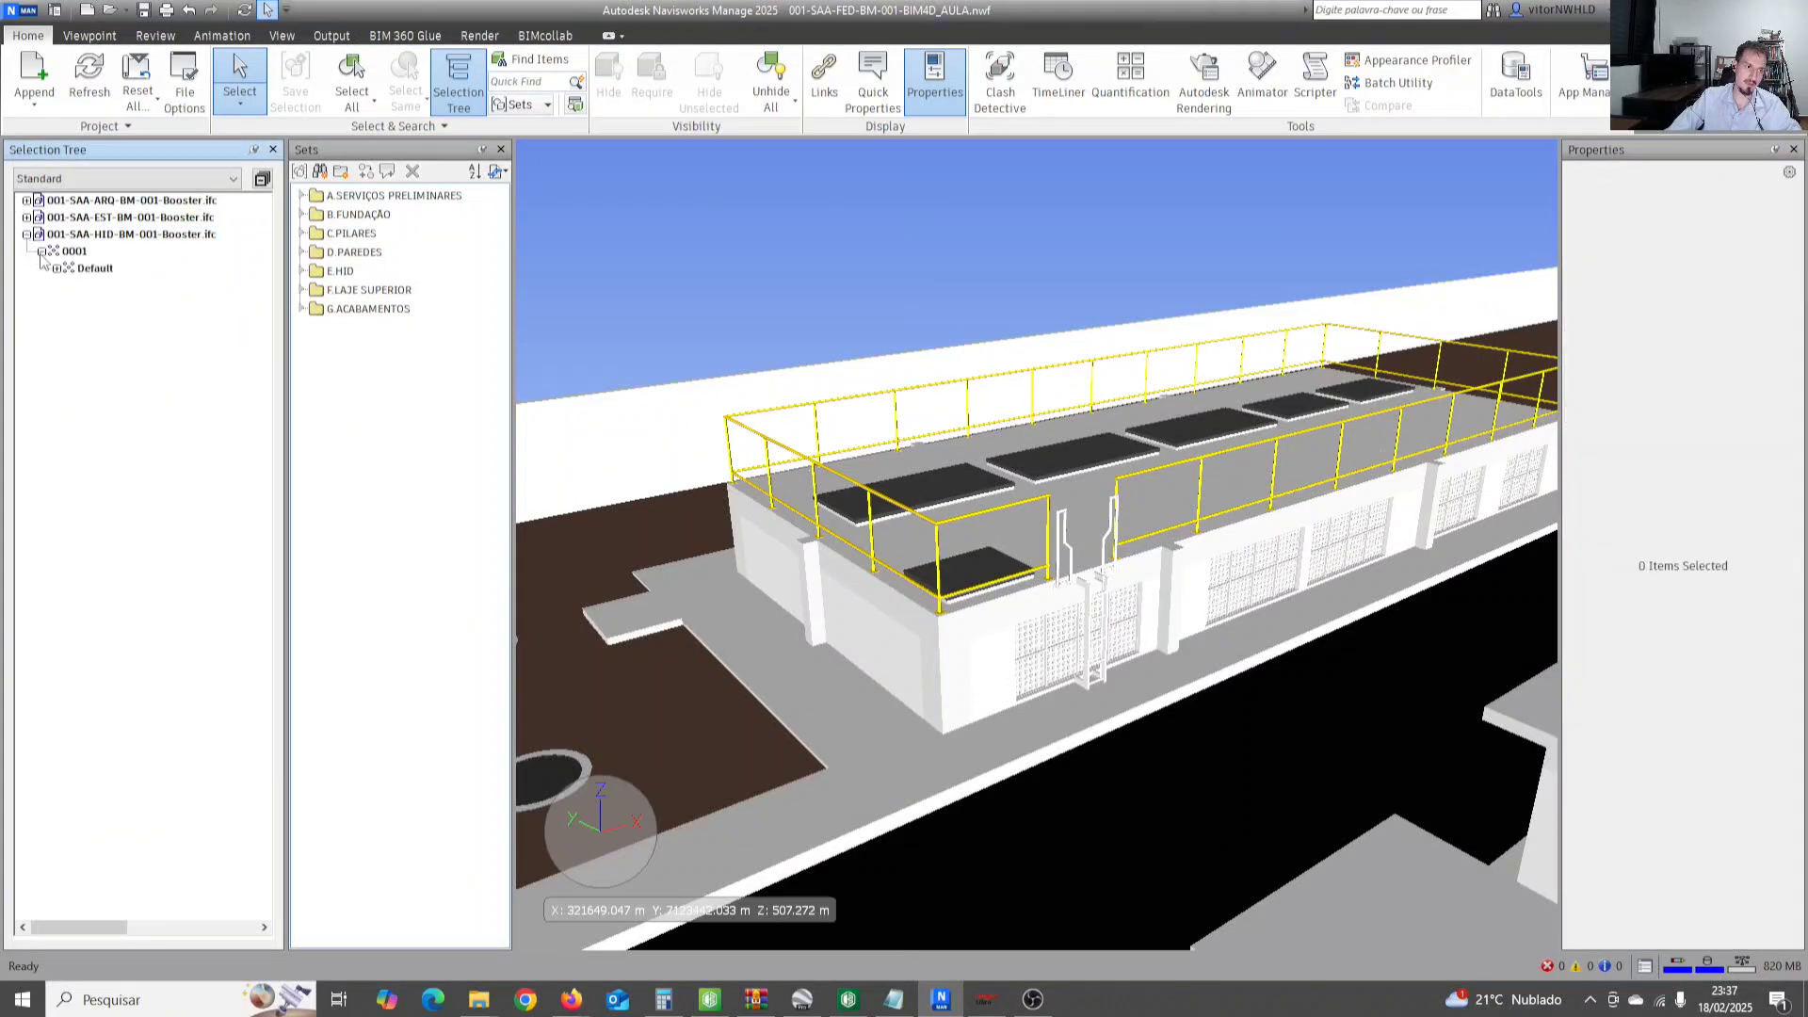
pyautogui.click(57, 268)
pyautogui.click(71, 286)
pyautogui.click(86, 303)
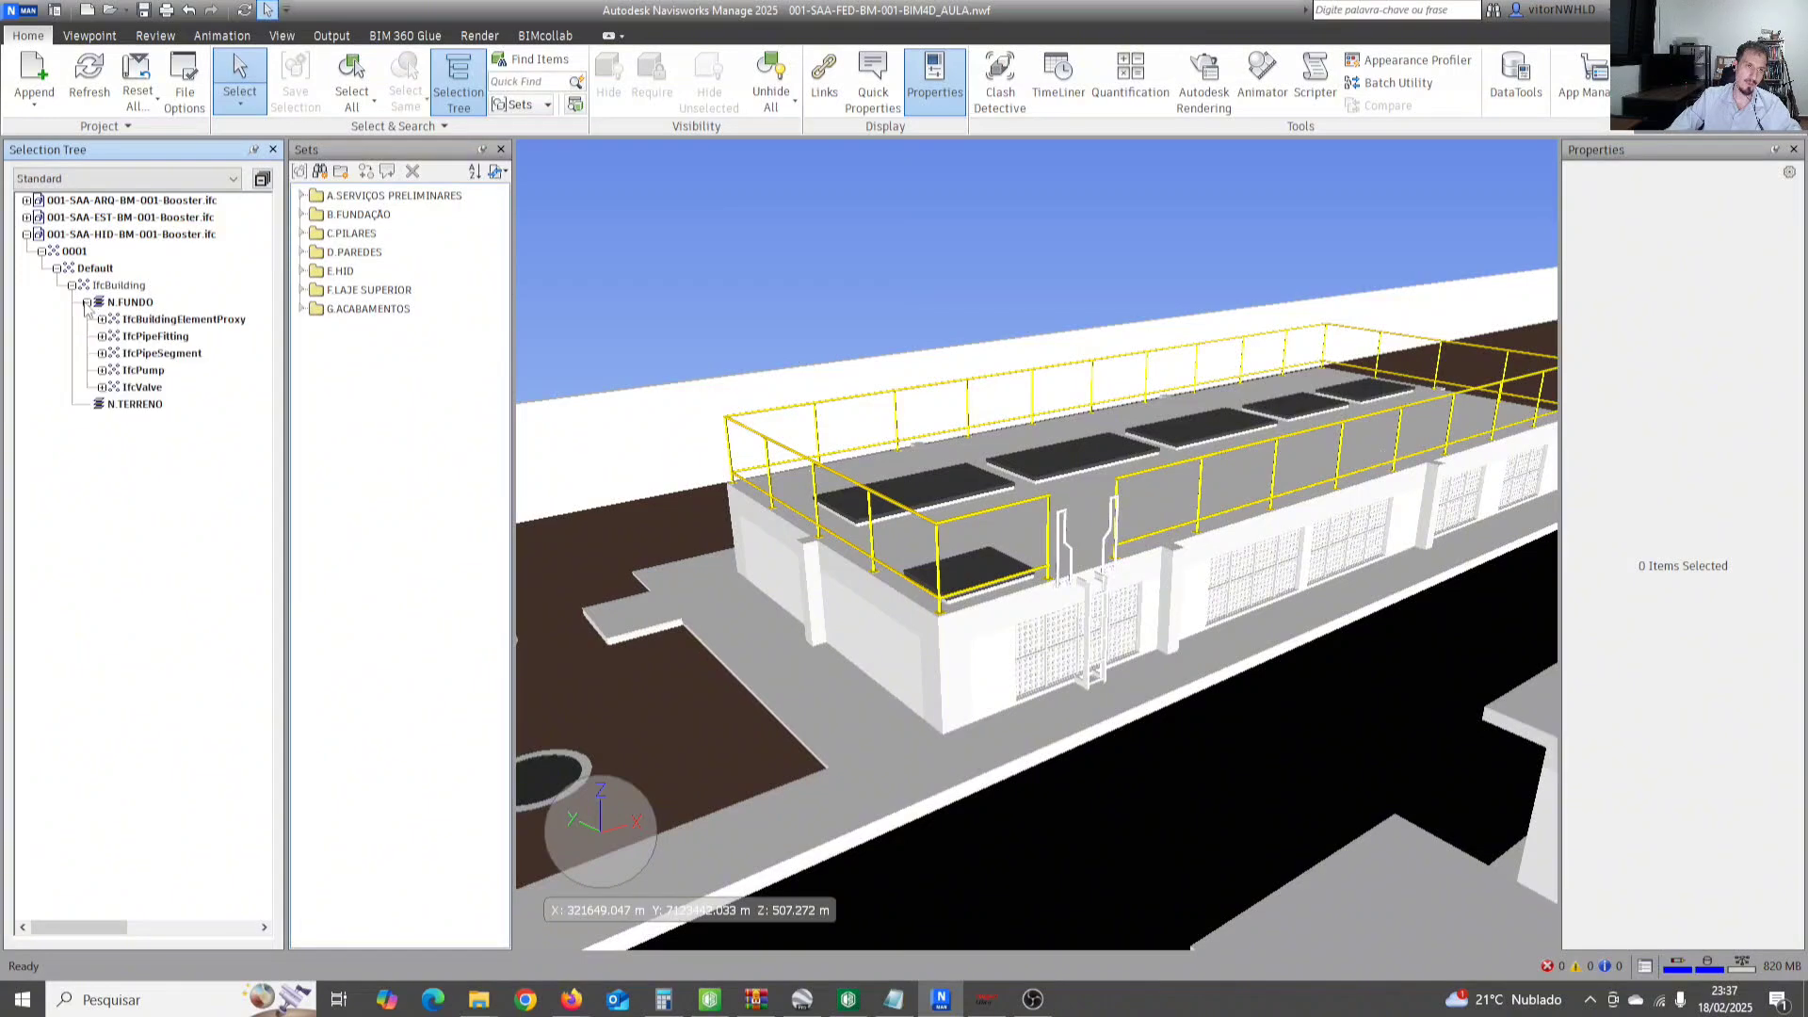
# Examine the families inside the HID model's IfcPipeFitting category, including the SAINT-GOBAIN accessory, and collapse the category again.
pyautogui.click(155, 336)
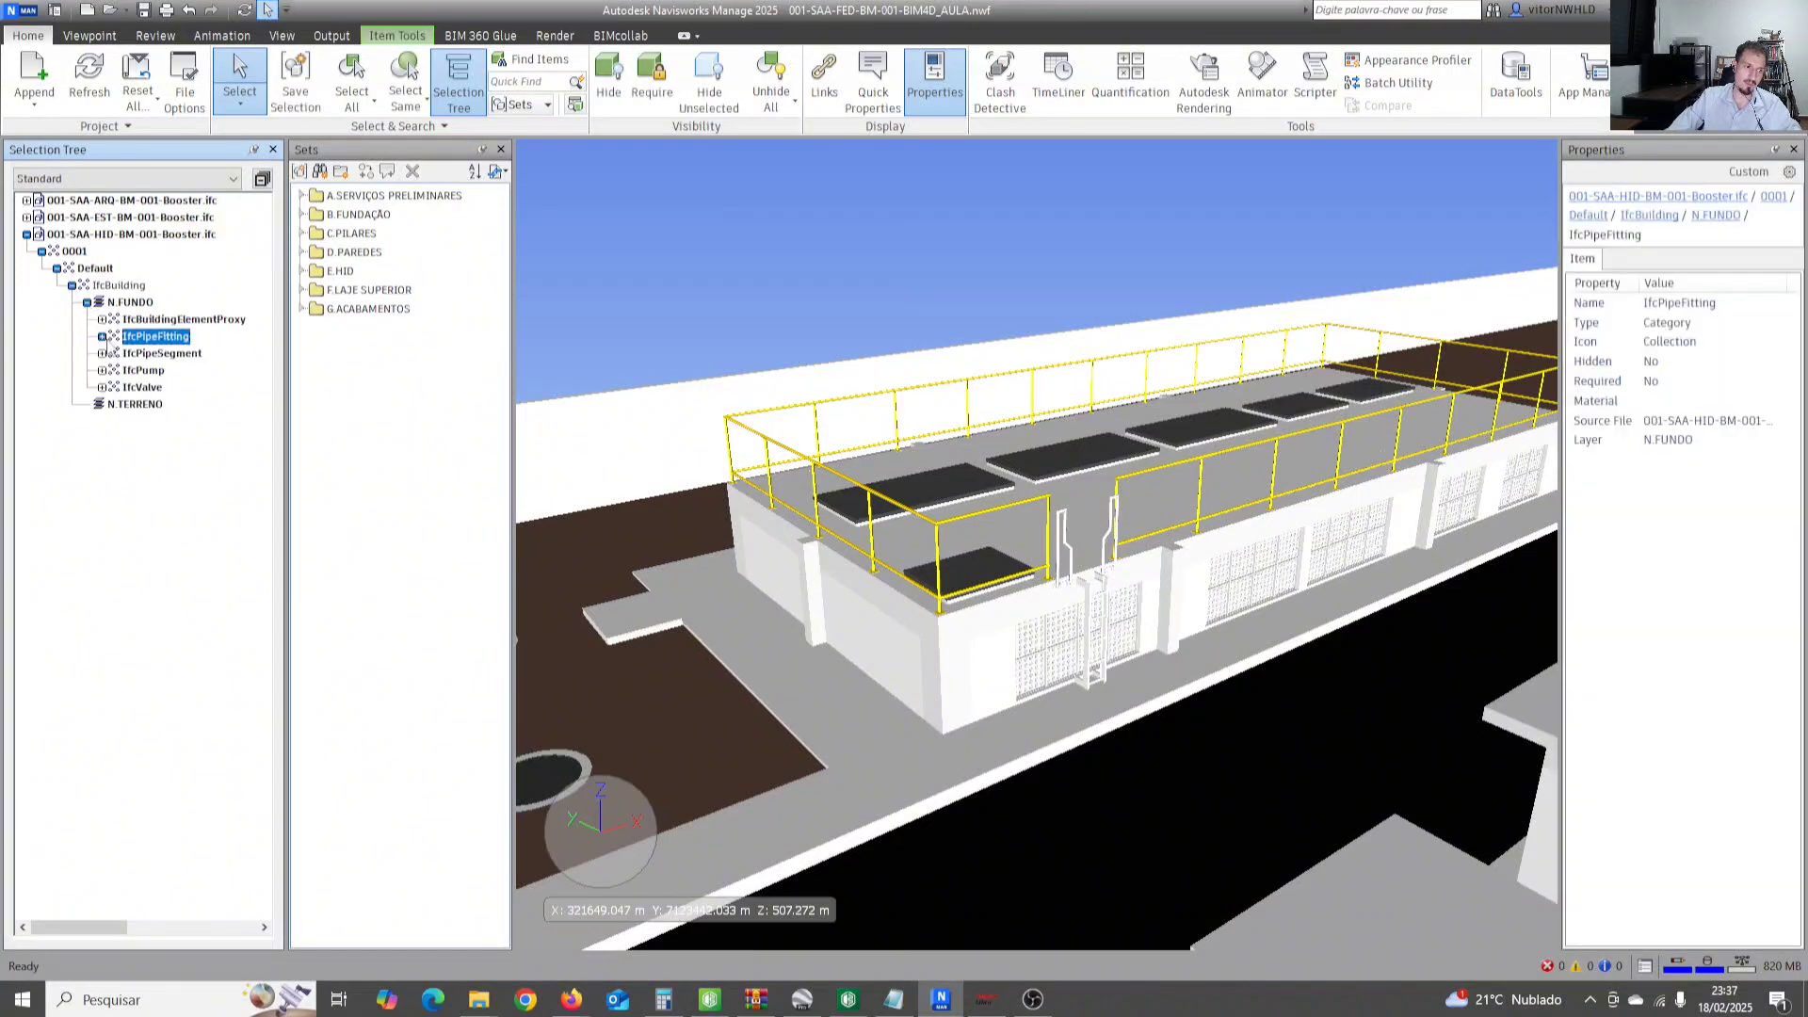
pyautogui.click(102, 336)
pyautogui.click(176, 438)
pyautogui.click(190, 393)
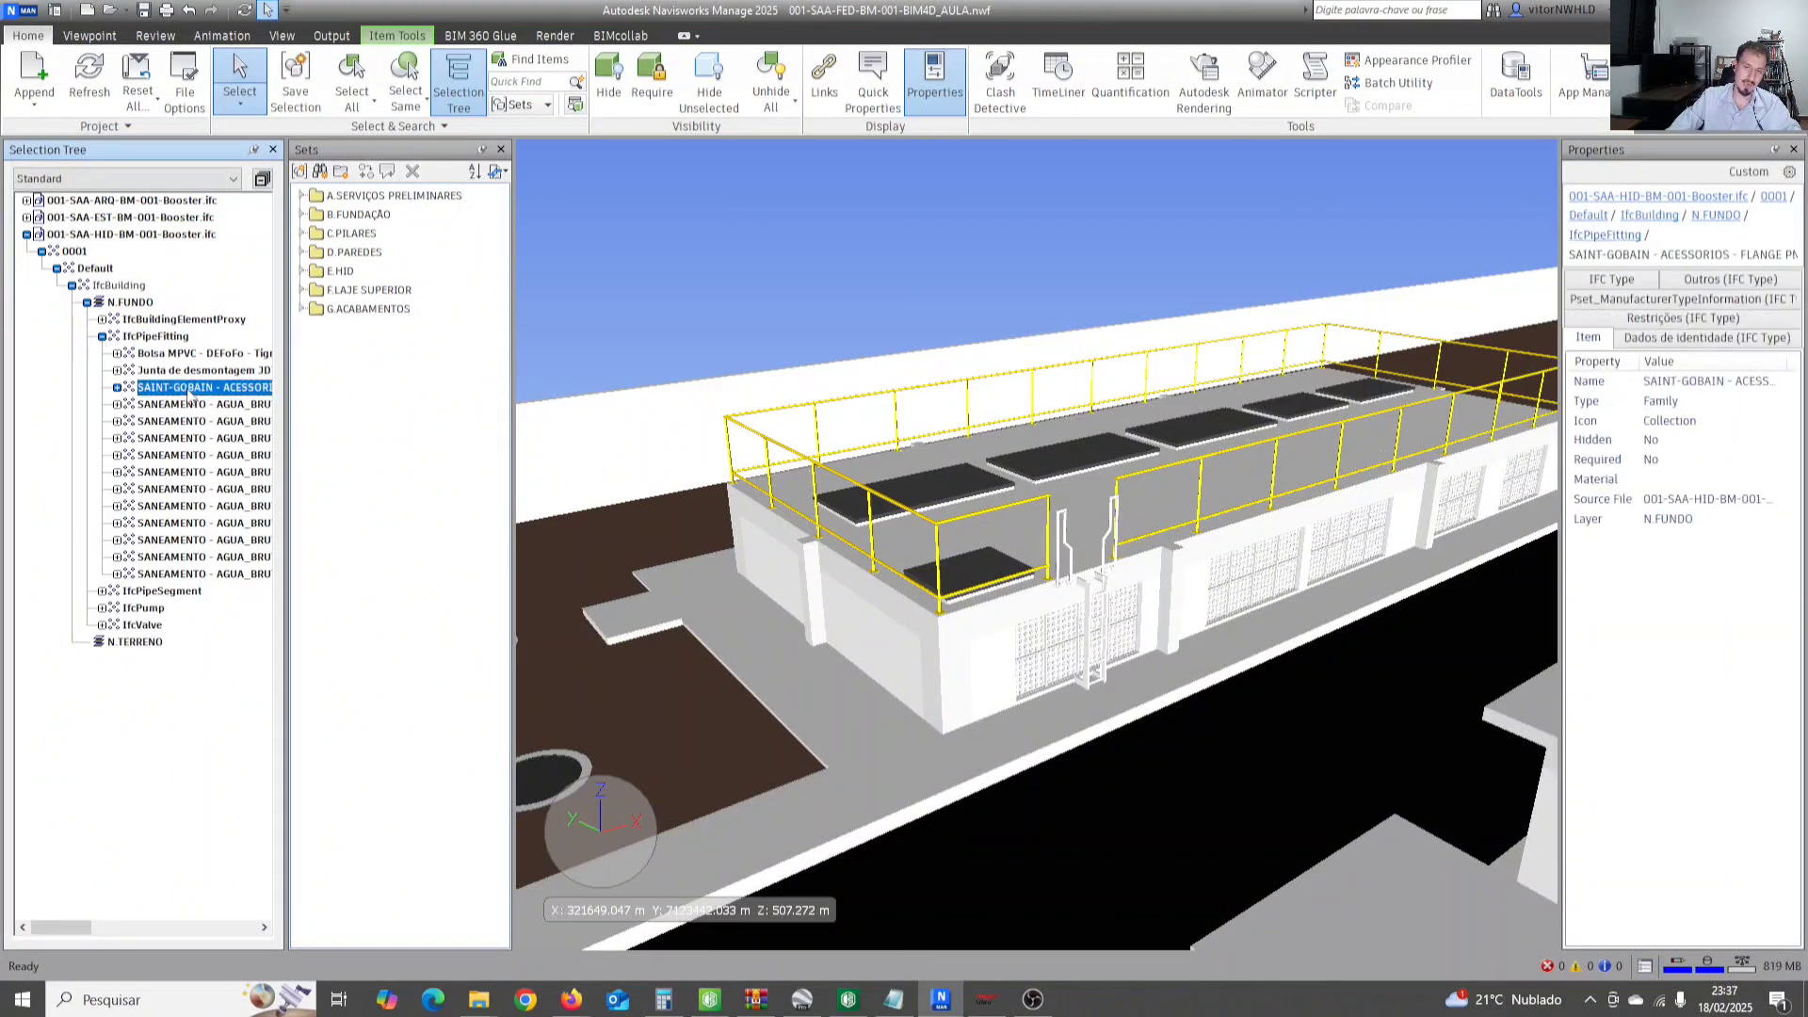
pyautogui.click(102, 336)
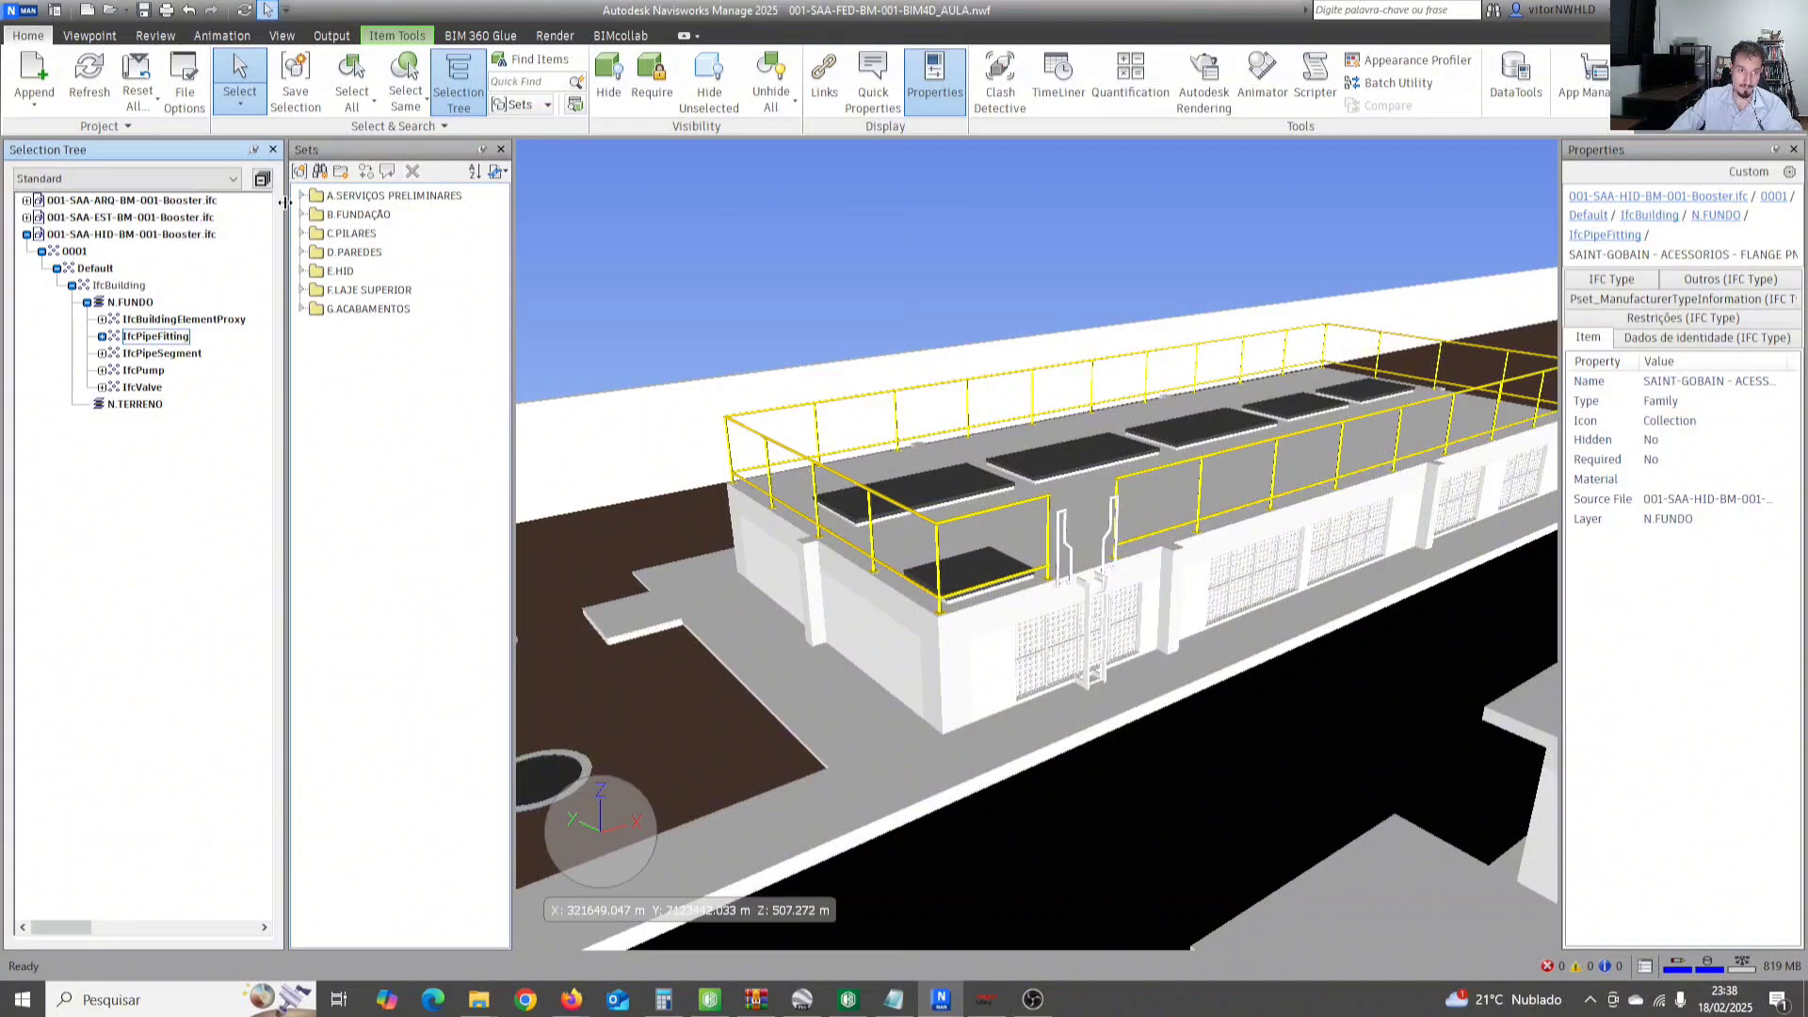
# Narrow the Selection Tree slightly and expand the A.SERVIÇOS PRELIMINARES and B.FUNDAÇÃO set folders.
pyautogui.moveTo(273, 202); pyautogui.dragTo(258, 203)
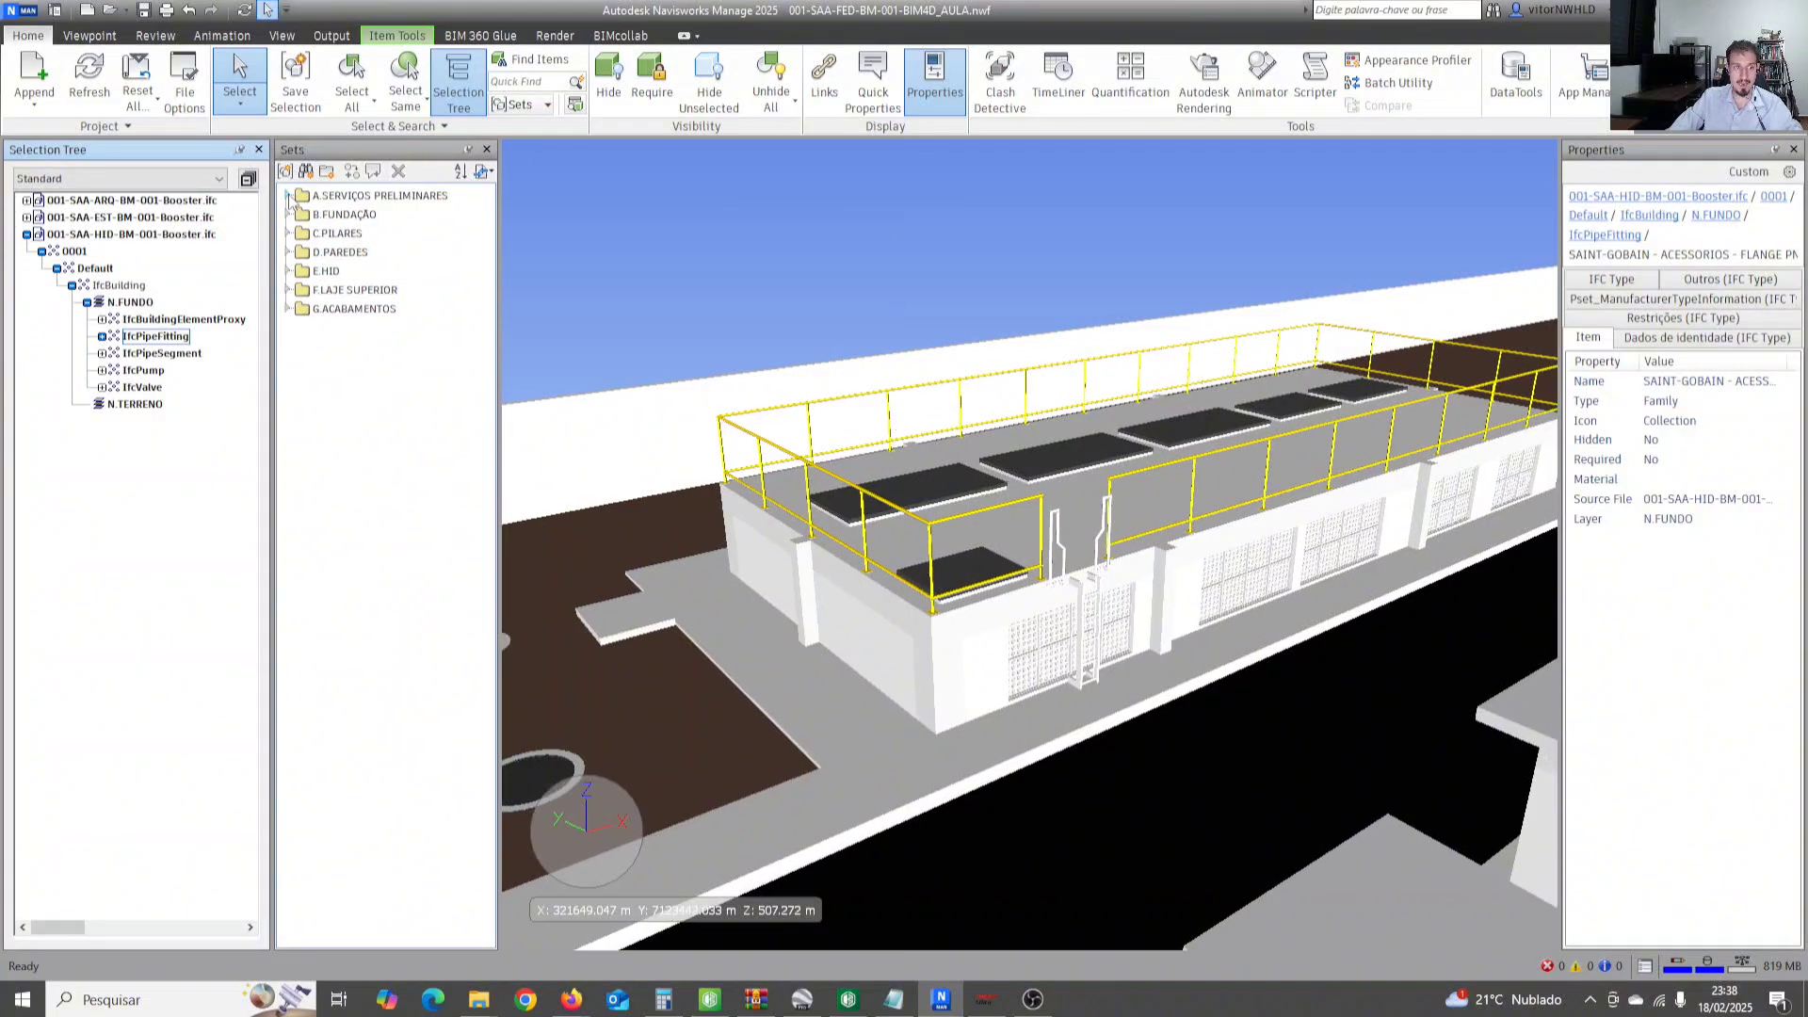
pyautogui.click(289, 196)
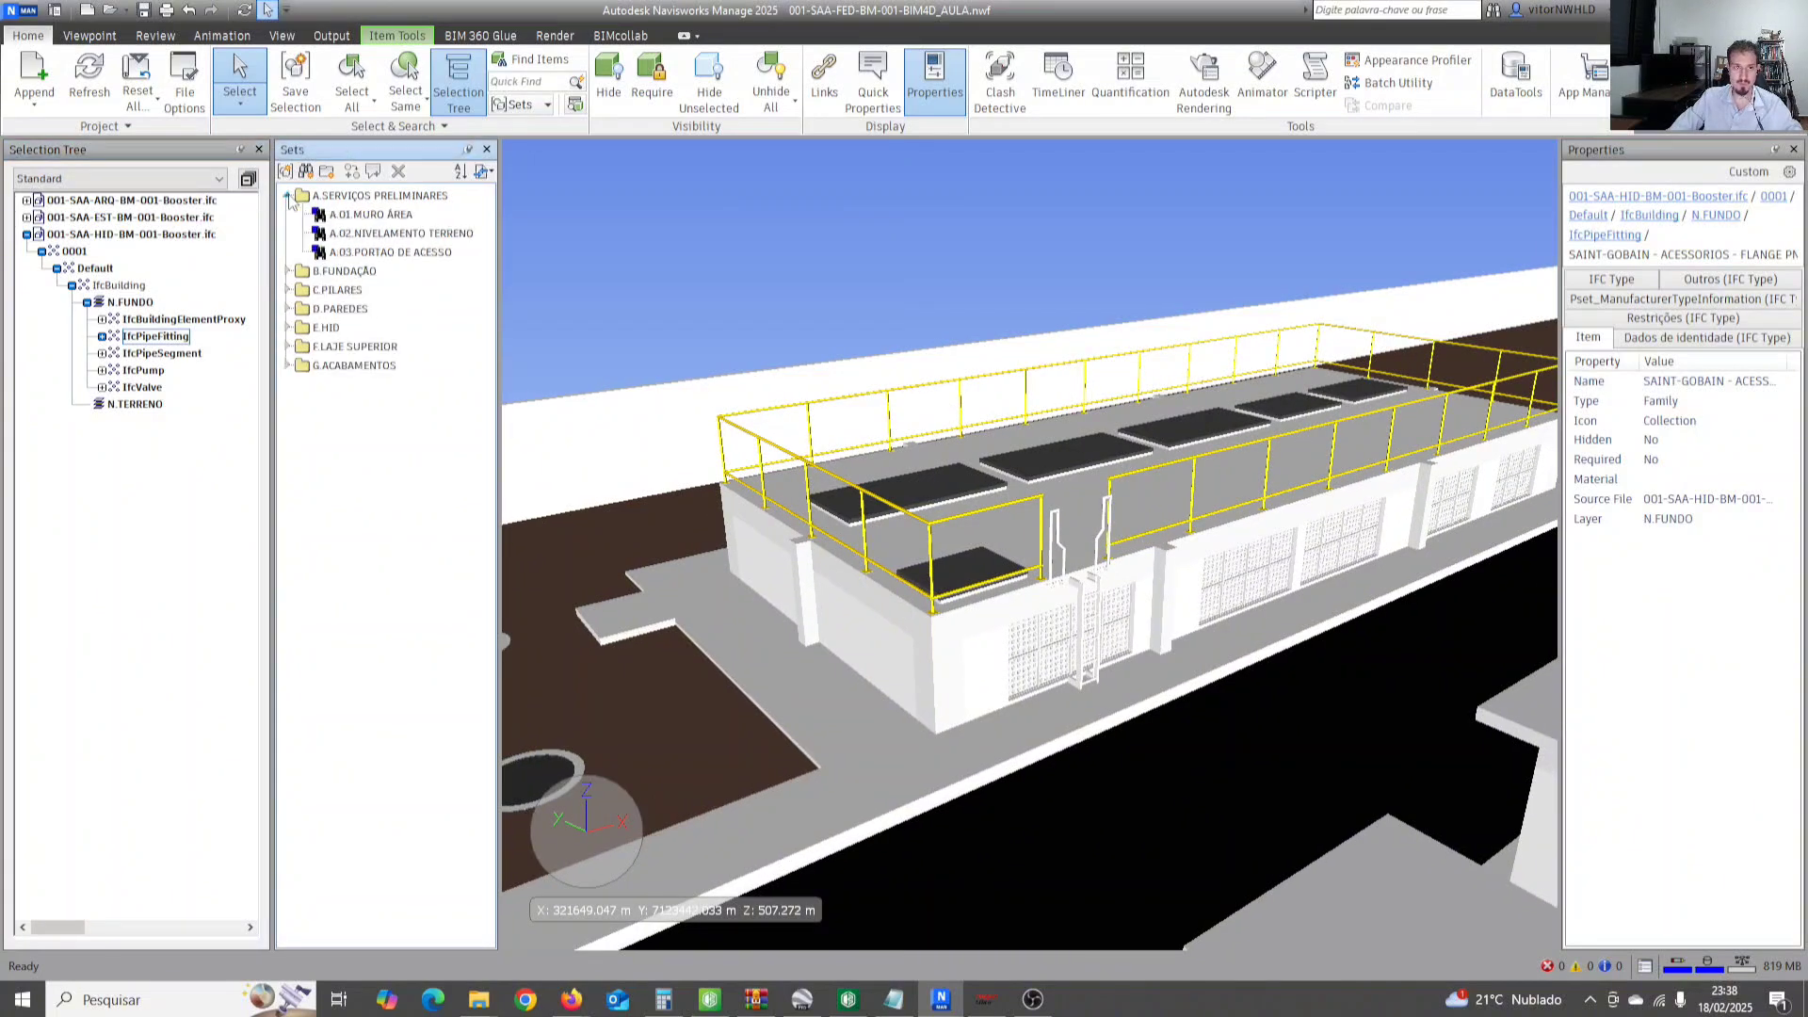
pyautogui.click(289, 271)
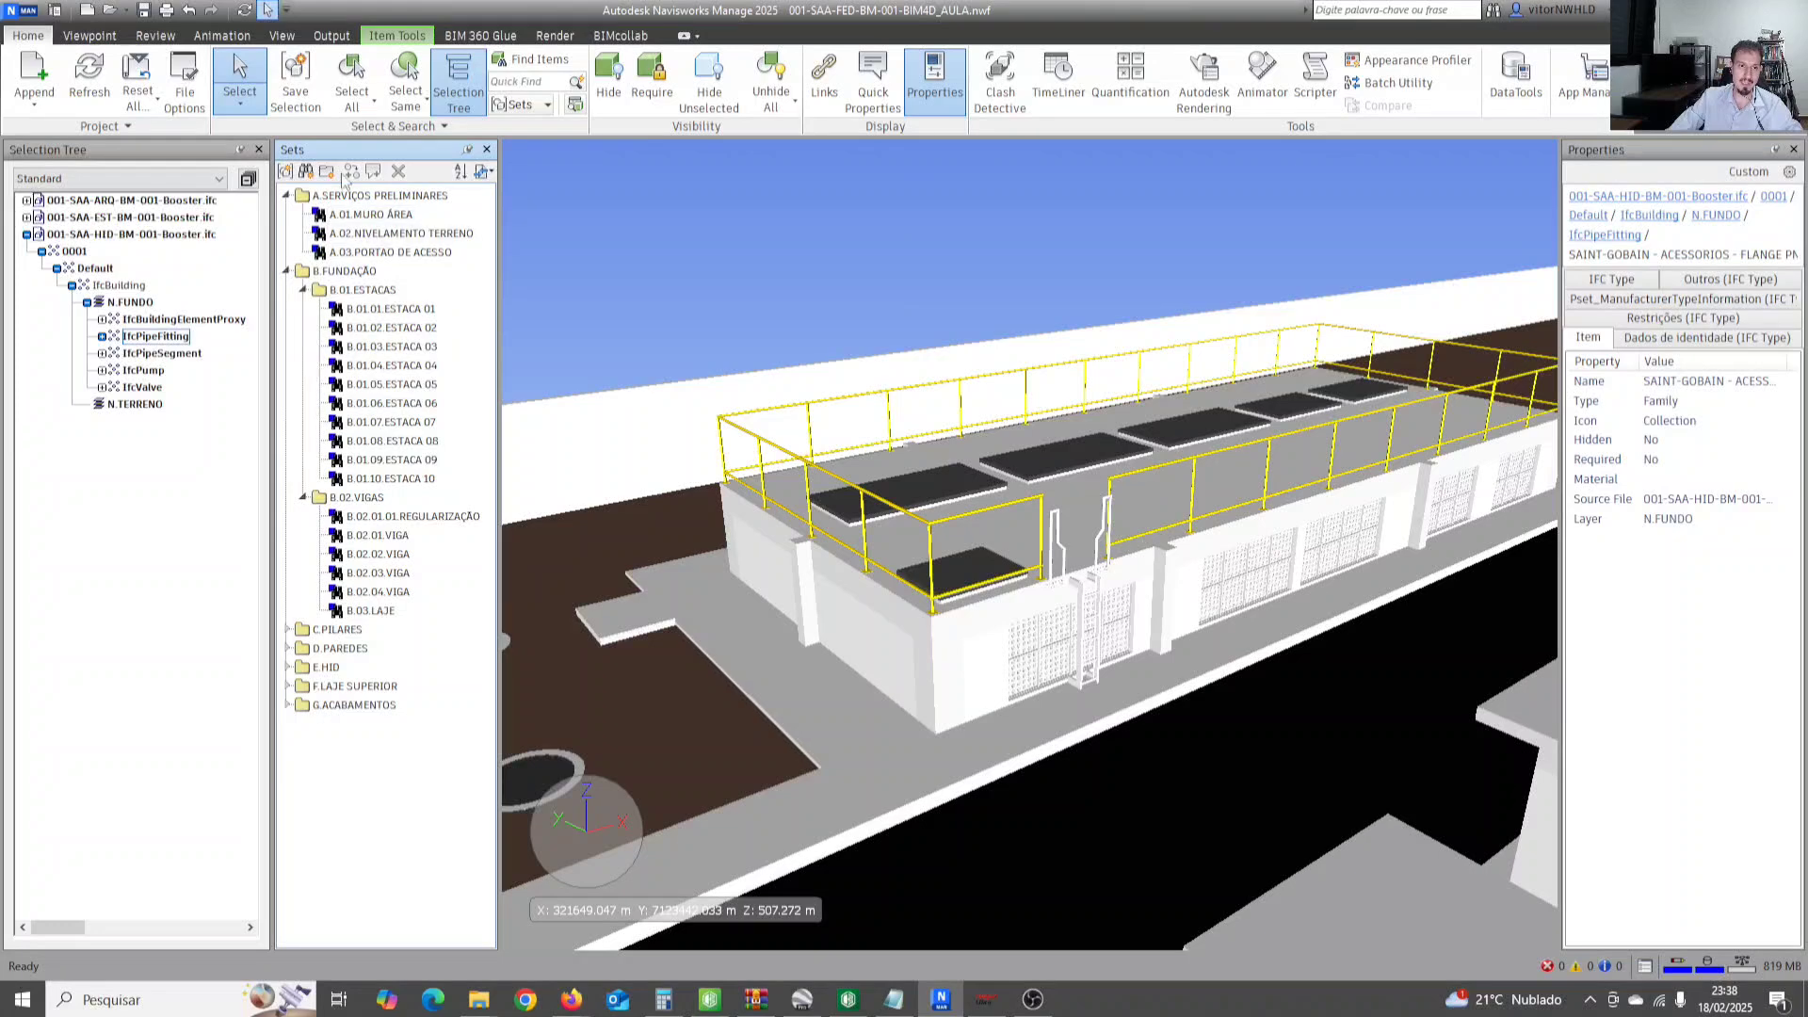
# Highlight the A.01.MURO ÁREA and A.02.NIVELAMENTO TERRENO sets and inspect the concrete walkway slab beside the building.
pyautogui.click(373, 216)
pyautogui.click(401, 233)
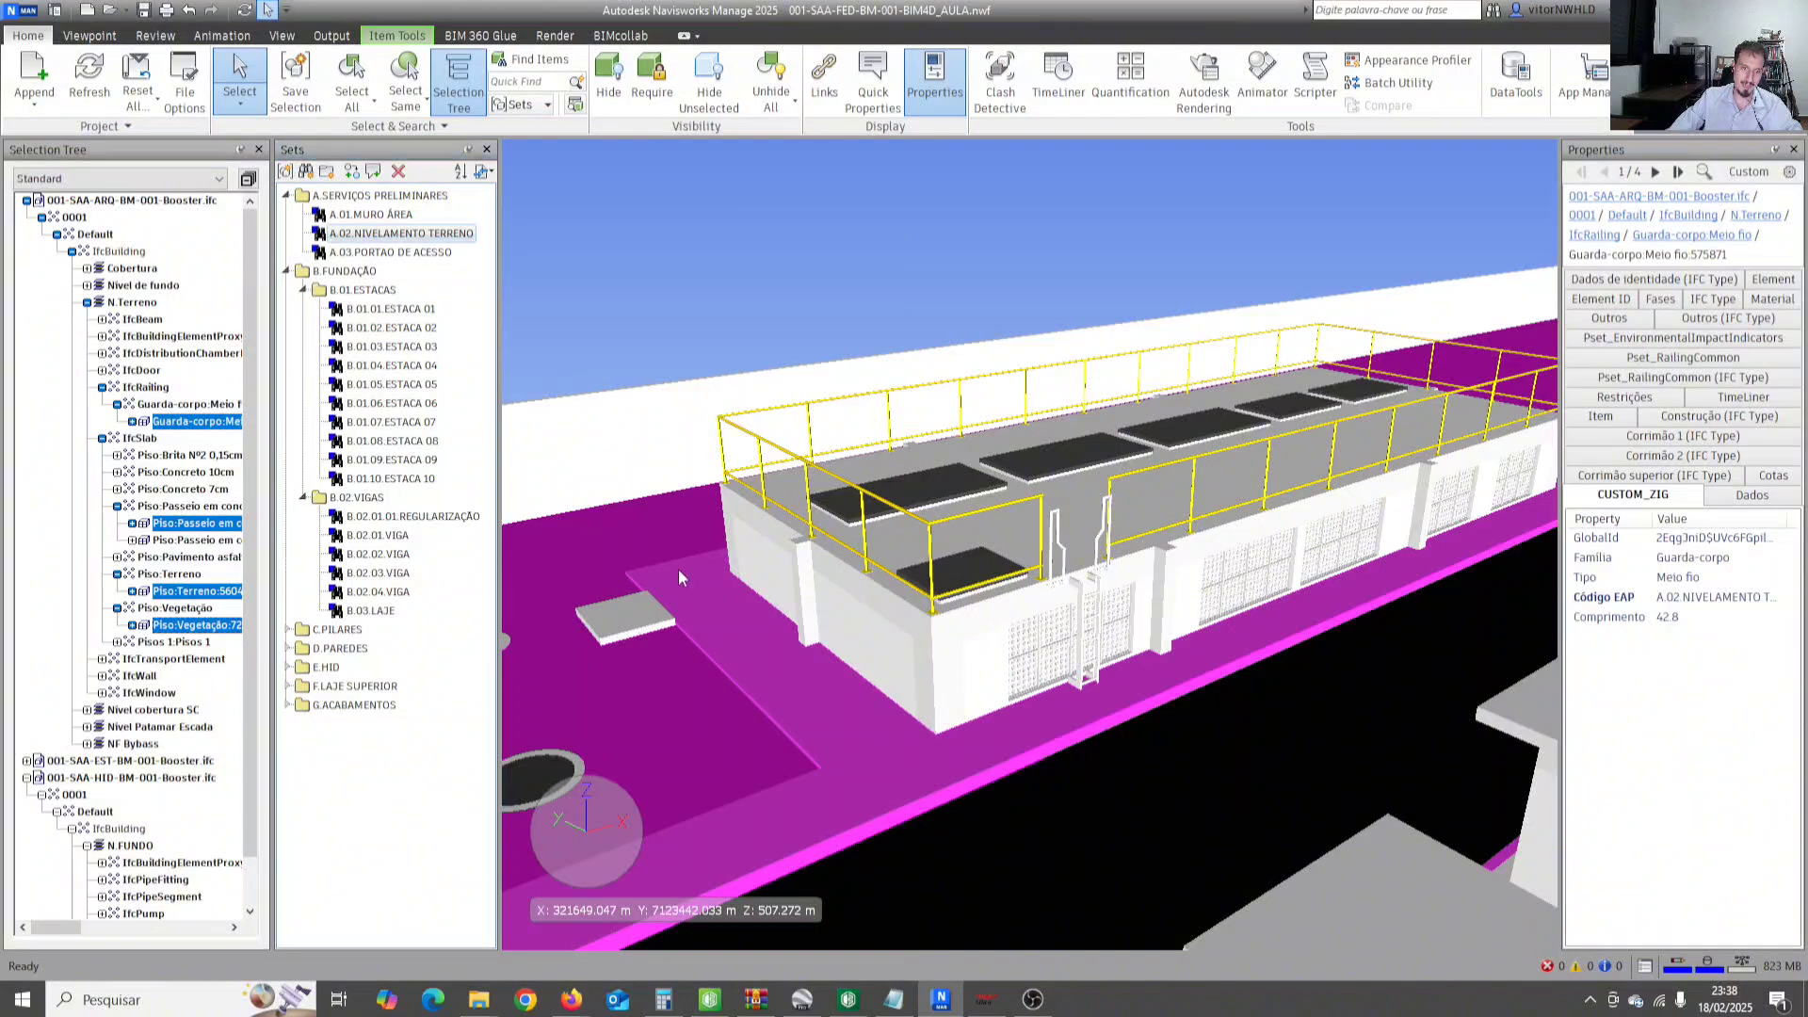
pyautogui.click(680, 563)
# Select the cobogó windows along the building's long facade together, on both sides of the ladder and farther along.
pyautogui.scroll(-1, 647, 533)
pyautogui.scroll(1, 848, 618)
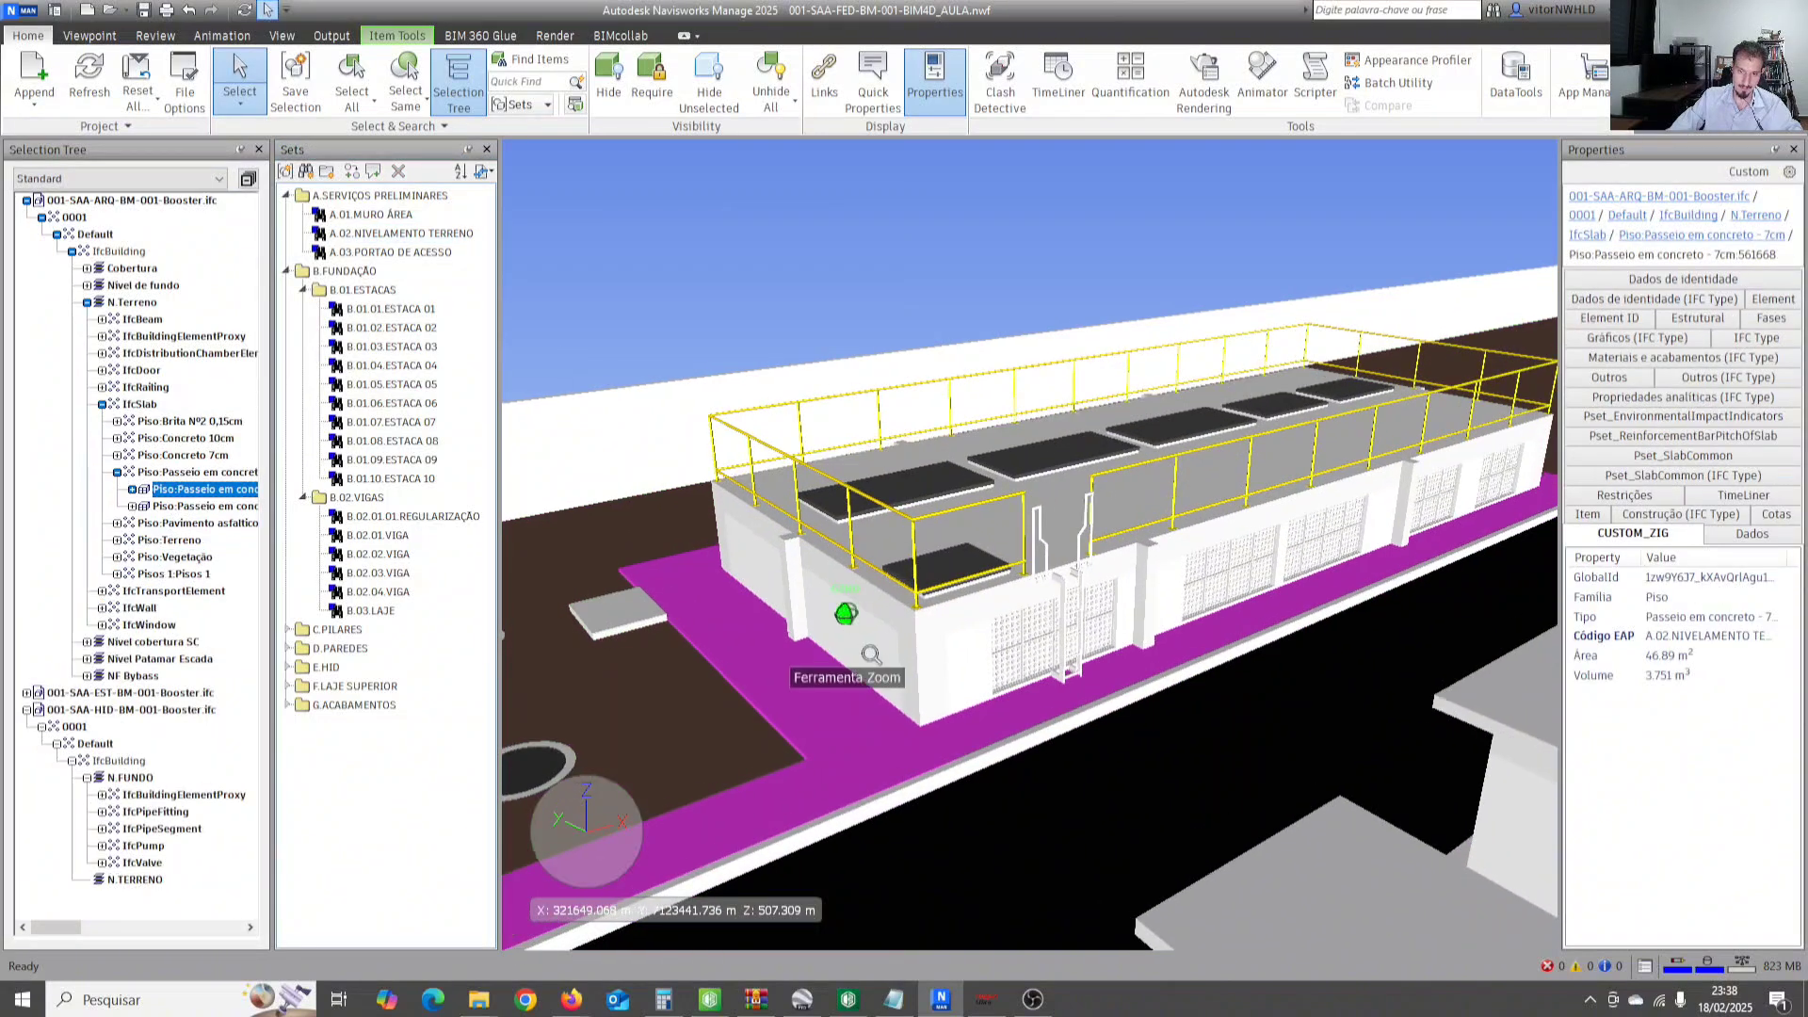
pyautogui.scroll(1, 892, 654)
pyautogui.moveTo(1095, 625); pyautogui.dragTo(1018, 619, button='middle')
pyautogui.scroll(1, 1020, 625)
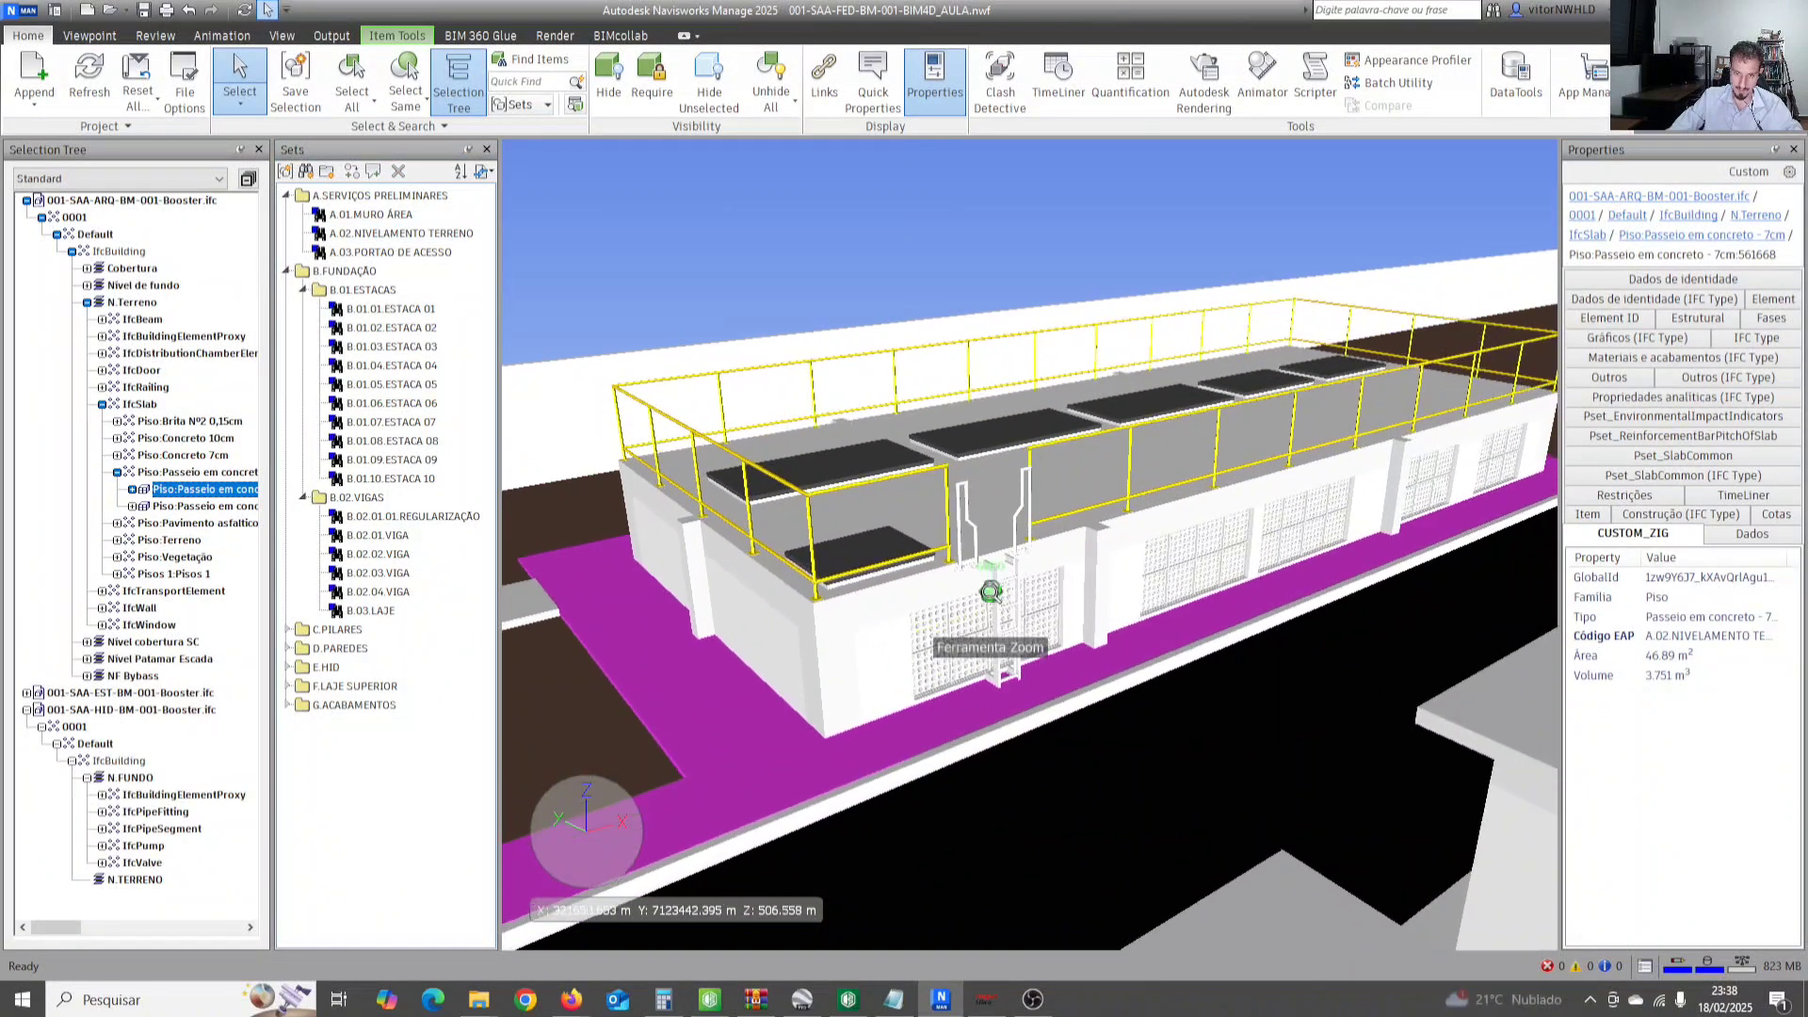
pyautogui.scroll(1, 980, 715)
pyautogui.click(961, 678)
pyautogui.keyDown('ctrl'); pyautogui.click(1229, 562); pyautogui.keyUp('ctrl')
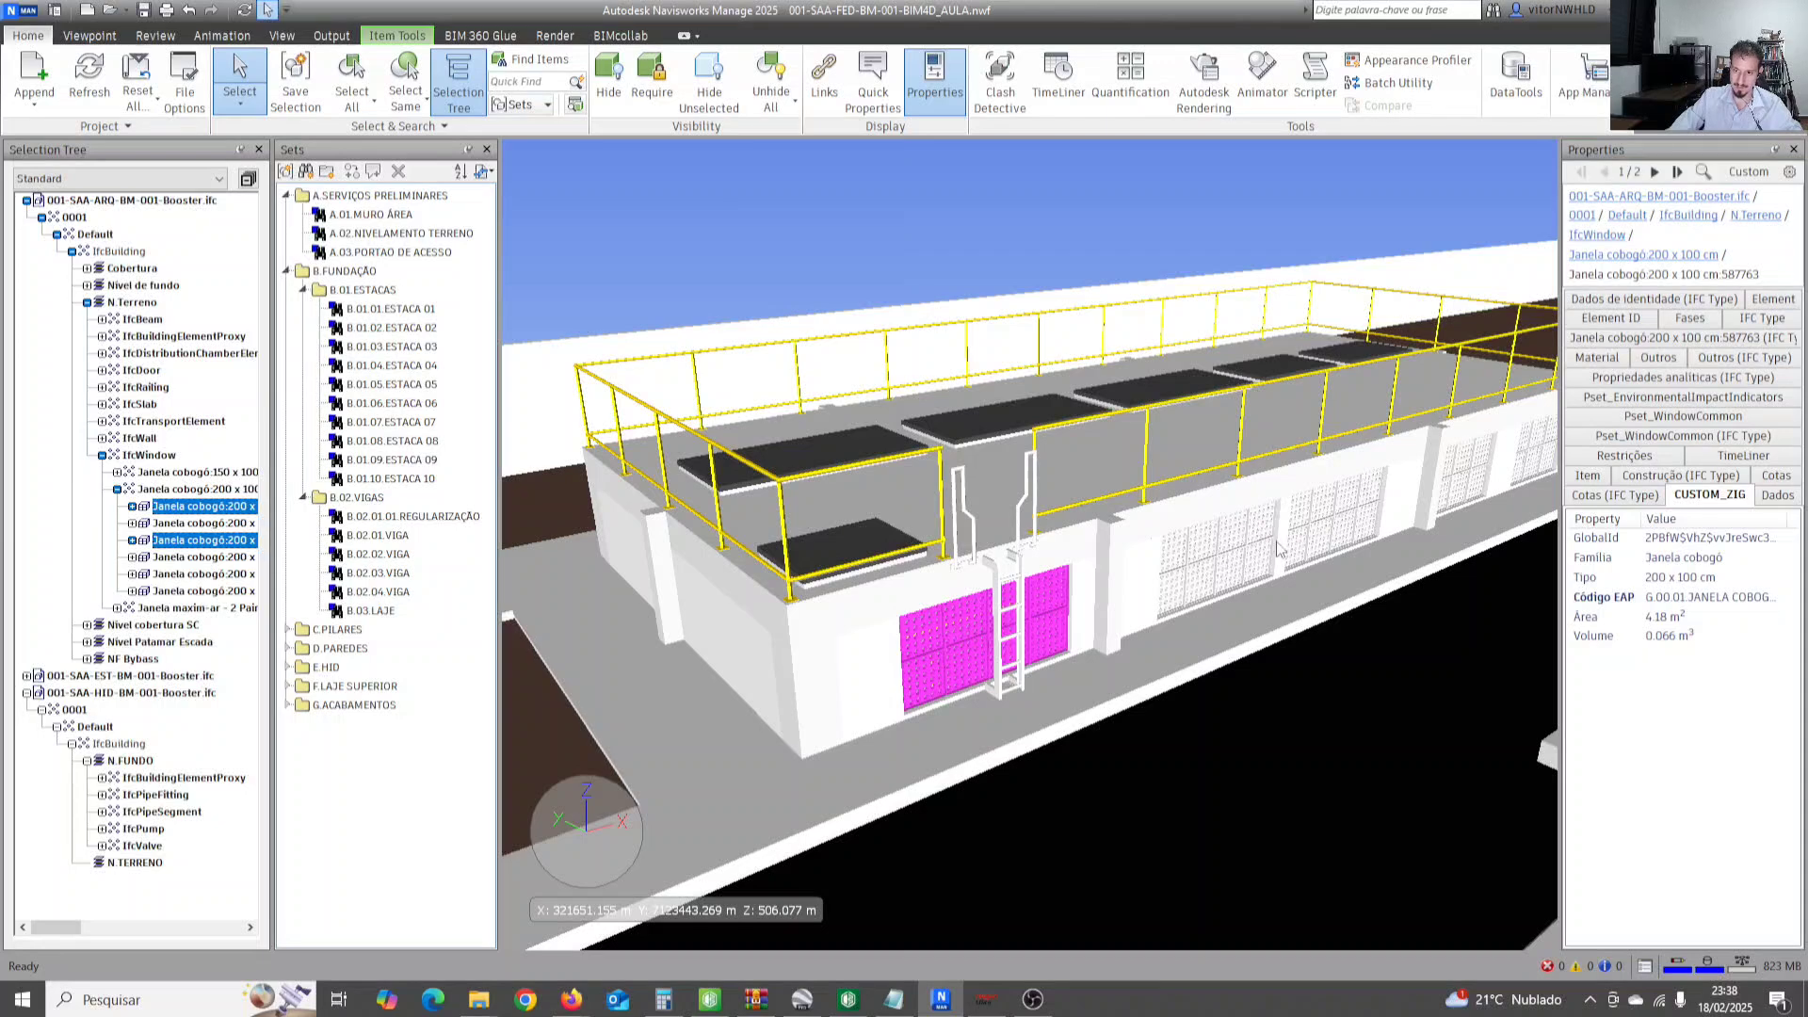
pyautogui.keyDown('ctrl'); pyautogui.click(1326, 529); pyautogui.keyUp('ctrl')
pyautogui.moveTo(1375, 527)
pyautogui.mouseDown(button='middle')
pyautogui.moveTo(1273, 523)
pyautogui.moveTo(1361, 526)
pyautogui.mouseUp(button='middle')
pyautogui.keyDown('ctrl'); pyautogui.click(1409, 511); pyautogui.keyUp('ctrl')
pyautogui.keyDown('ctrl'); pyautogui.click(1503, 490); pyautogui.keyUp('ctrl')
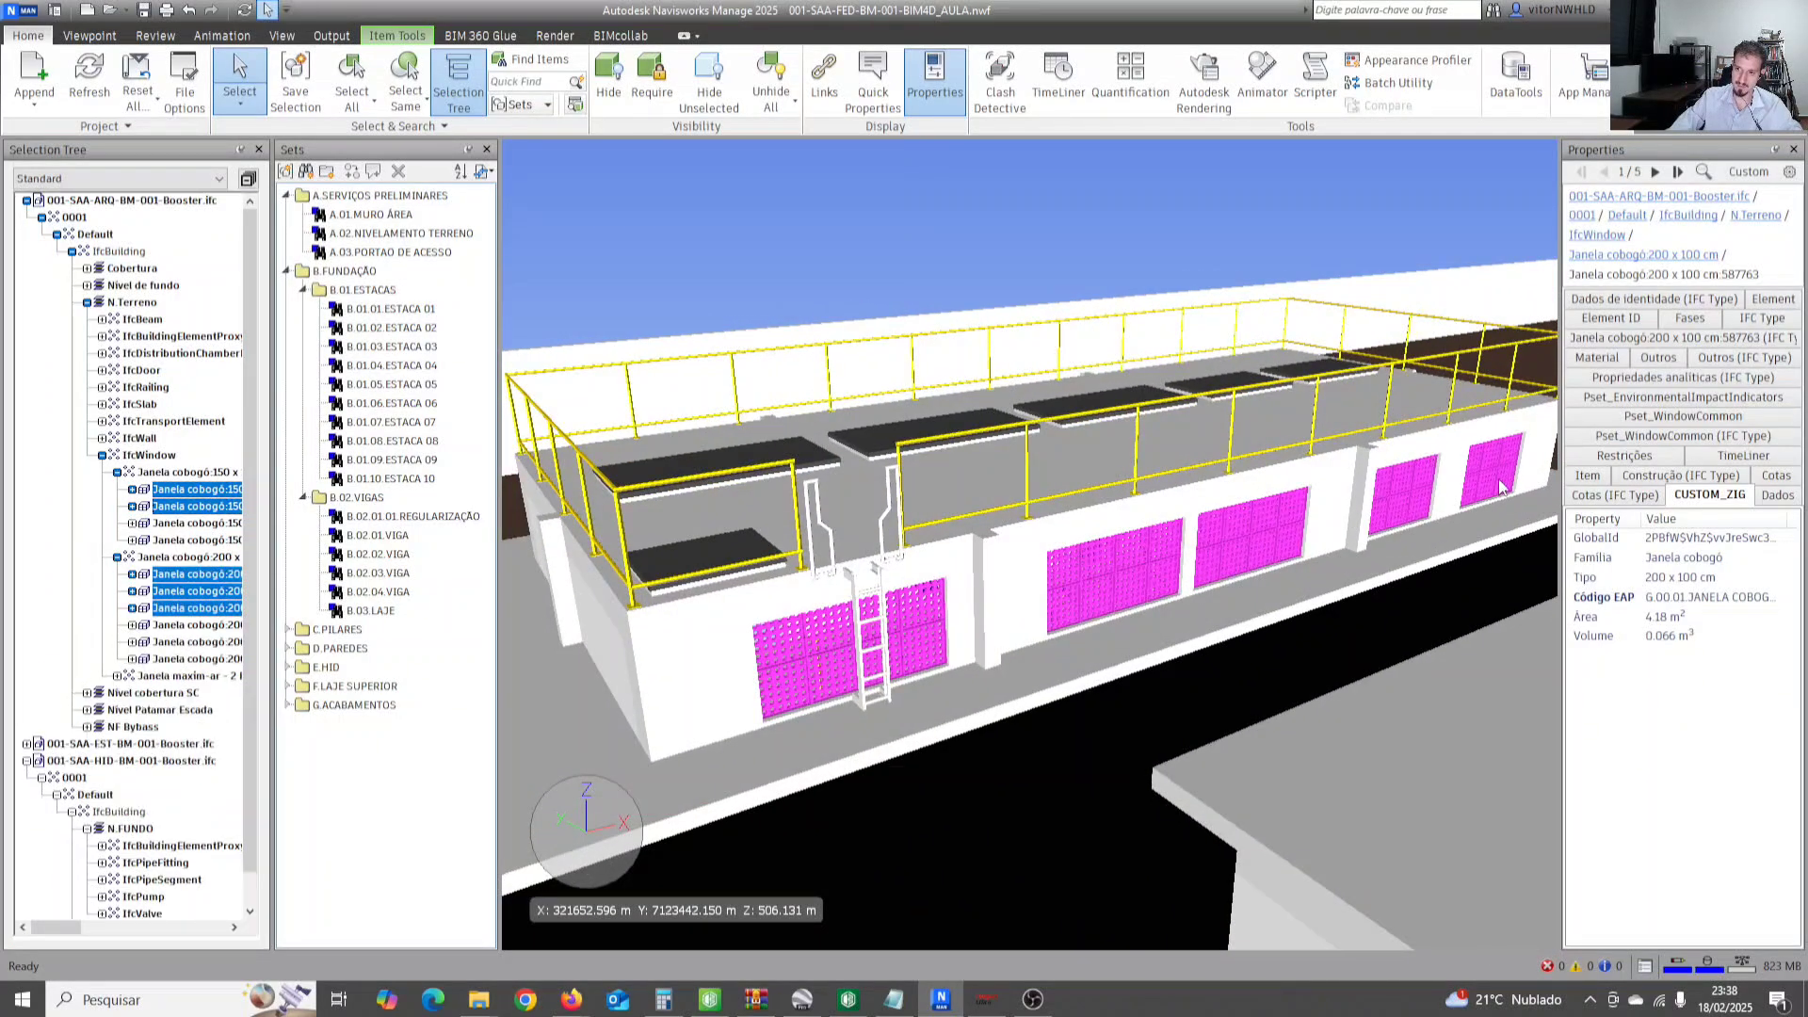
# Save the selected cobogó windows as a selection set named COBOGÓS.
pyautogui.rightClick(364, 778)
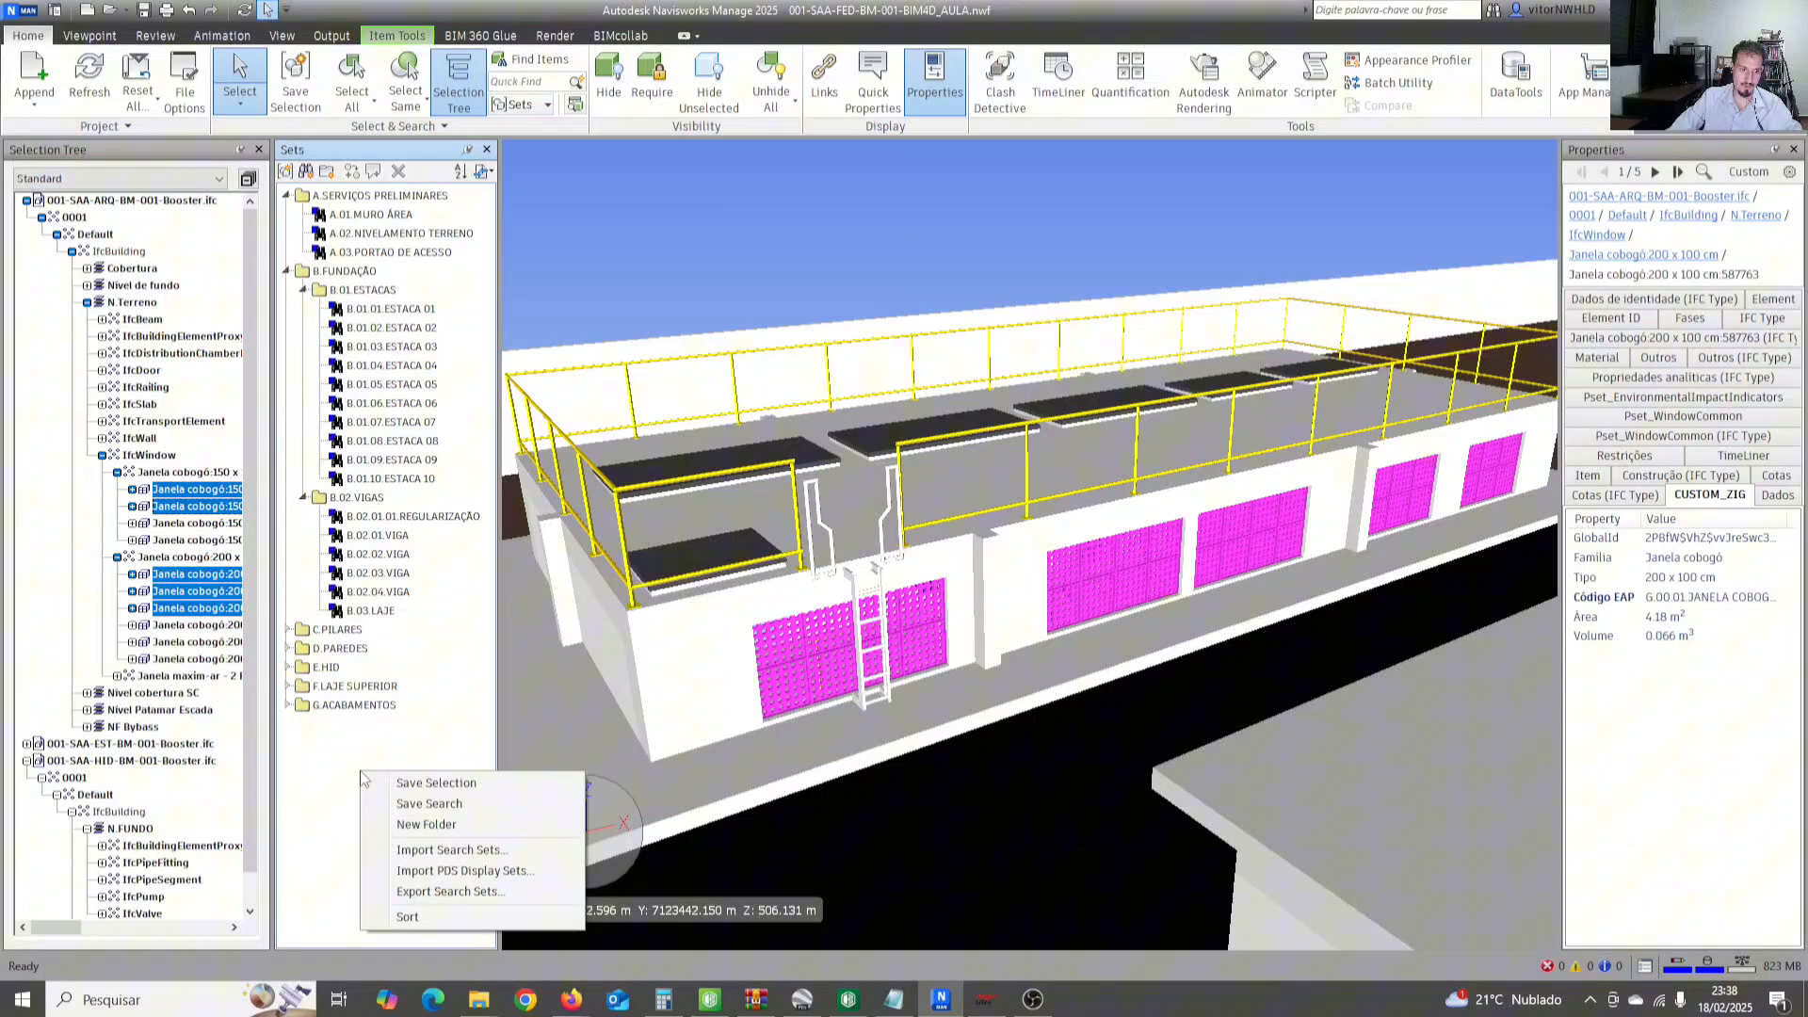
pyautogui.click(436, 785)
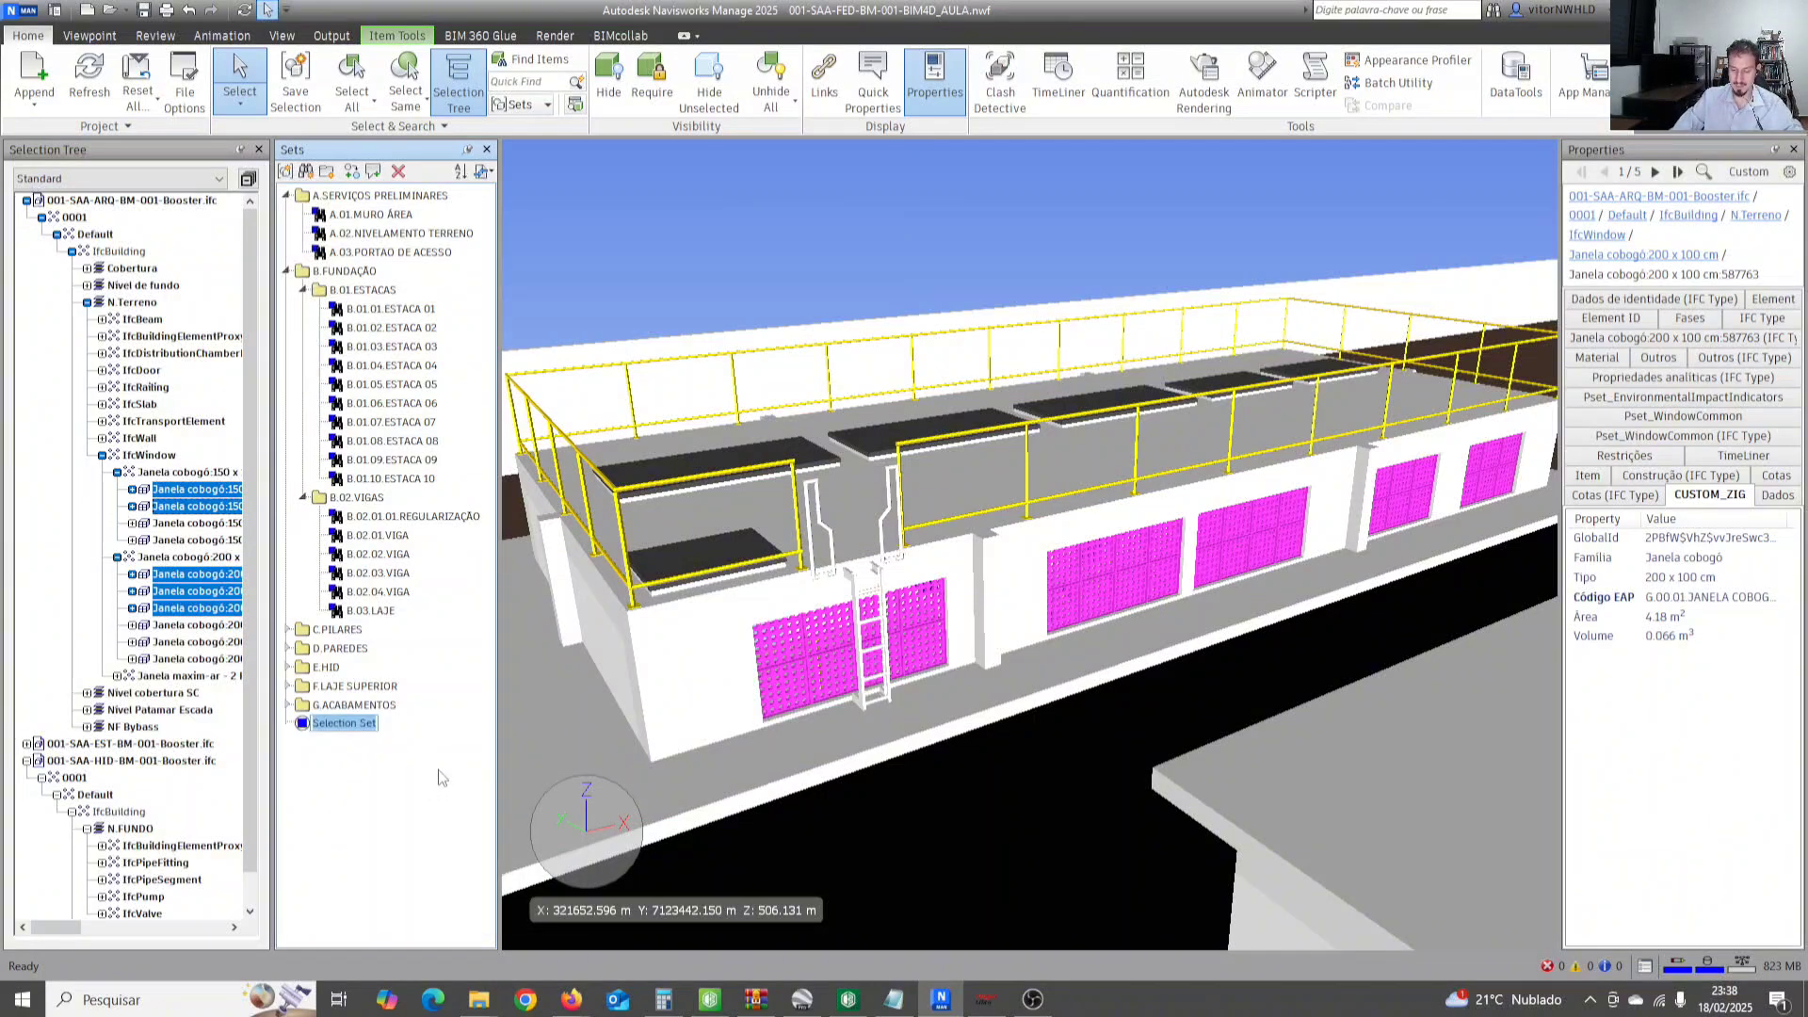
pyautogui.write('COBOGÓS')
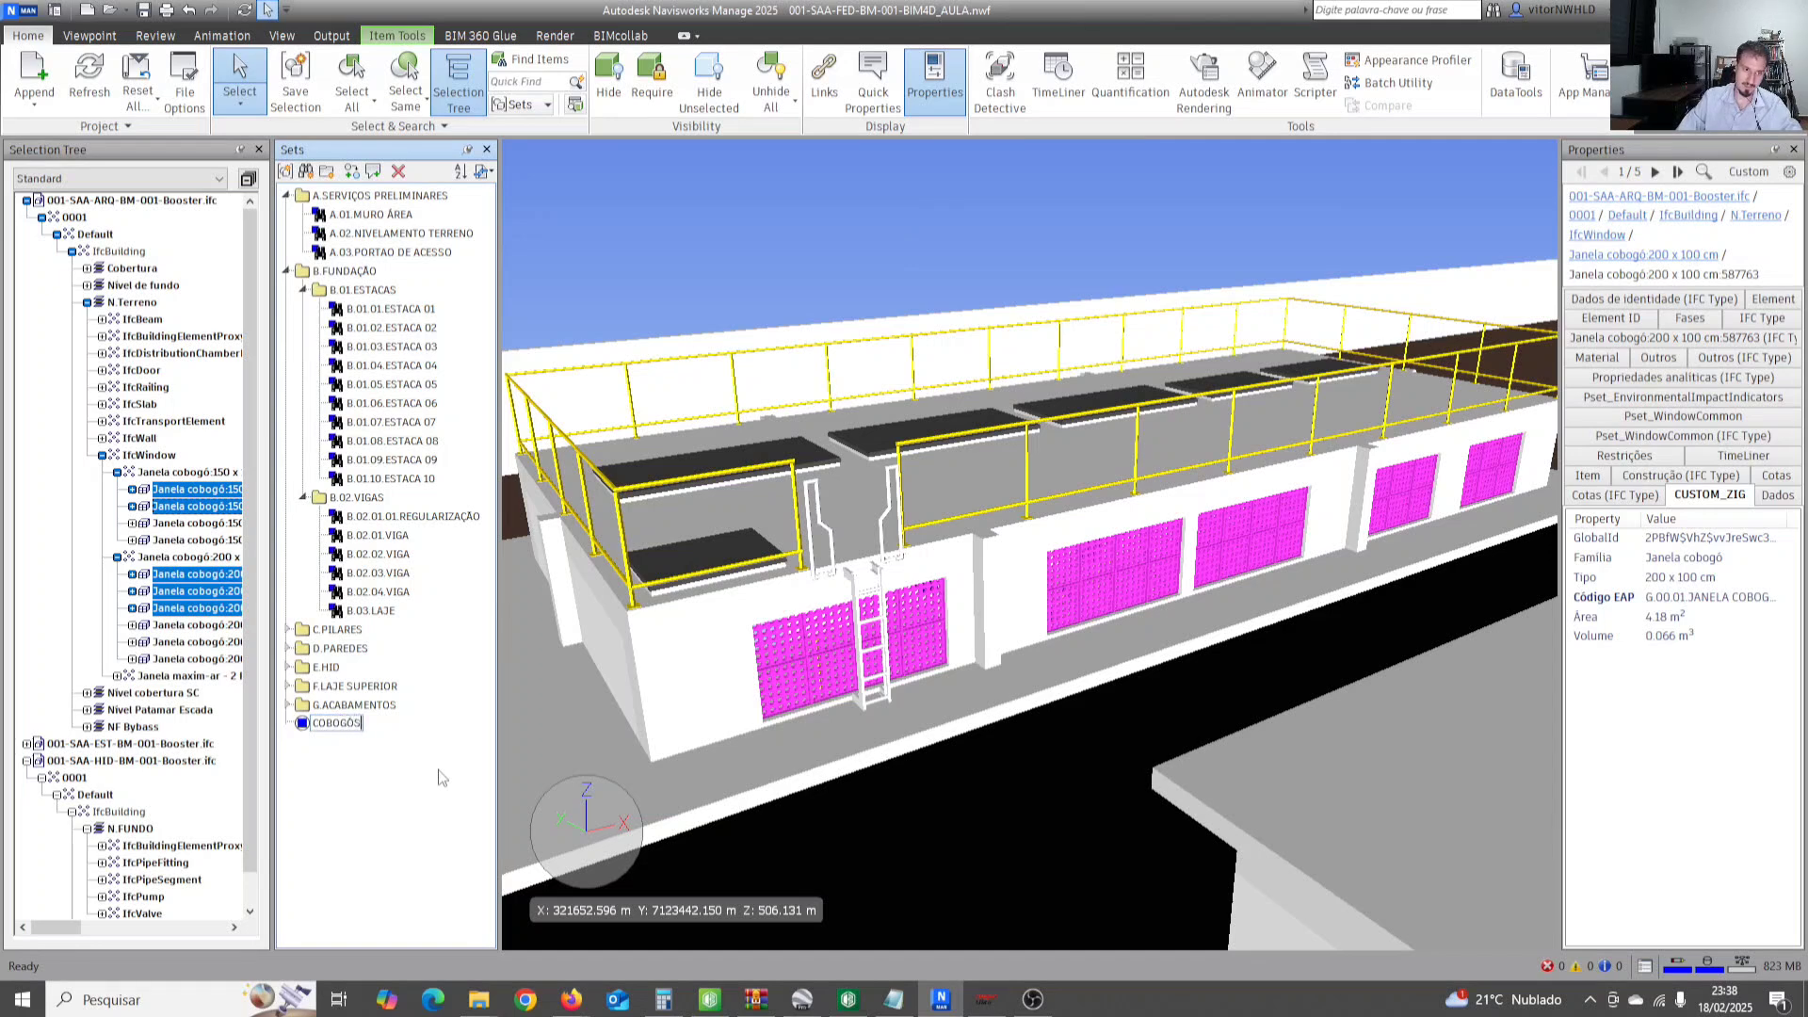
pyautogui.press('Return')
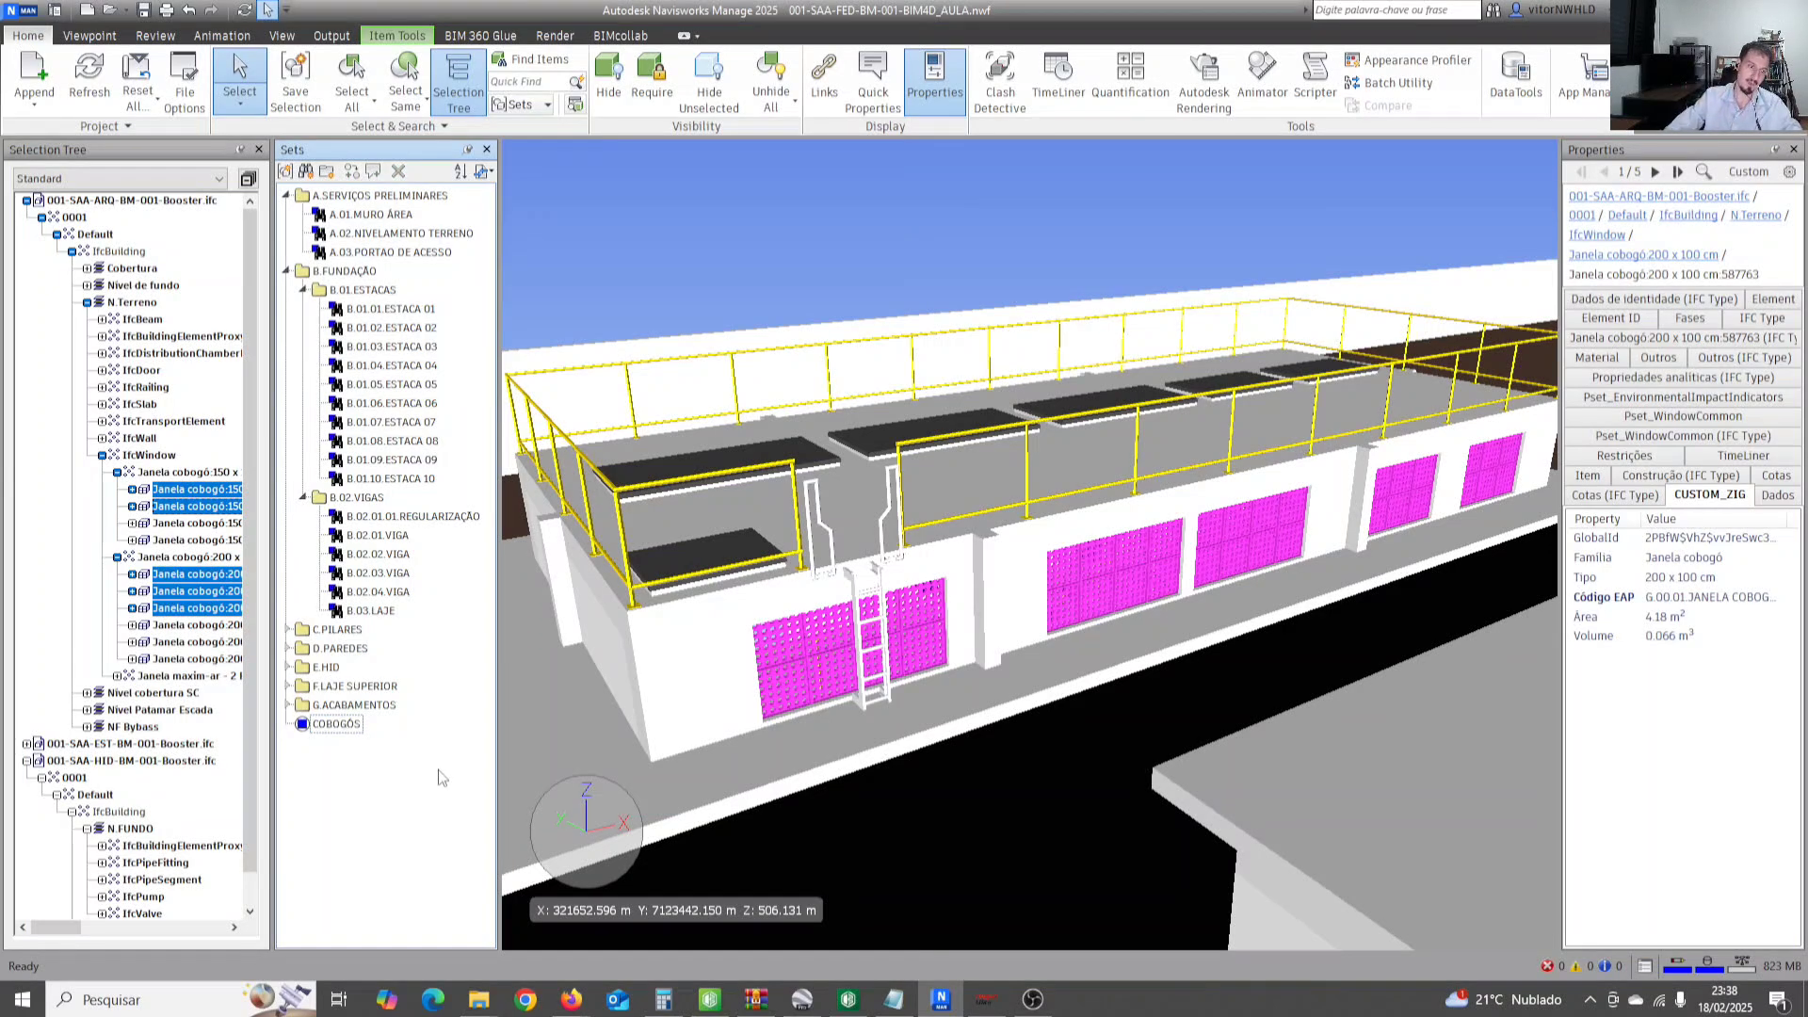
# Delete the COBOGÓS selection set.
pyautogui.click(344, 726)
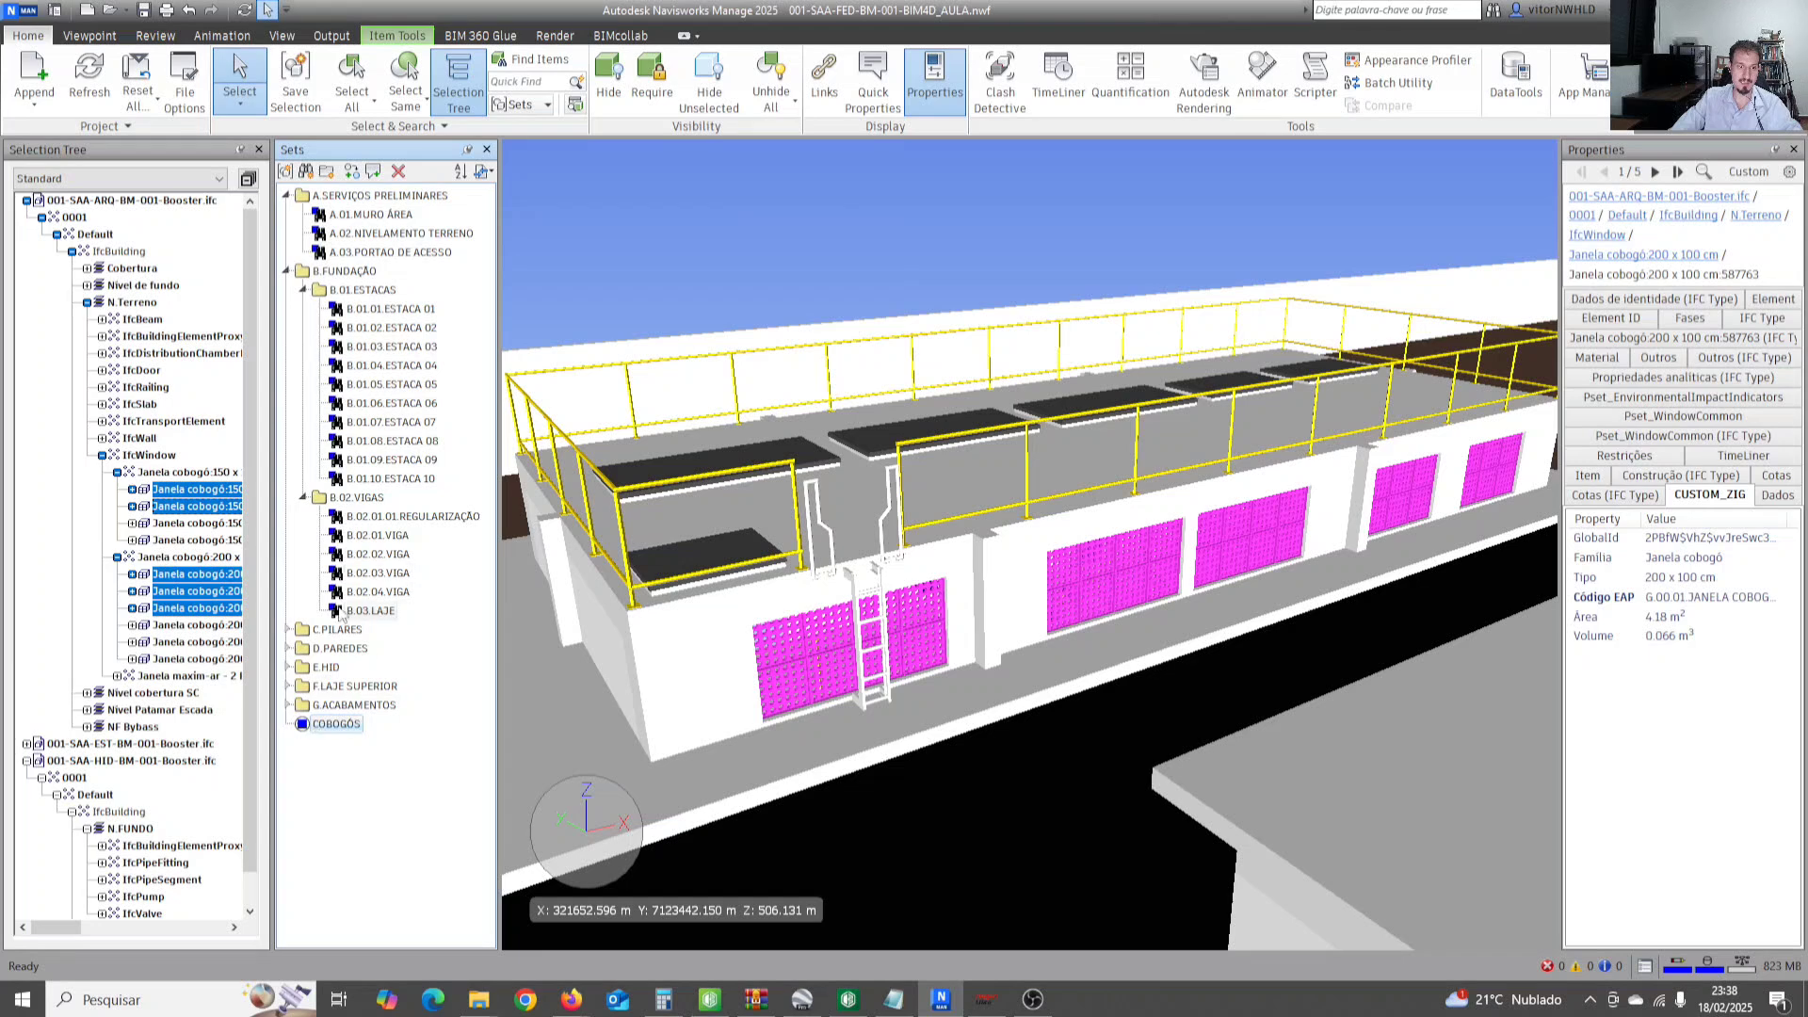
pyautogui.click(328, 708)
pyautogui.click(326, 722)
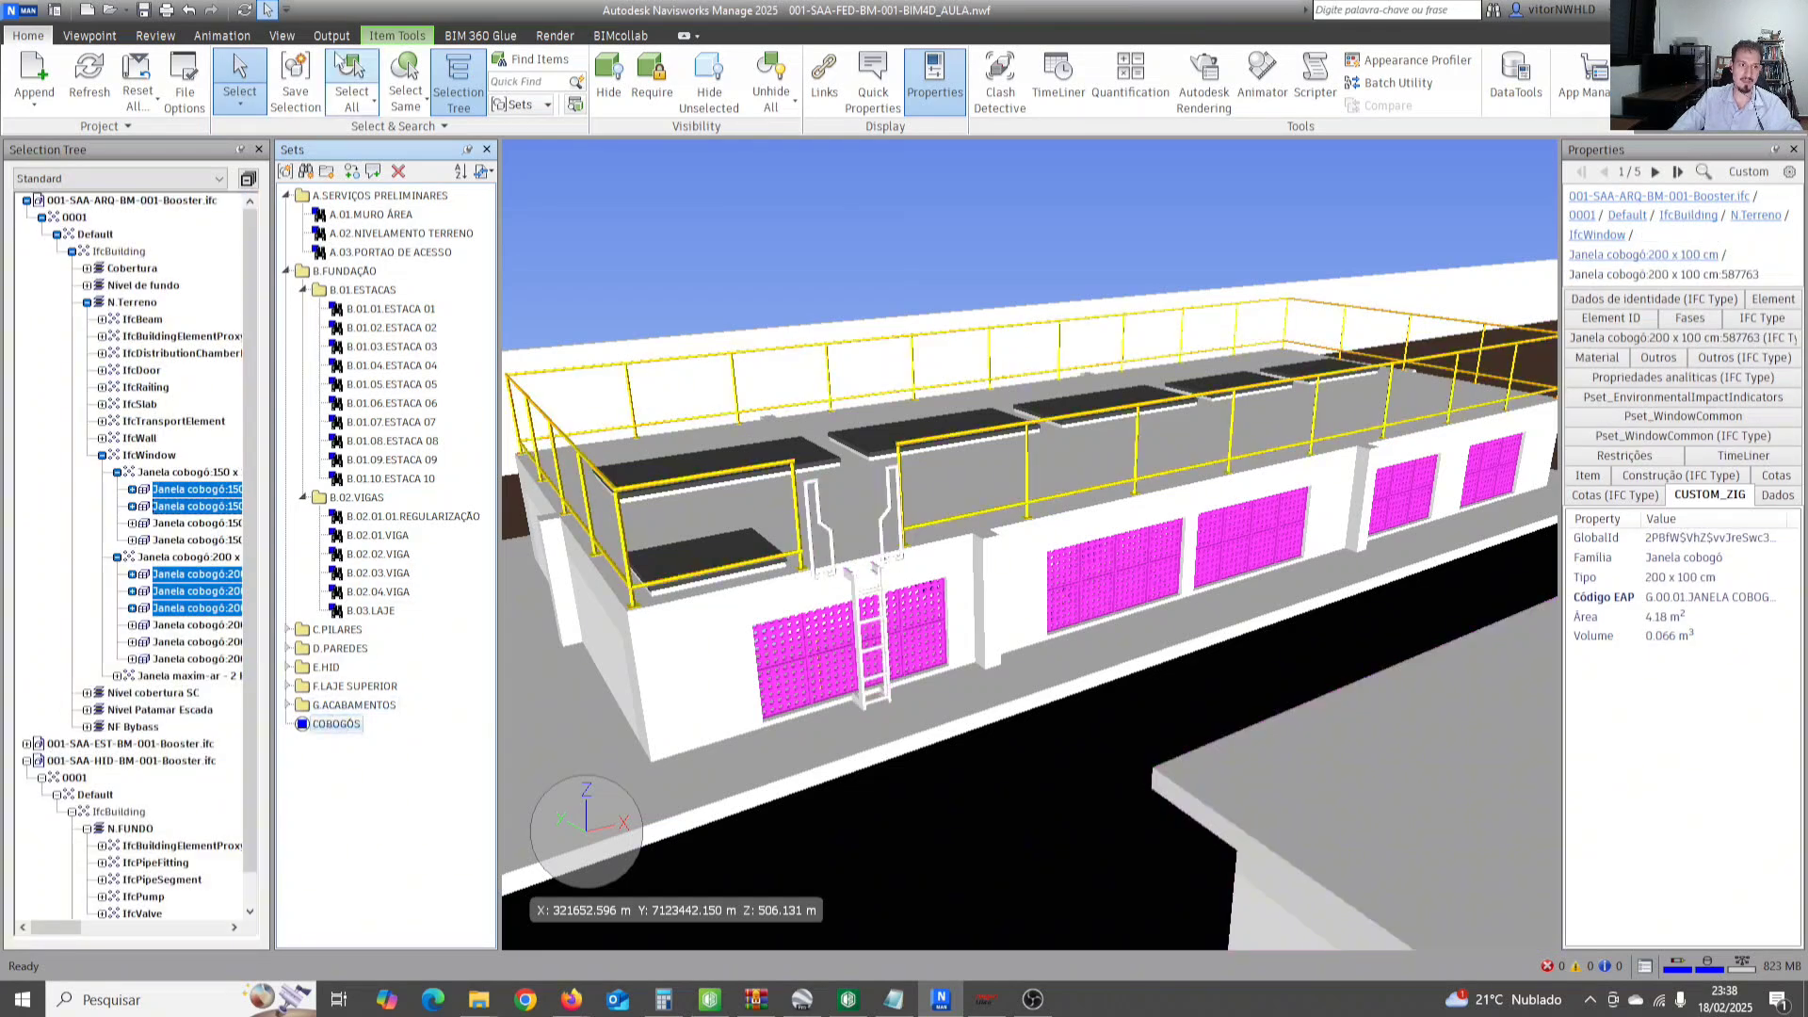
pyautogui.click(398, 170)
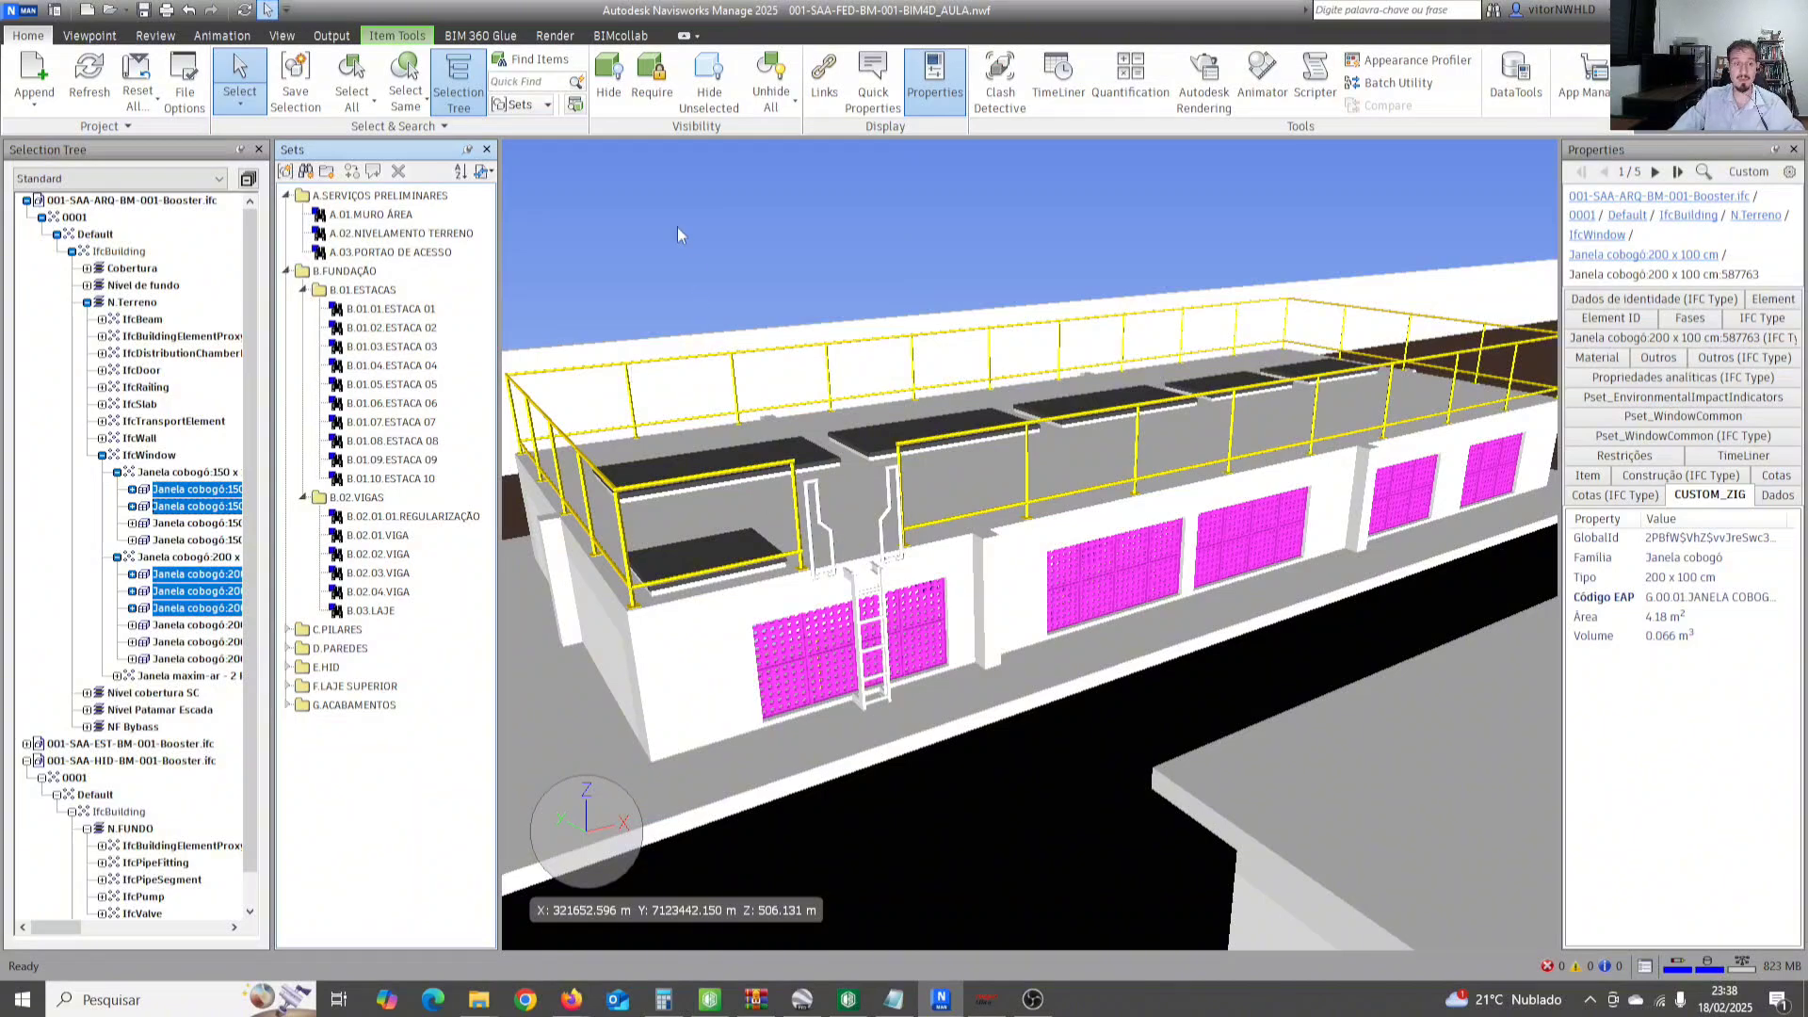
# Examine the category, property, condition and full value of the search rule in Find Items, widening the window, and close it.
pyautogui.click(558, 68)
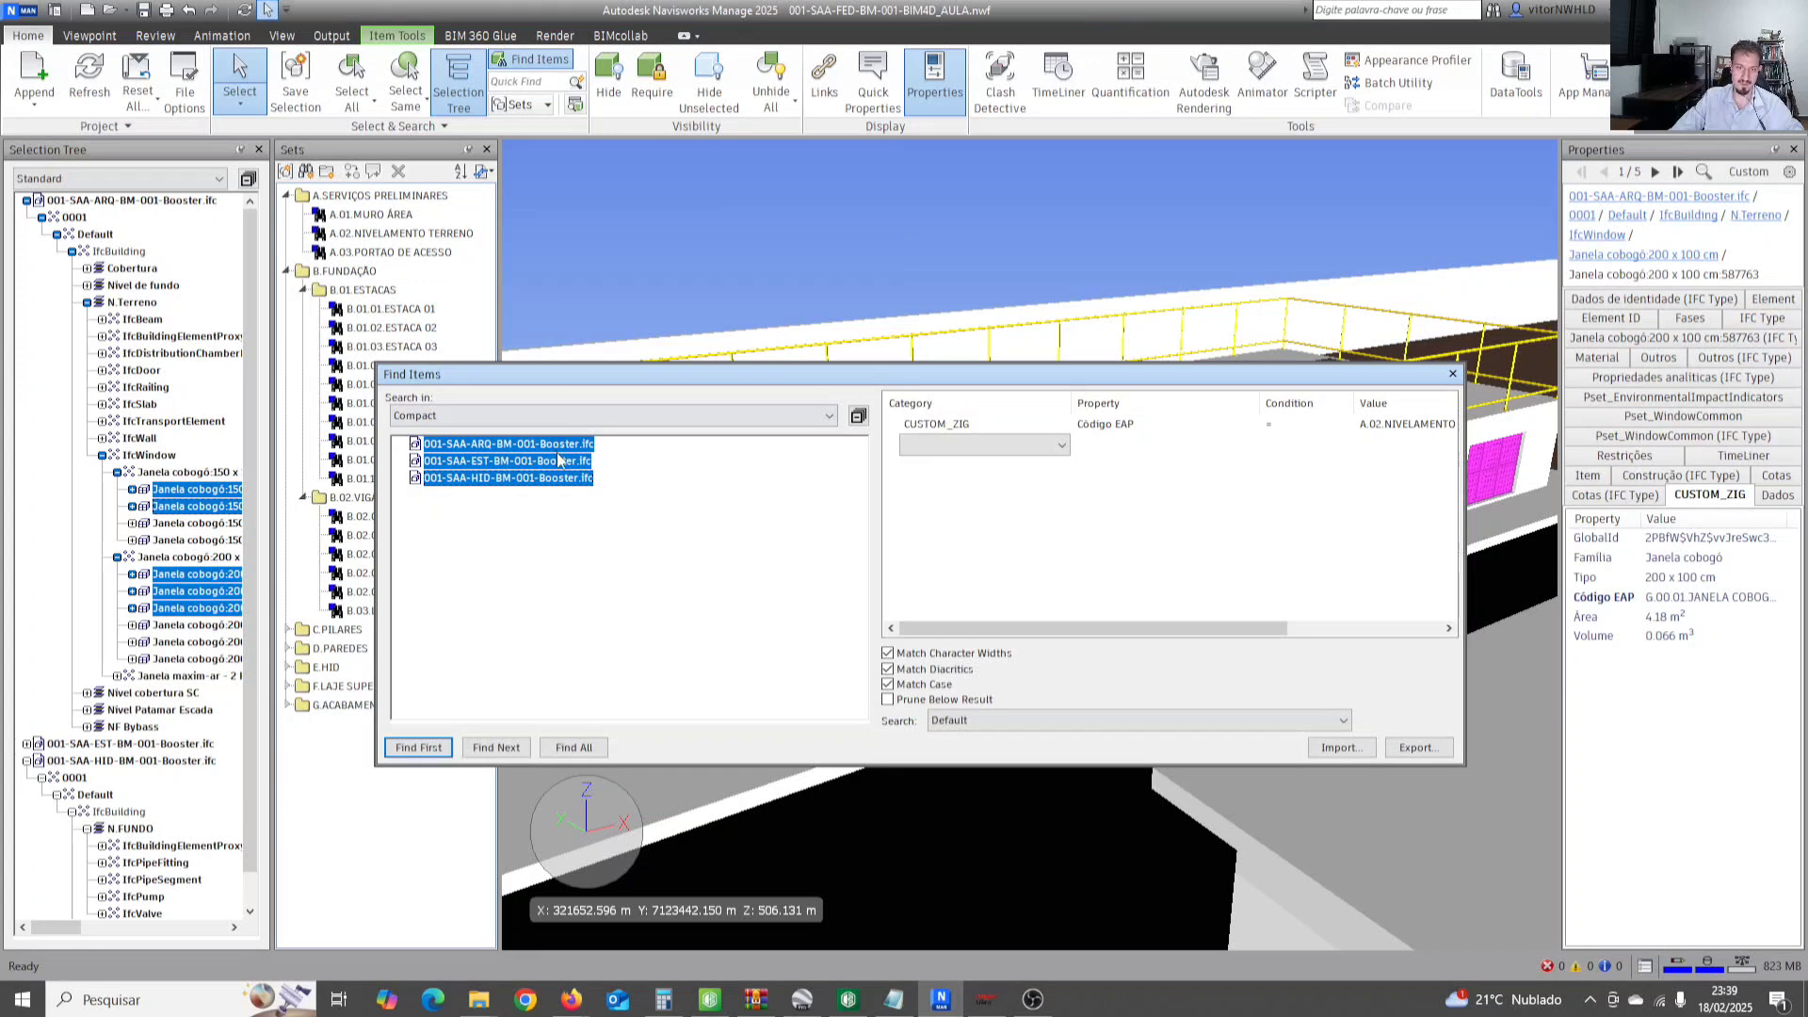
pyautogui.moveTo(1263, 625); pyautogui.dragTo(1310, 644)
pyautogui.moveTo(957, 629); pyautogui.dragTo(911, 627)
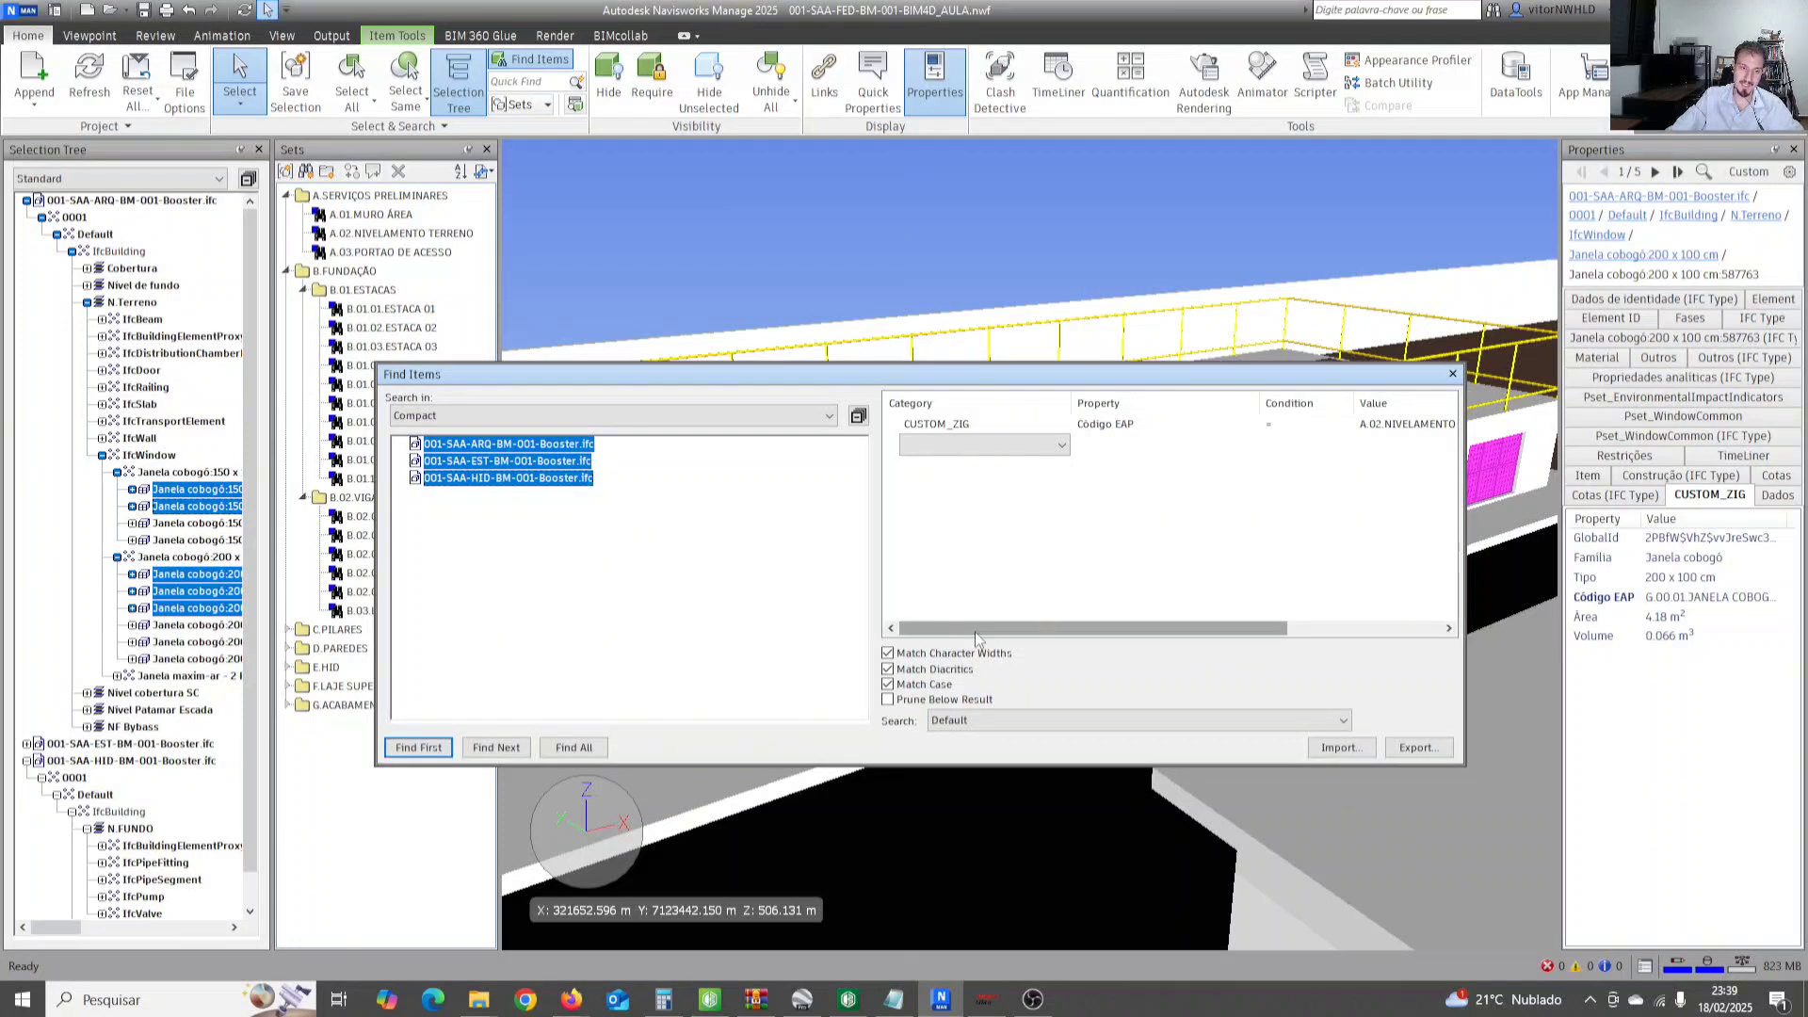
pyautogui.moveTo(976, 629)
pyautogui.mouseDown()
pyautogui.moveTo(1050, 626)
pyautogui.moveTo(996, 626)
pyautogui.mouseUp()
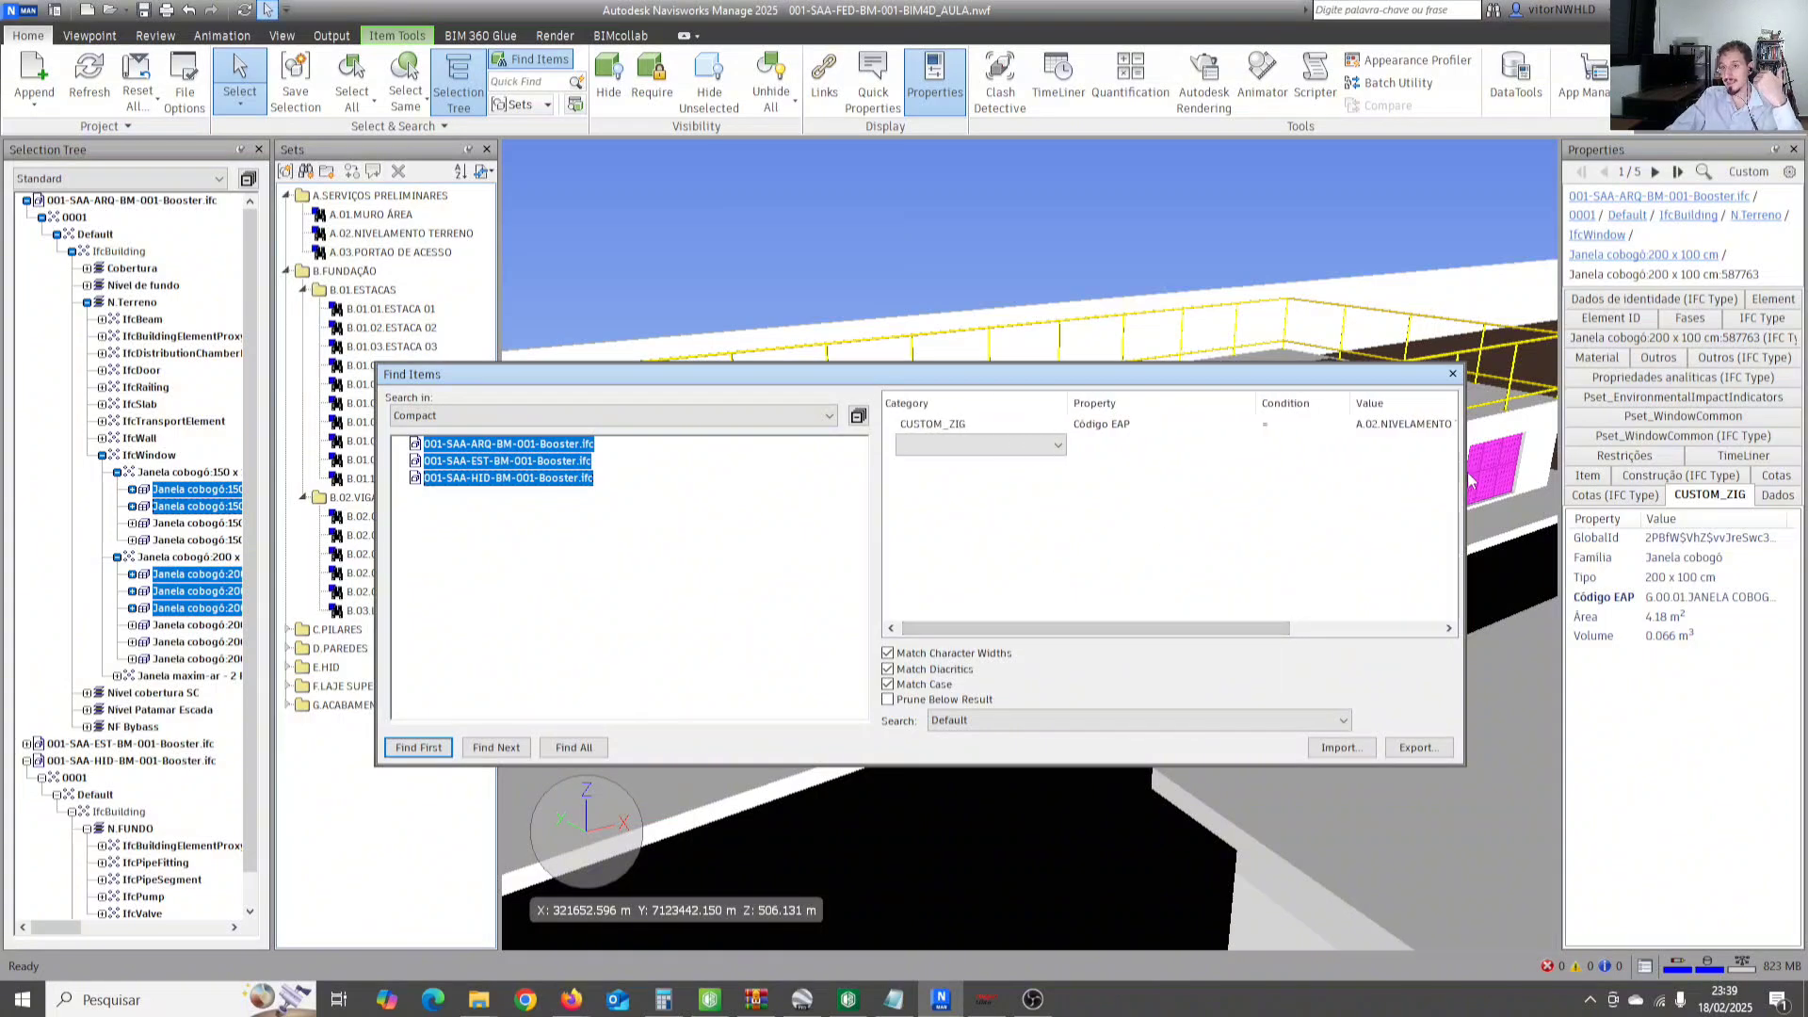
pyautogui.moveTo(1465, 478); pyautogui.dragTo(1549, 478)
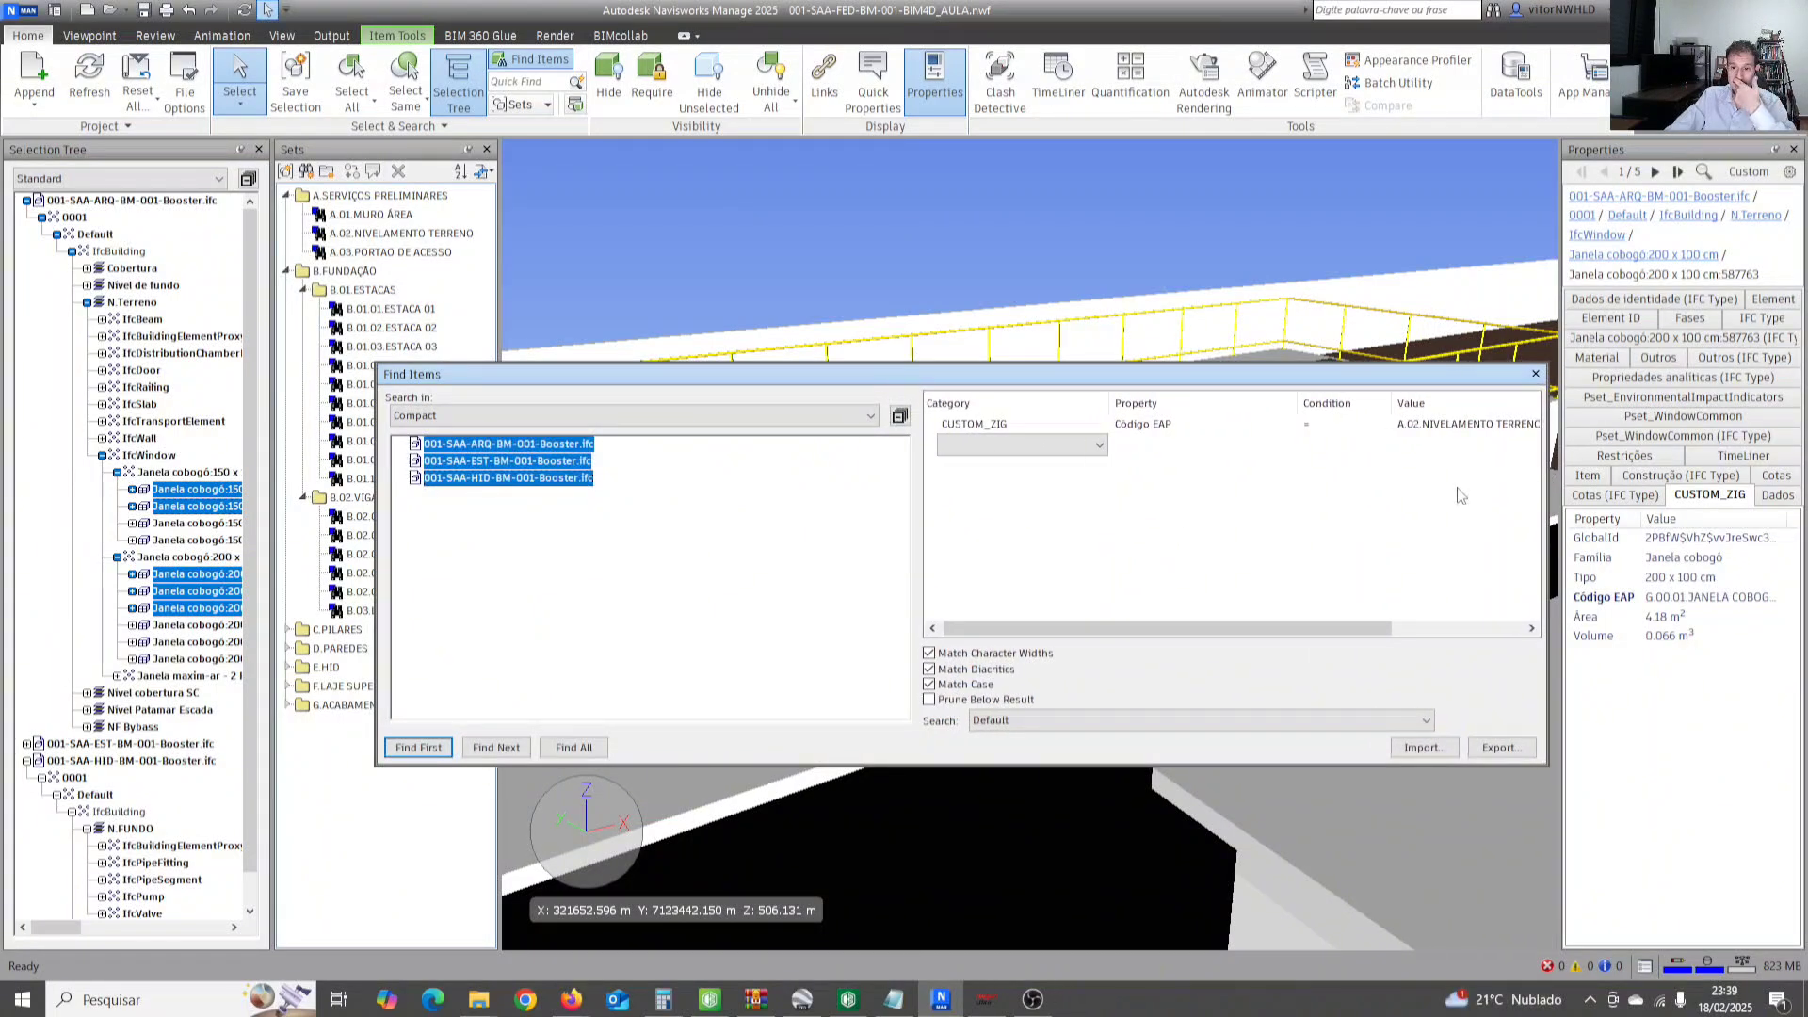
pyautogui.moveTo(1297, 406); pyautogui.dragTo(1241, 404)
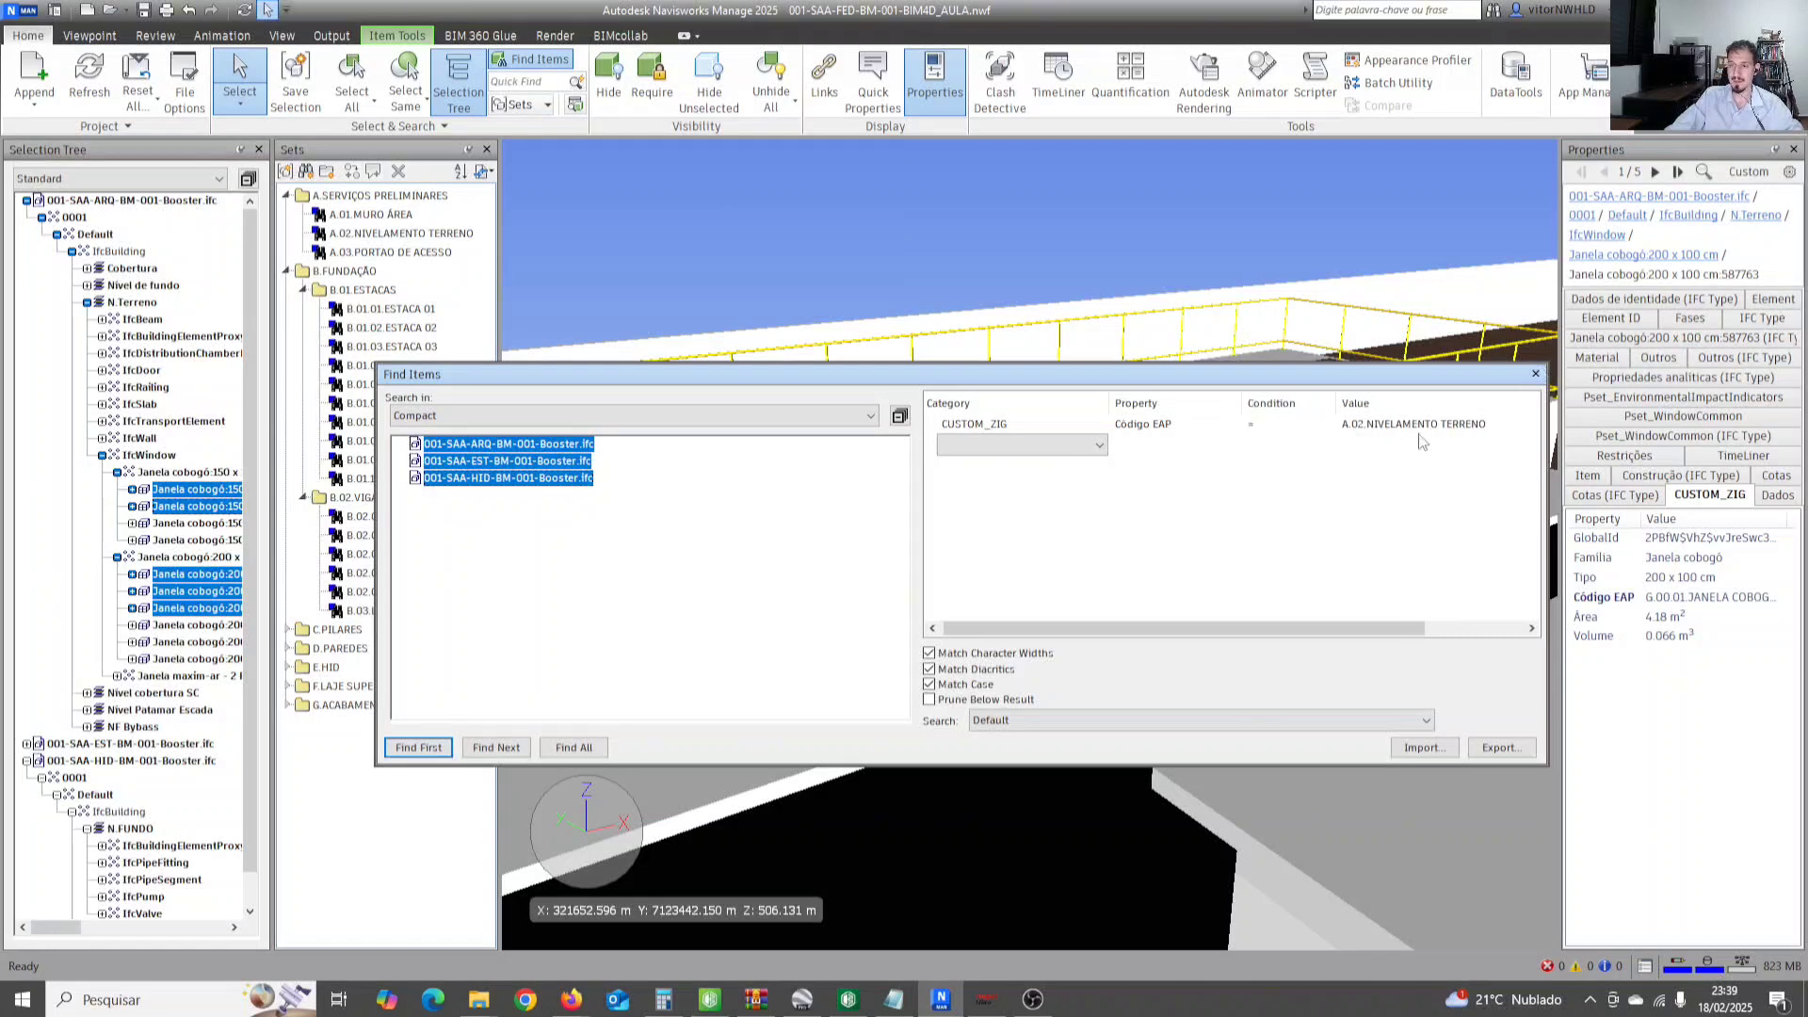
pyautogui.click(1535, 374)
# Highlight the A.01.MURO ÁREA and A.02.NIVELAMENTO TERRENO search sets in turn while viewing the whole site.
pyautogui.click(373, 216)
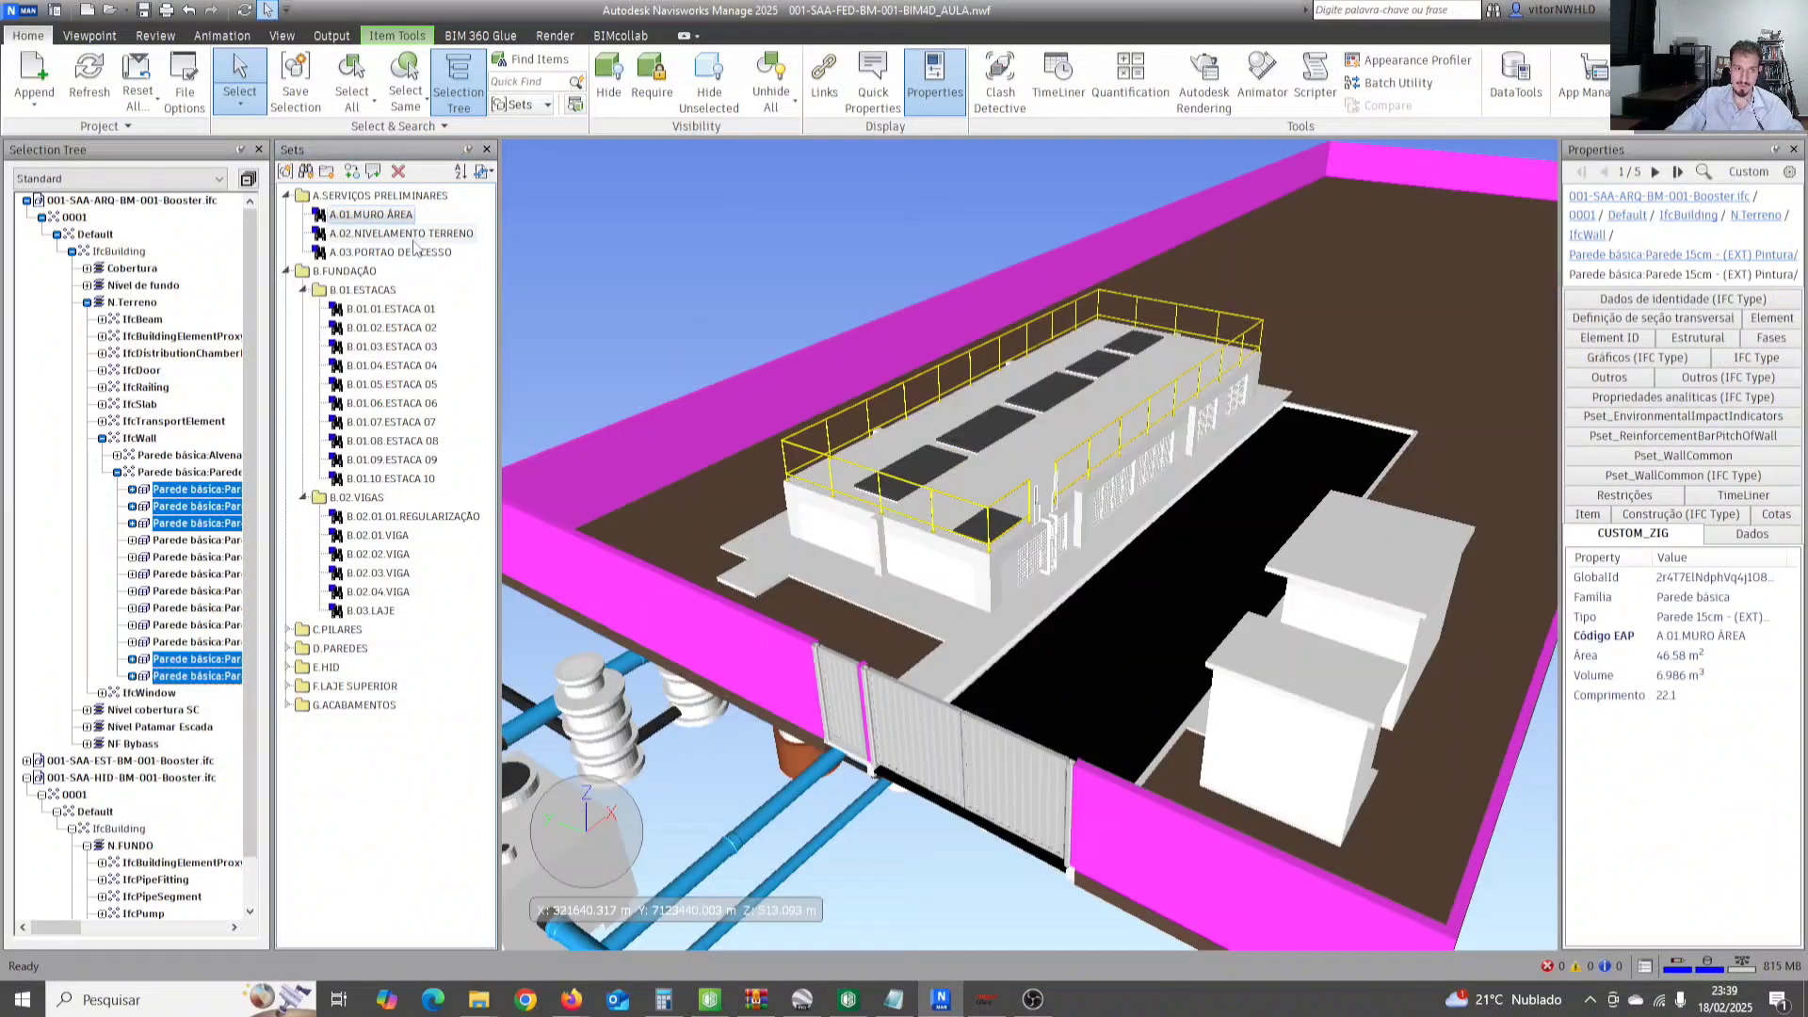
pyautogui.click(441, 234)
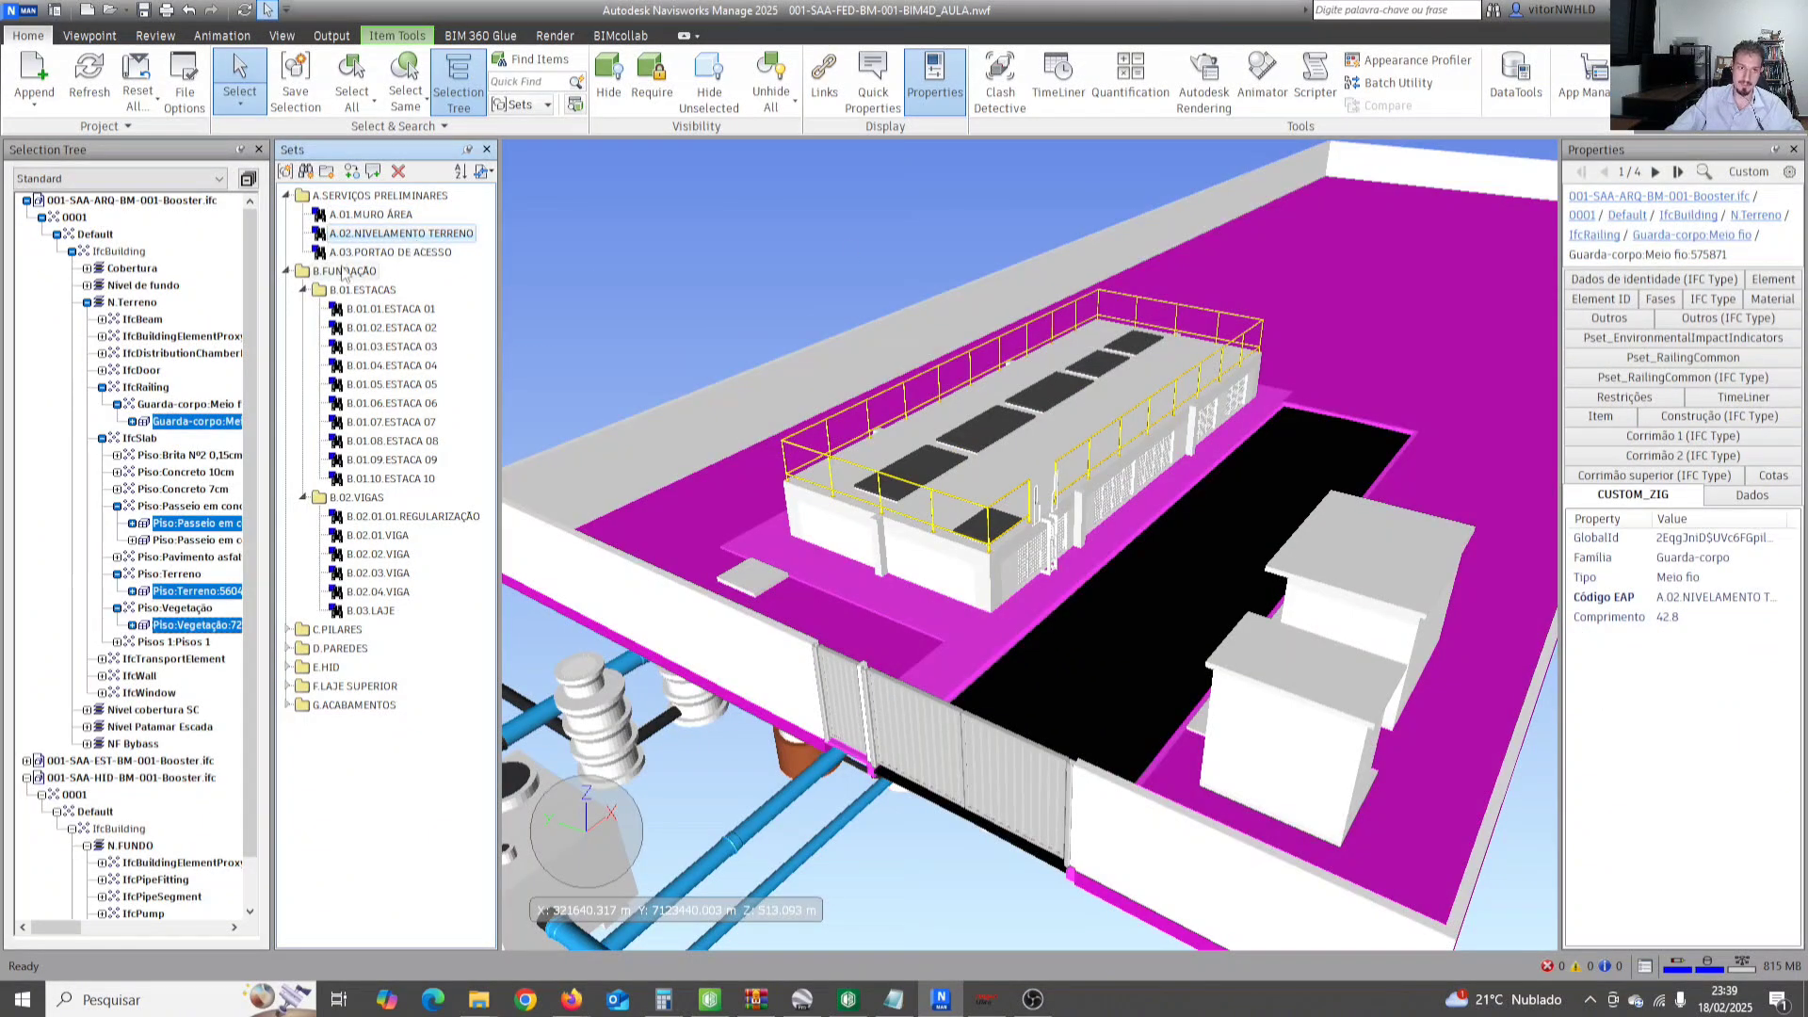
# Highlight the ESTACA 01, 02, 05 and 07 pile sets in turn and the whole B.02.VIGAS group, viewing the foundation from below.
pyautogui.click(391, 308)
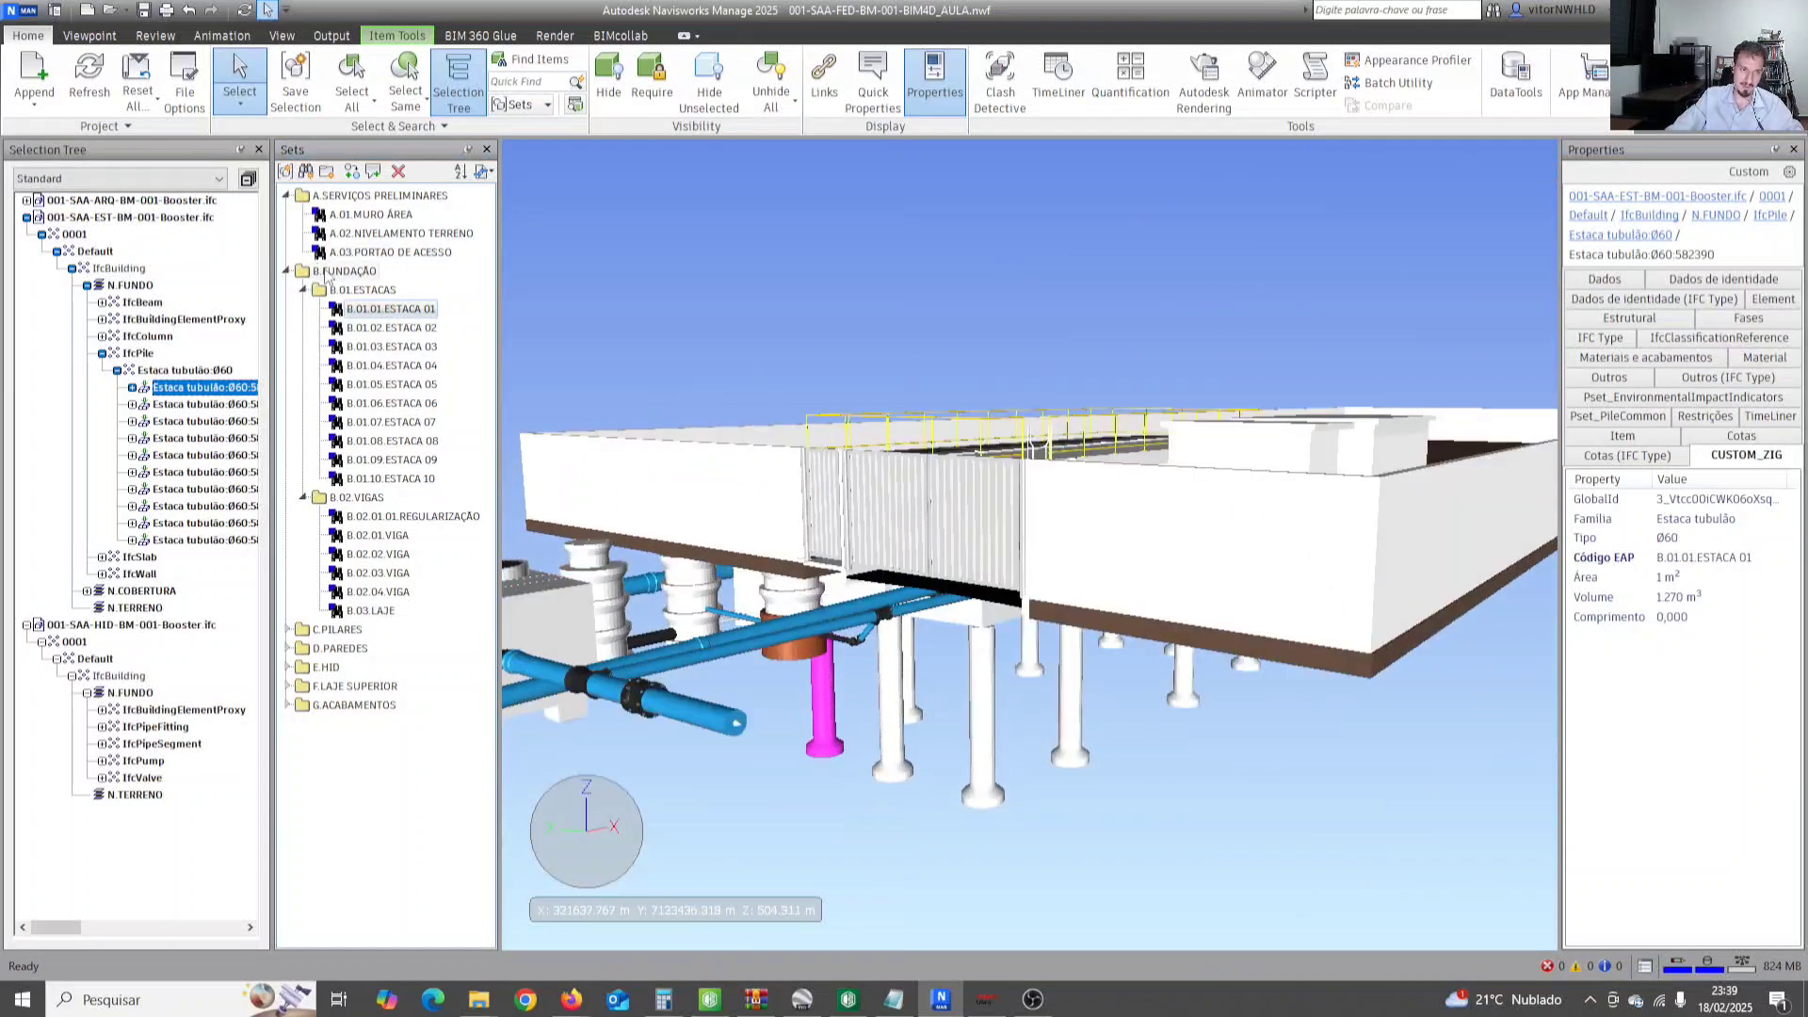
pyautogui.click(362, 290)
pyautogui.click(415, 327)
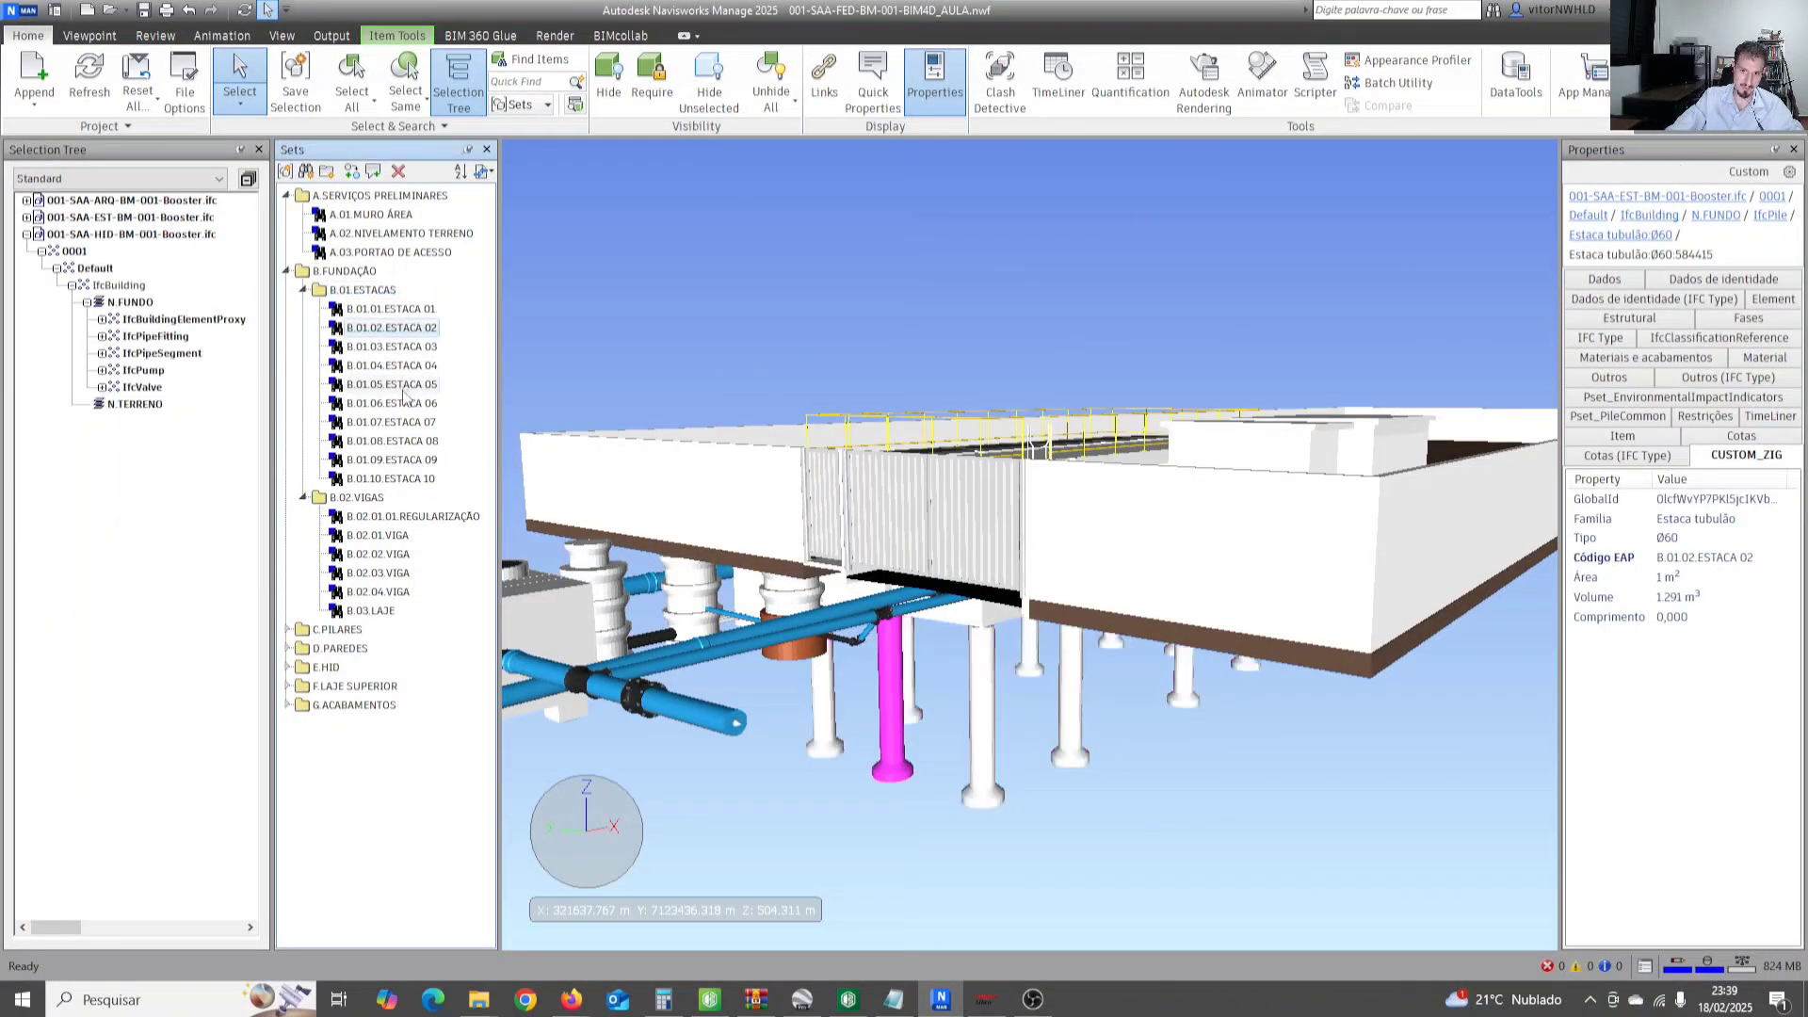
pyautogui.click(403, 386)
pyautogui.click(415, 422)
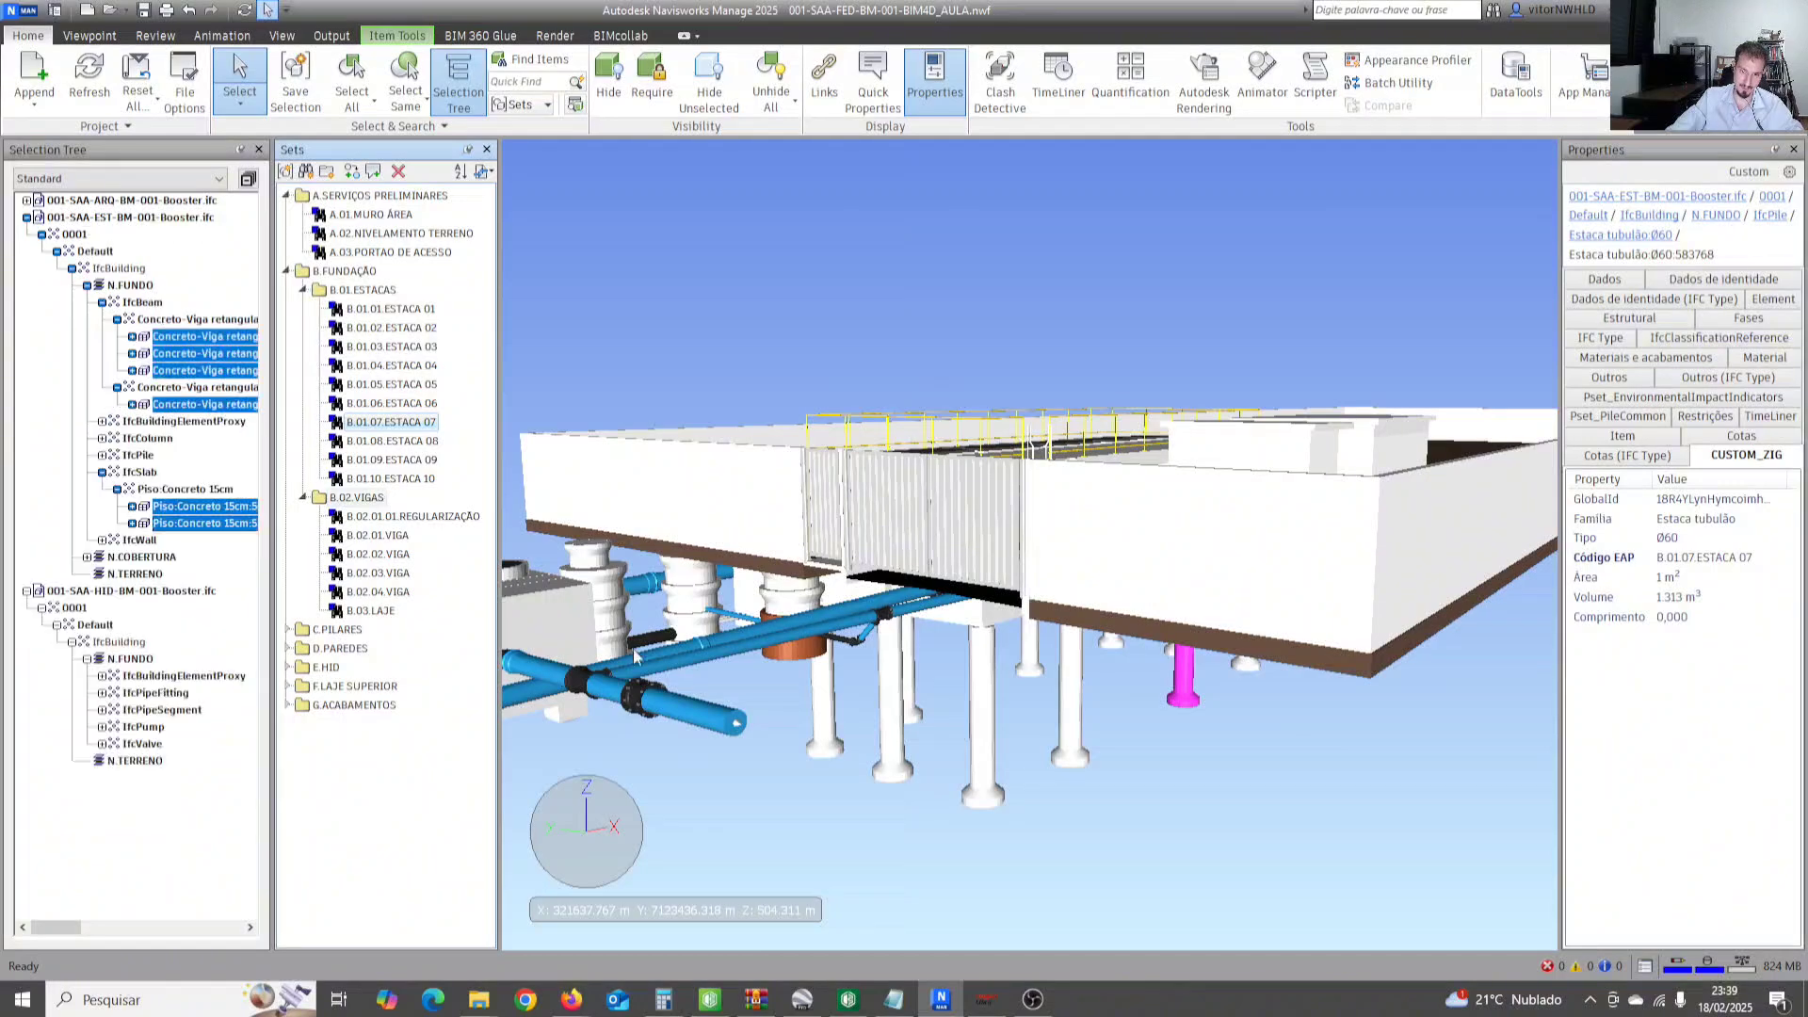
pyautogui.keyDown('shift'); pyautogui.moveTo(970, 808); pyautogui.dragTo(949, 722, button='middle'); pyautogui.keyUp('shift')
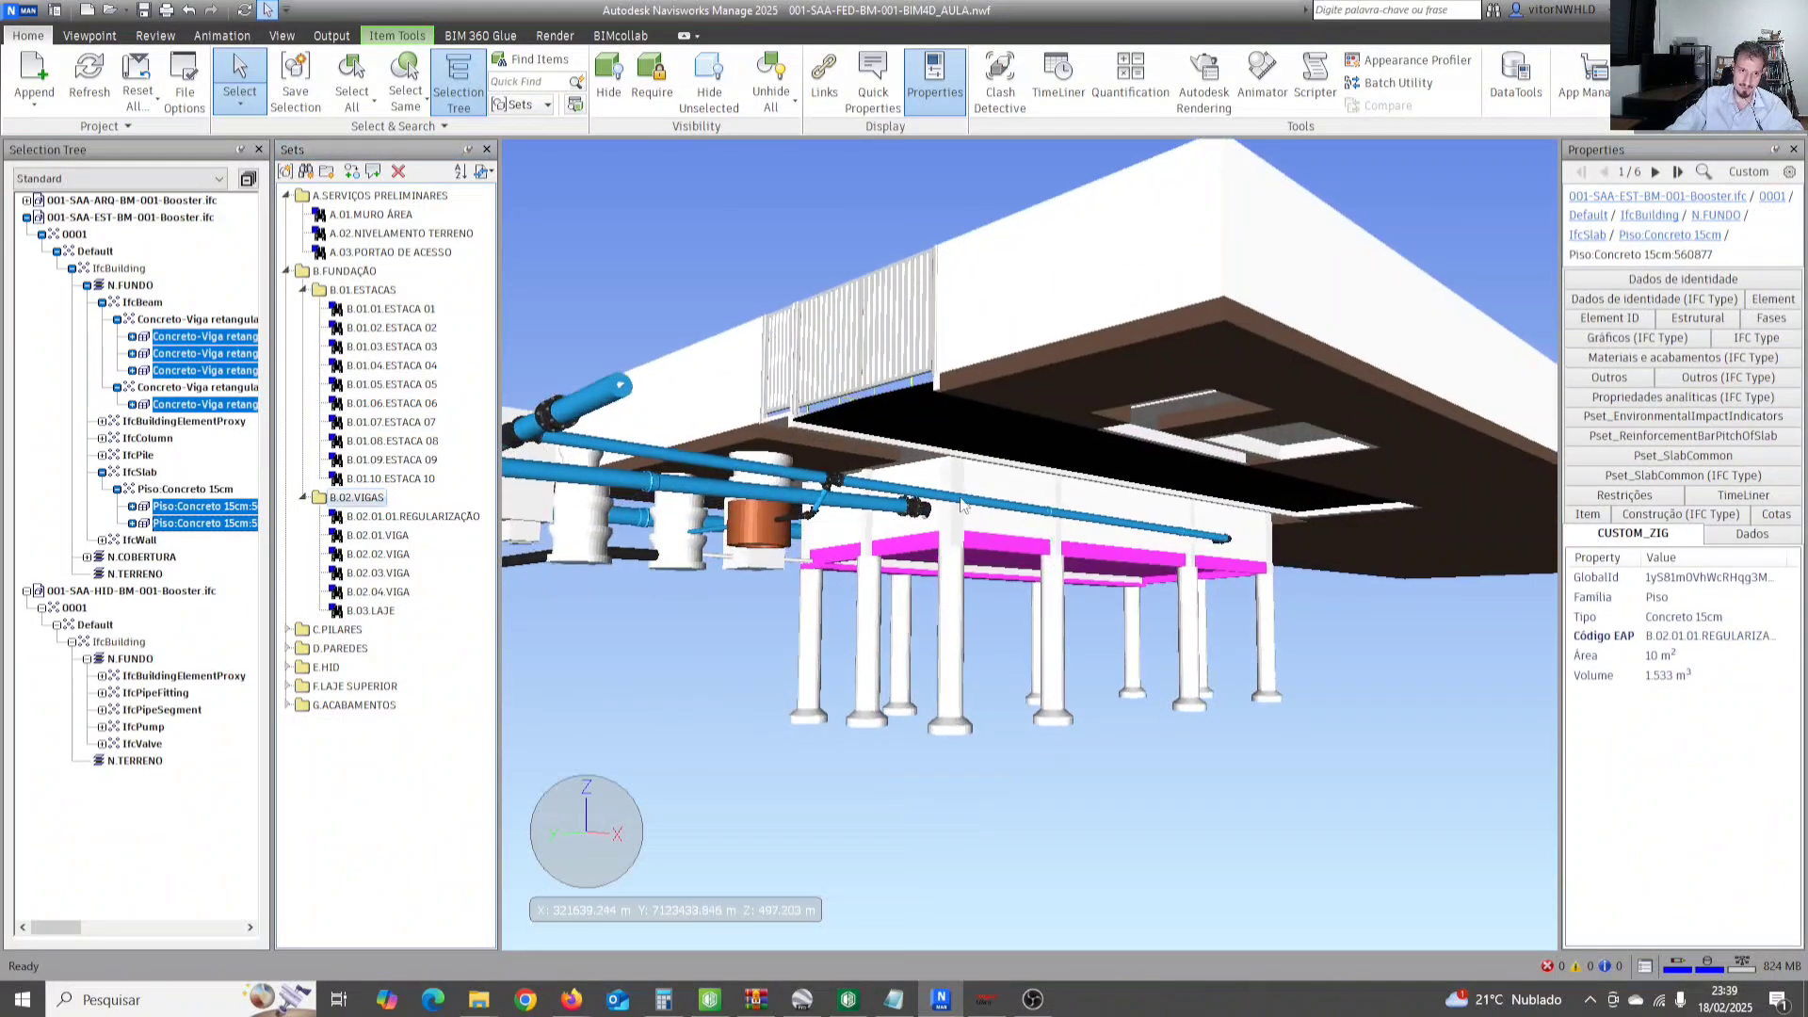
pyautogui.scroll(1, 1033, 550)
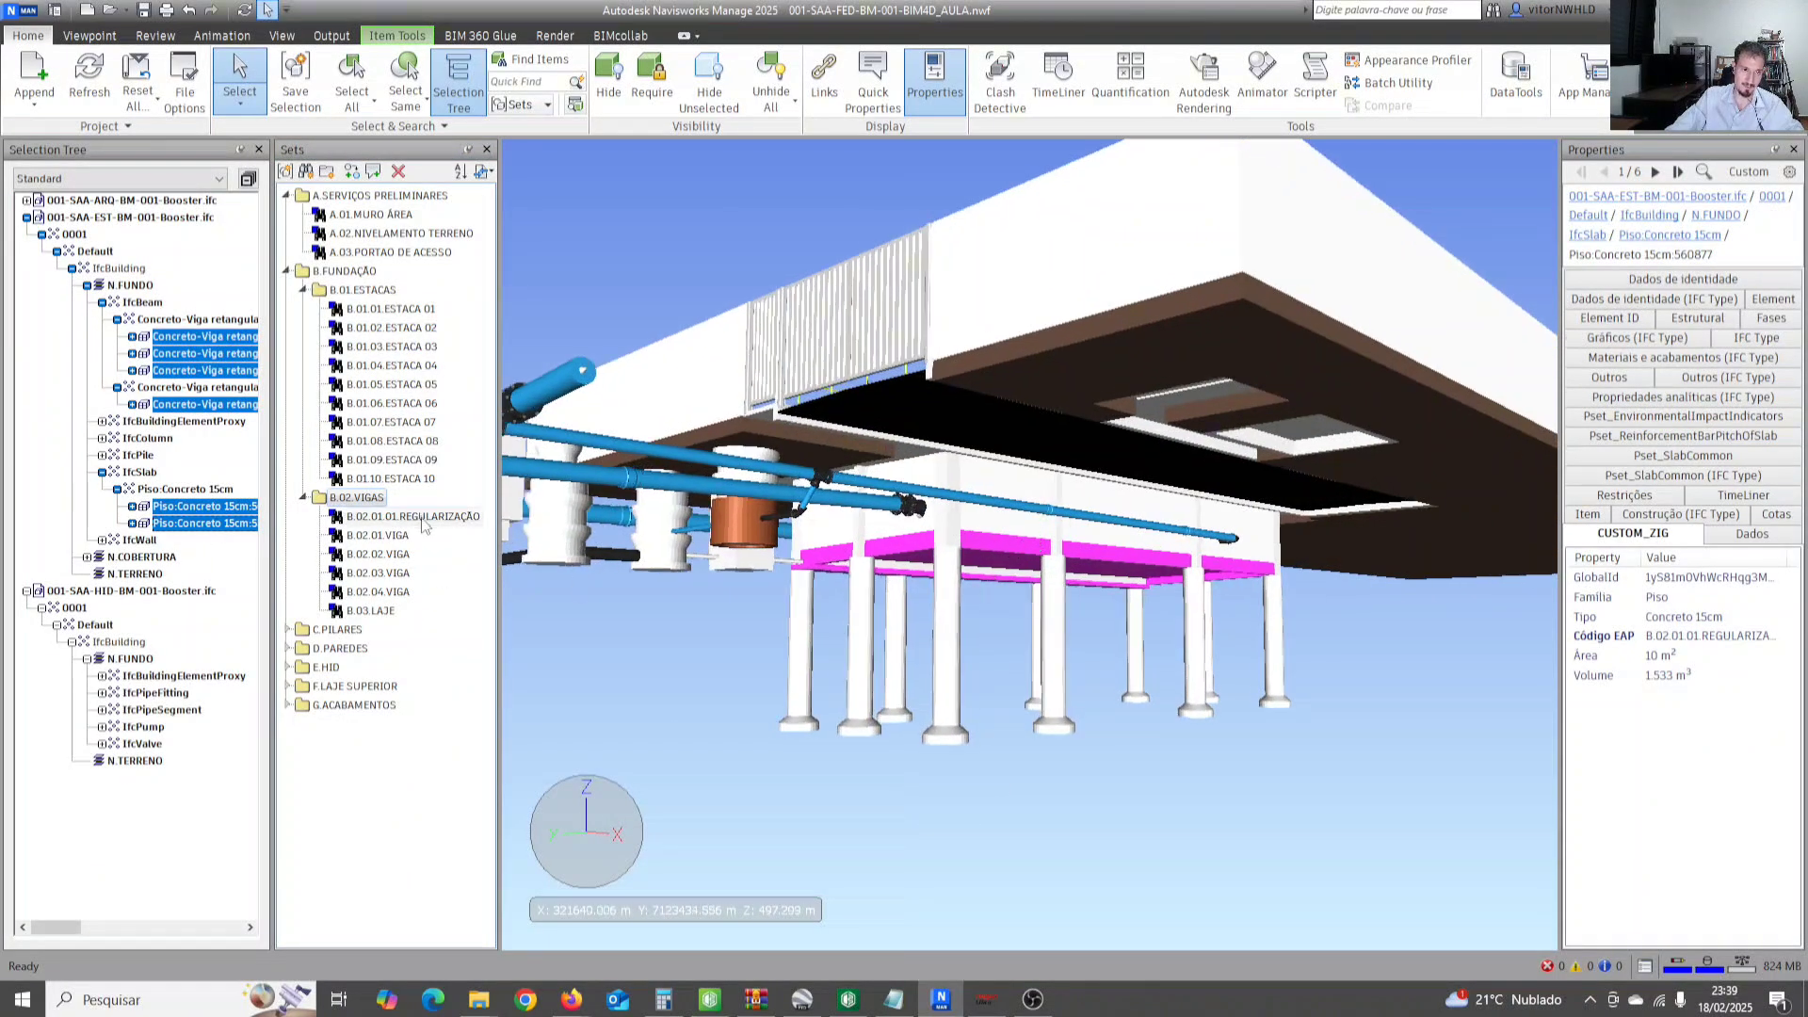
# Expand the C.PILARES set folder and highlight all elements of C.PILARES and of D.PAREDES in turn on the building.
pyautogui.doubleClick(299, 631)
pyautogui.click(329, 647)
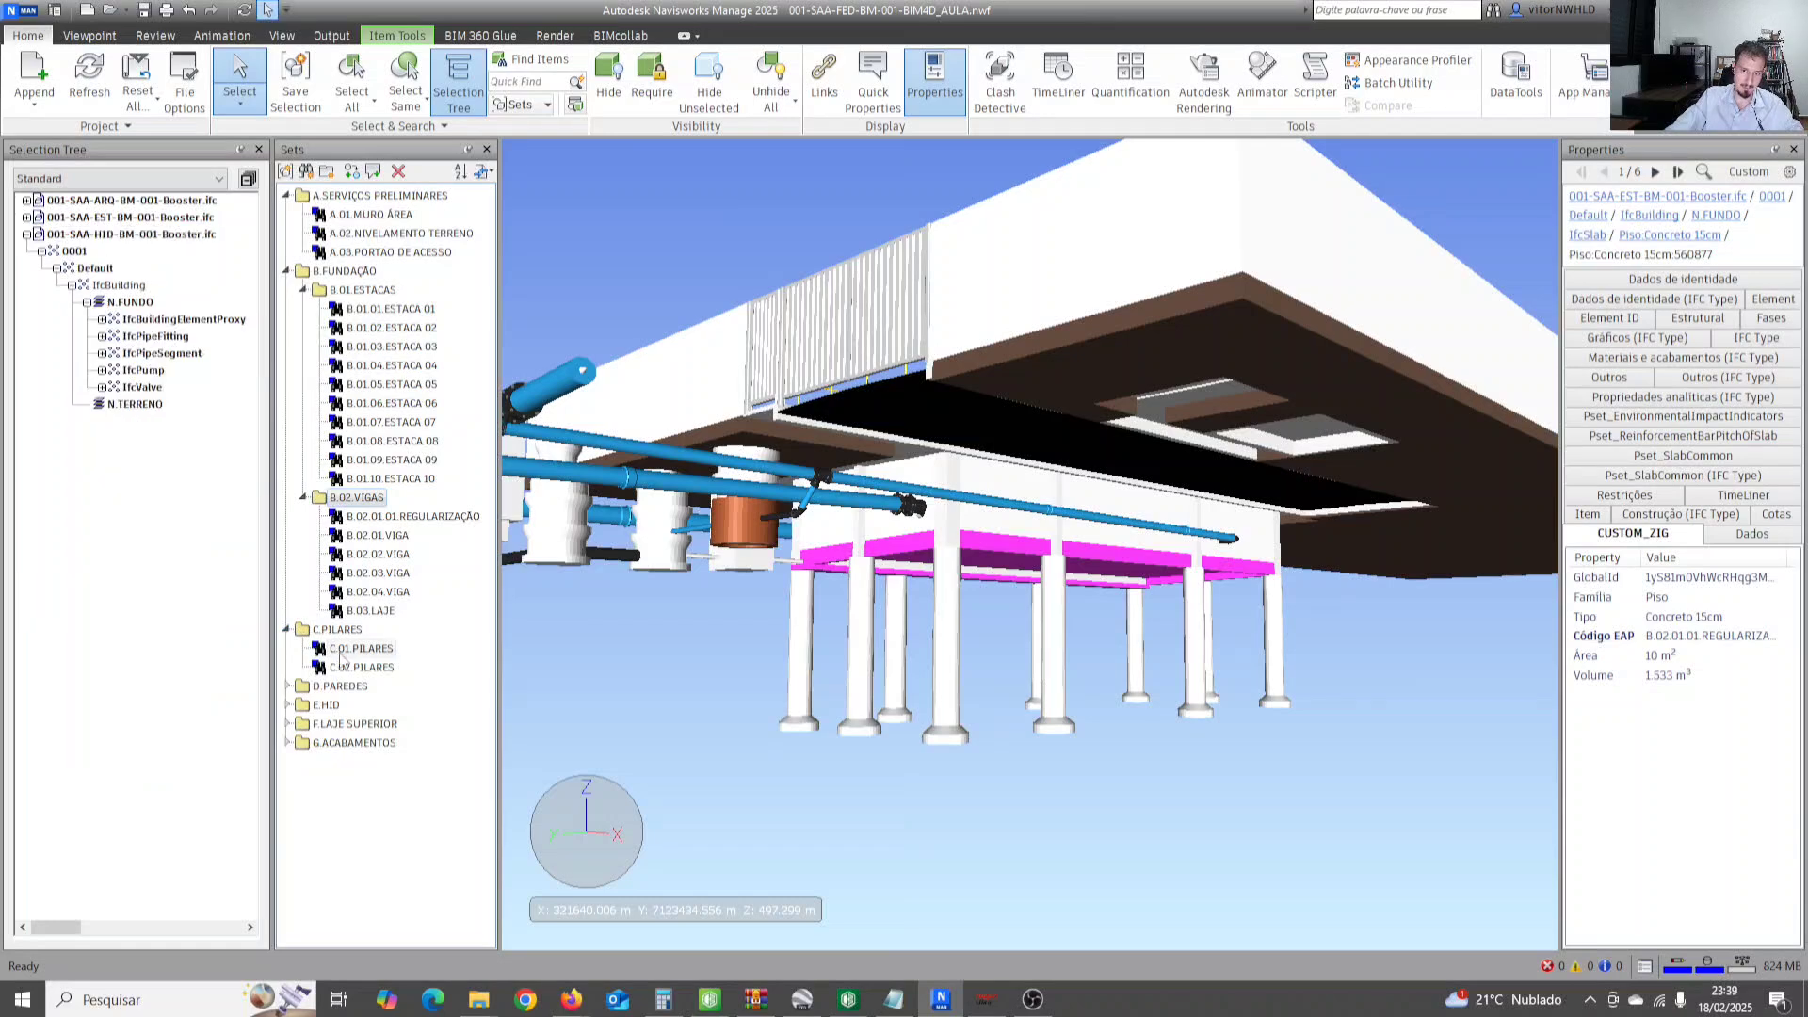
pyautogui.click(335, 629)
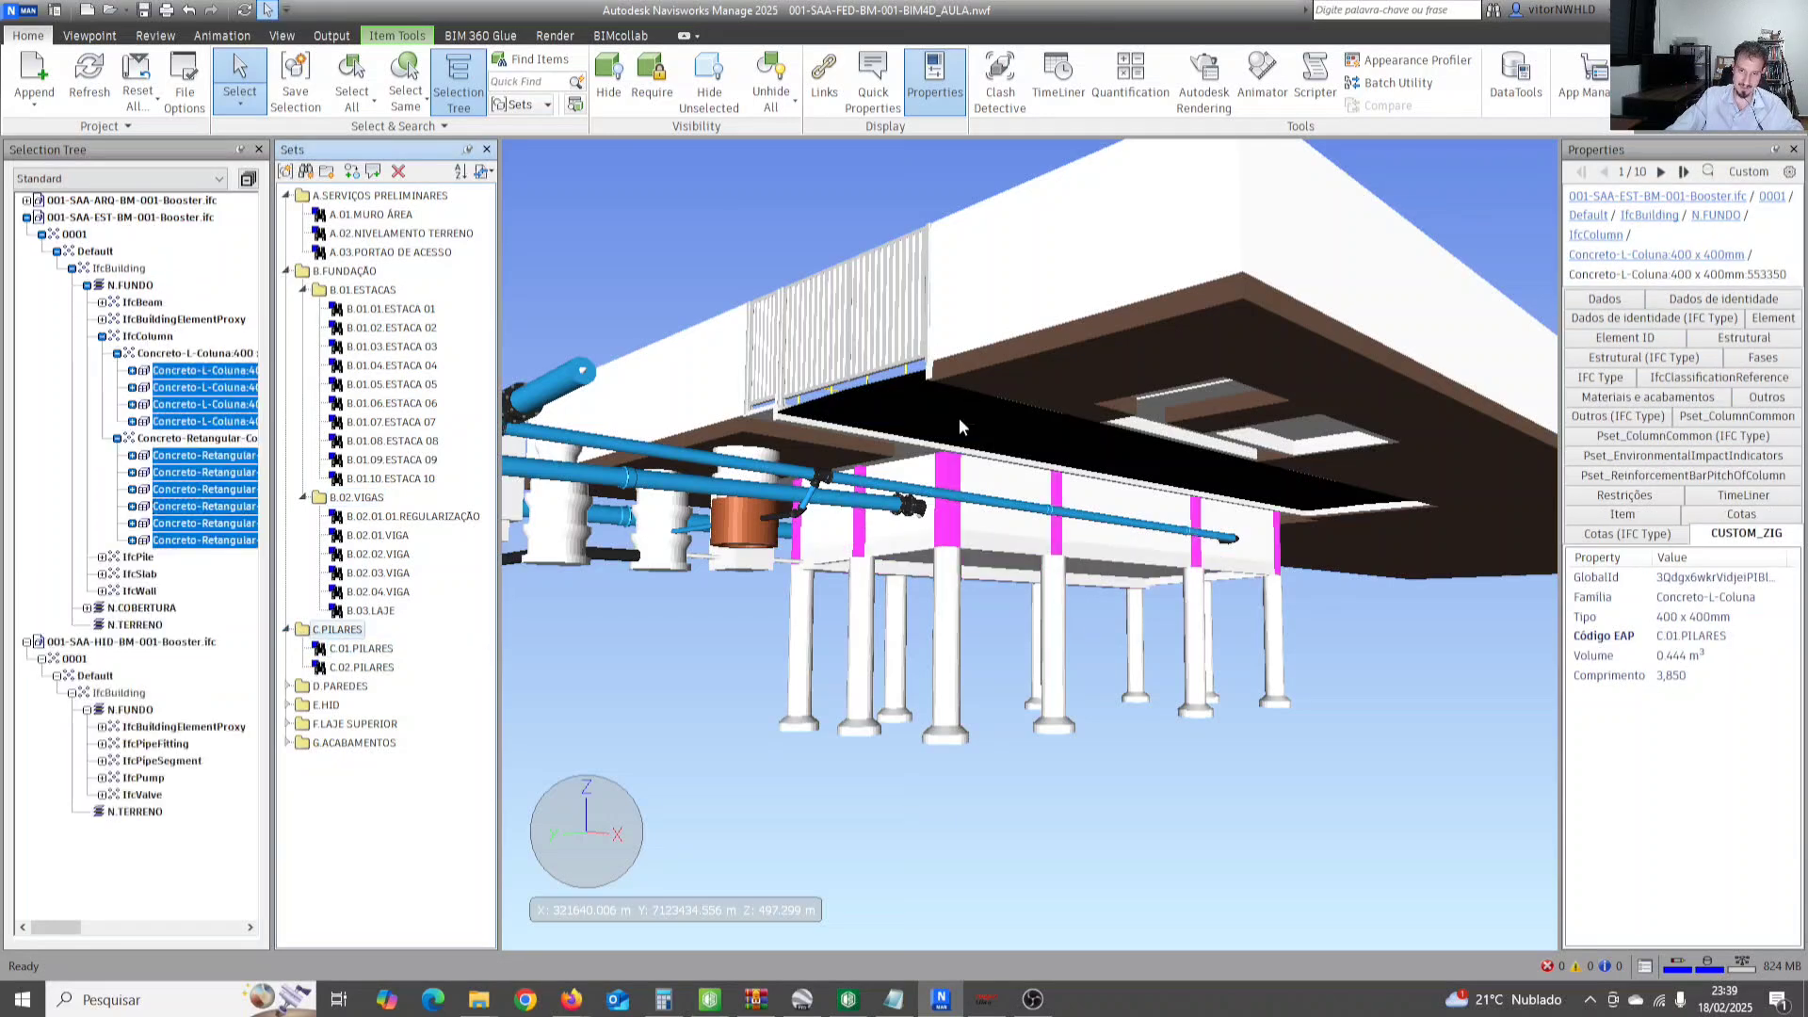
pyautogui.keyDown('shift'); pyautogui.moveTo(960, 427); pyautogui.dragTo(959, 609, button='middle'); pyautogui.keyUp('shift')
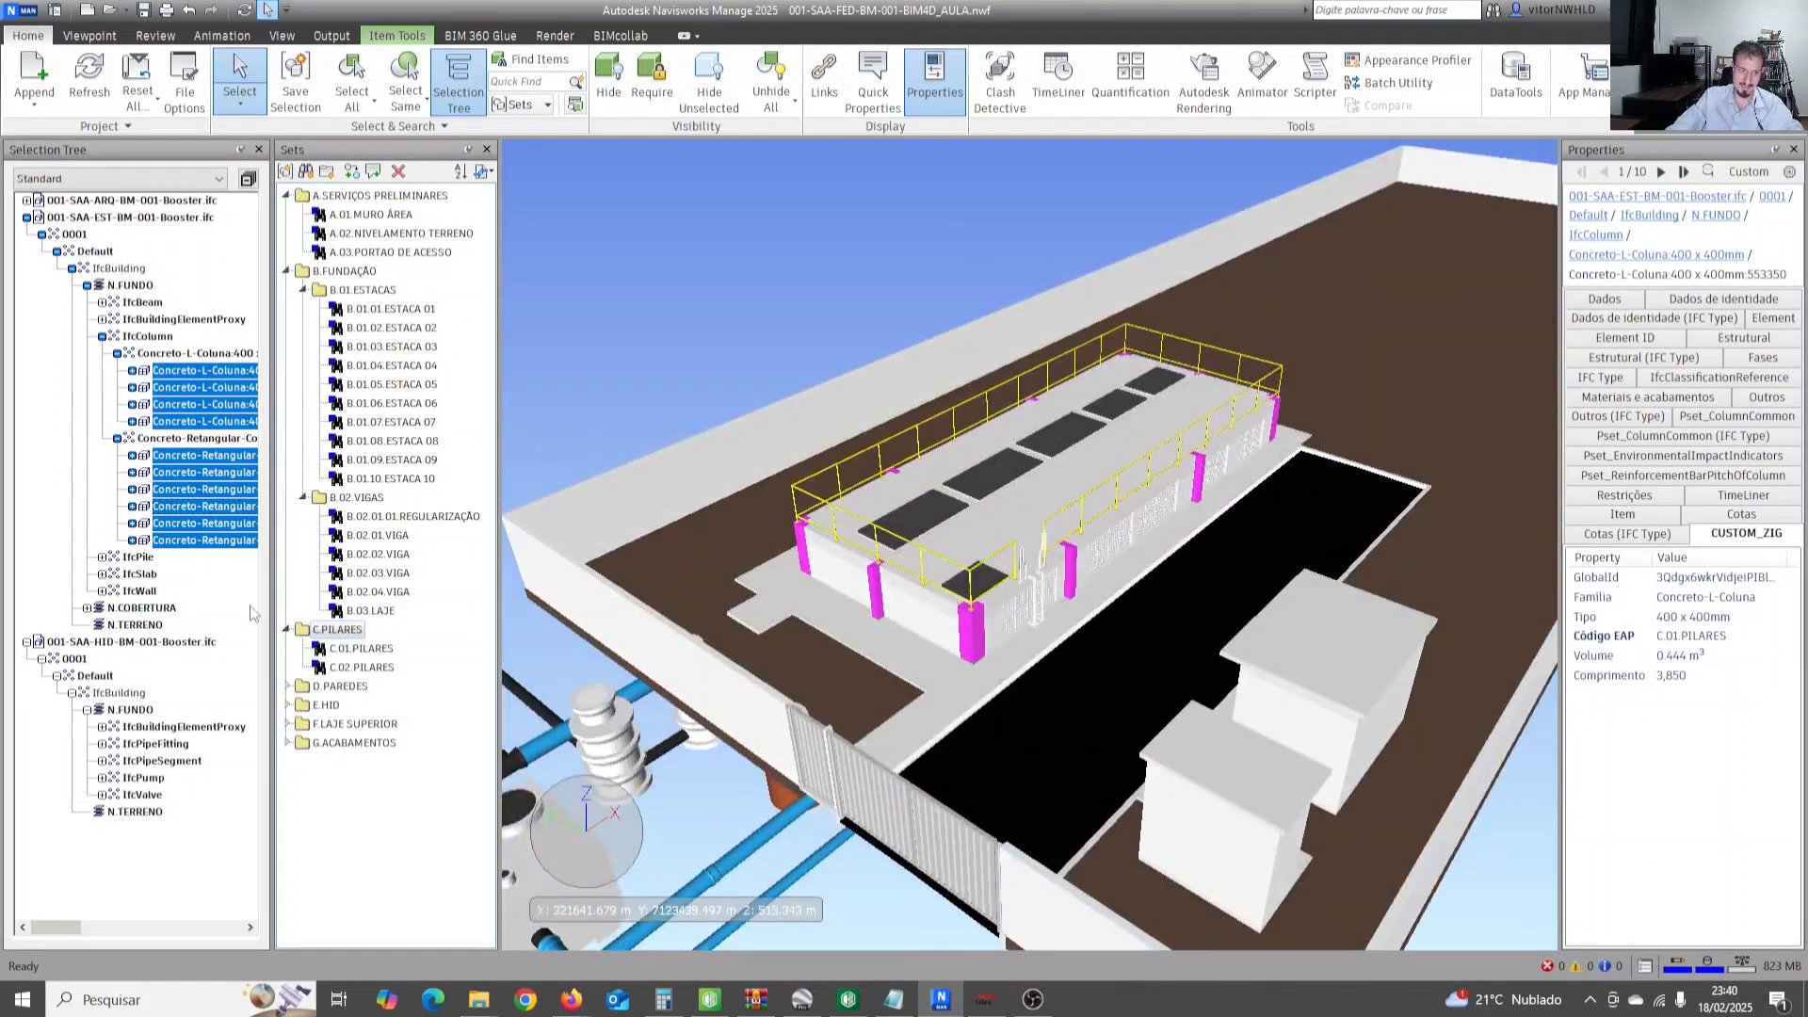
pyautogui.click(337, 687)
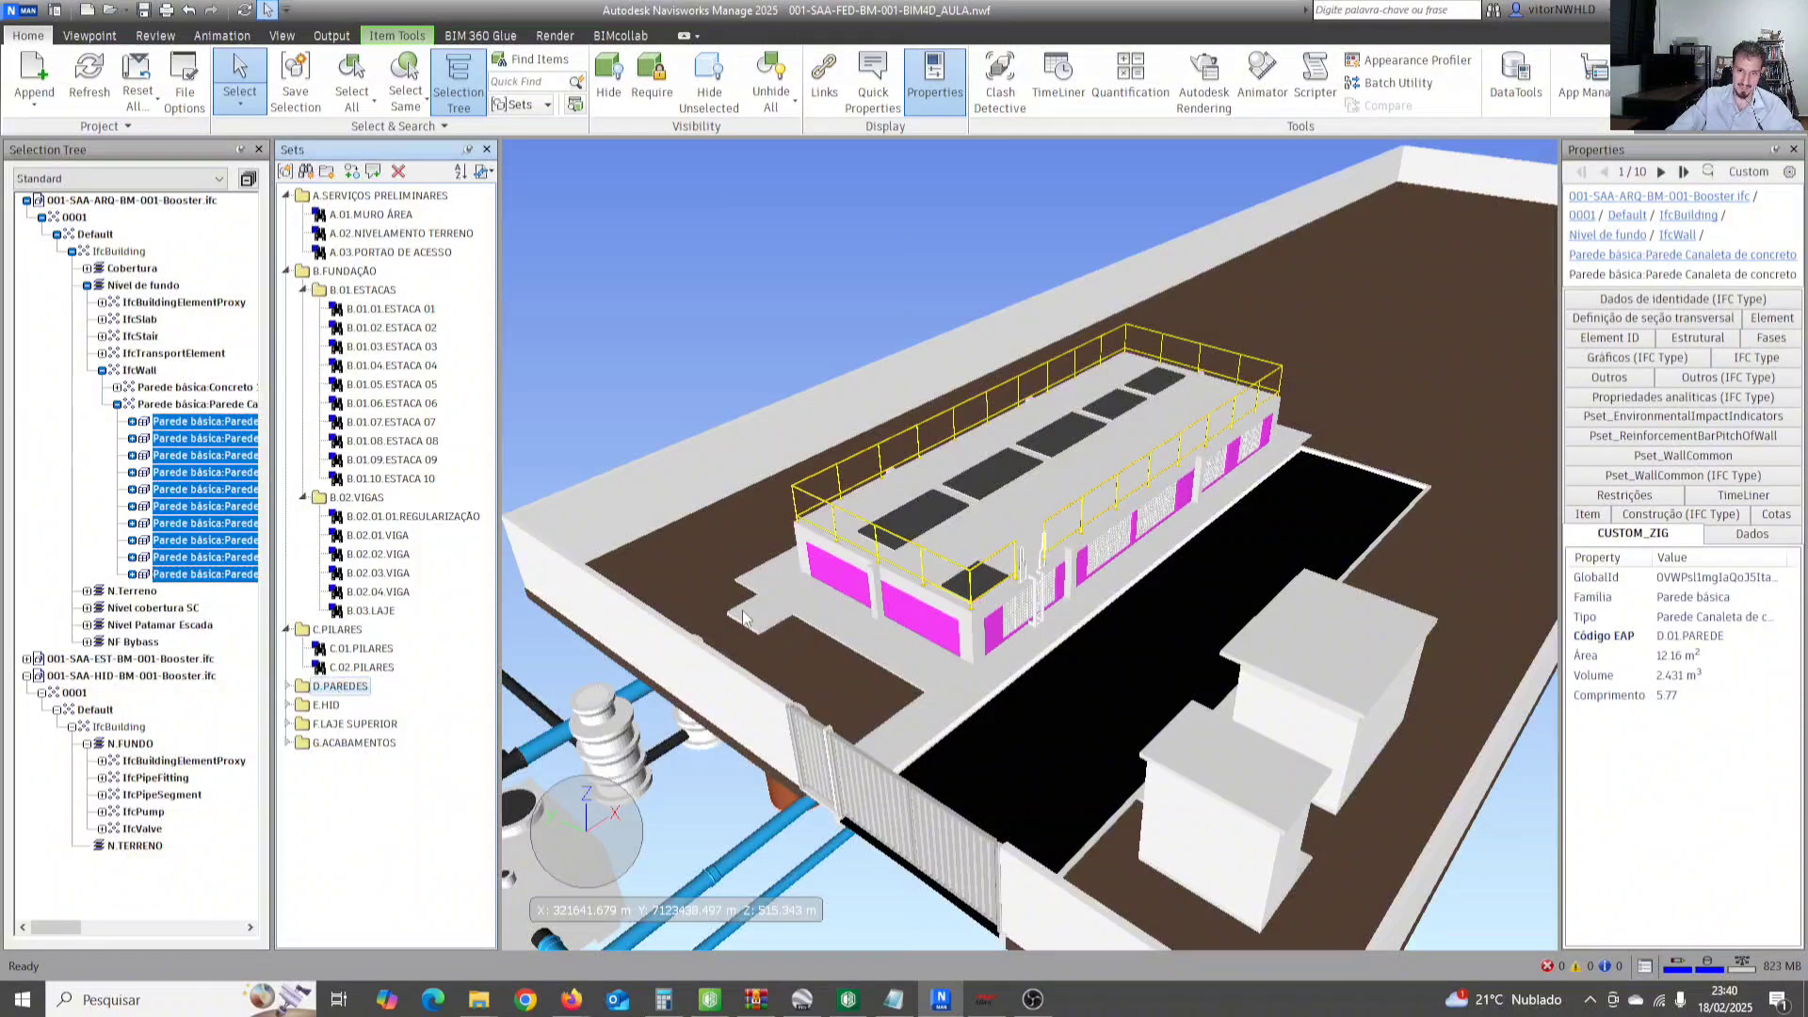
pyautogui.keyDown('shift'); pyautogui.moveTo(744, 618); pyautogui.dragTo(957, 568, button='middle'); pyautogui.keyUp('shift')
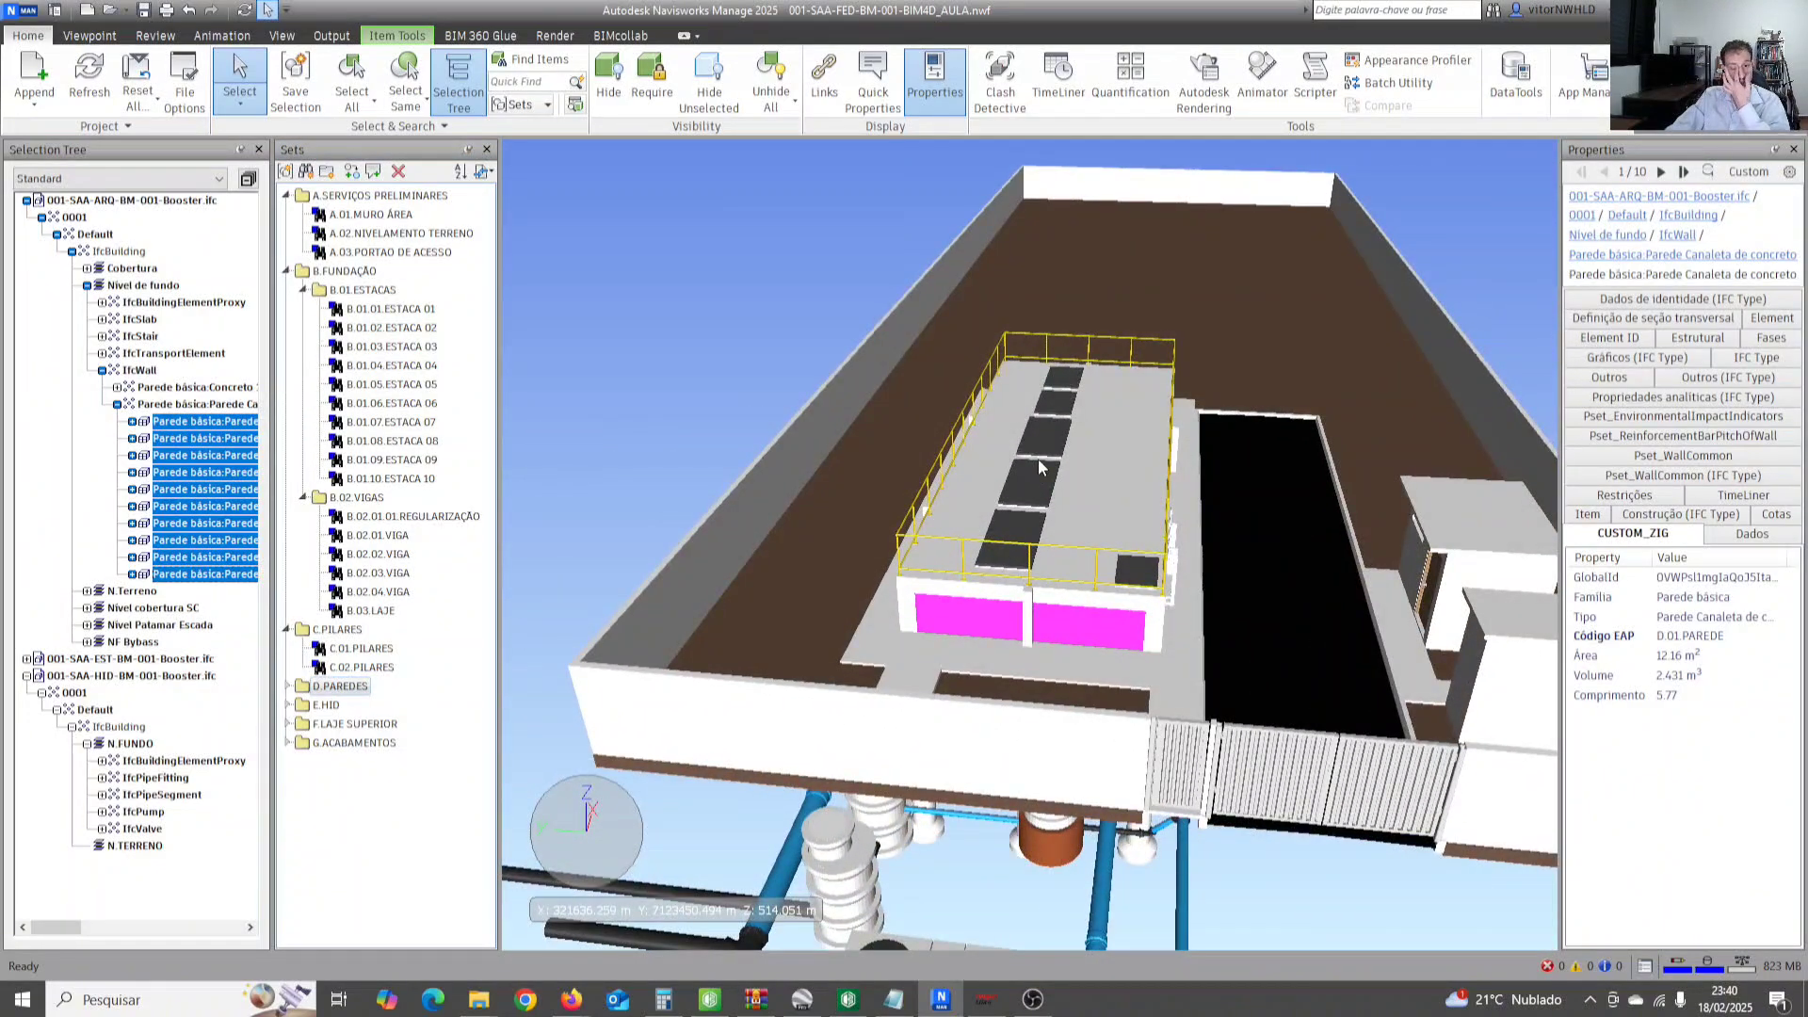
# Check the sets inside the D.PAREDES and E.HID folders and collapse all set folders to their top level.
pyautogui.click(288, 686)
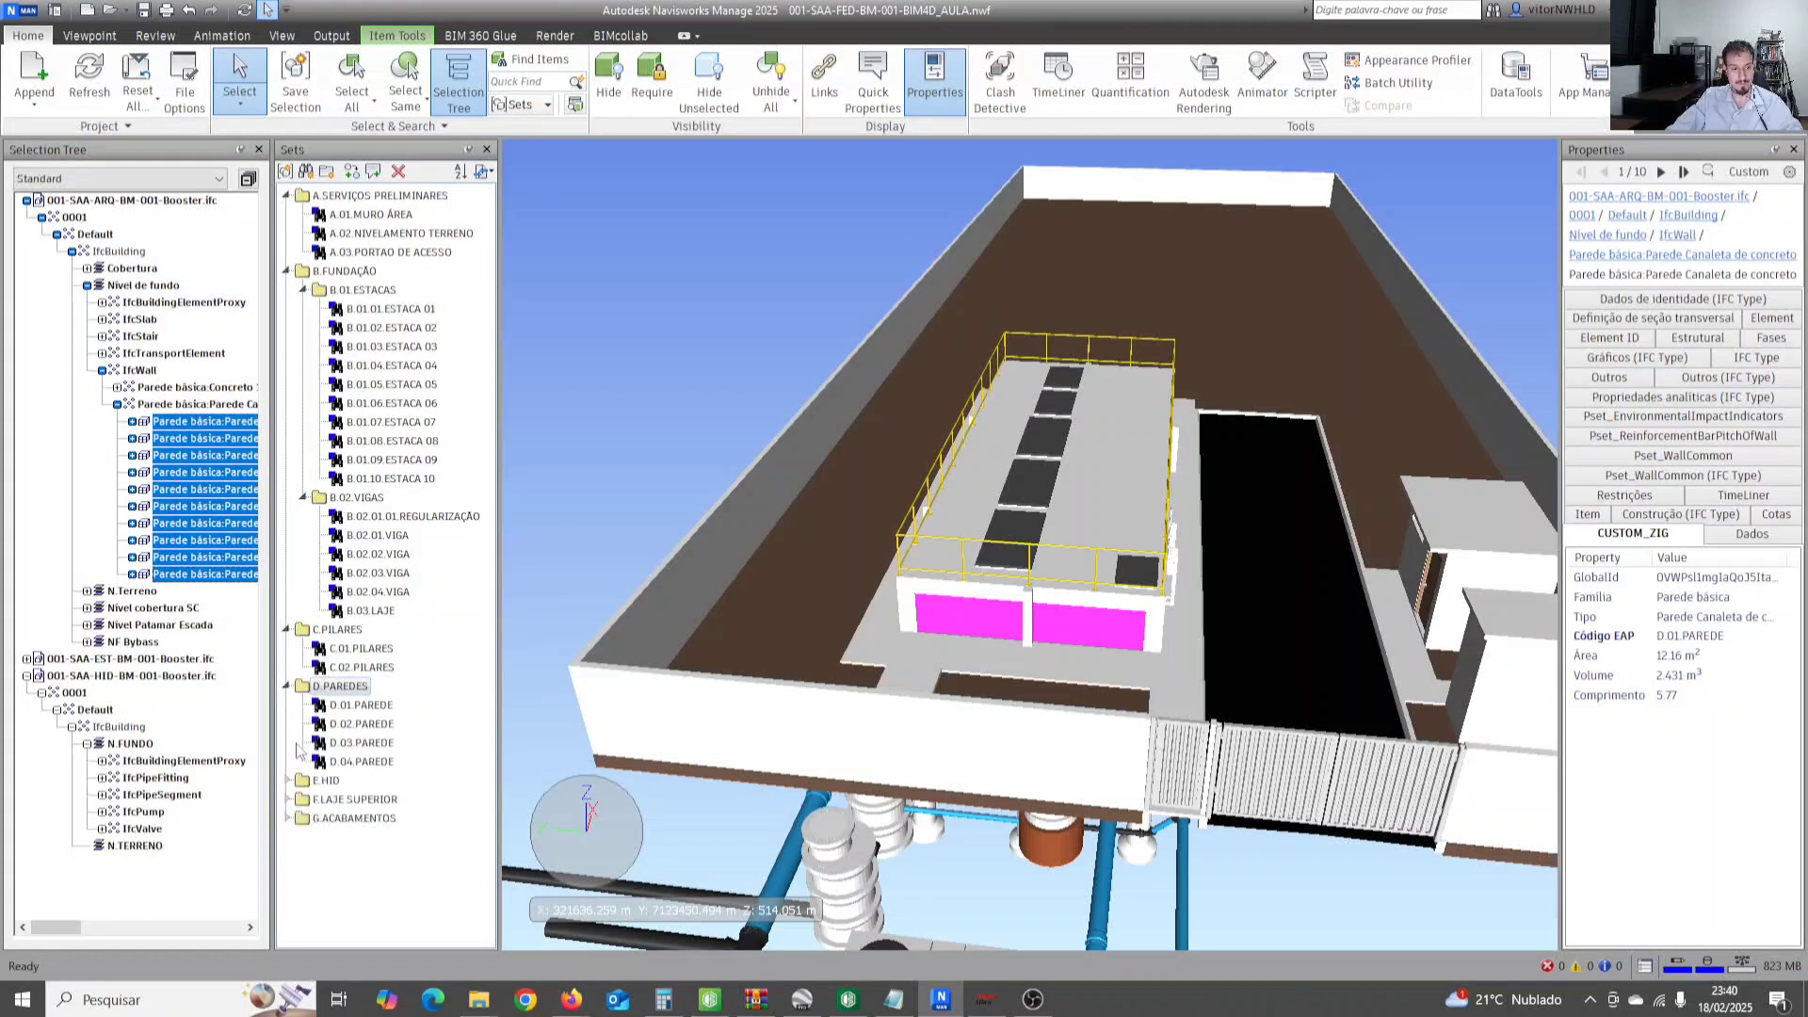
pyautogui.click(287, 783)
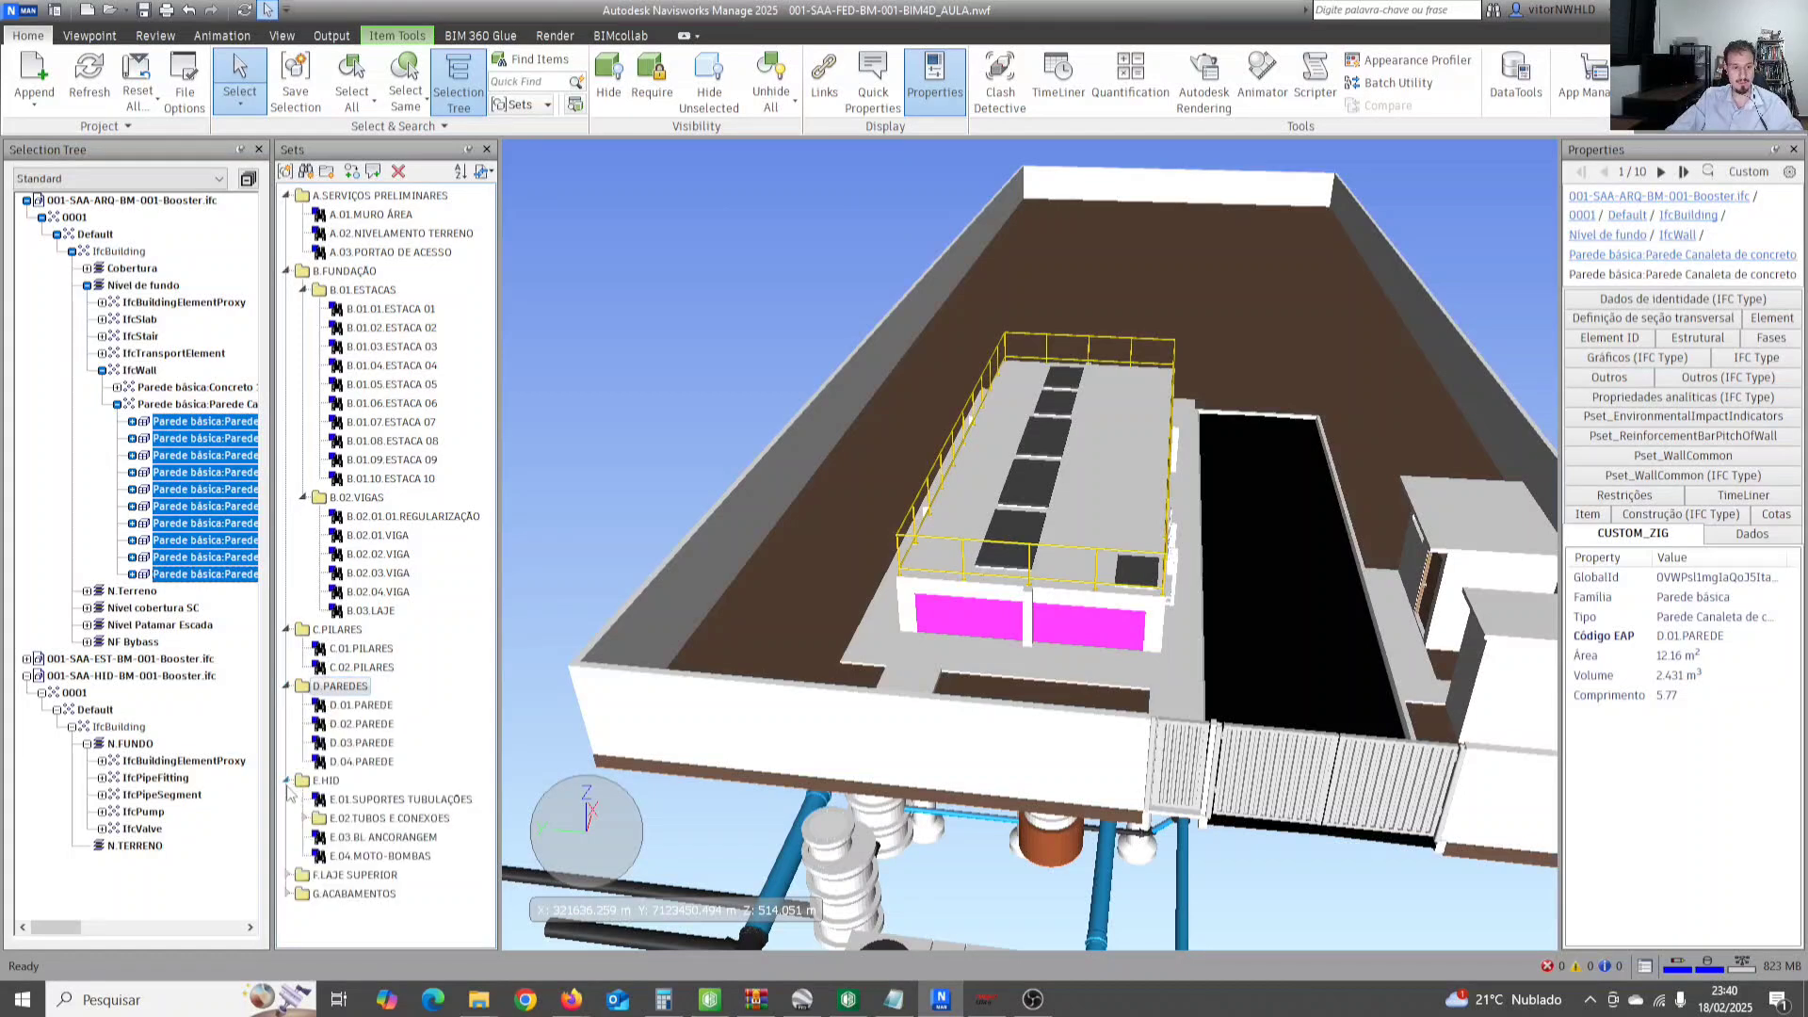
pyautogui.click(287, 781)
pyautogui.click(287, 687)
pyautogui.click(285, 629)
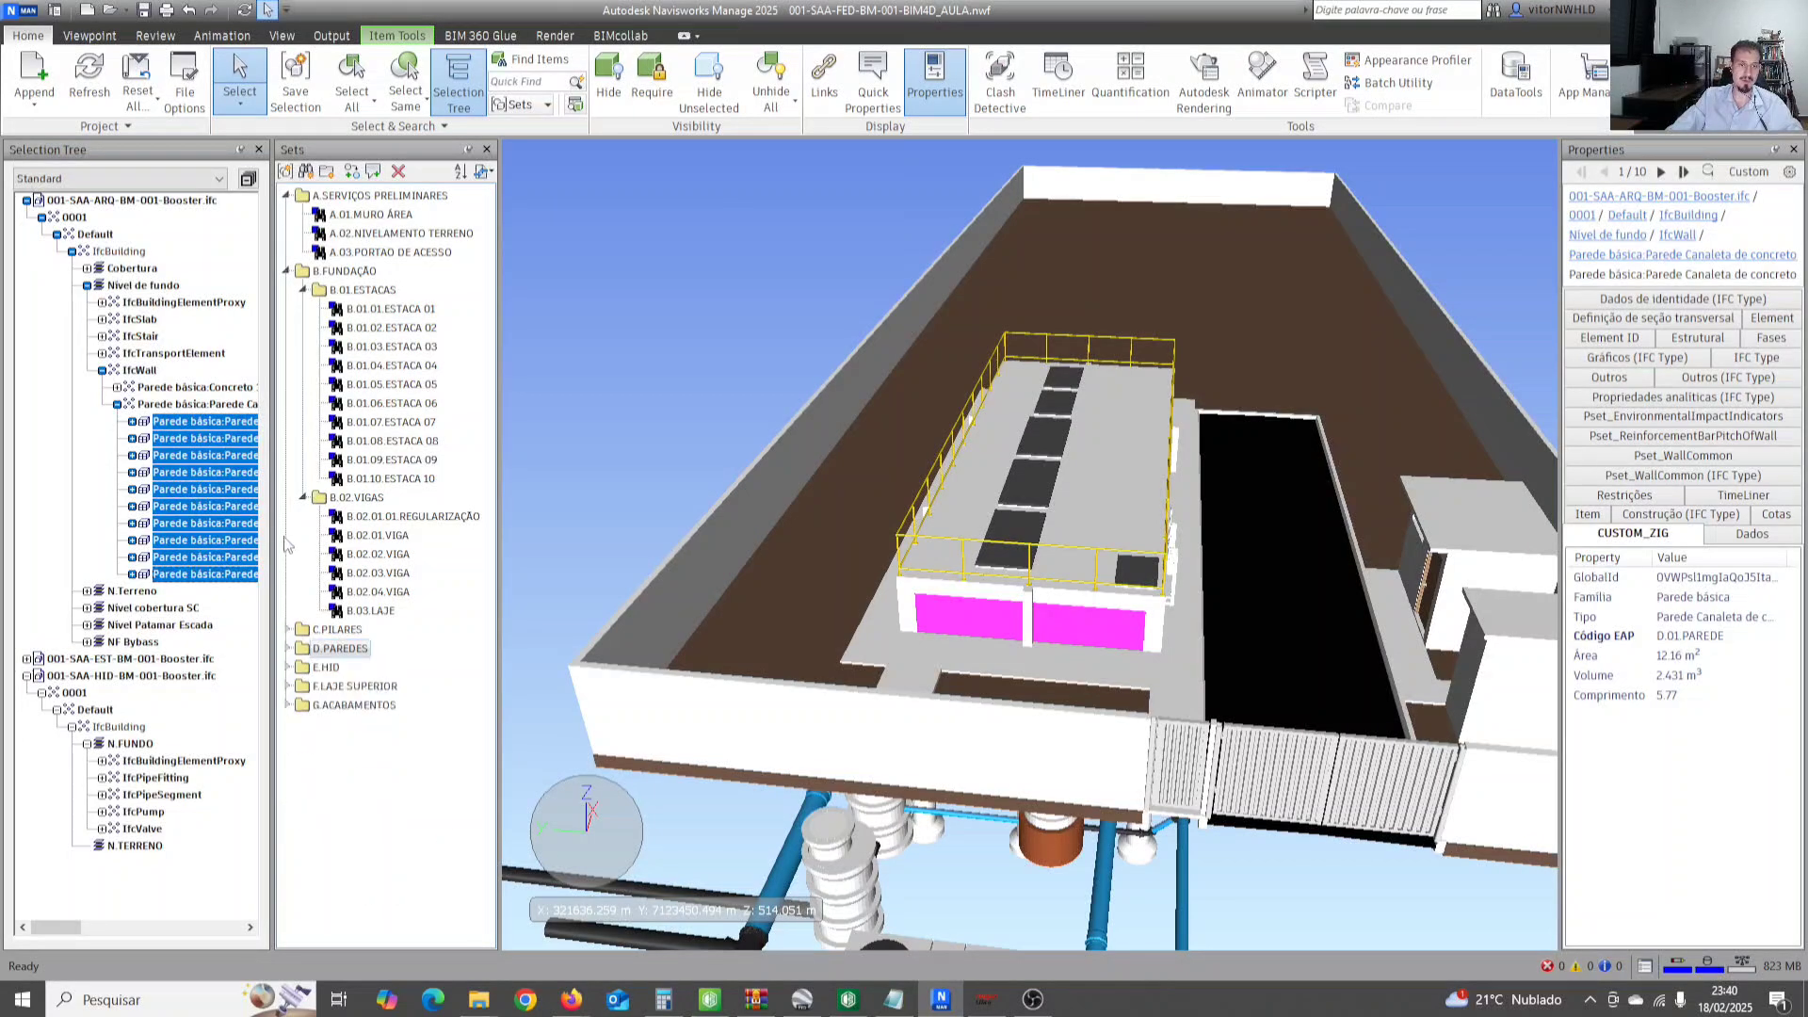
pyautogui.click(303, 497)
pyautogui.click(288, 271)
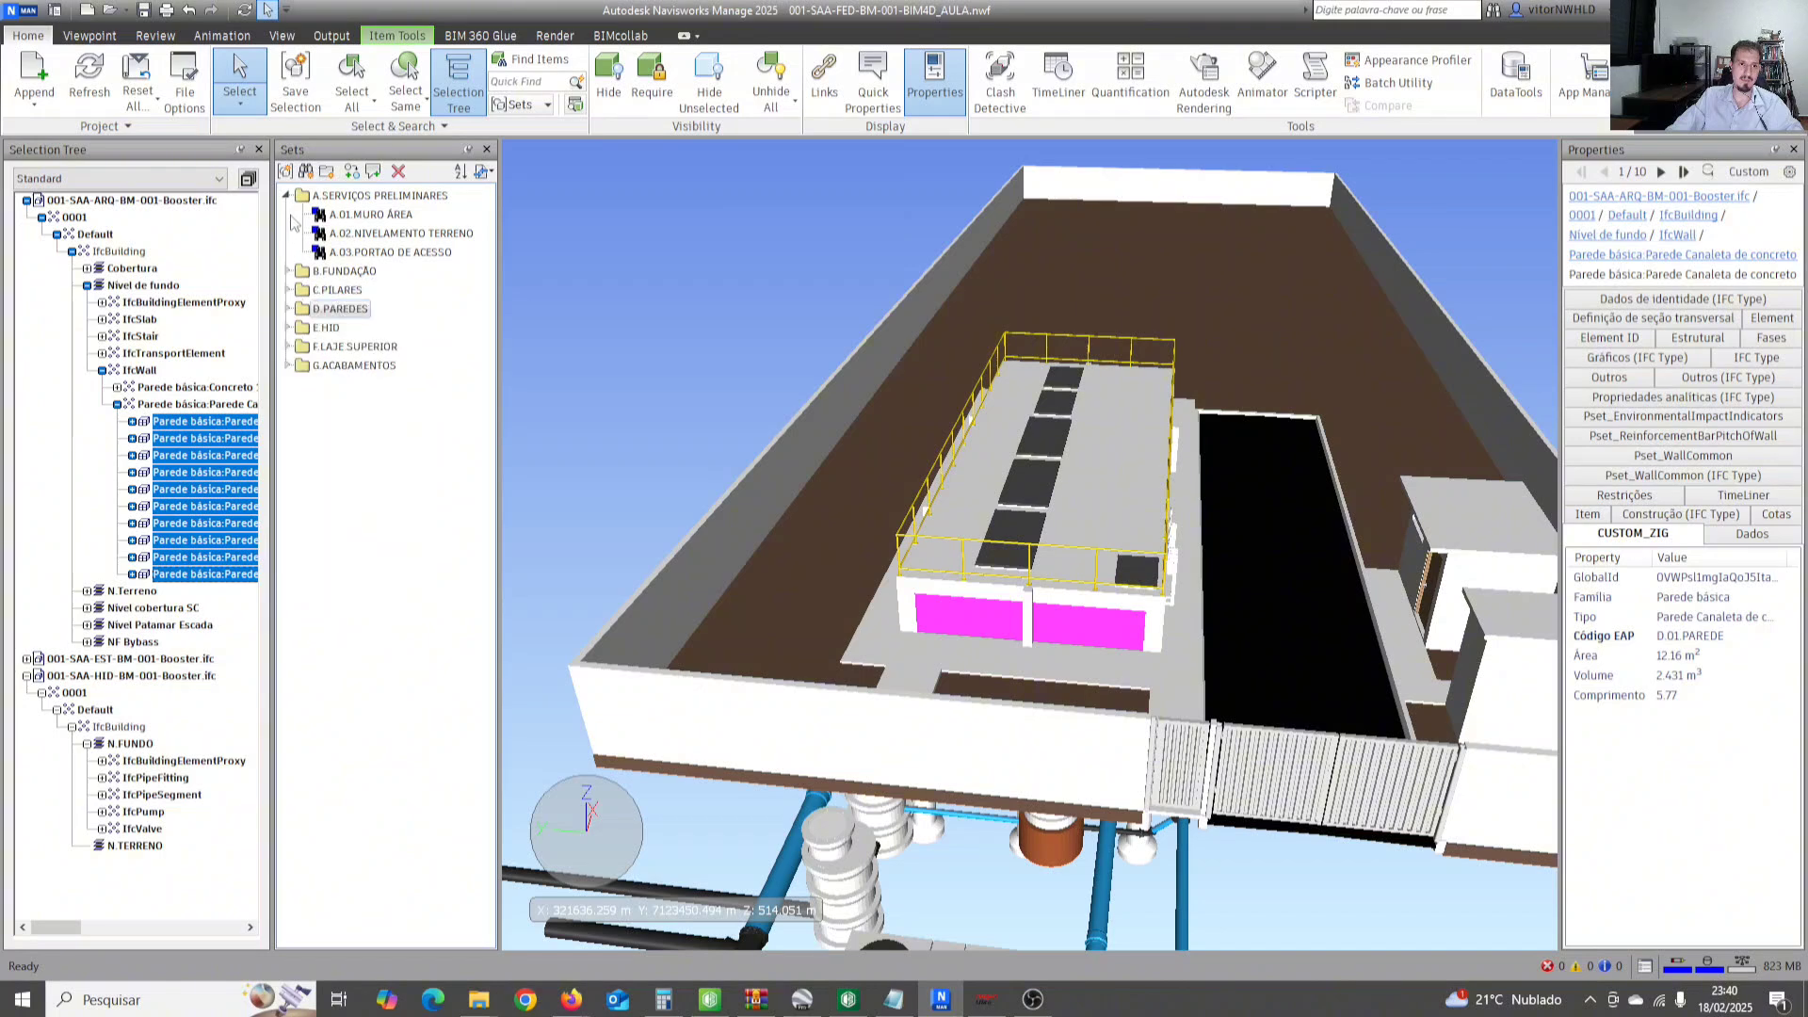
pyautogui.click(289, 195)
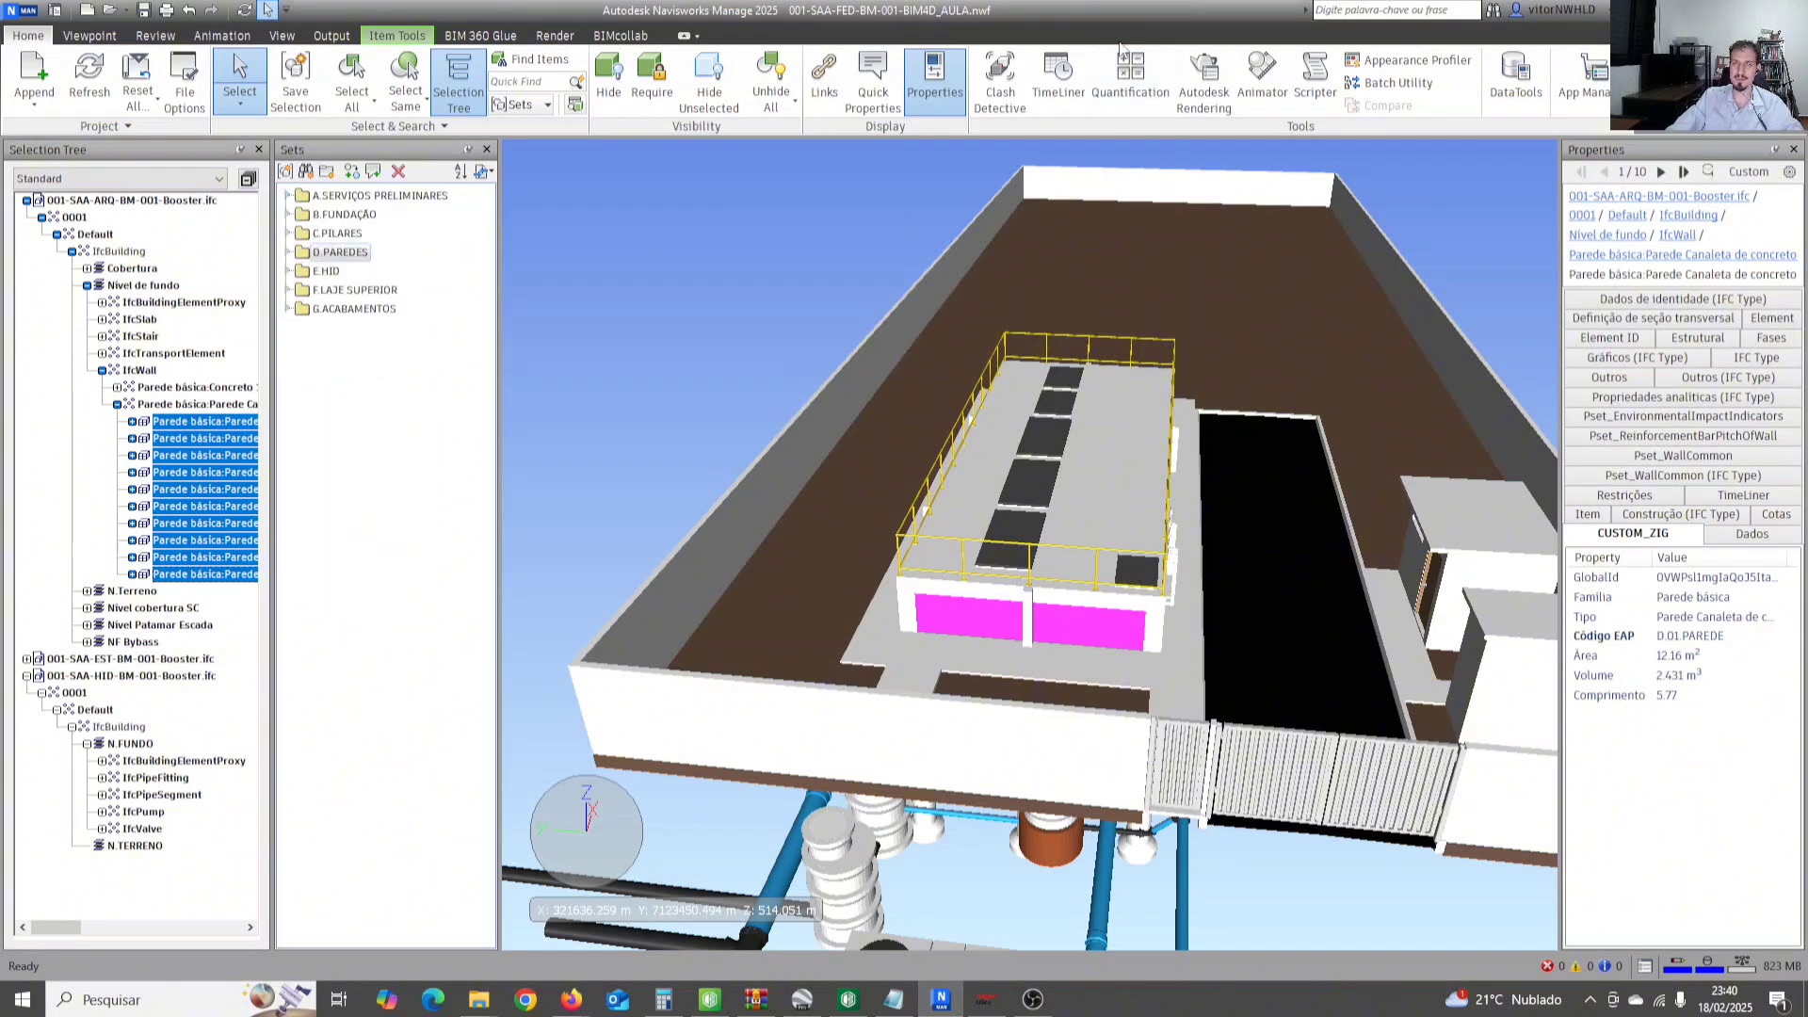
# Open TimeLiner and show the start of its task list with the task names.
pyautogui.click(1059, 80)
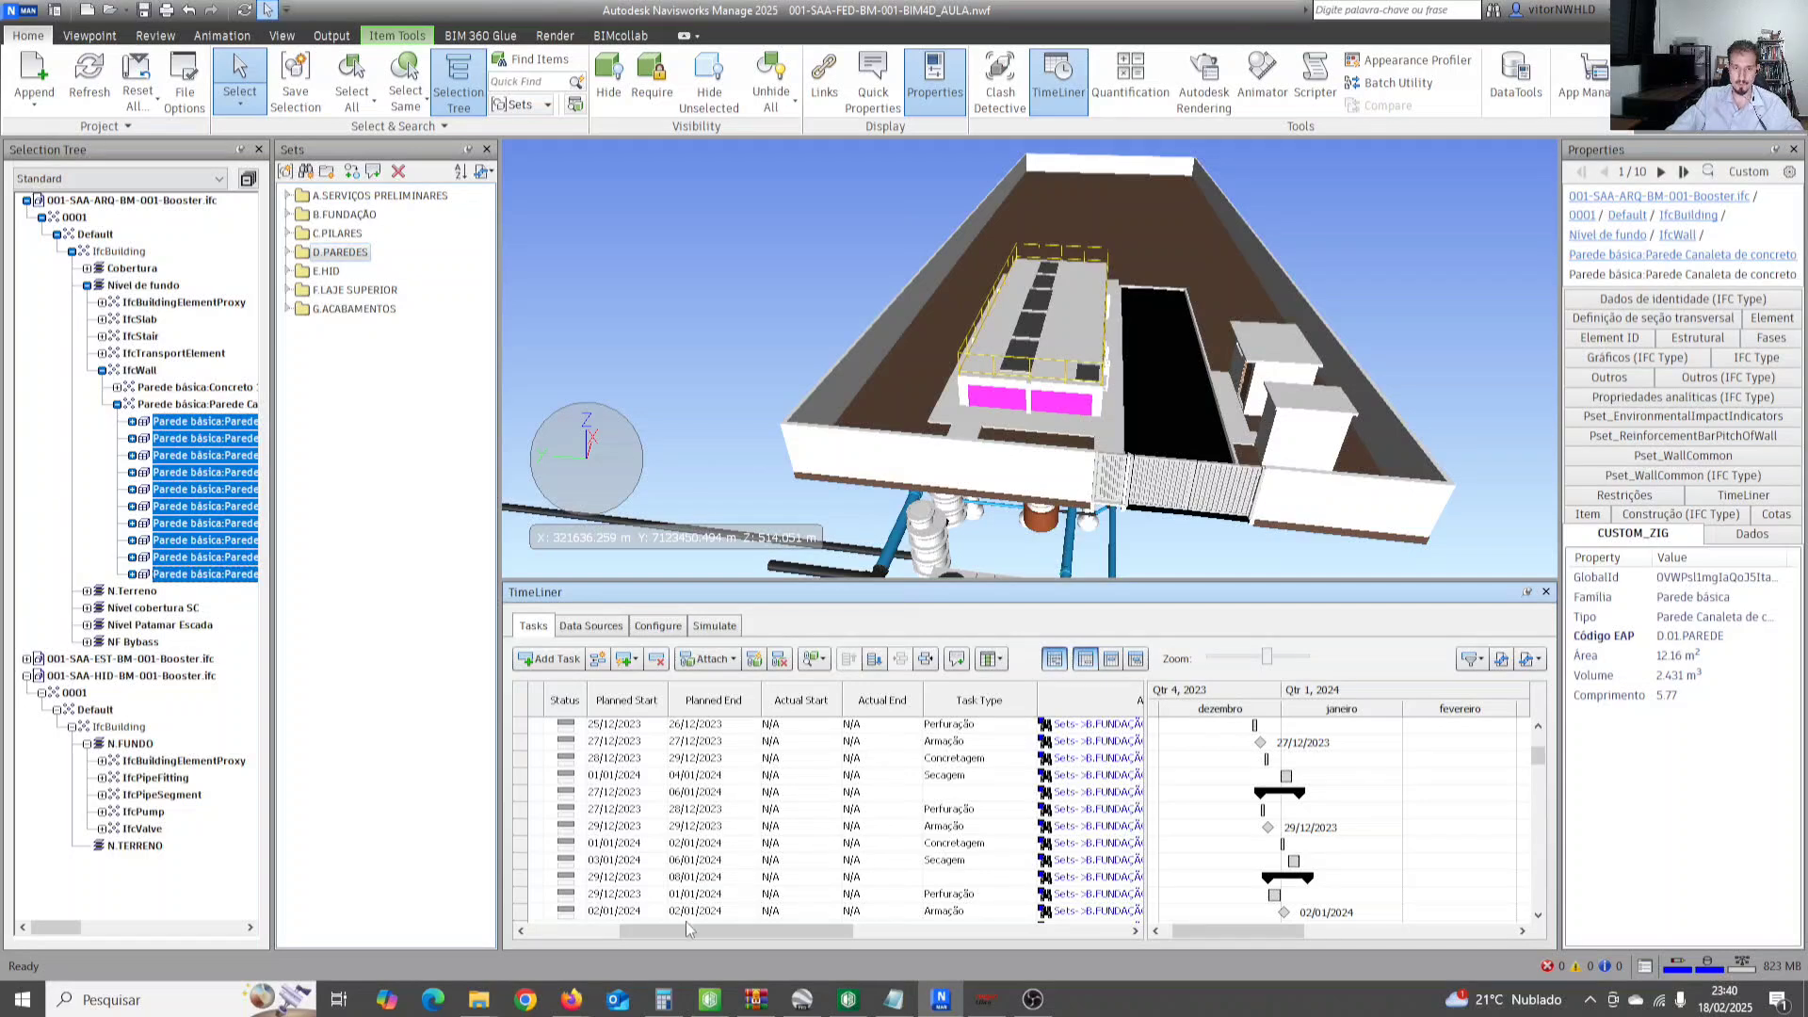
pyautogui.moveTo(687, 929); pyautogui.dragTo(596, 930)
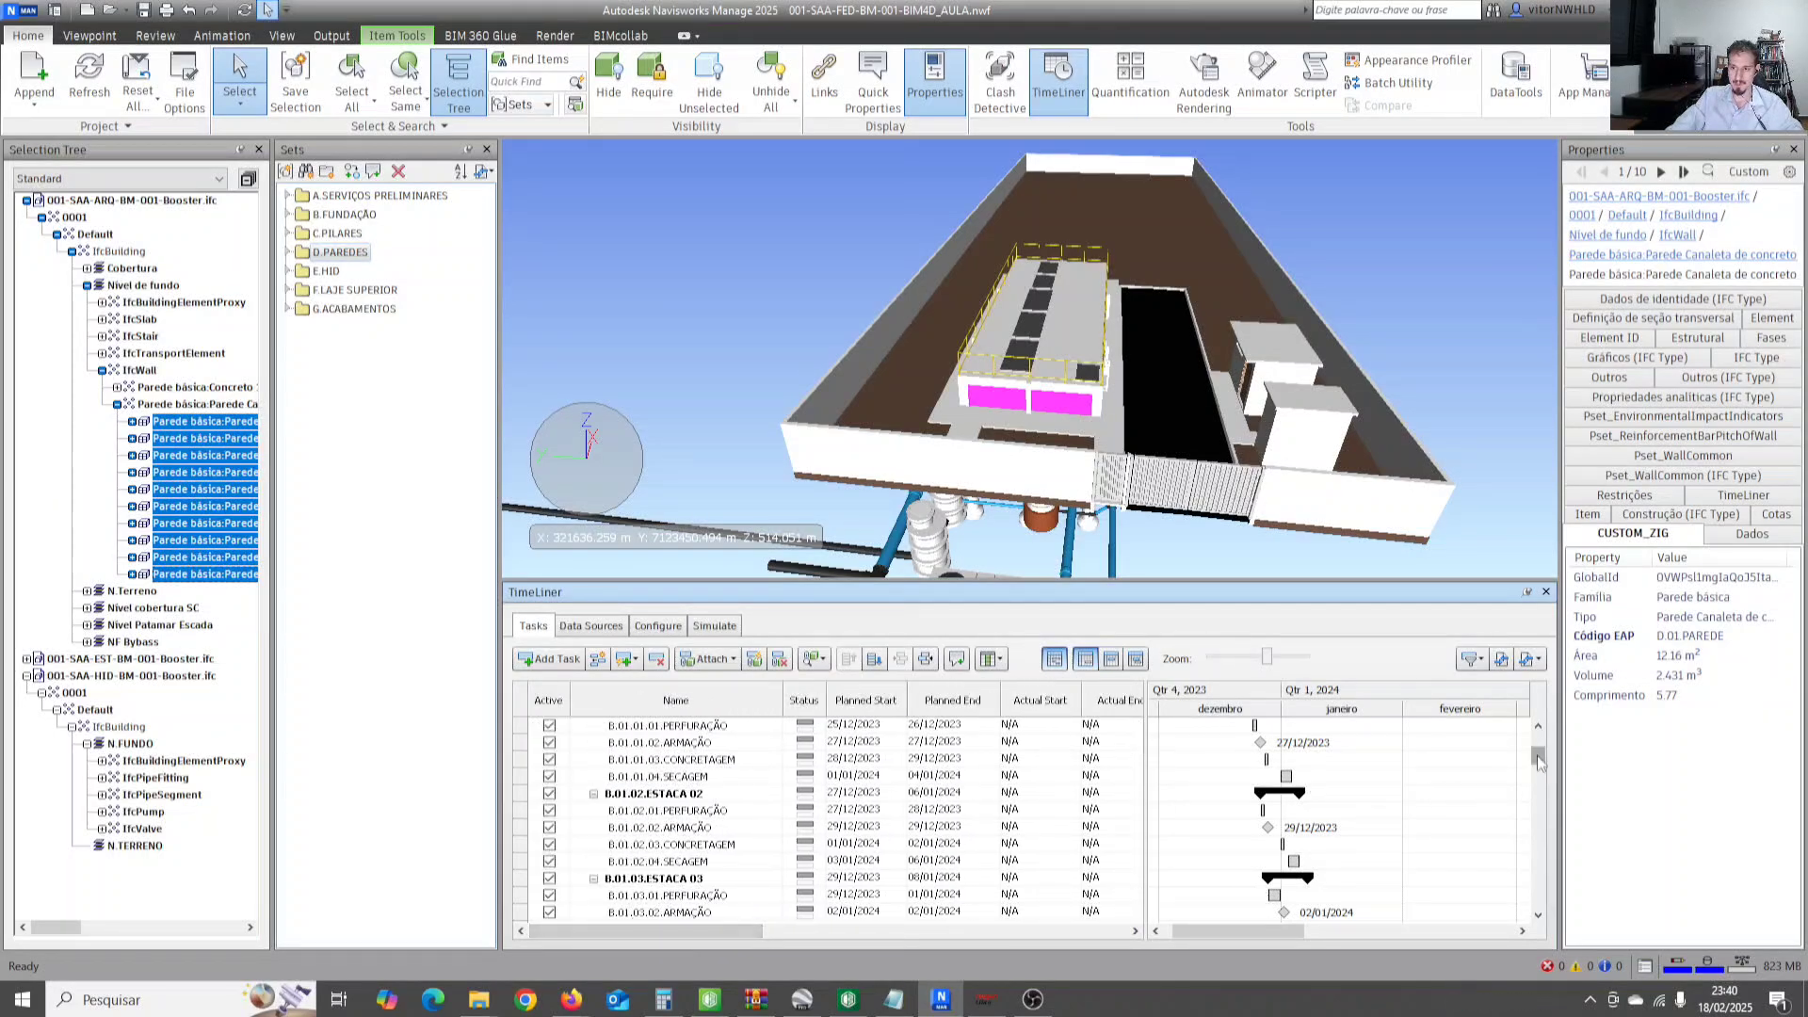
pyautogui.moveTo(1539, 759); pyautogui.dragTo(1539, 739)
# Switch to the ProjectLibre schedule and bring the task table and Gantt chart to the project's first tasks in December 2023.
pyautogui.click(985, 1004)
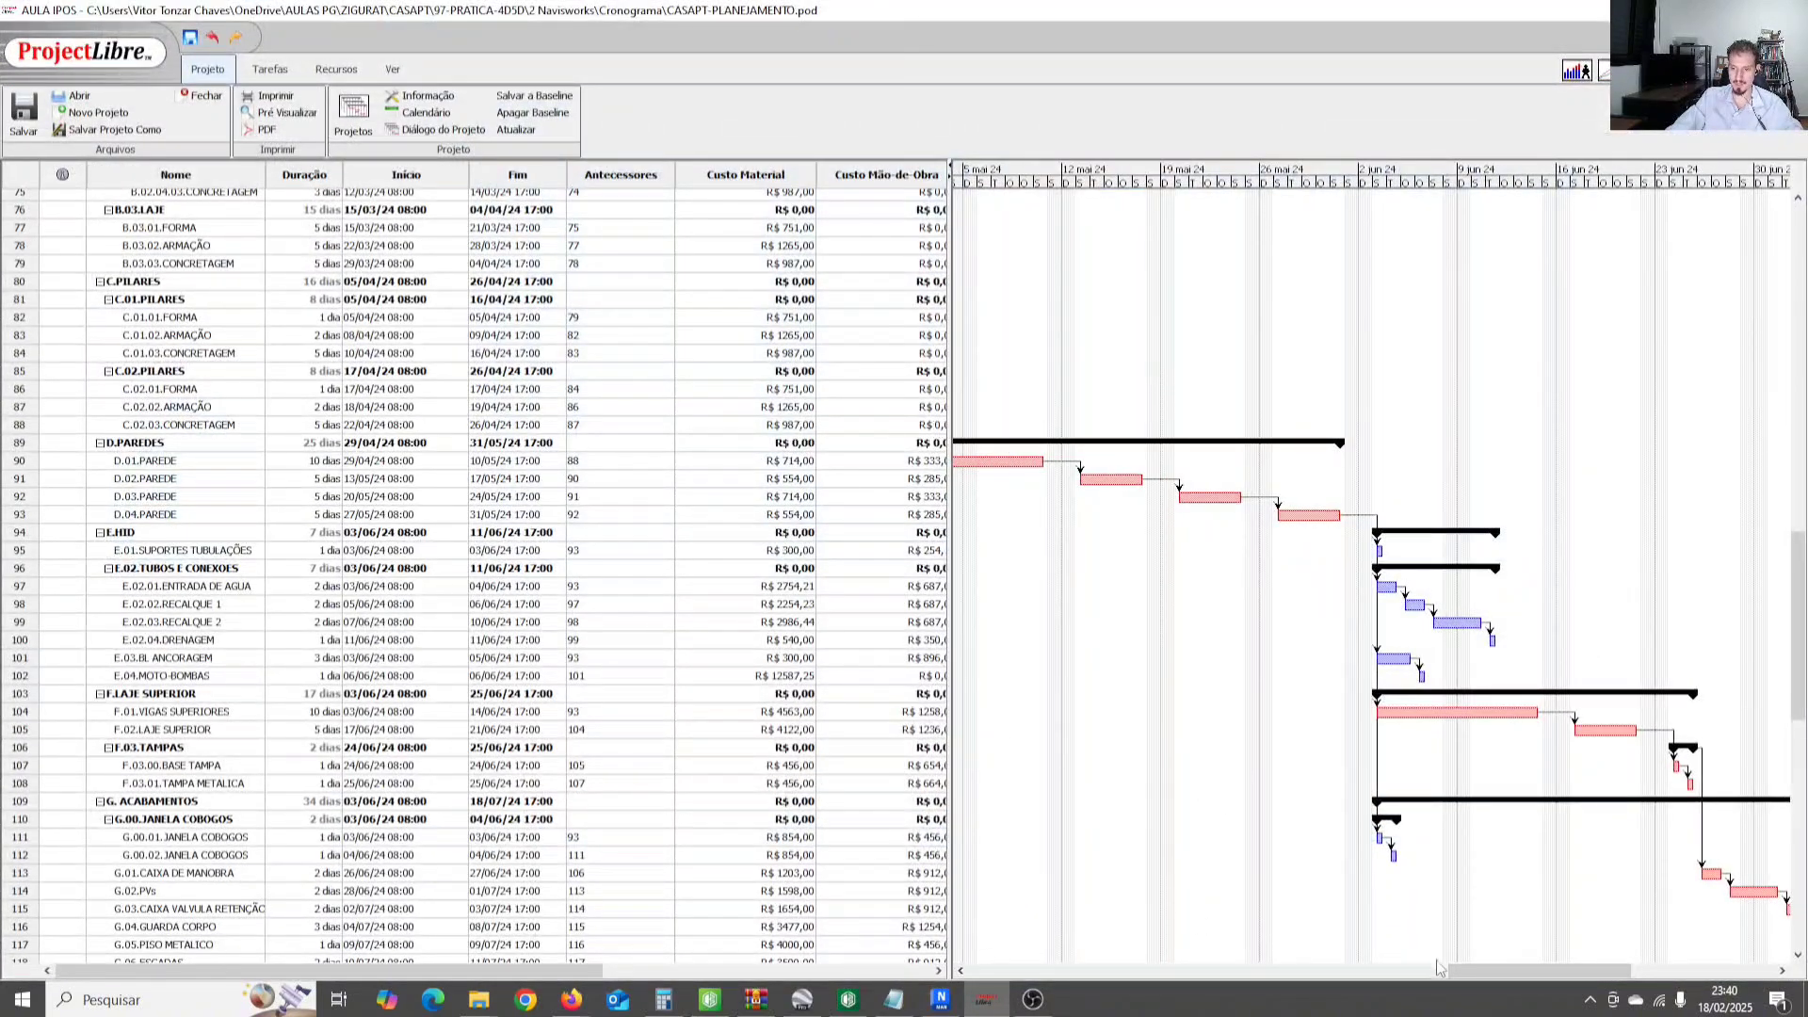
pyautogui.moveTo(1455, 970); pyautogui.dragTo(1301, 973)
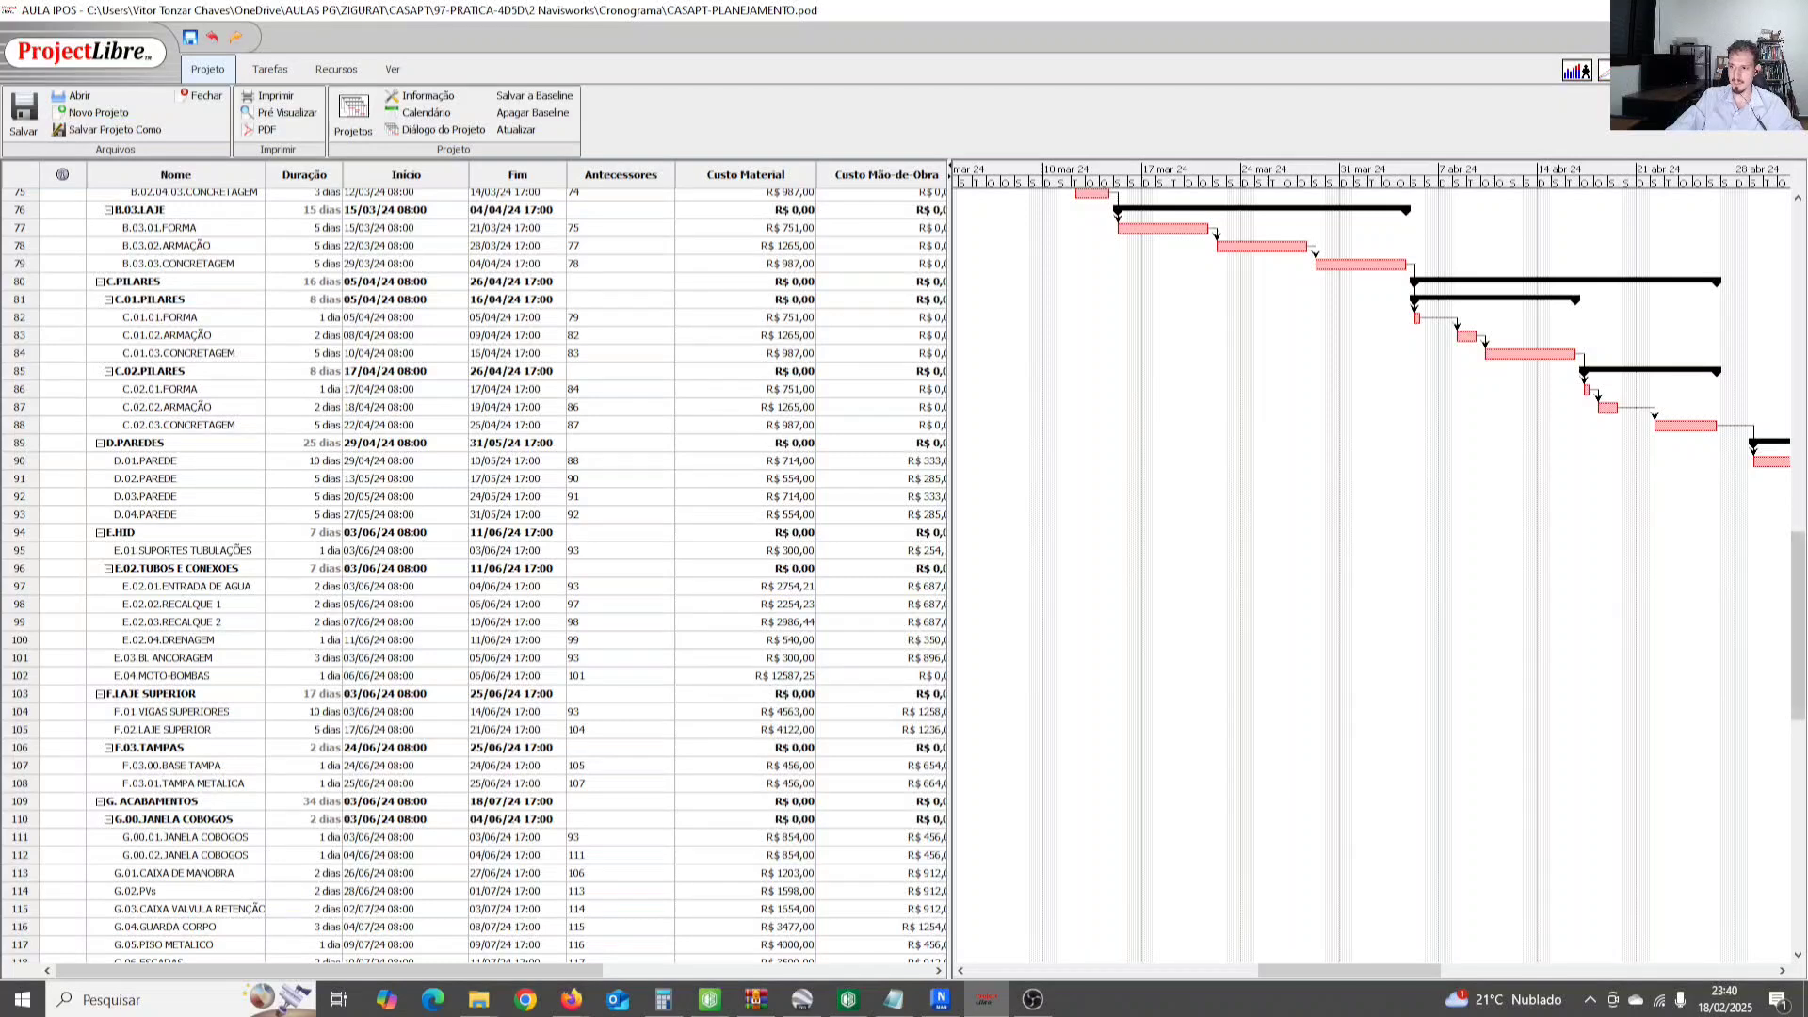
pyautogui.moveTo(1797, 589); pyautogui.dragTo(1774, 464)
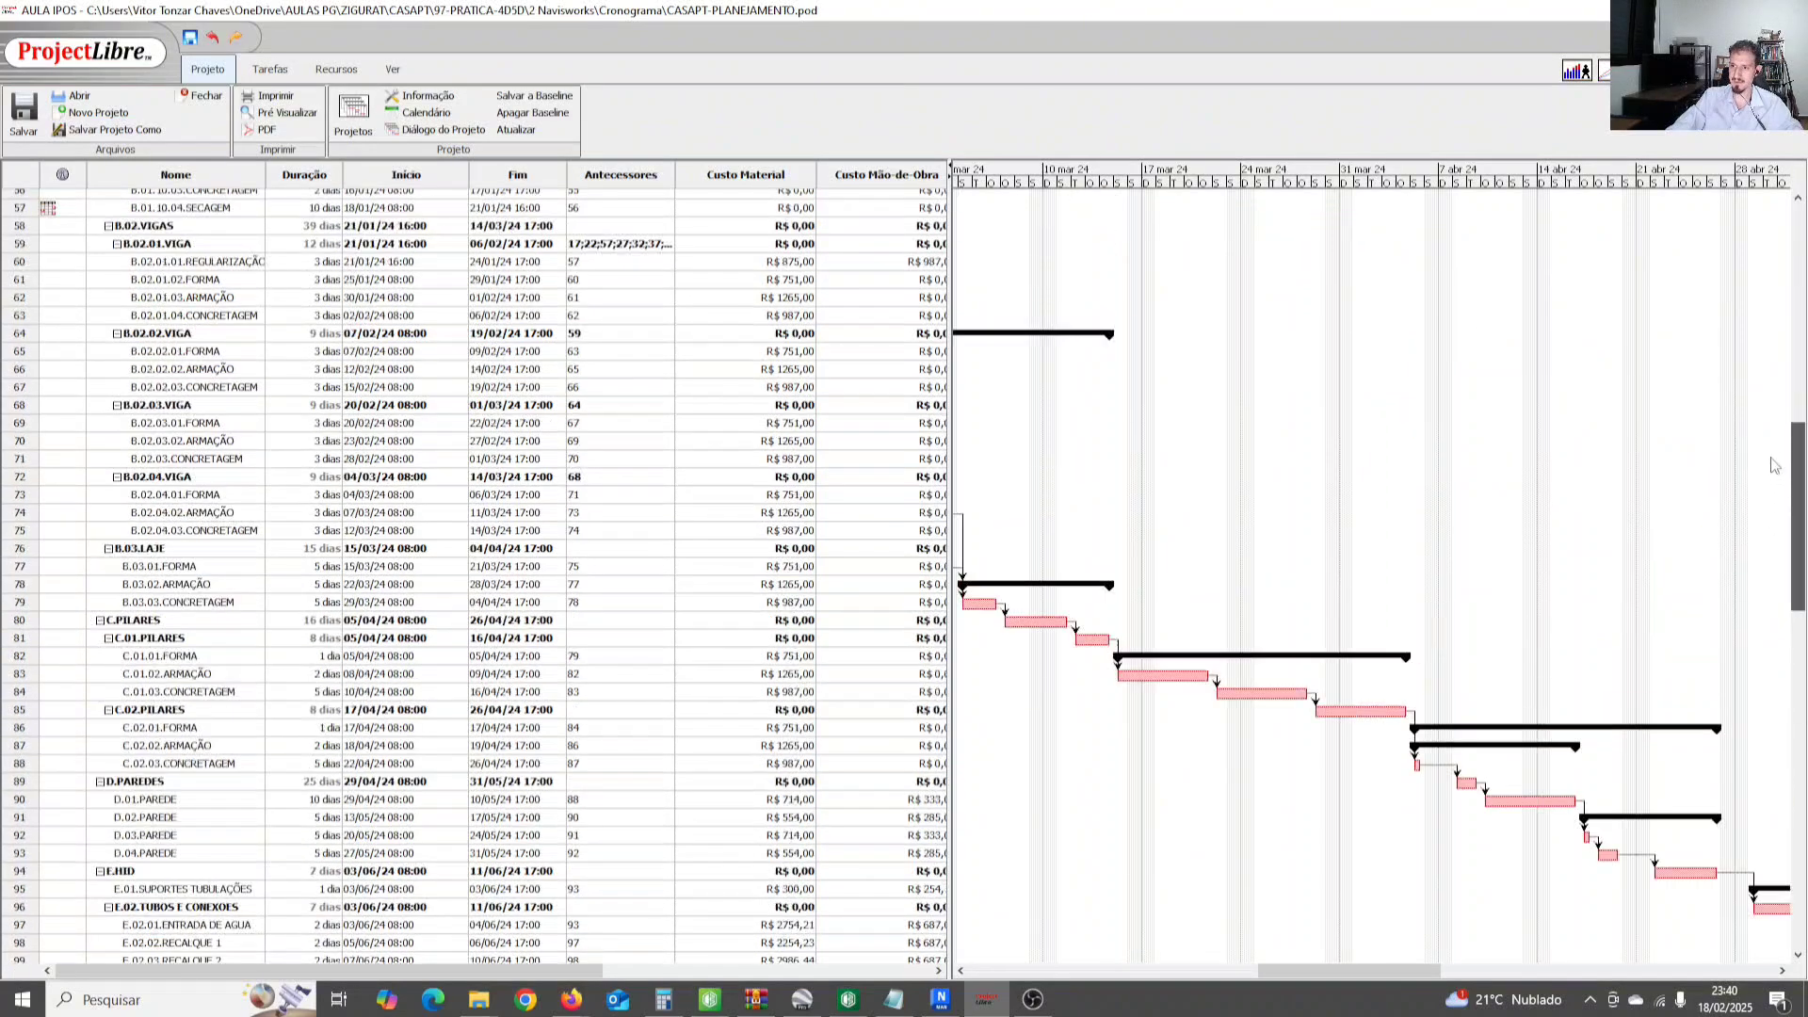
pyautogui.scroll(10, 1774, 464)
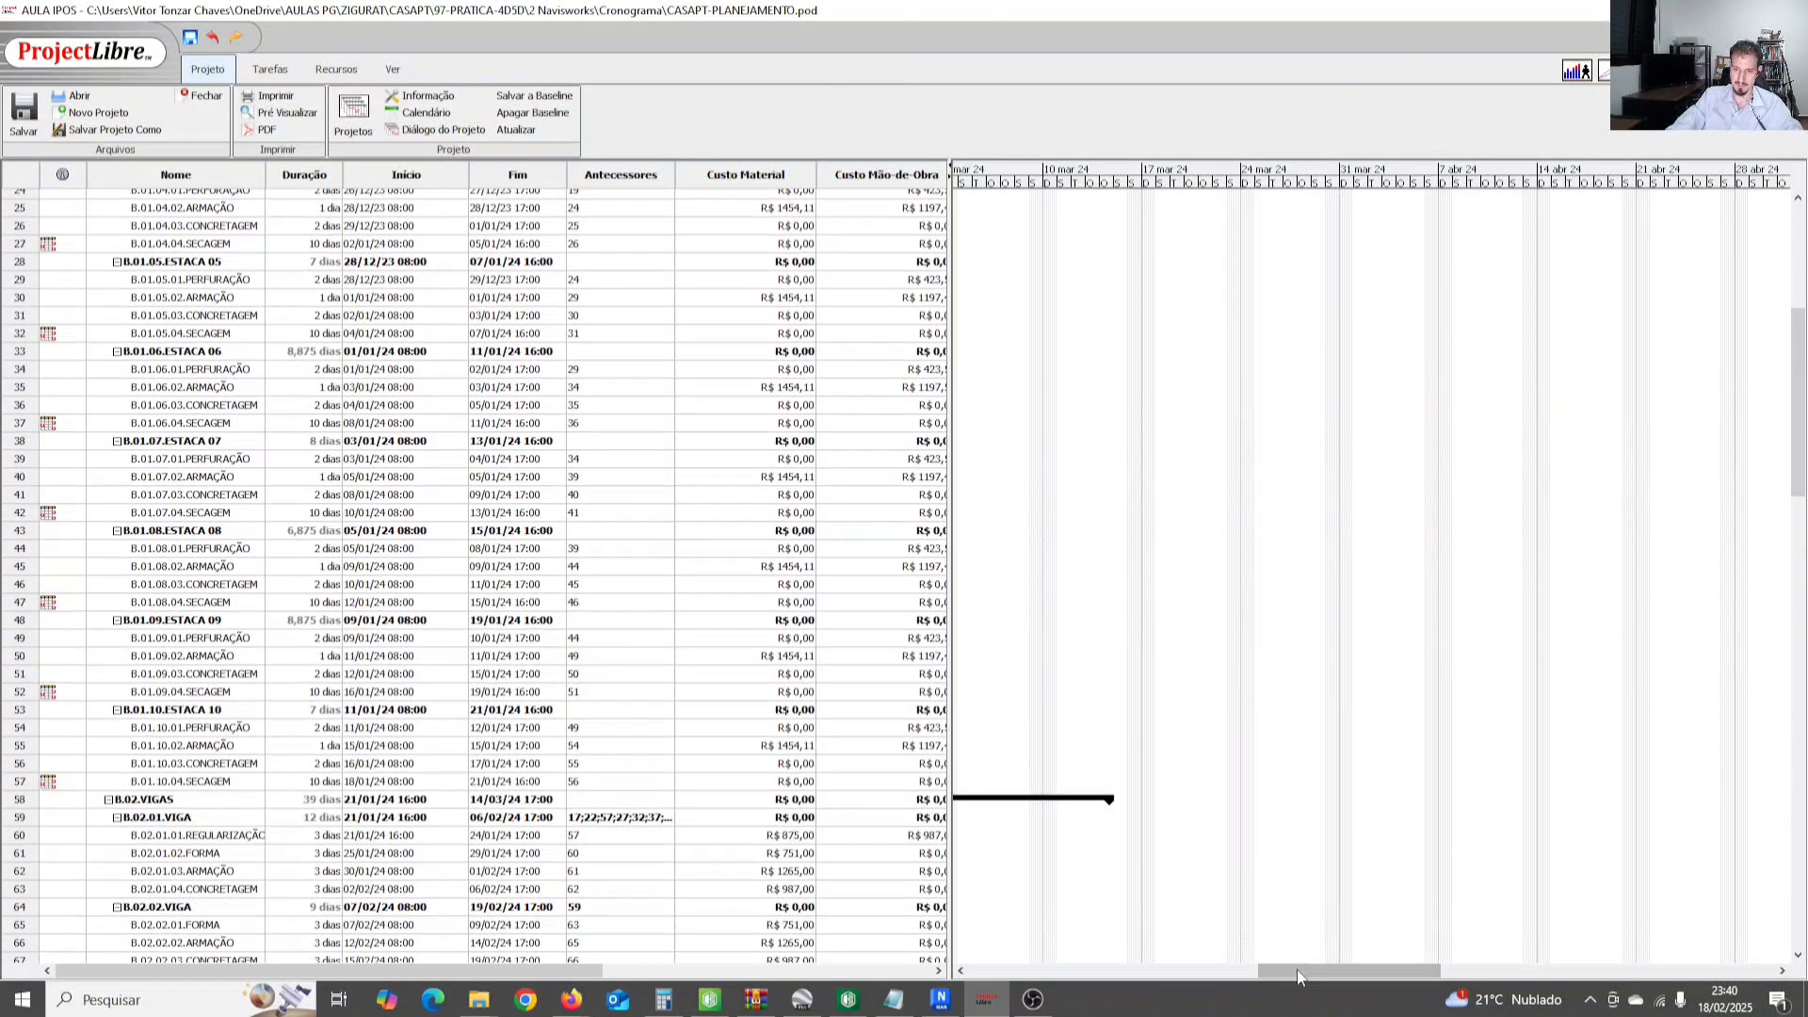
pyautogui.moveTo(1297, 969); pyautogui.dragTo(1015, 890)
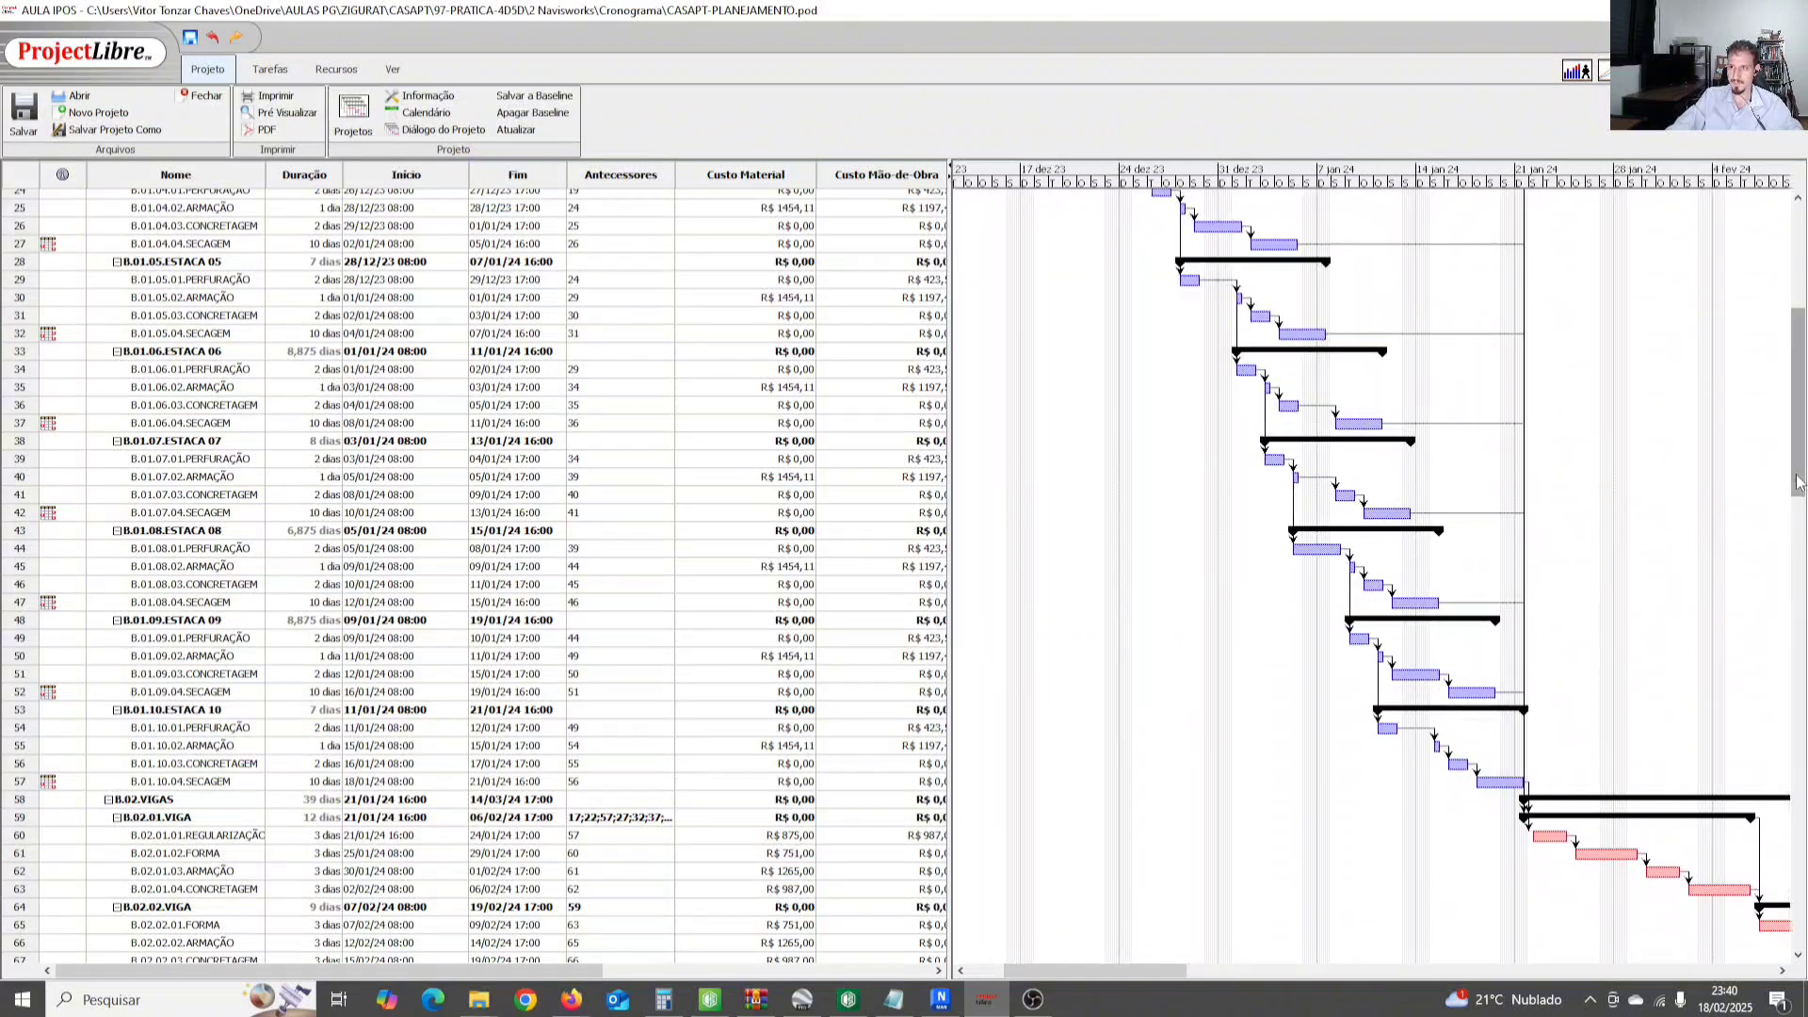
pyautogui.moveTo(1797, 482); pyautogui.dragTo(1777, 377)
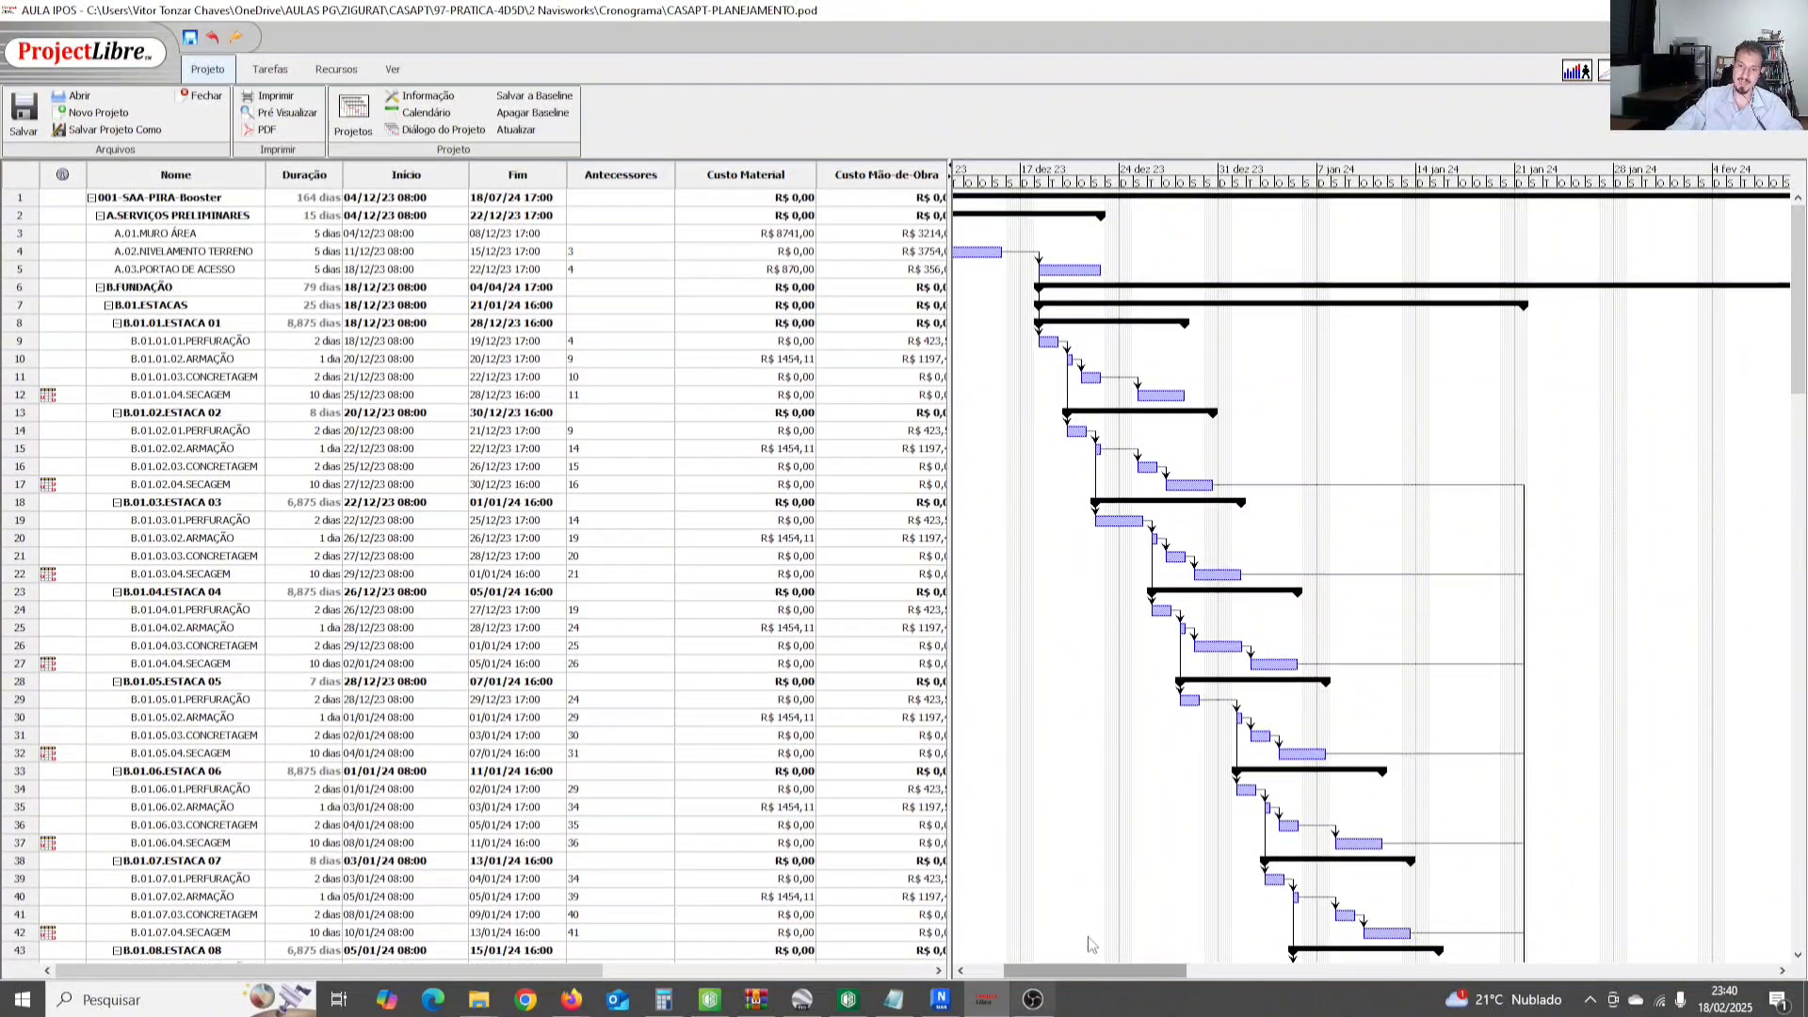
pyautogui.moveTo(1086, 974); pyautogui.dragTo(1070, 974)
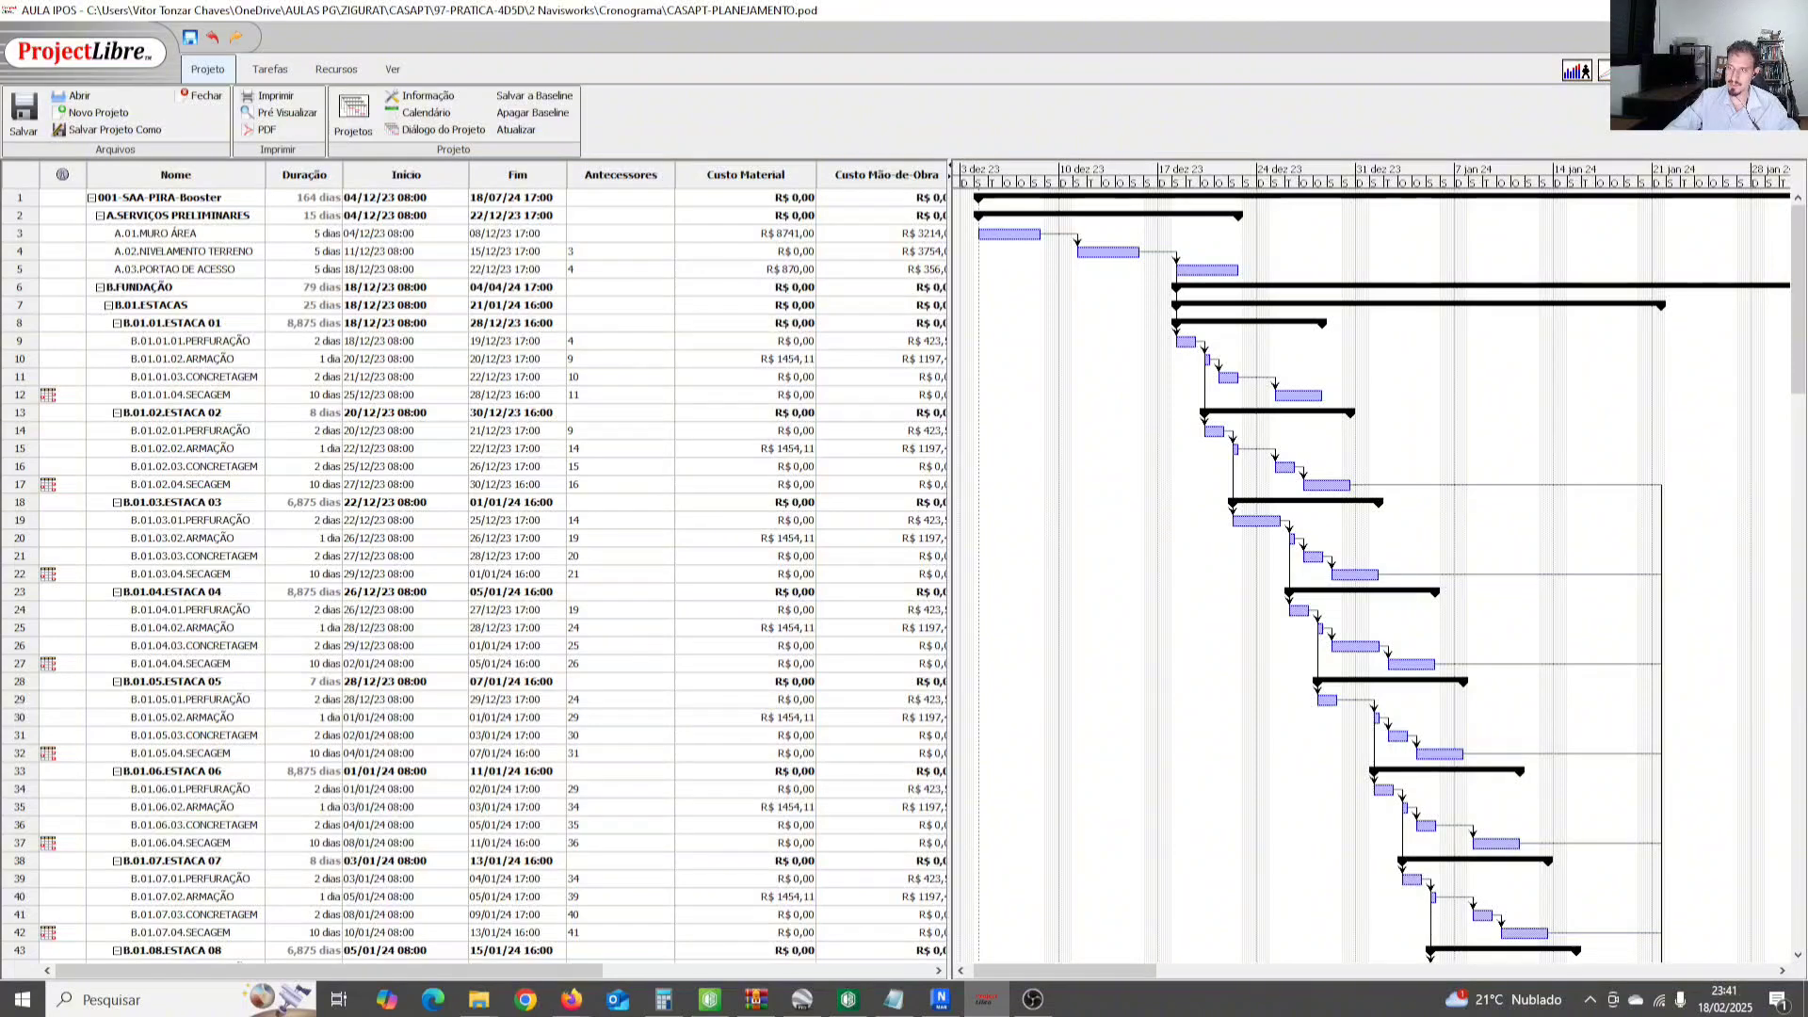
# Examine the schedule's task rows and Gantt bars from the foundation piles through to the G.ACABAMENTOS tasks.
pyautogui.scroll(-11, 1413, 574)
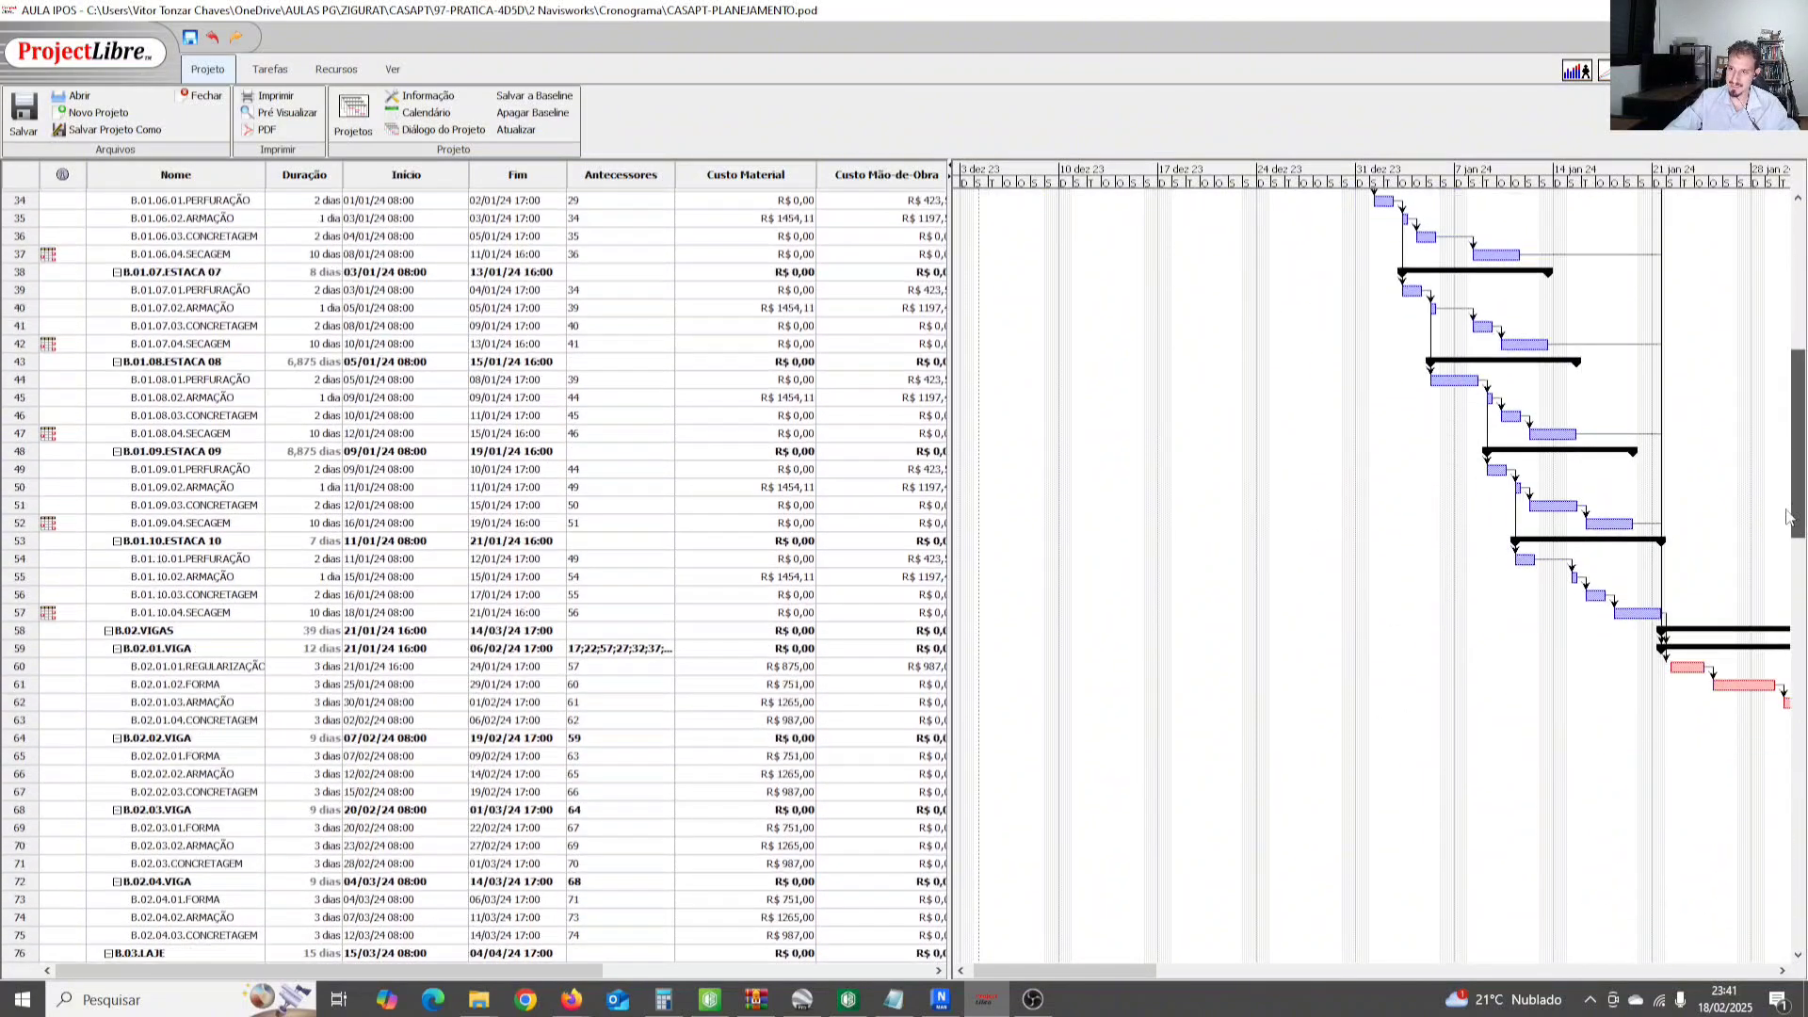
pyautogui.moveTo(1083, 975); pyautogui.dragTo(1305, 976)
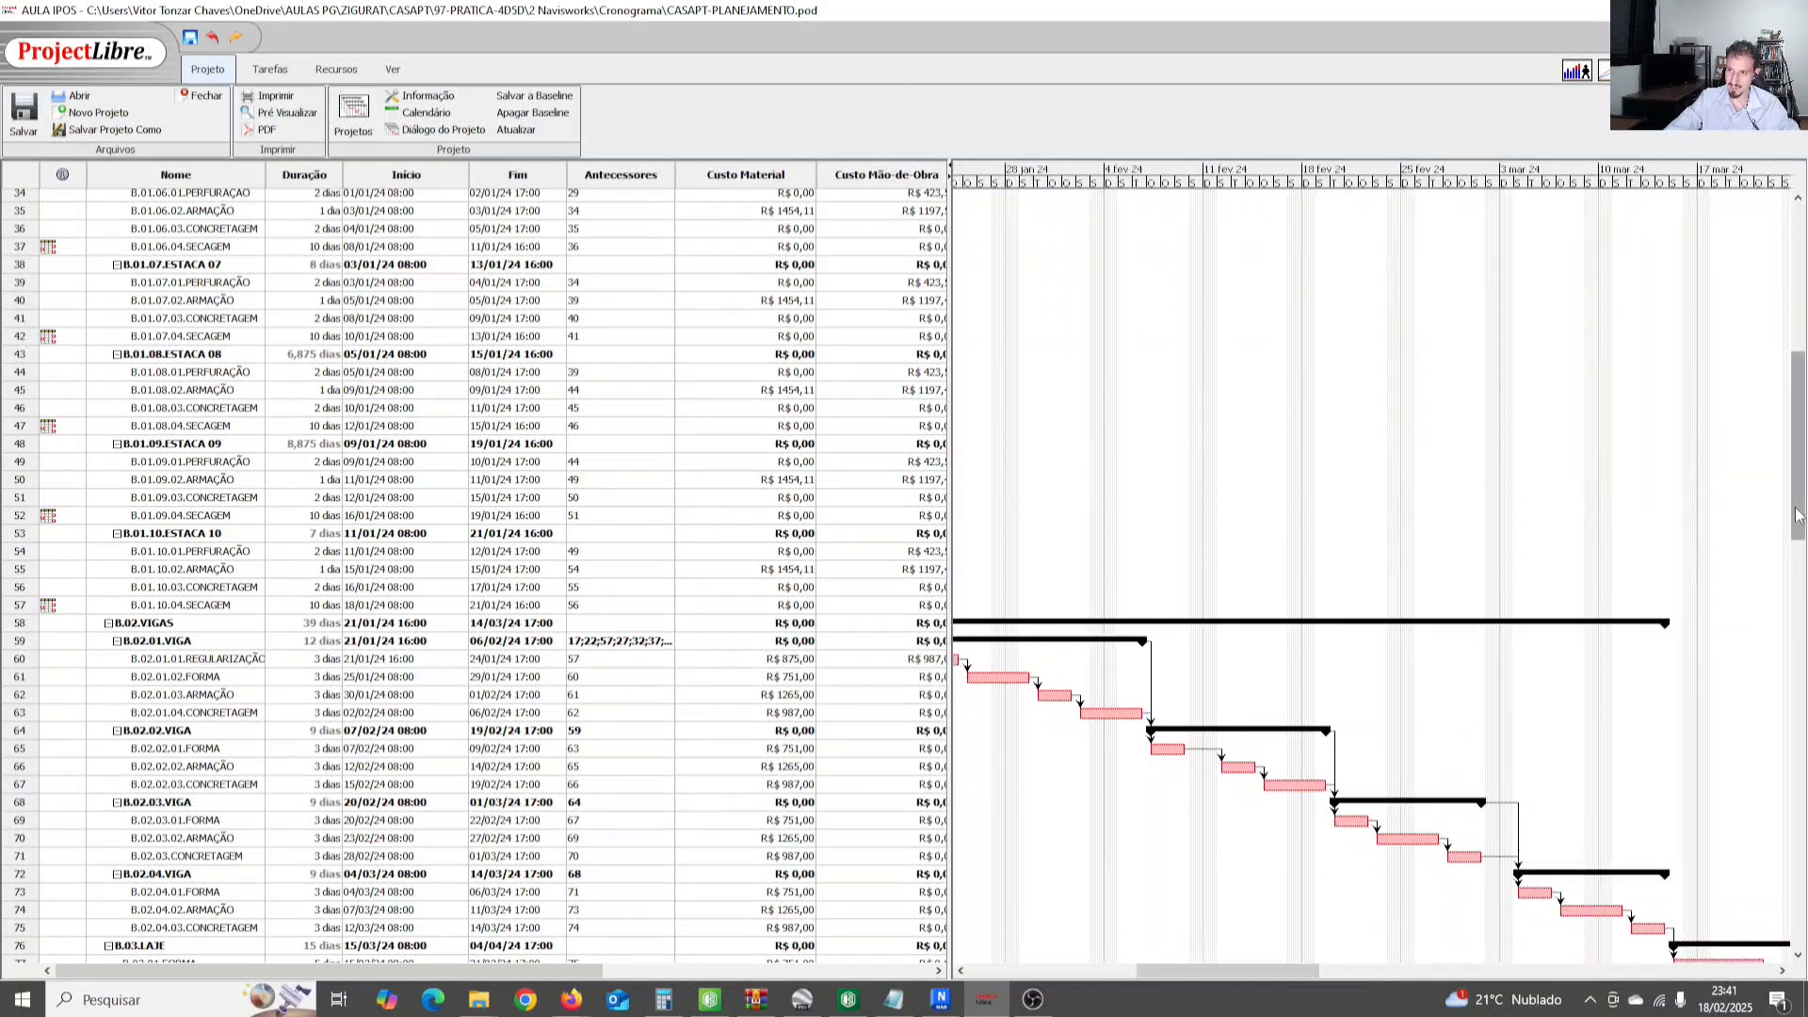
pyautogui.scroll(-8, 1375, 575)
pyautogui.moveTo(1250, 975); pyautogui.dragTo(1518, 949)
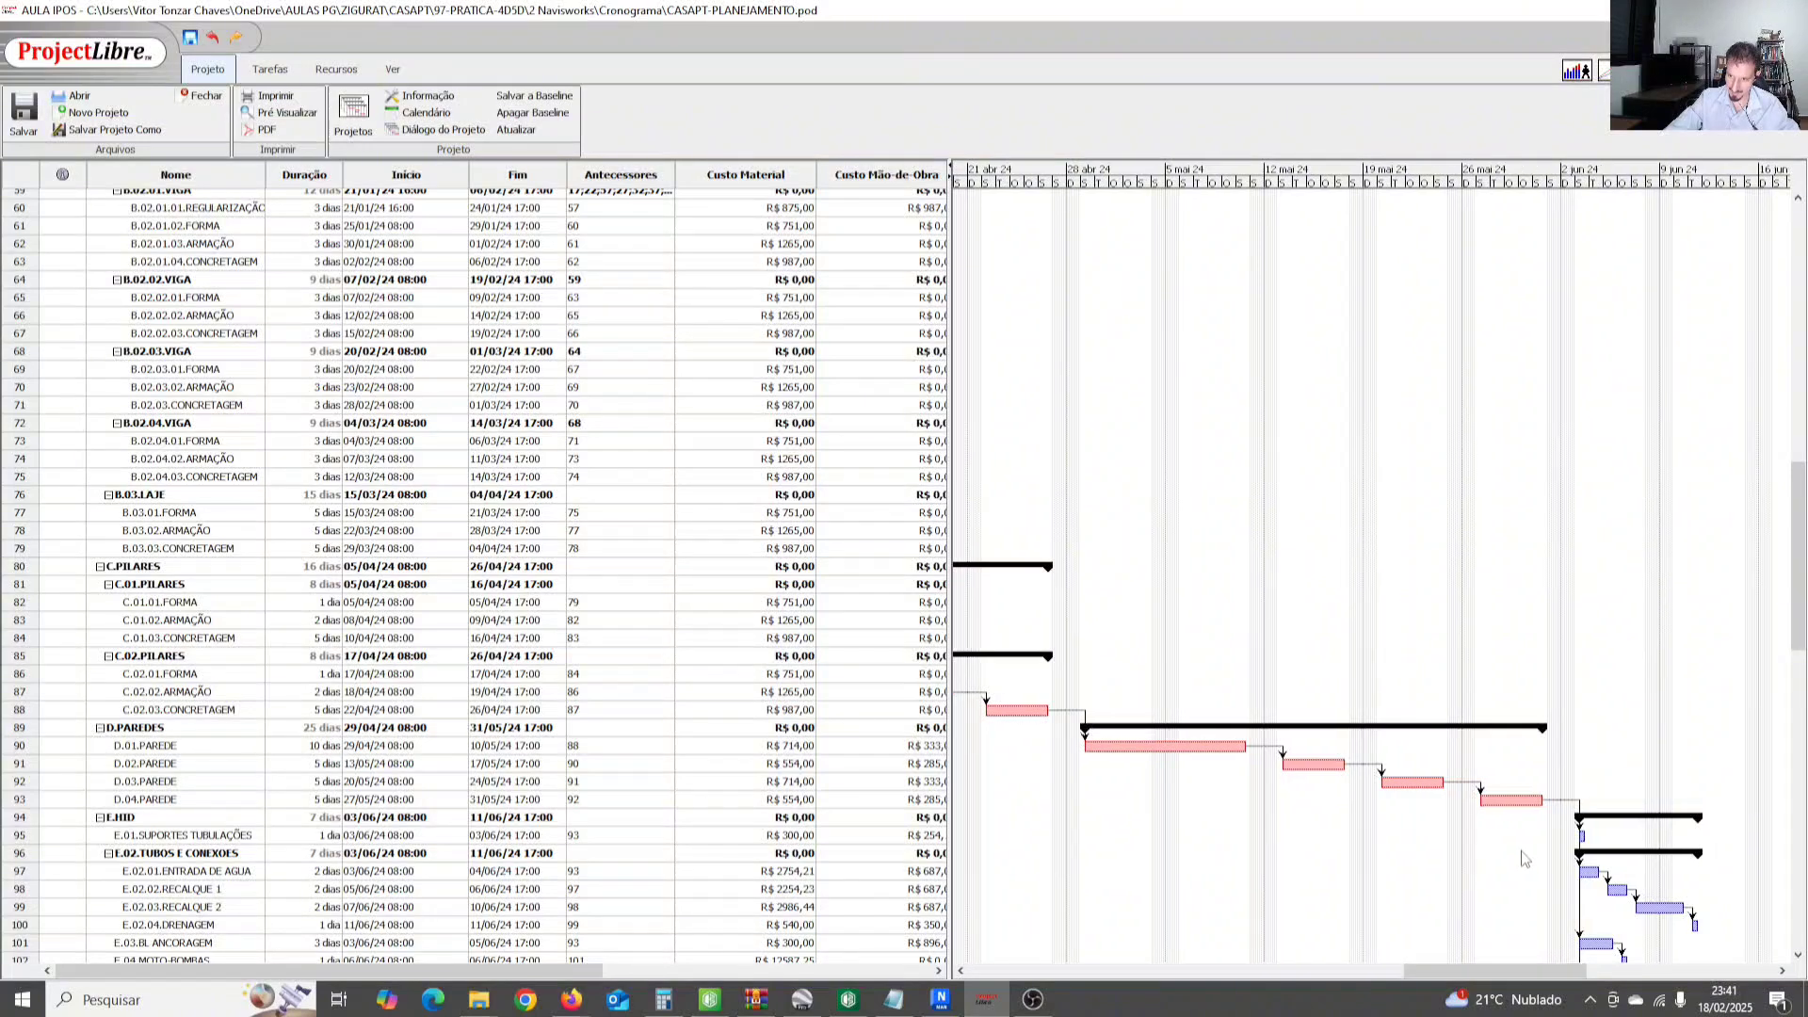
pyautogui.scroll(-9, 1797, 542)
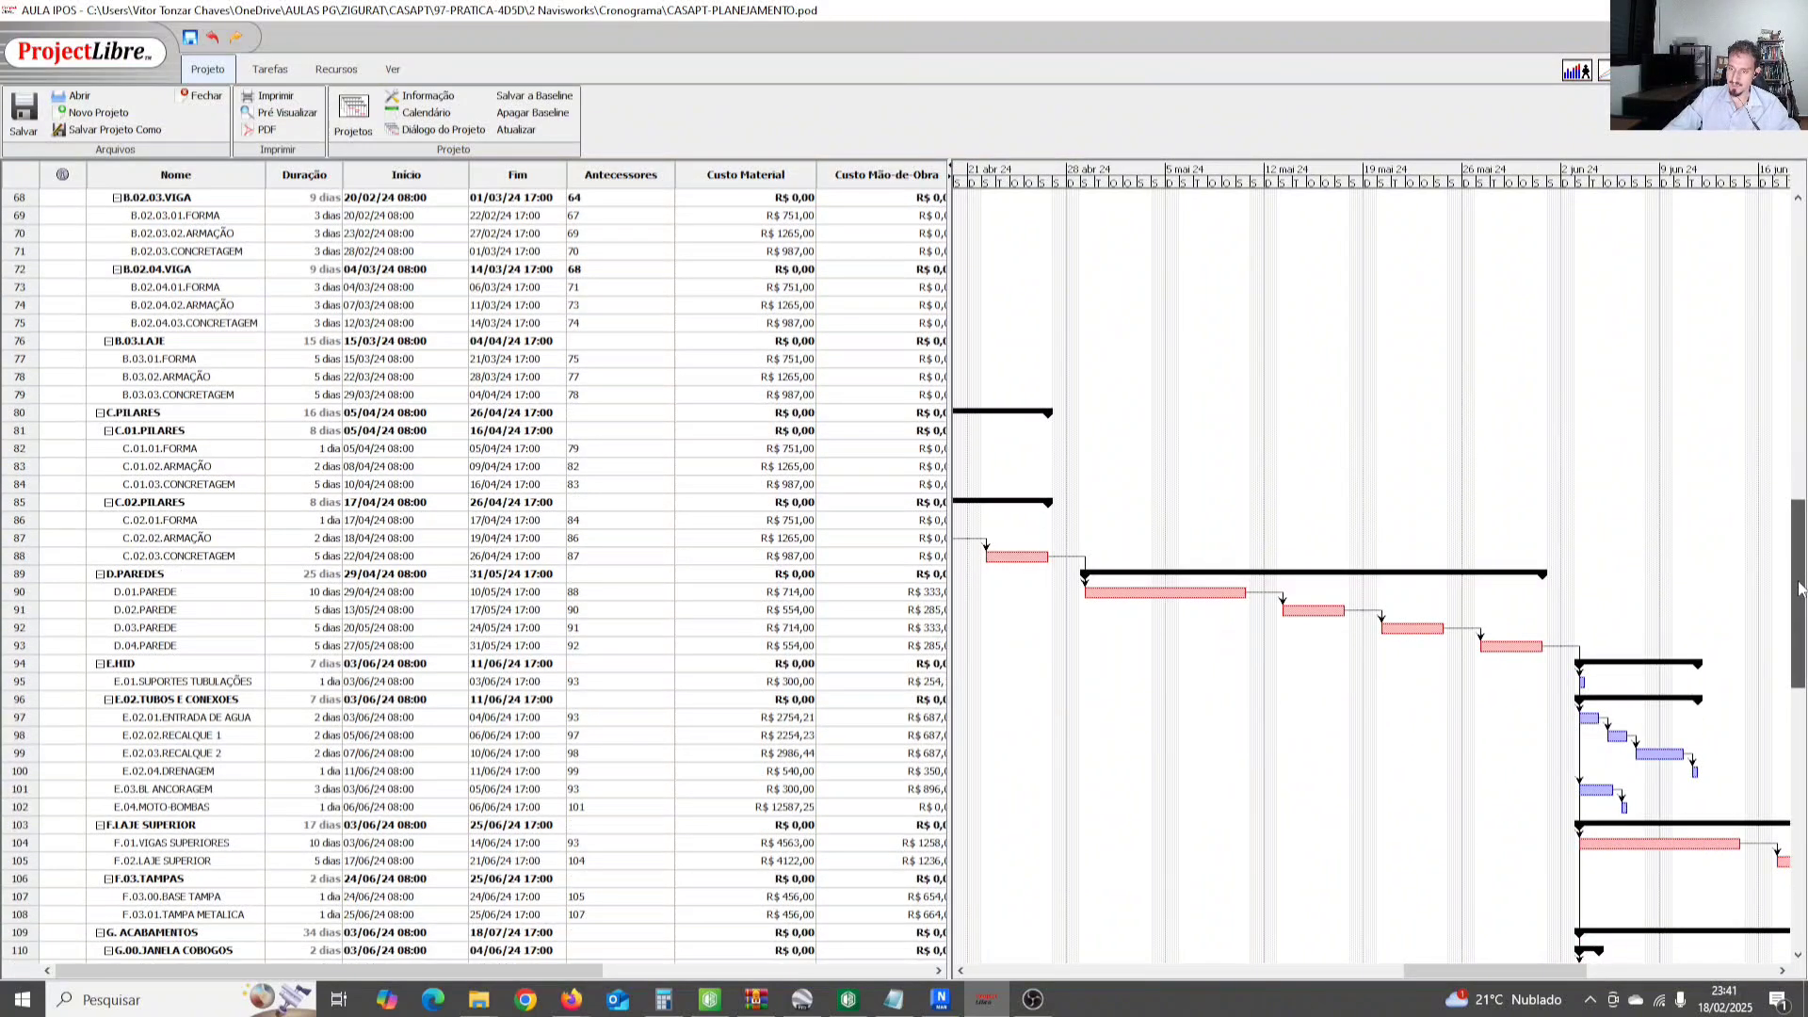
pyautogui.moveTo(1549, 970); pyautogui.dragTo(1555, 970)
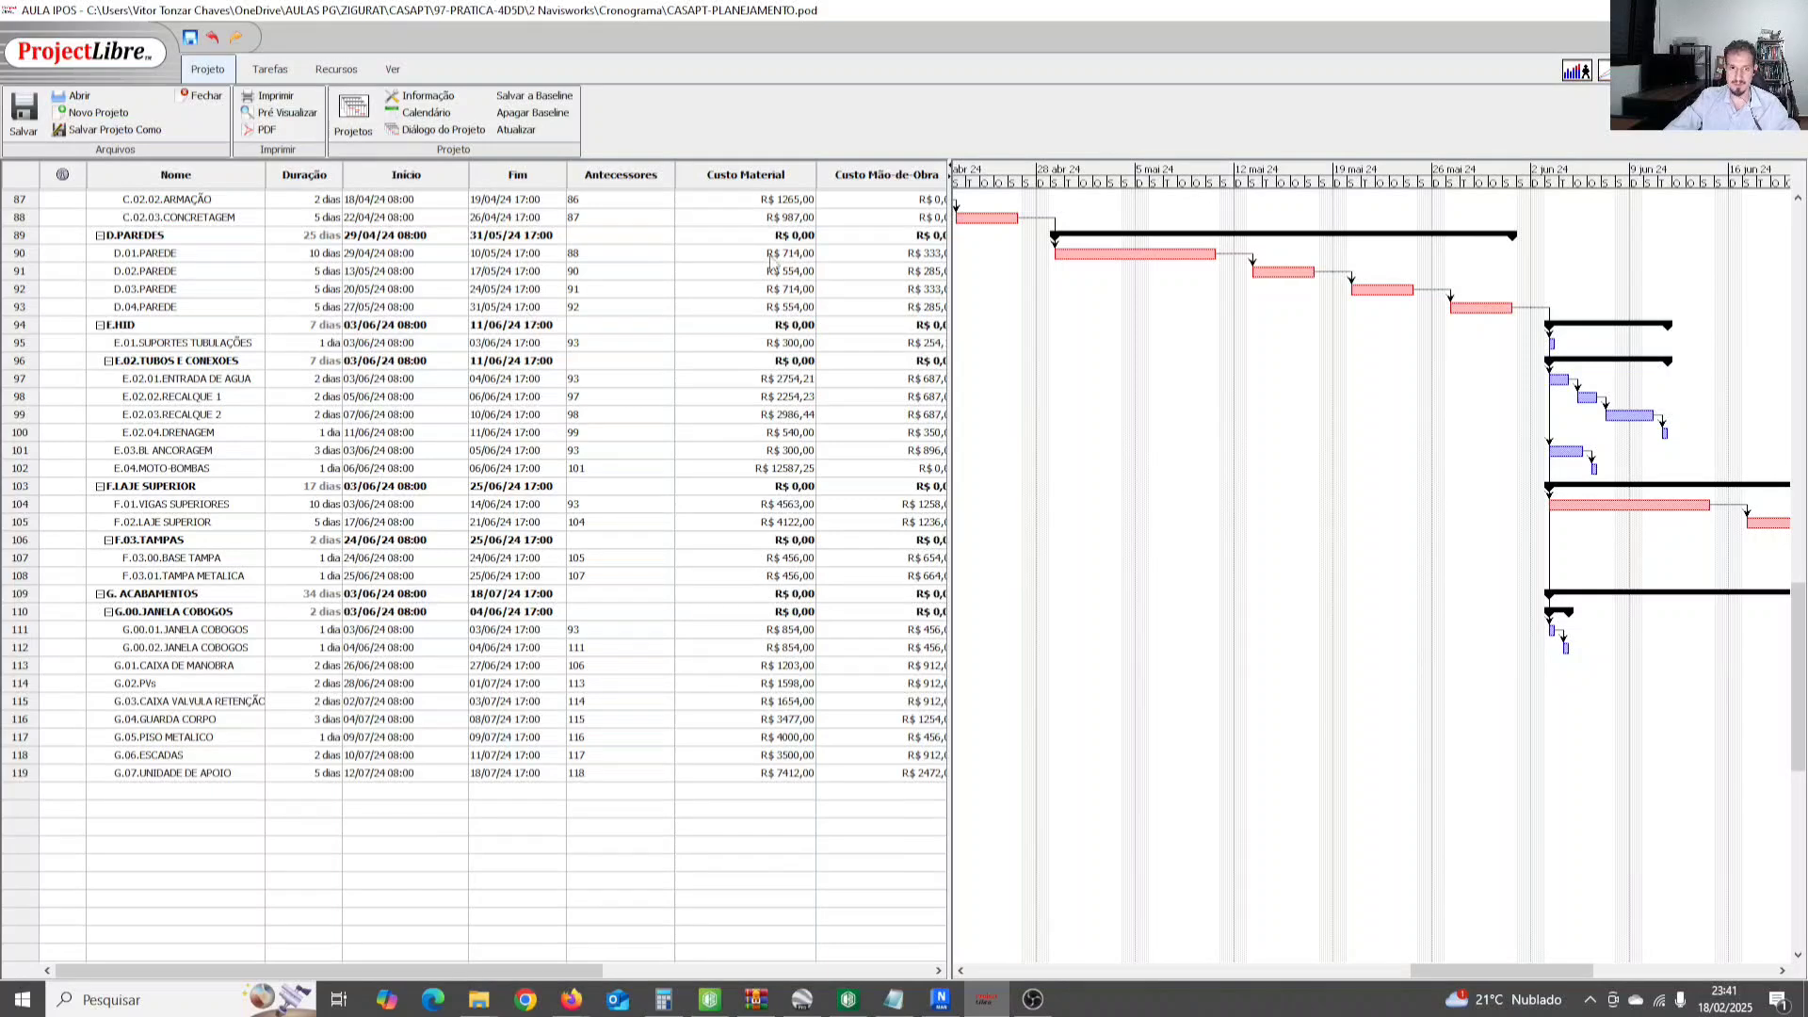
# Switch back to Navisworks, check TimeLiner's existing CSV data source and the source types that can be added, and return to the task list.
pyautogui.hotkey('alt', 'Tab')
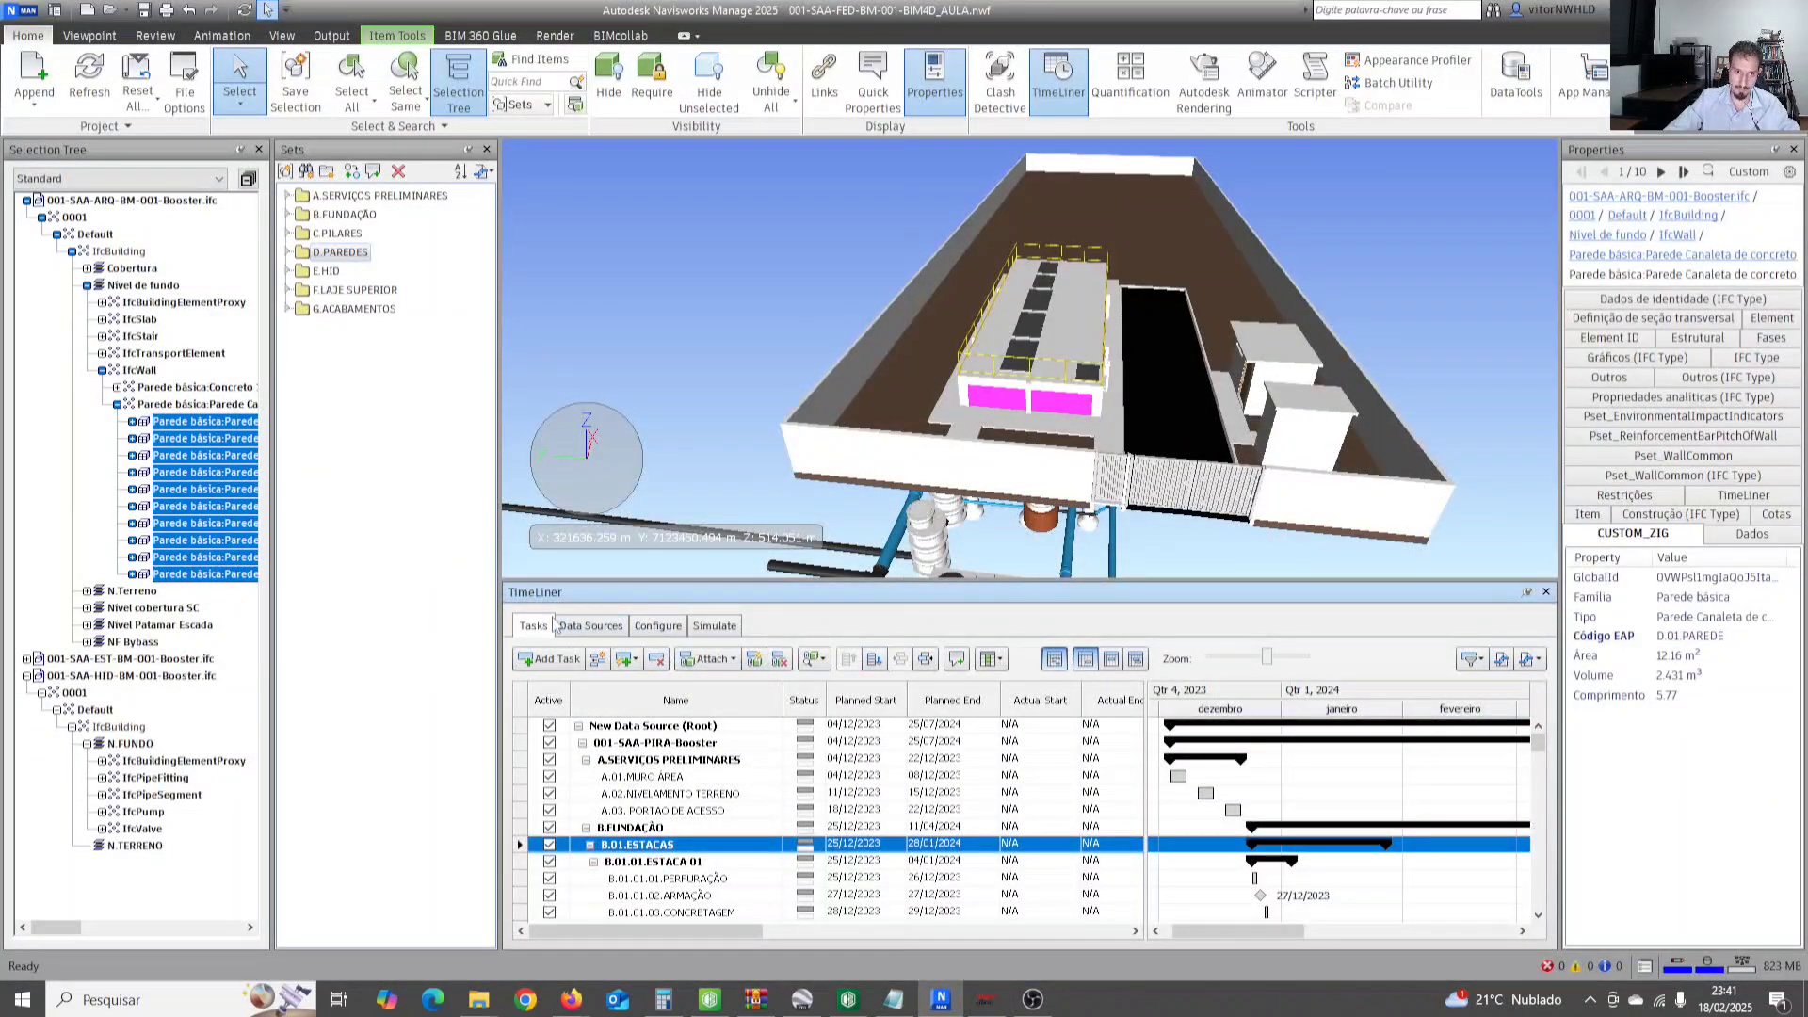
pyautogui.click(592, 627)
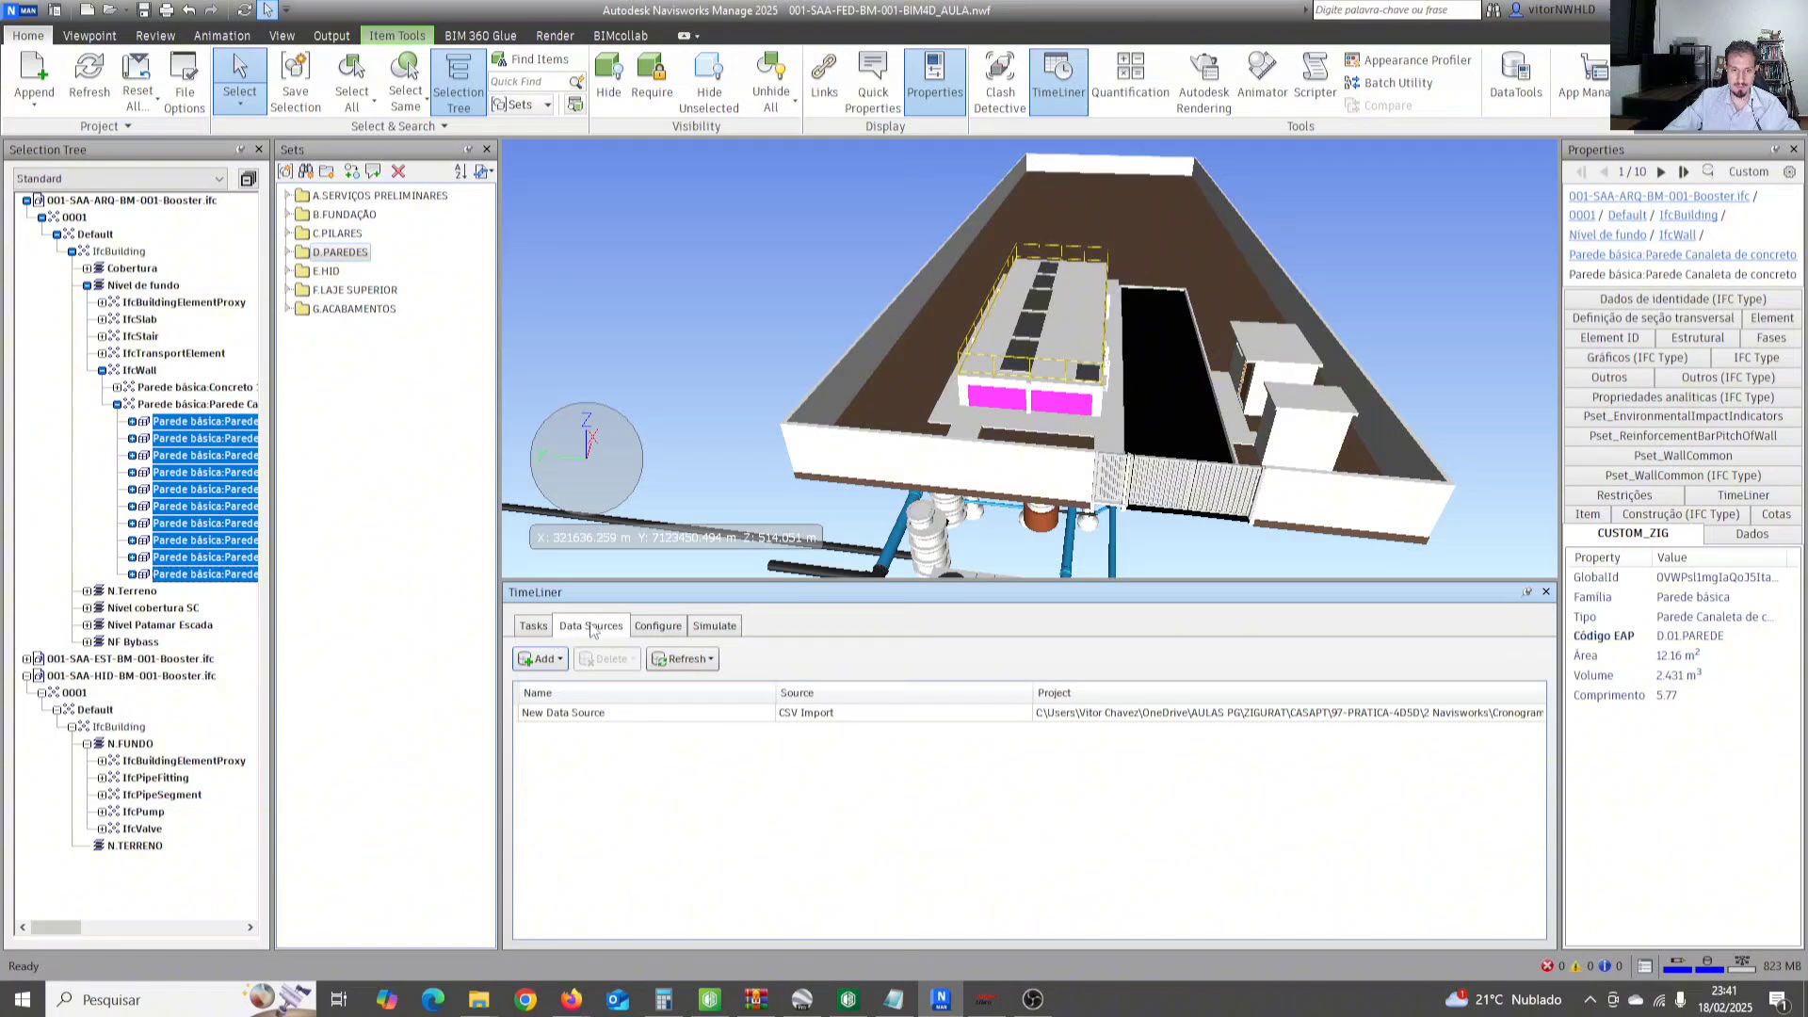
pyautogui.click(586, 713)
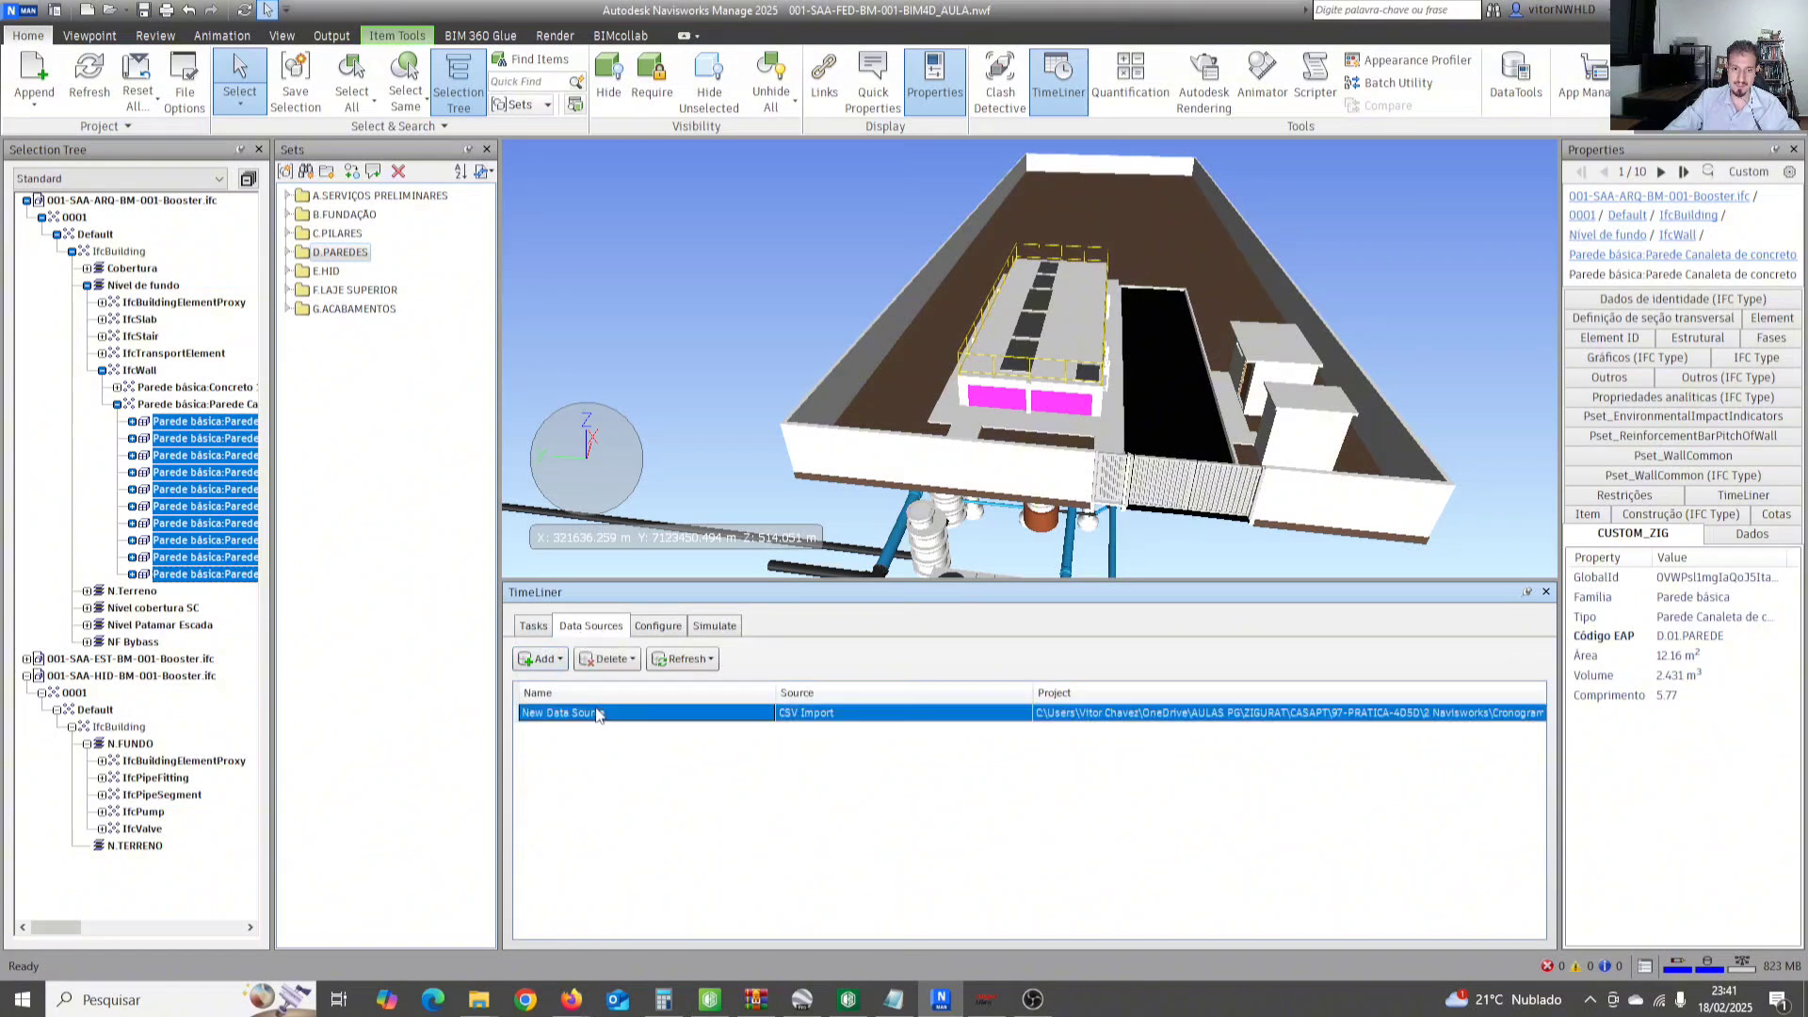
pyautogui.click(540, 659)
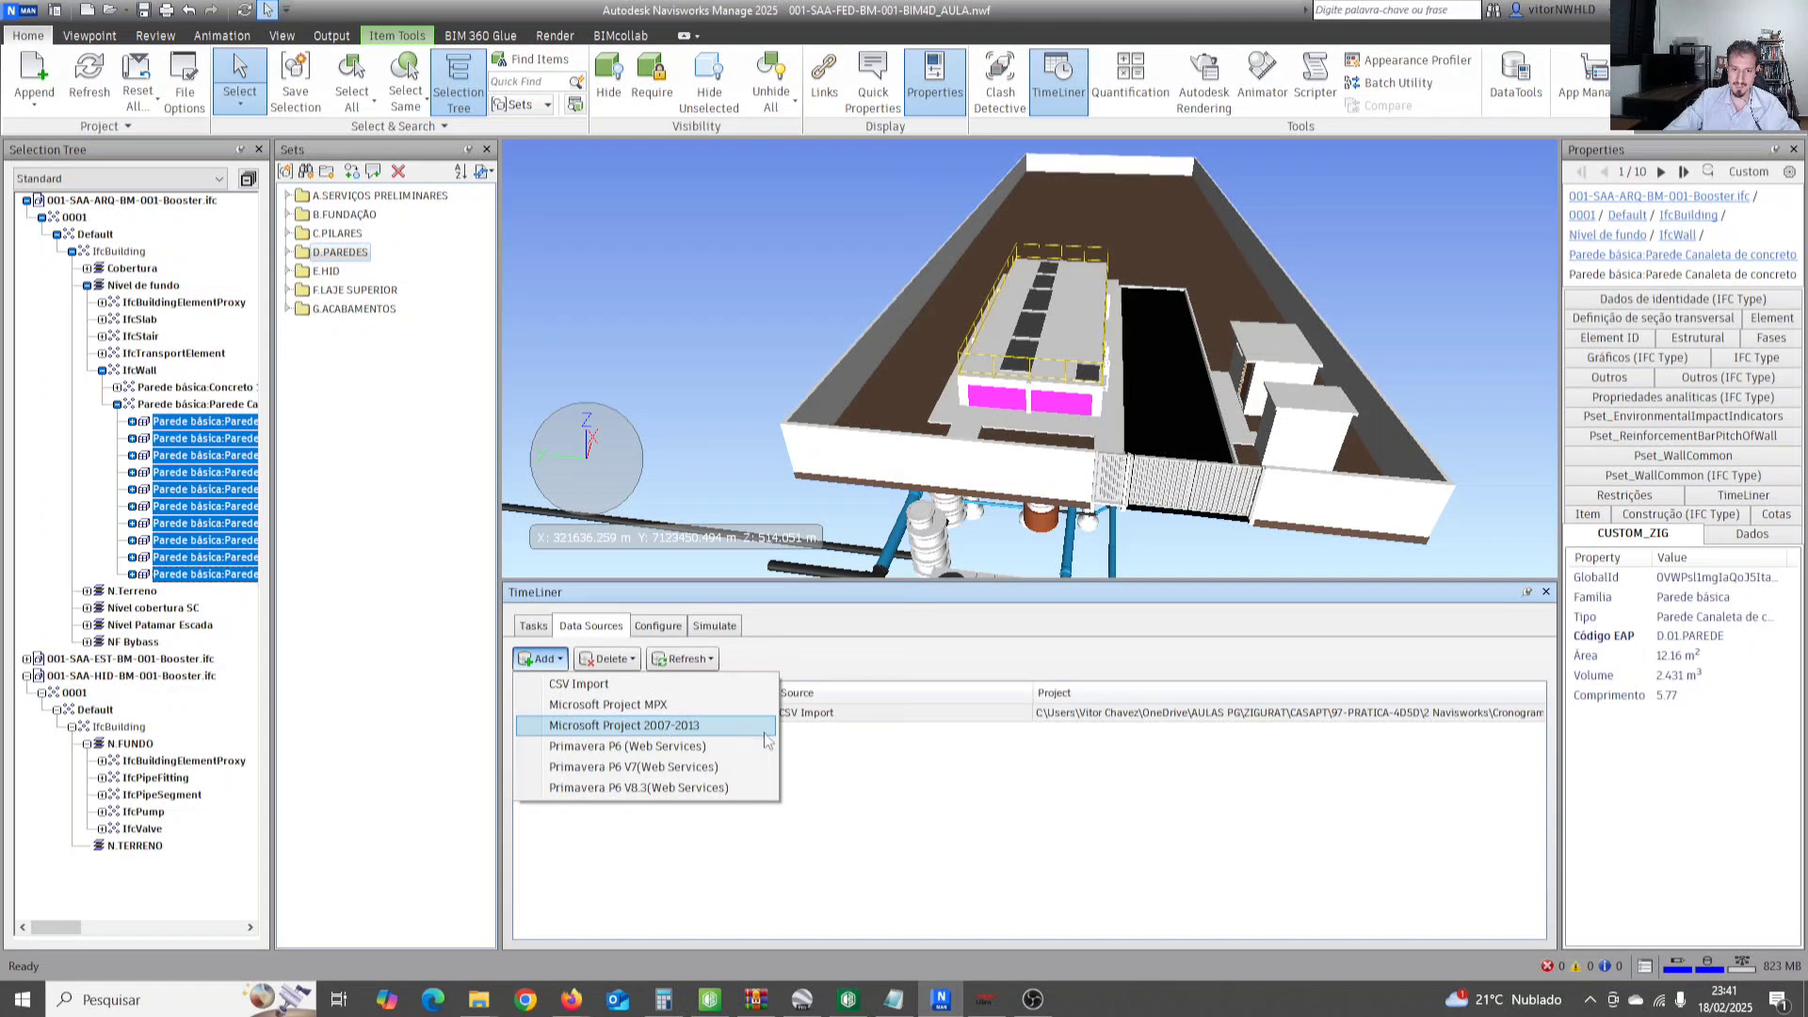
pyautogui.click(937, 821)
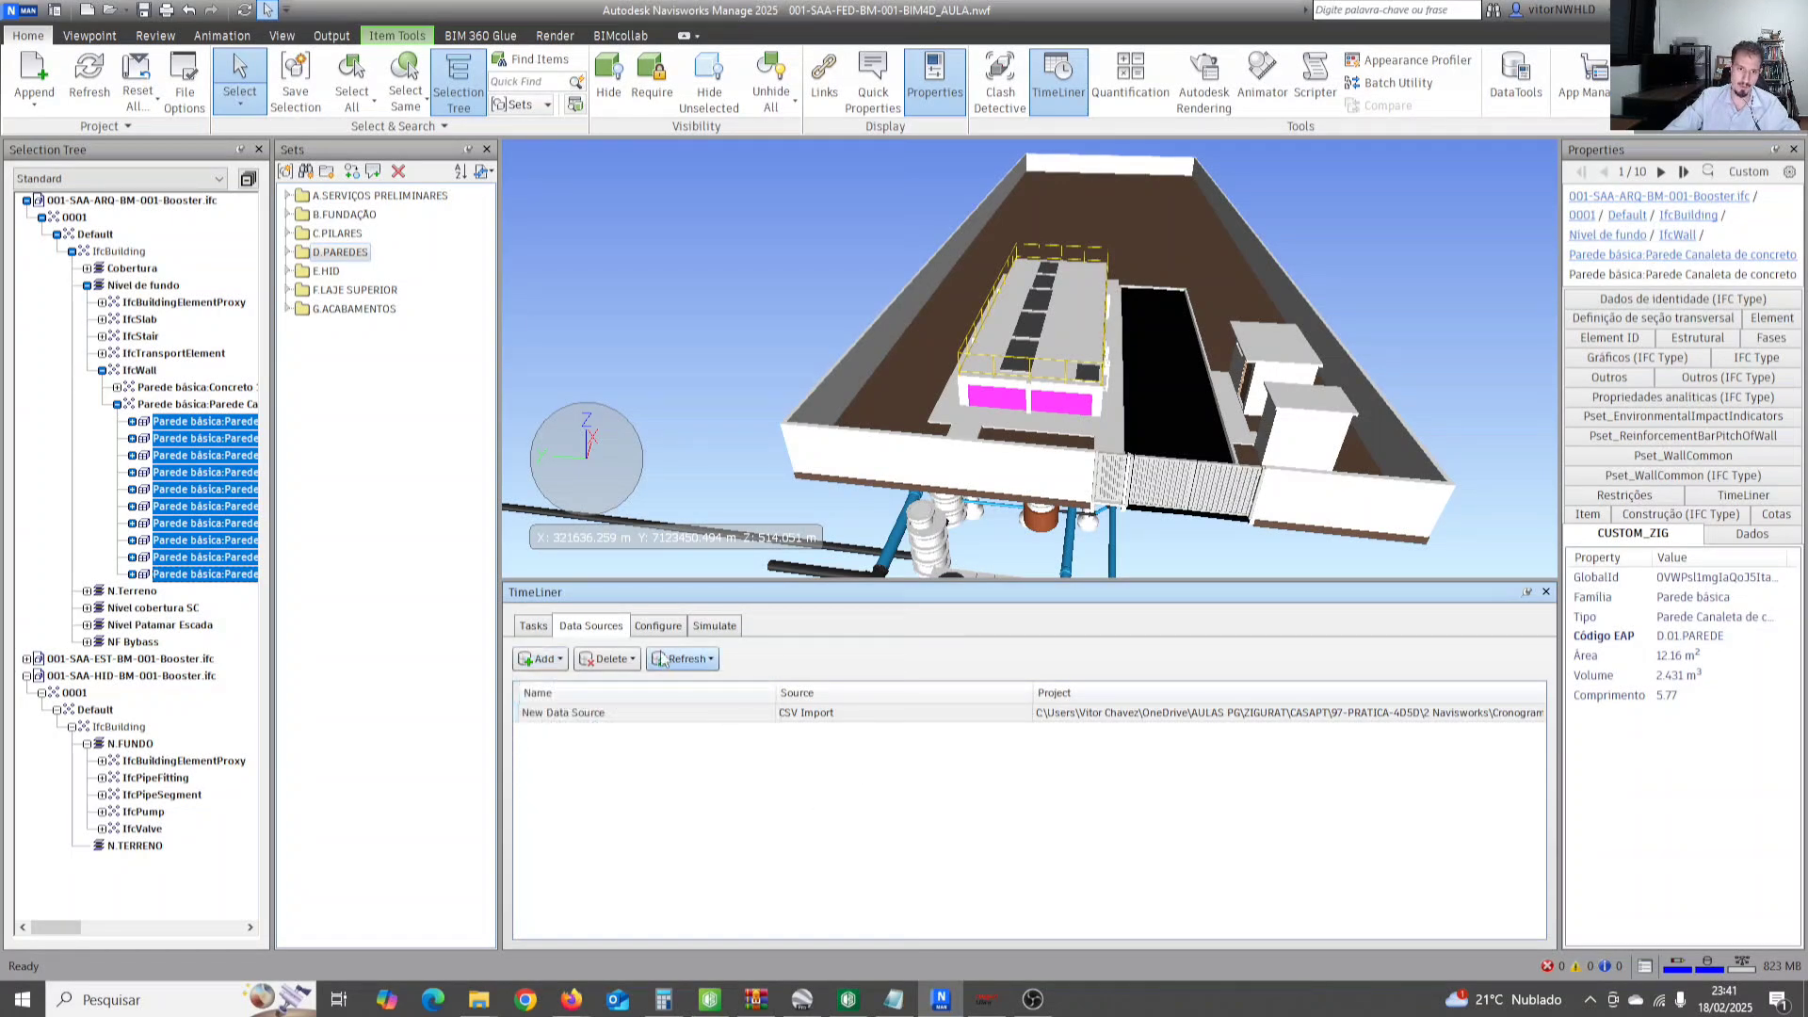
pyautogui.click(533, 626)
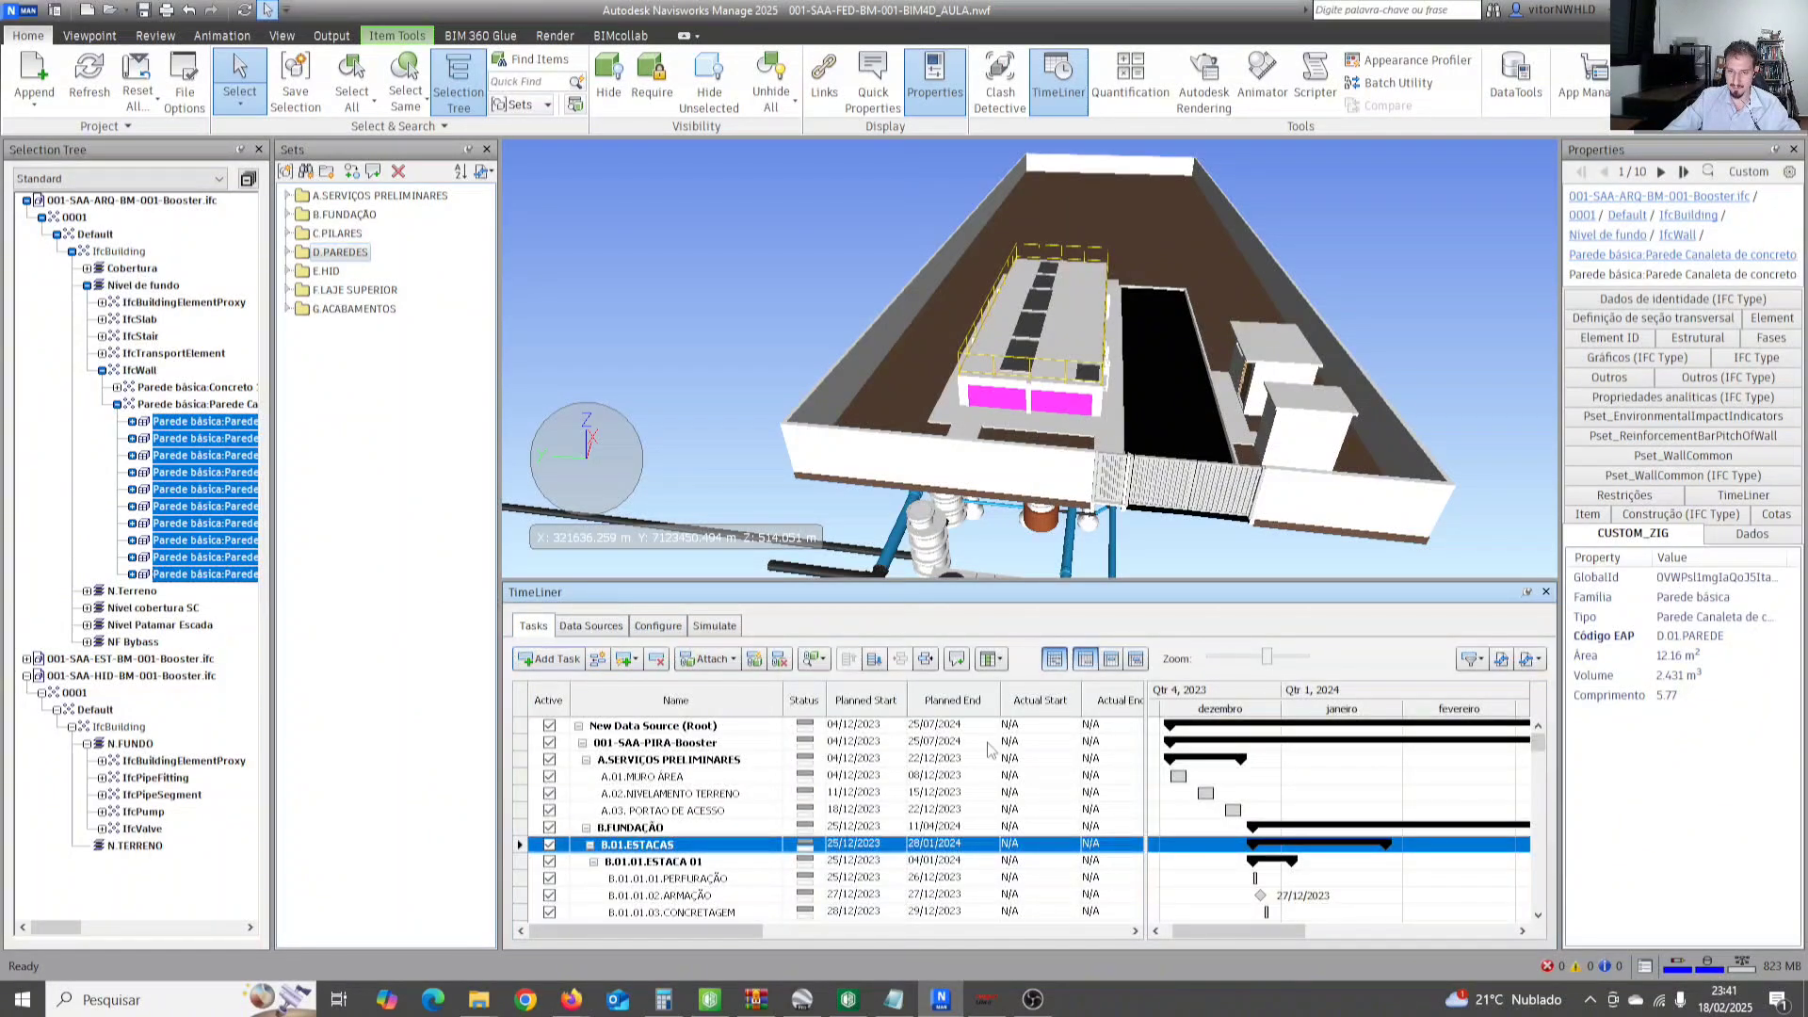
# Check the planned and actual date columns for the tasks A.01.MURO ÁREA and A.02.NIVELAMENTO TERRENO.
pyautogui.moveTo(734, 931); pyautogui.dragTo(749, 931)
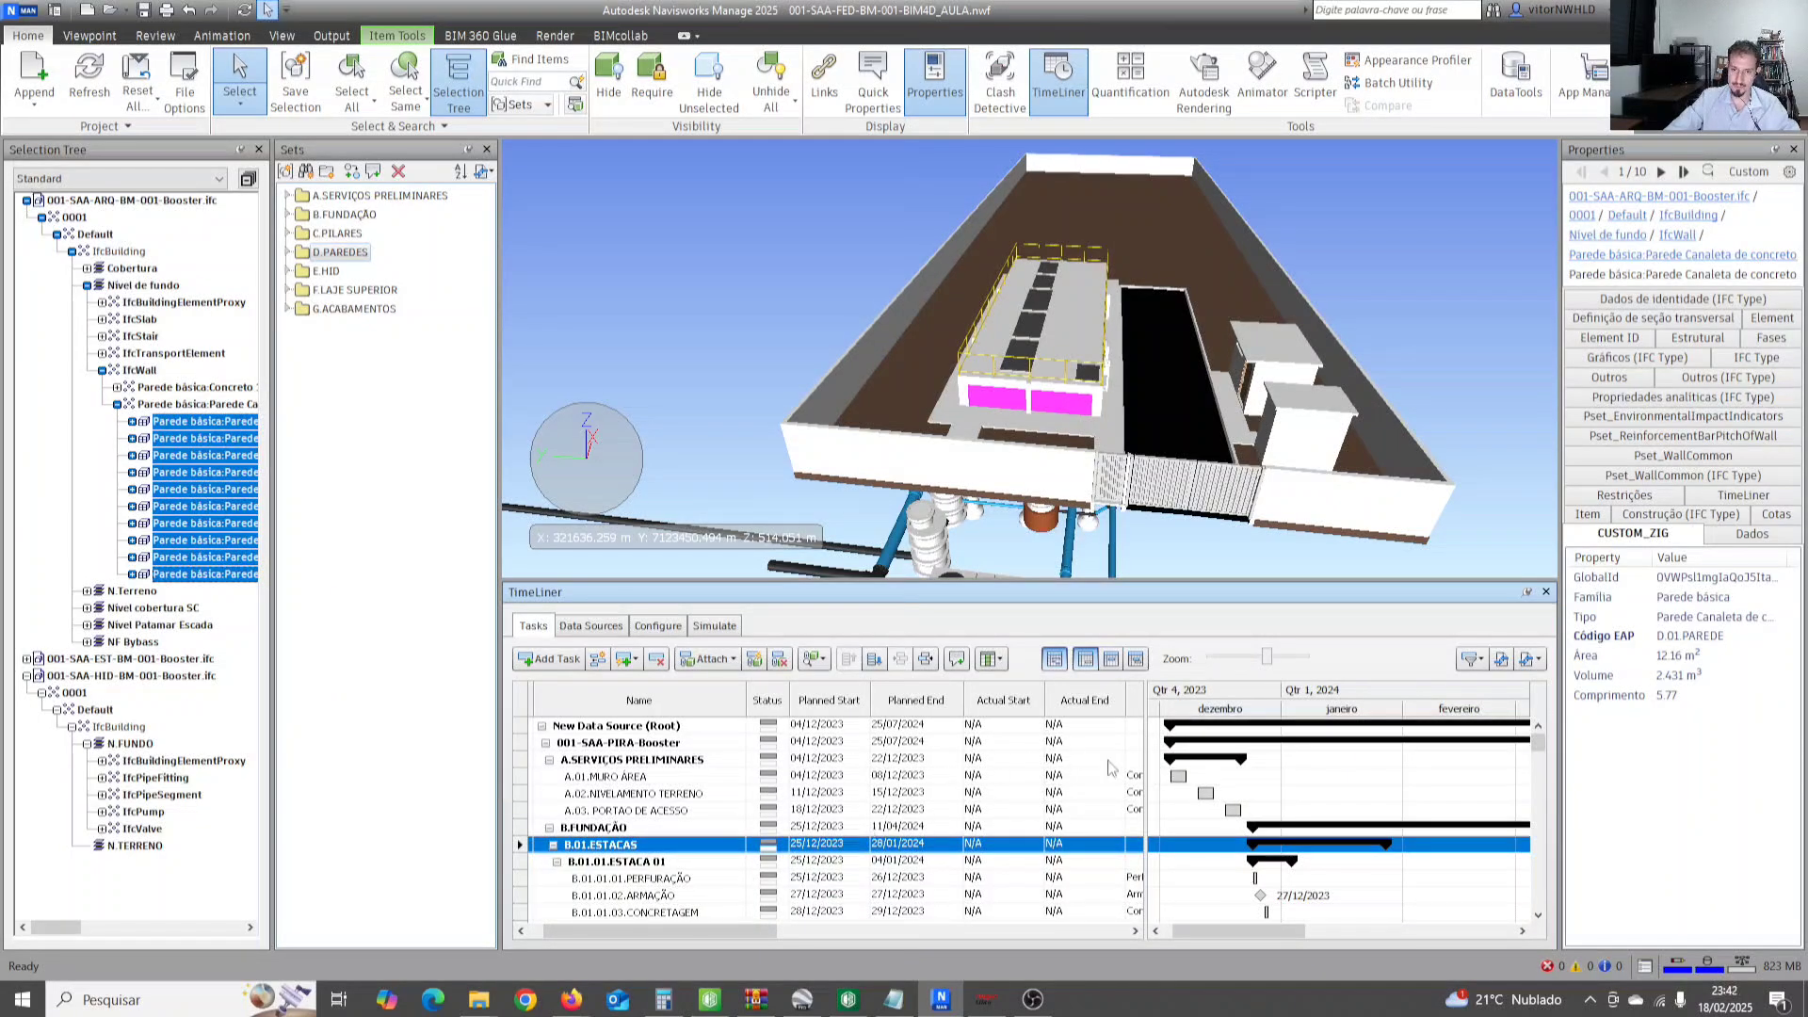
pyautogui.click(824, 776)
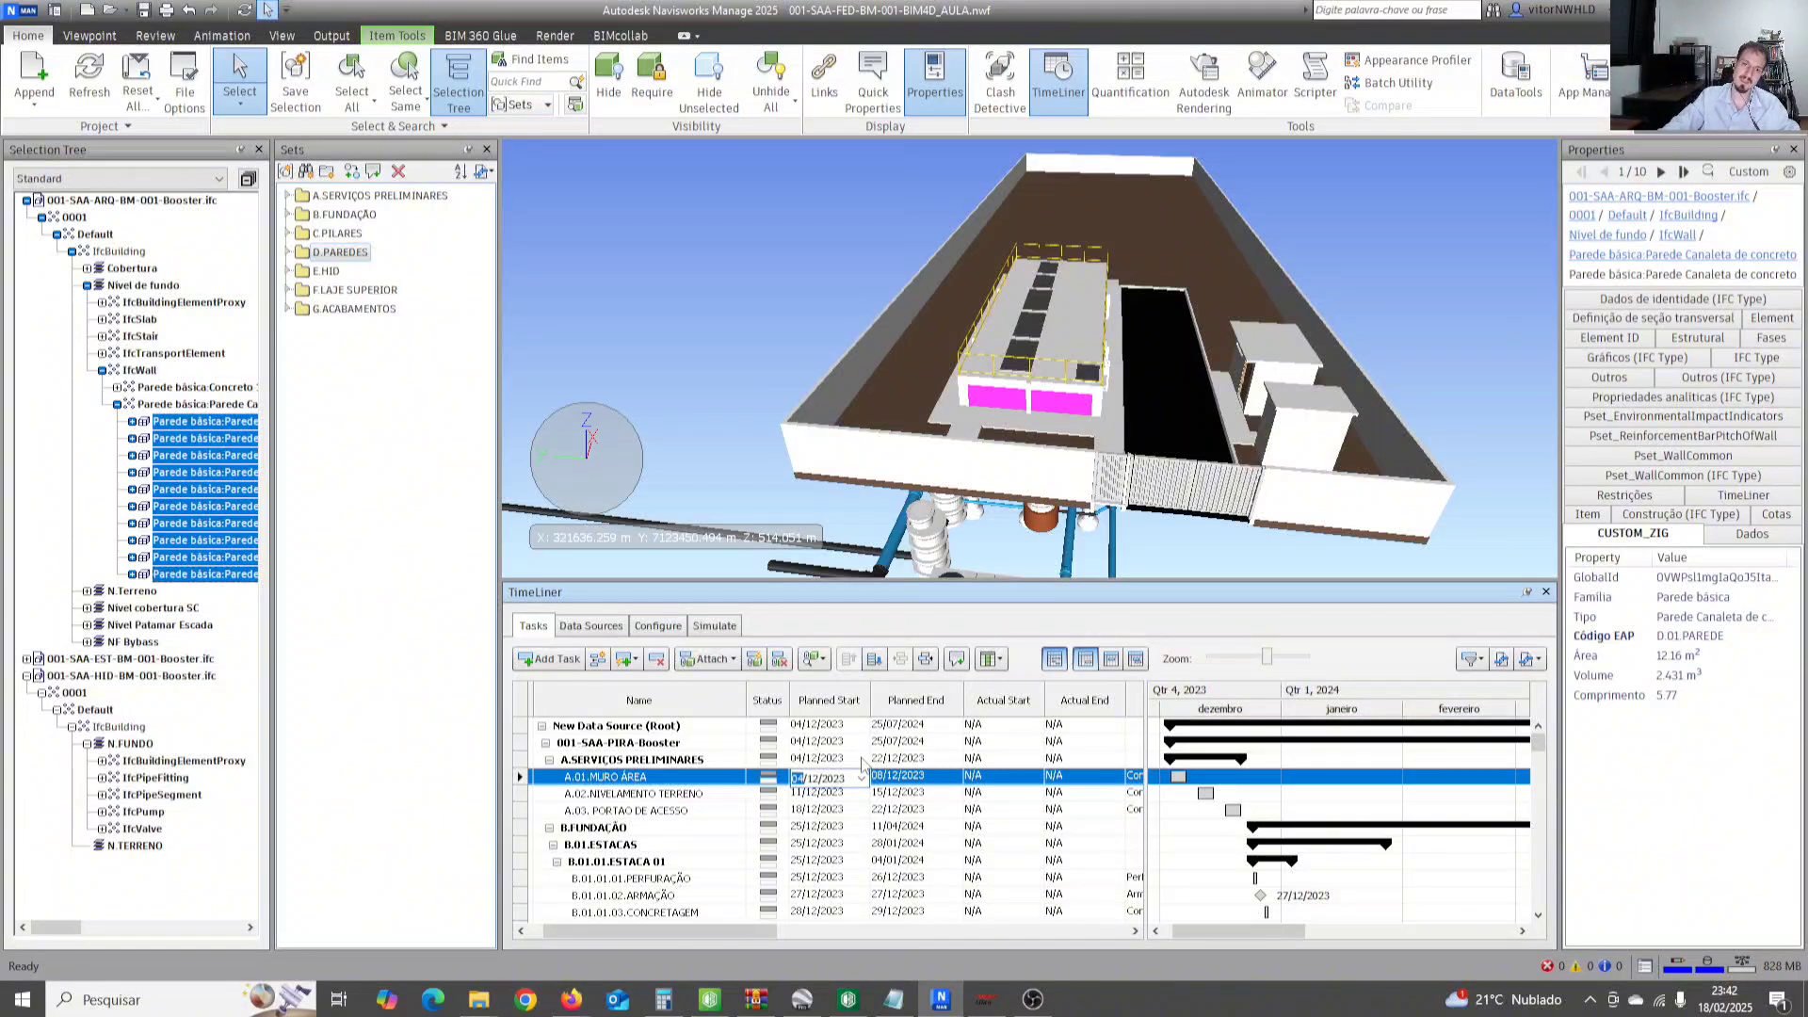
pyautogui.scroll(2, 1104, 468)
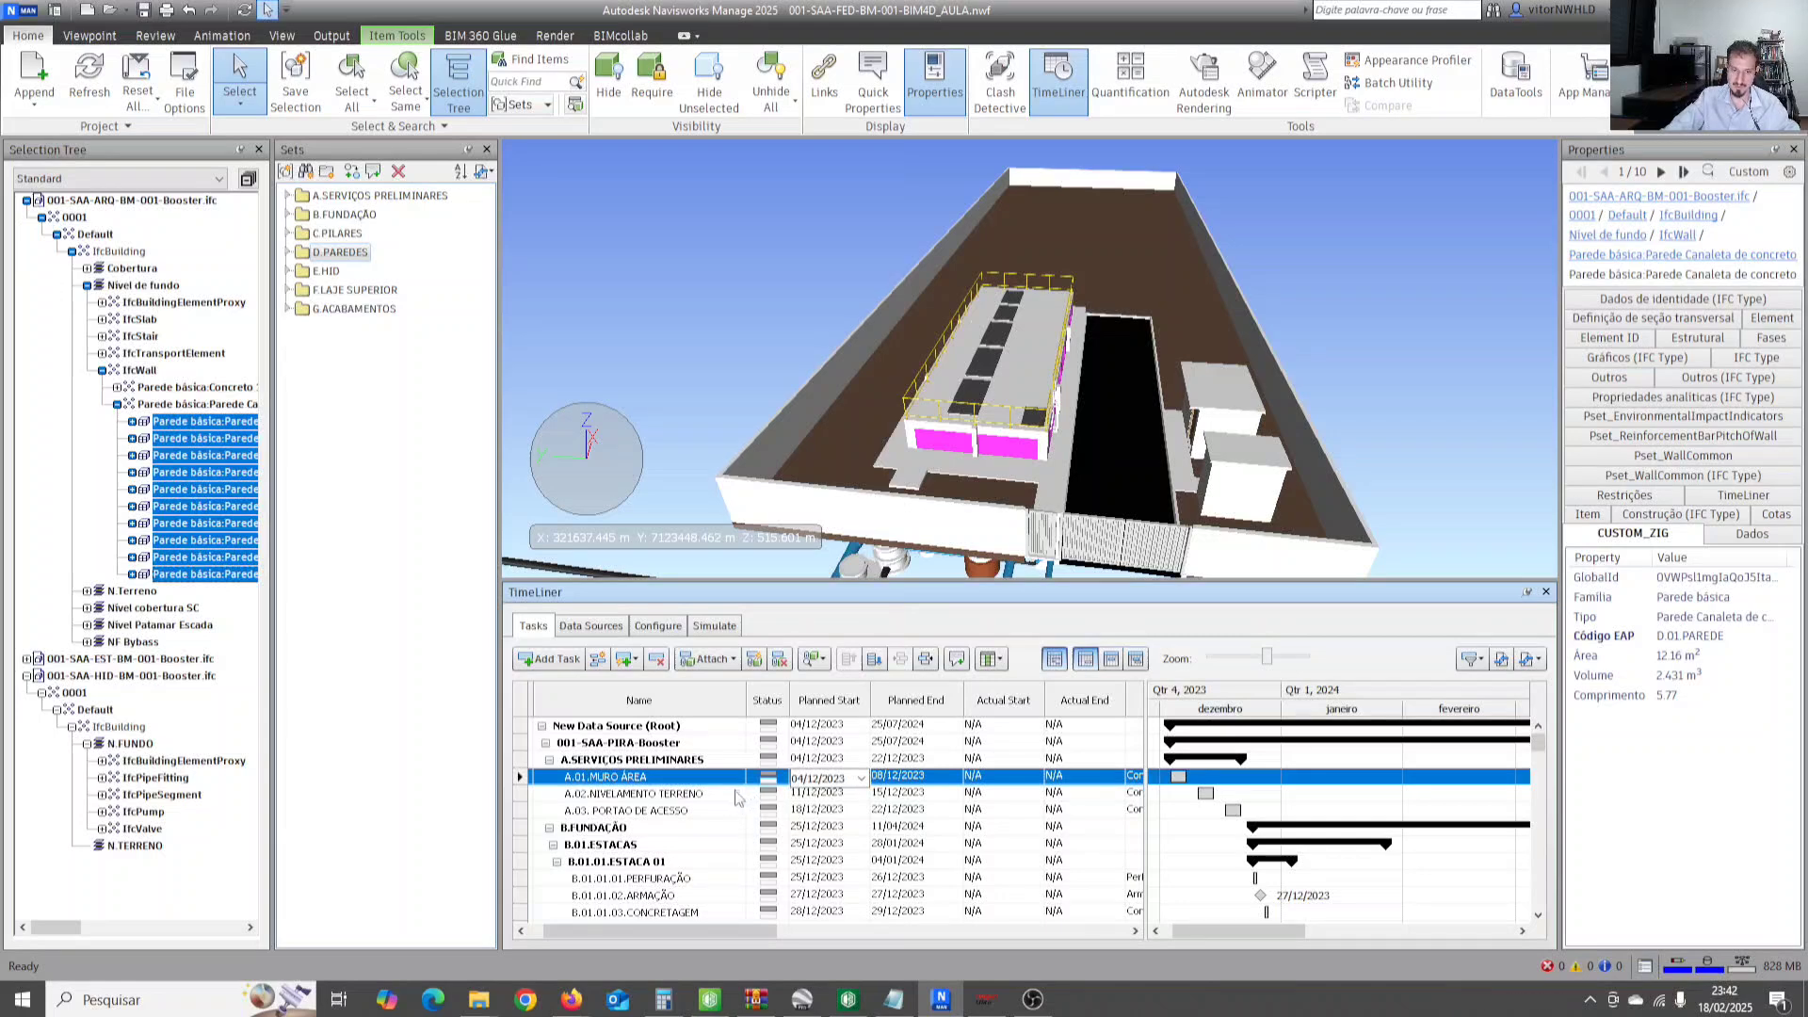
pyautogui.click(735, 794)
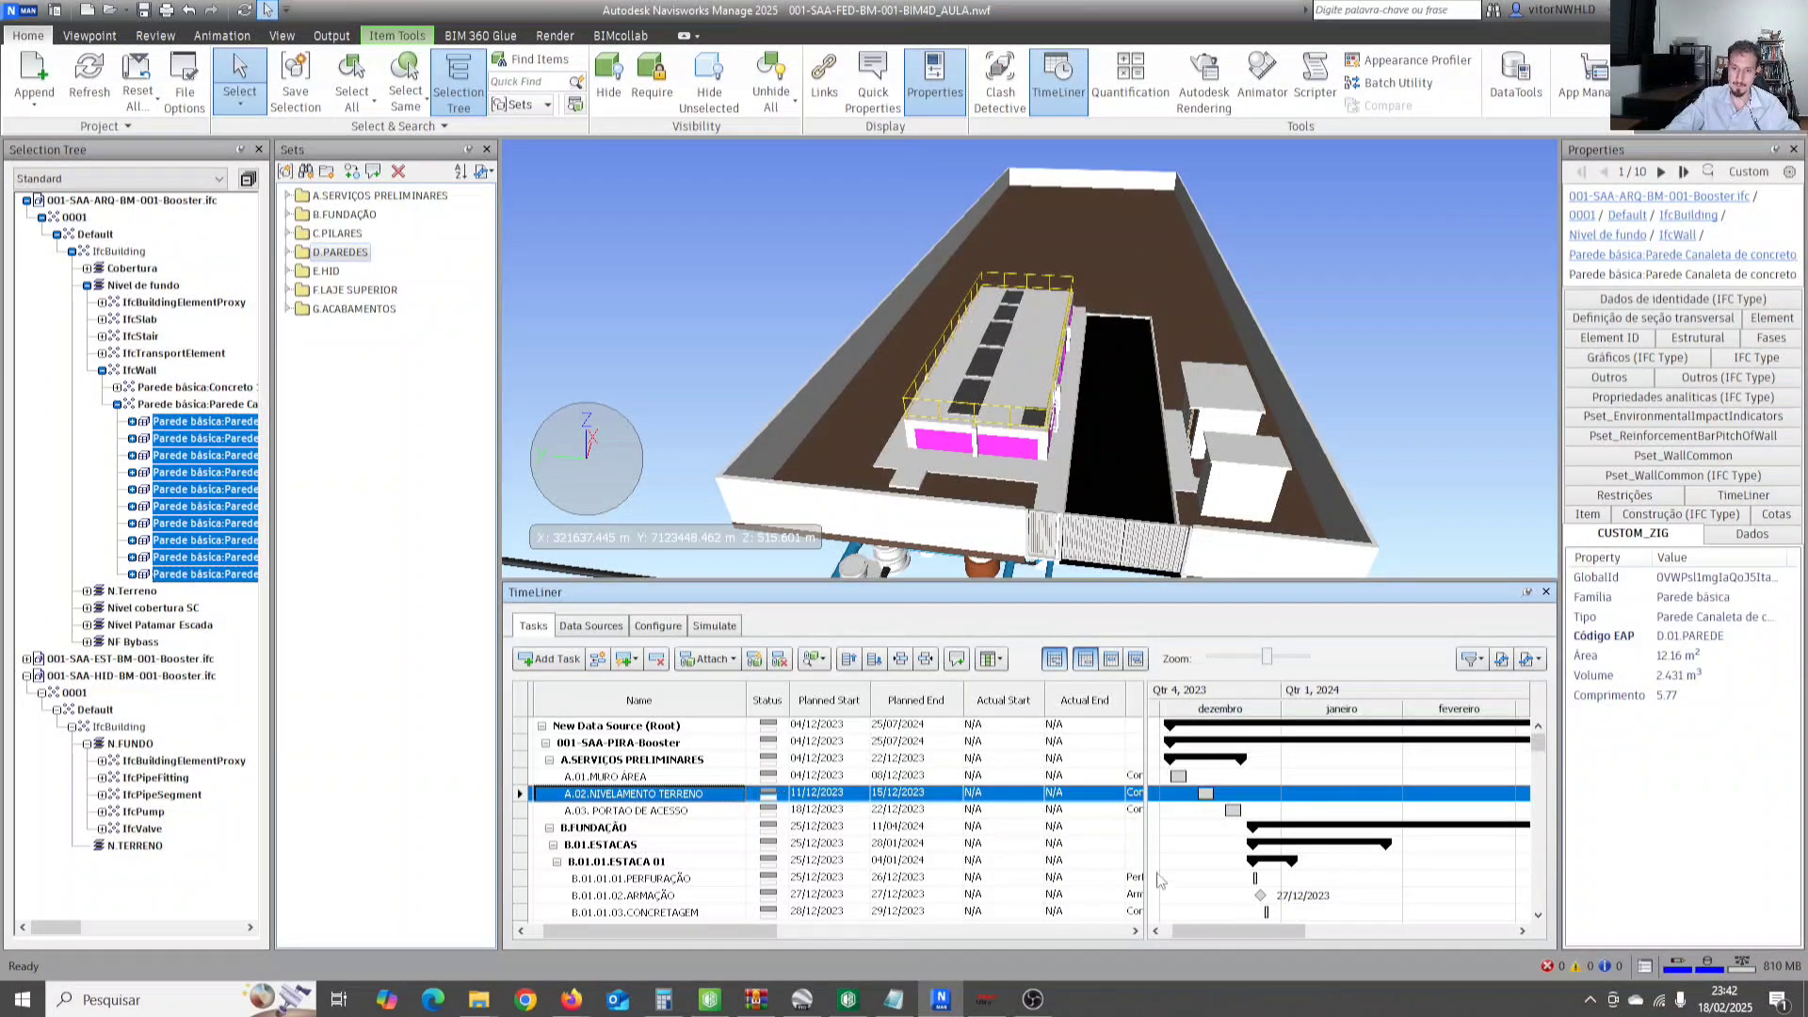
# Widen TimeLiner's task table against the Gantt chart so task names, dates and the Task Type column show together.
pyautogui.moveTo(1144, 861); pyautogui.dragTo(1182, 862)
pyautogui.moveTo(729, 926); pyautogui.dragTo(758, 926)
pyautogui.scroll(2, 1026, 449)
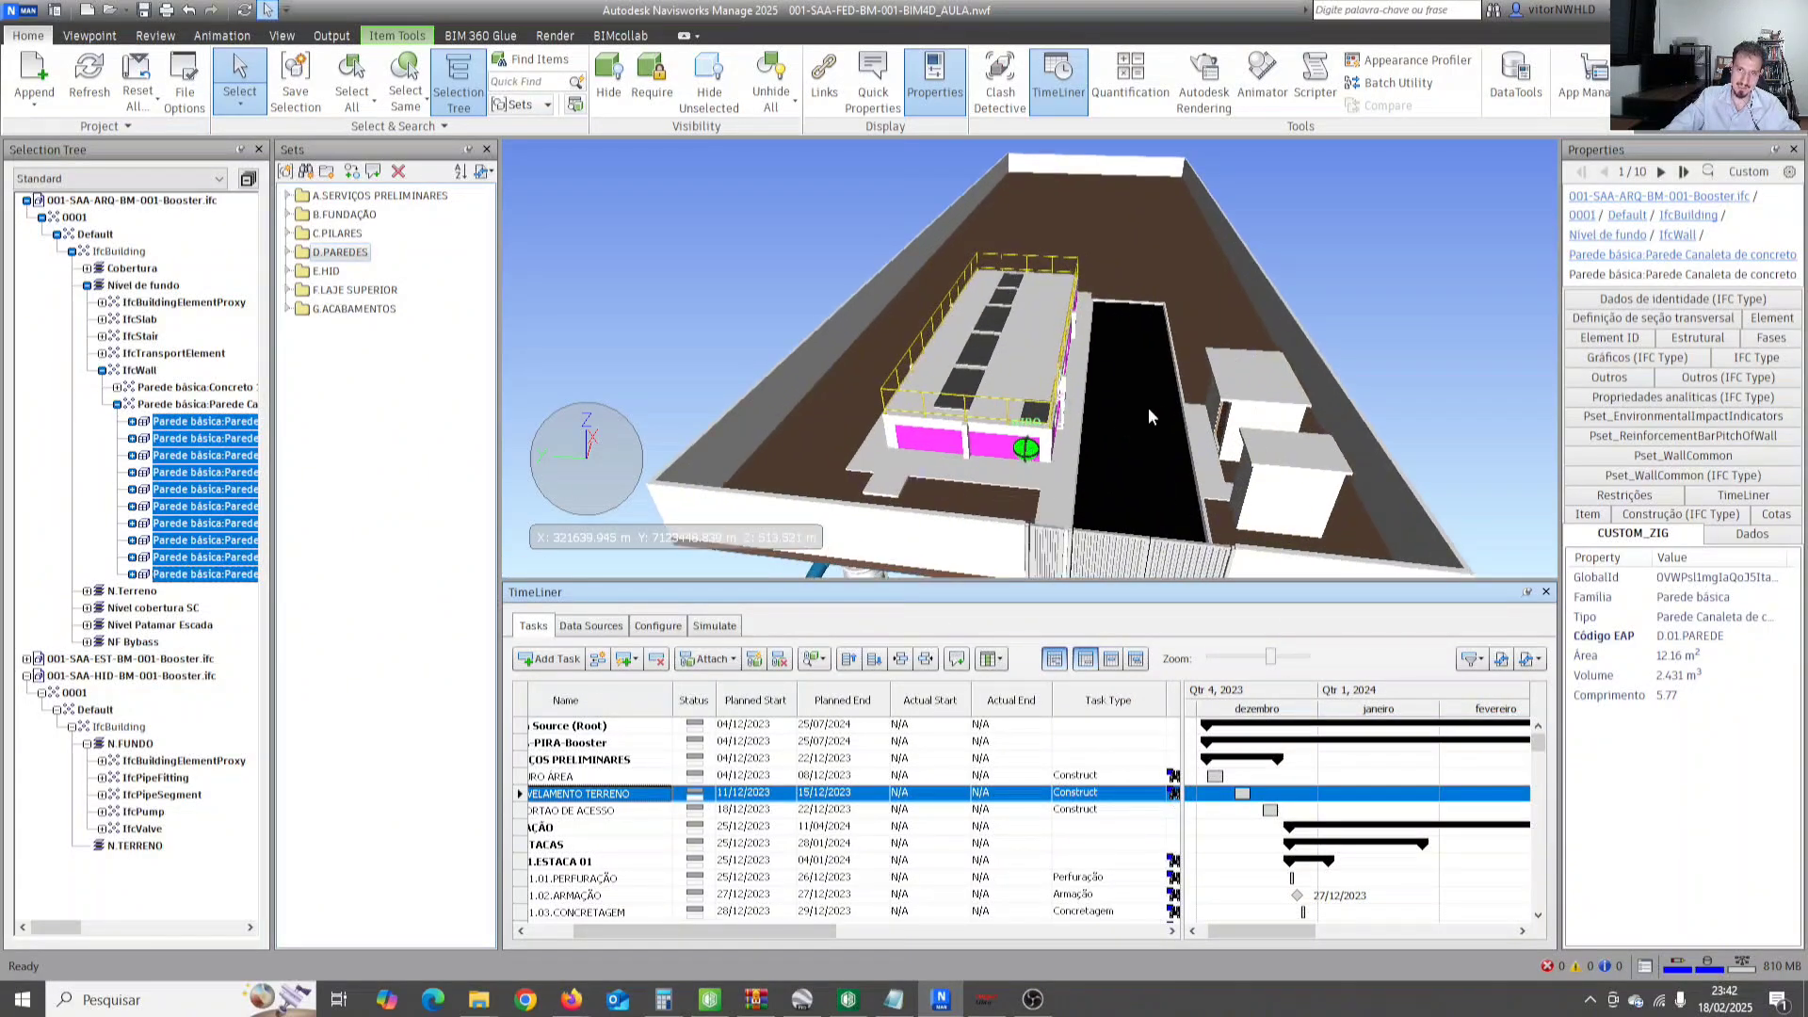
pyautogui.keyDown('shift'); pyautogui.moveTo(1149, 406); pyautogui.dragTo(1055, 478, button='middle'); pyautogui.keyUp('shift')
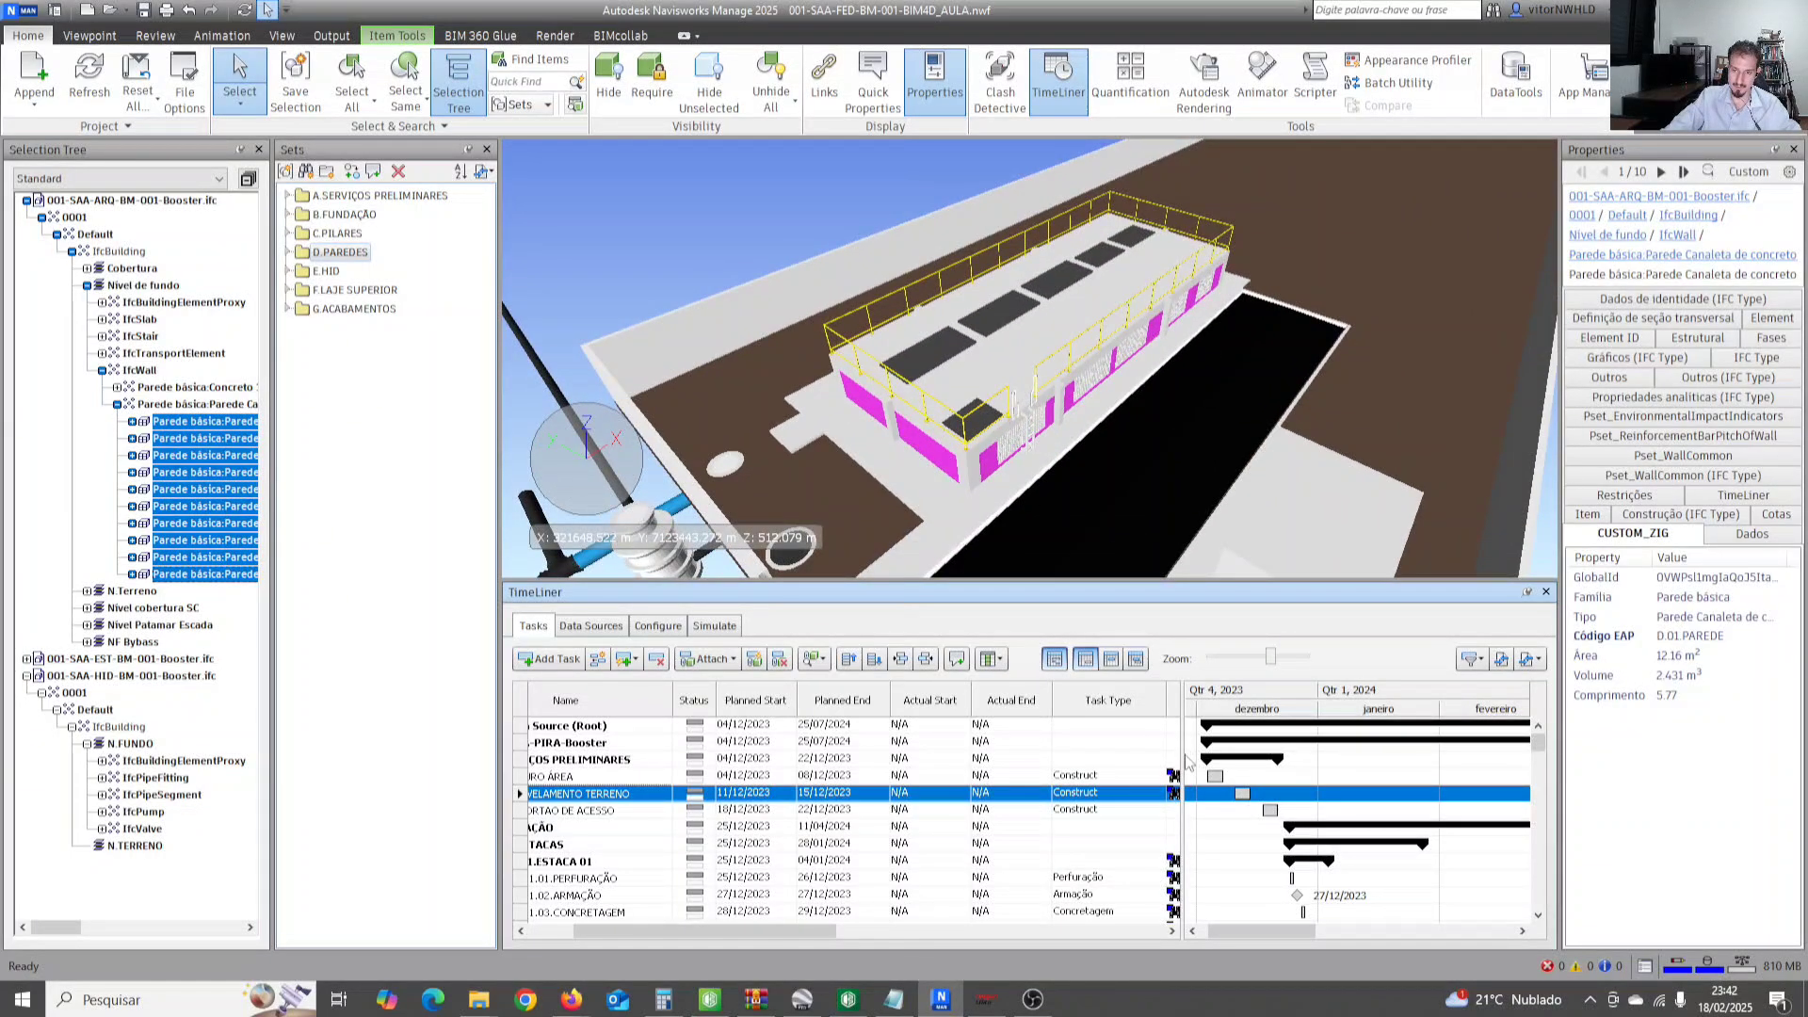
pyautogui.moveTo(1182, 760); pyautogui.dragTo(1292, 759)
pyautogui.moveTo(651, 930); pyautogui.dragTo(573, 933)
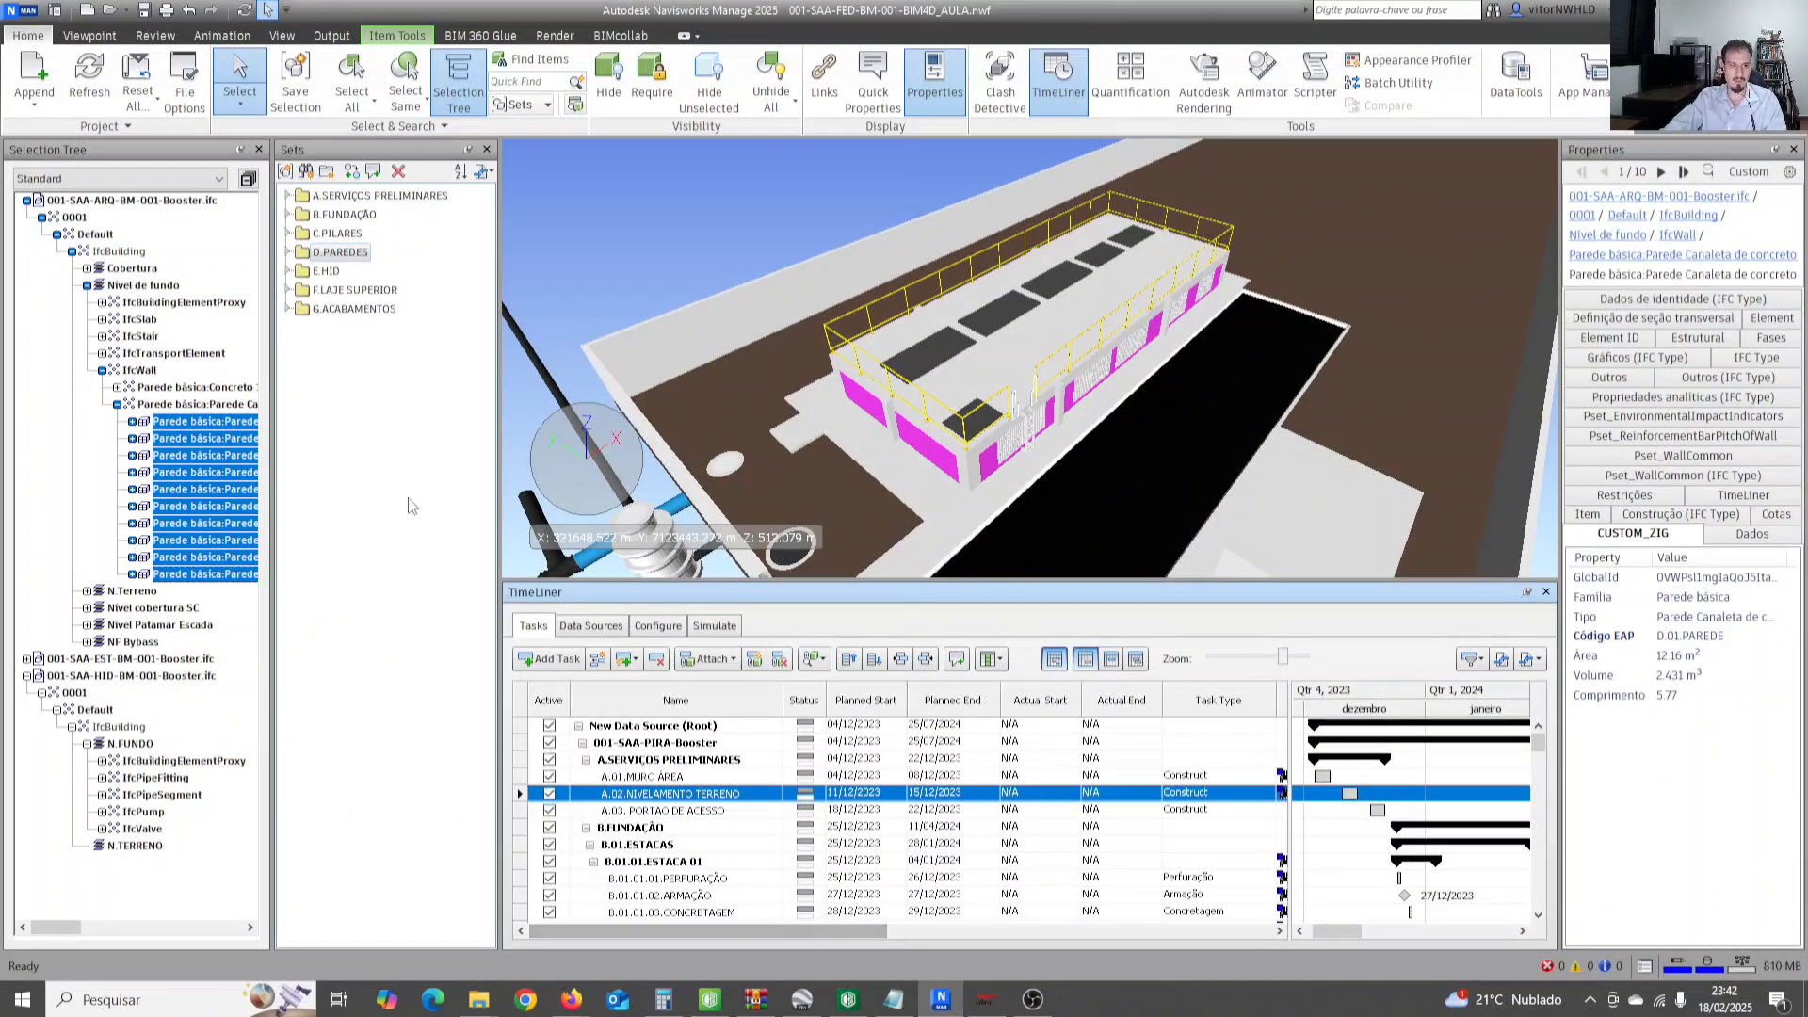
# Expand the B.FUNDAÇÃO search sets and review the TimeLiner rules that map tasks to selection sets, without applying them.
pyautogui.click(289, 215)
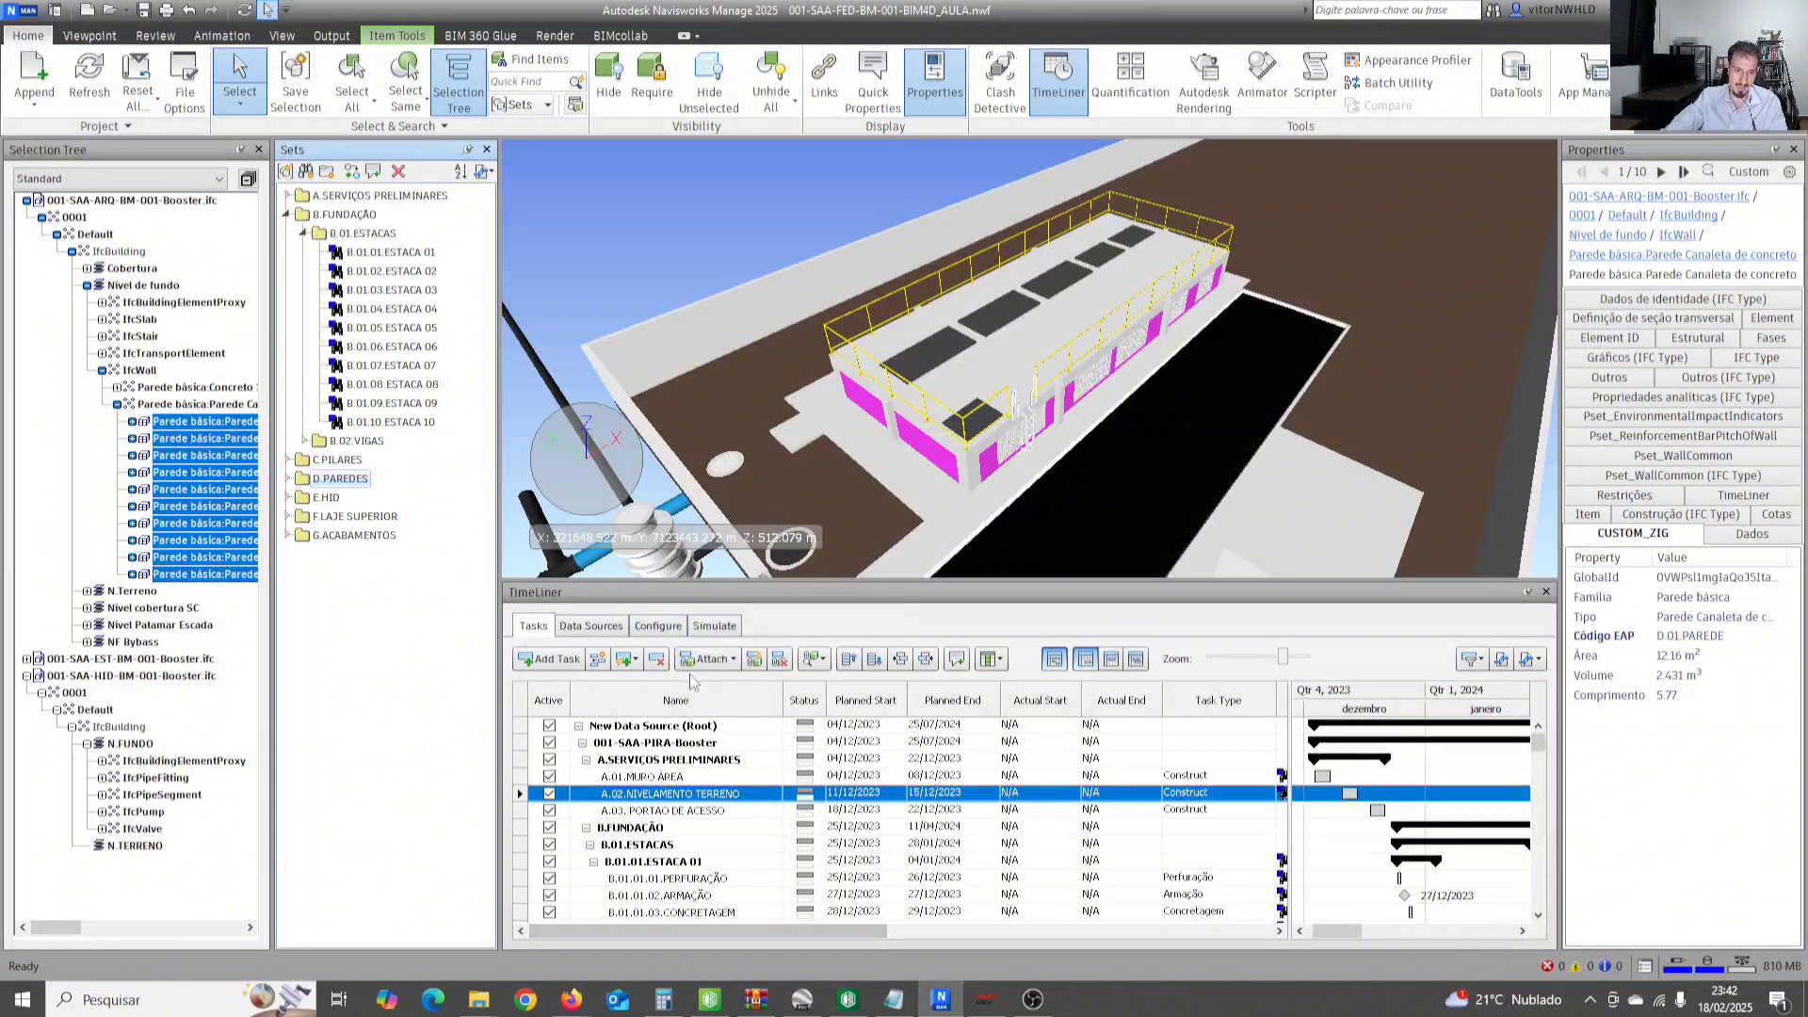
pyautogui.click(754, 659)
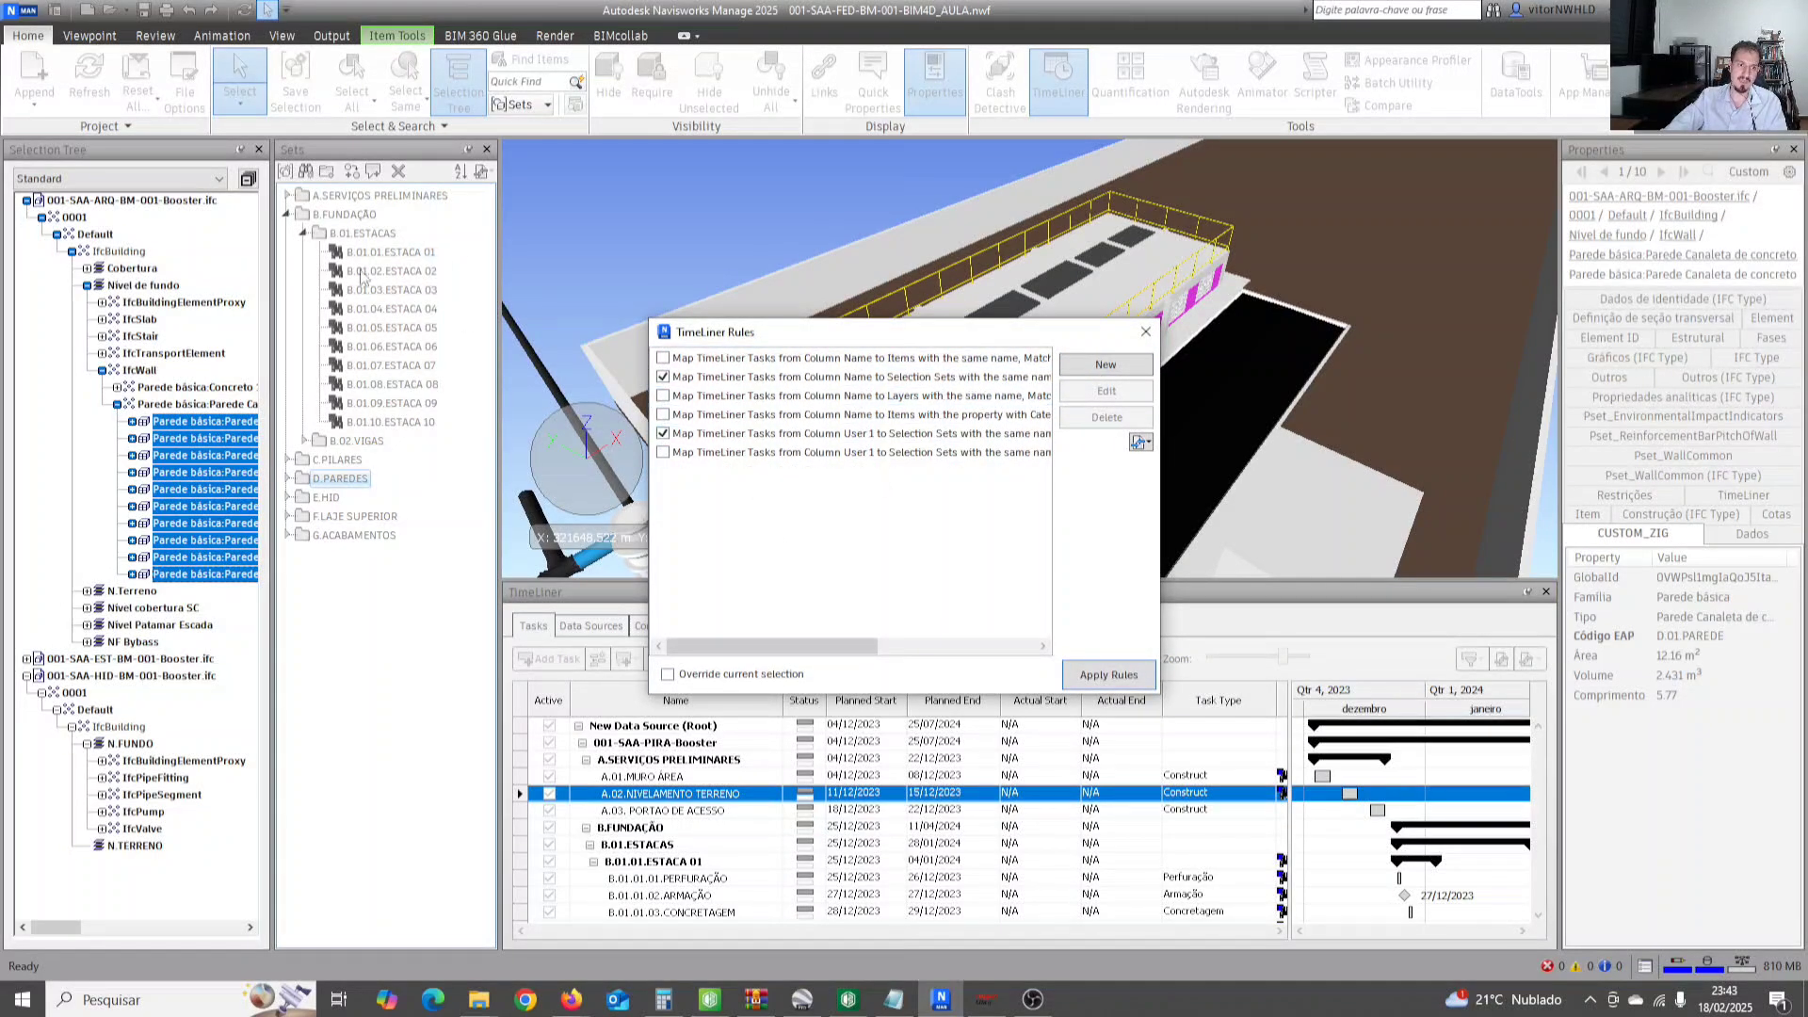
pyautogui.click(1146, 331)
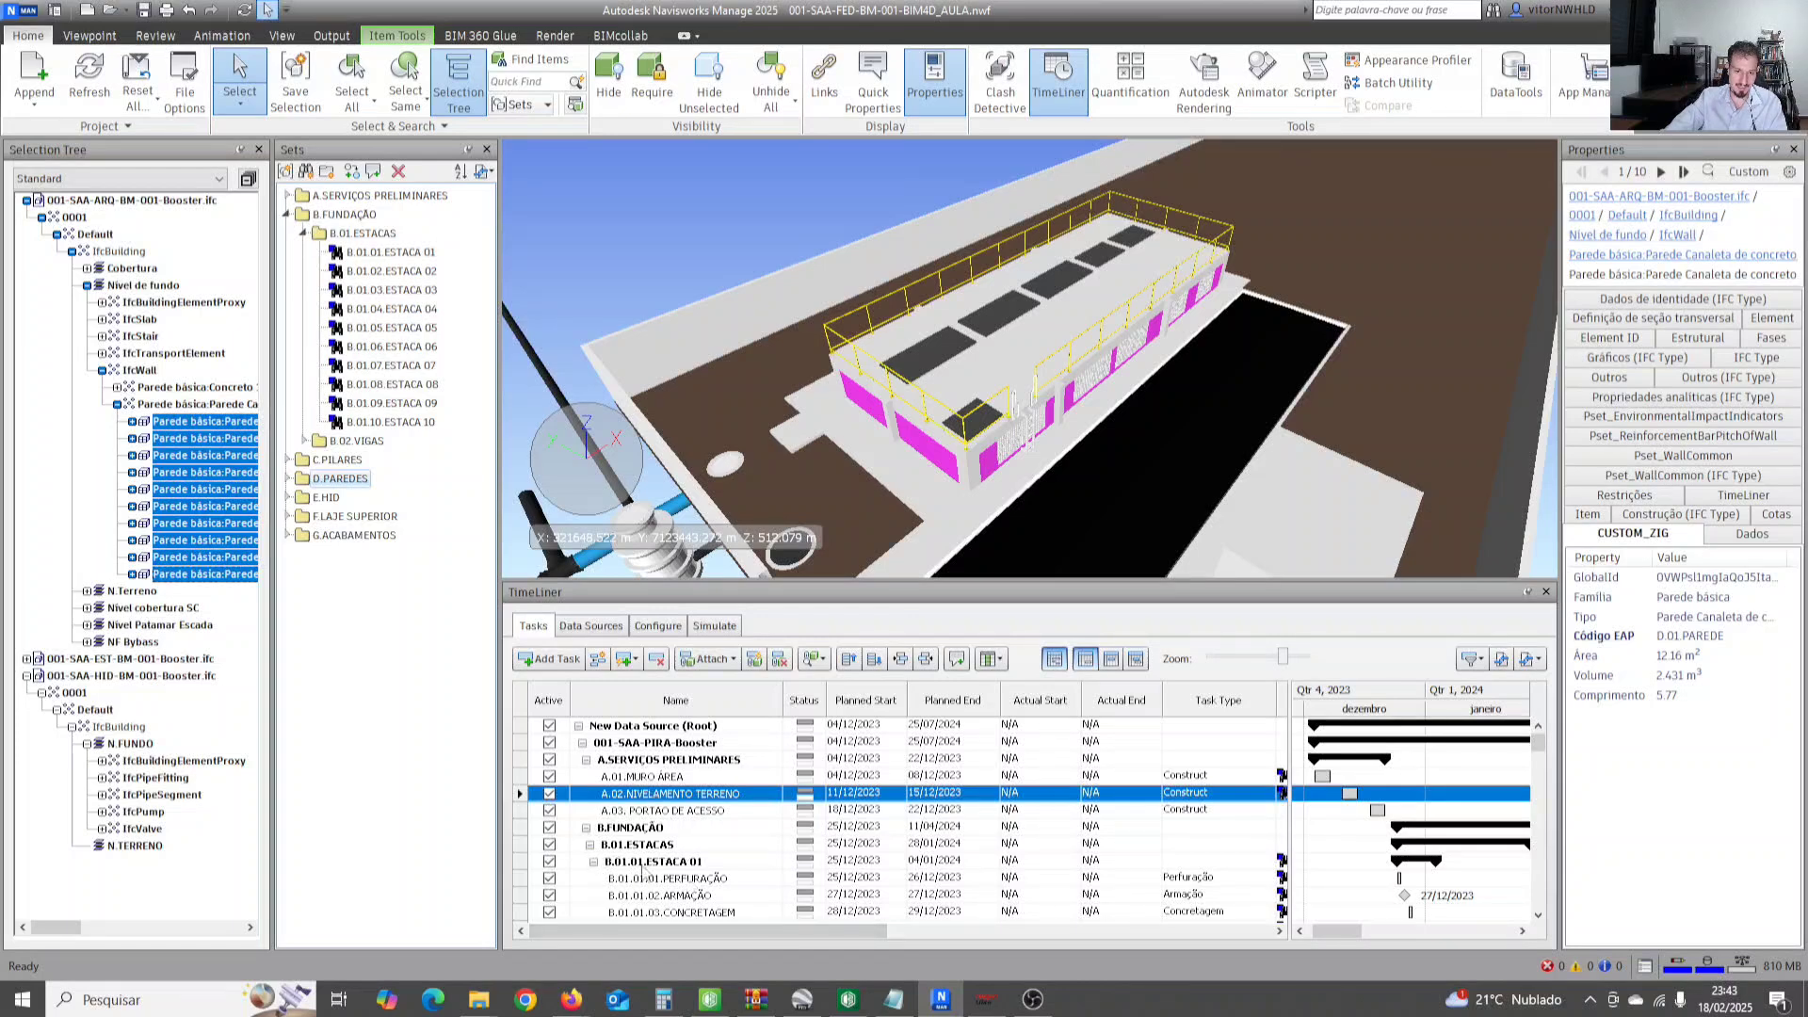
# Examine the B.01.01.ESTACA 01 subtasks, starting with B.01.01.01.PERFURAÇÃO, along with their task types and attached search sets.
pyautogui.click(644, 876)
pyautogui.scroll(-1, 638, 872)
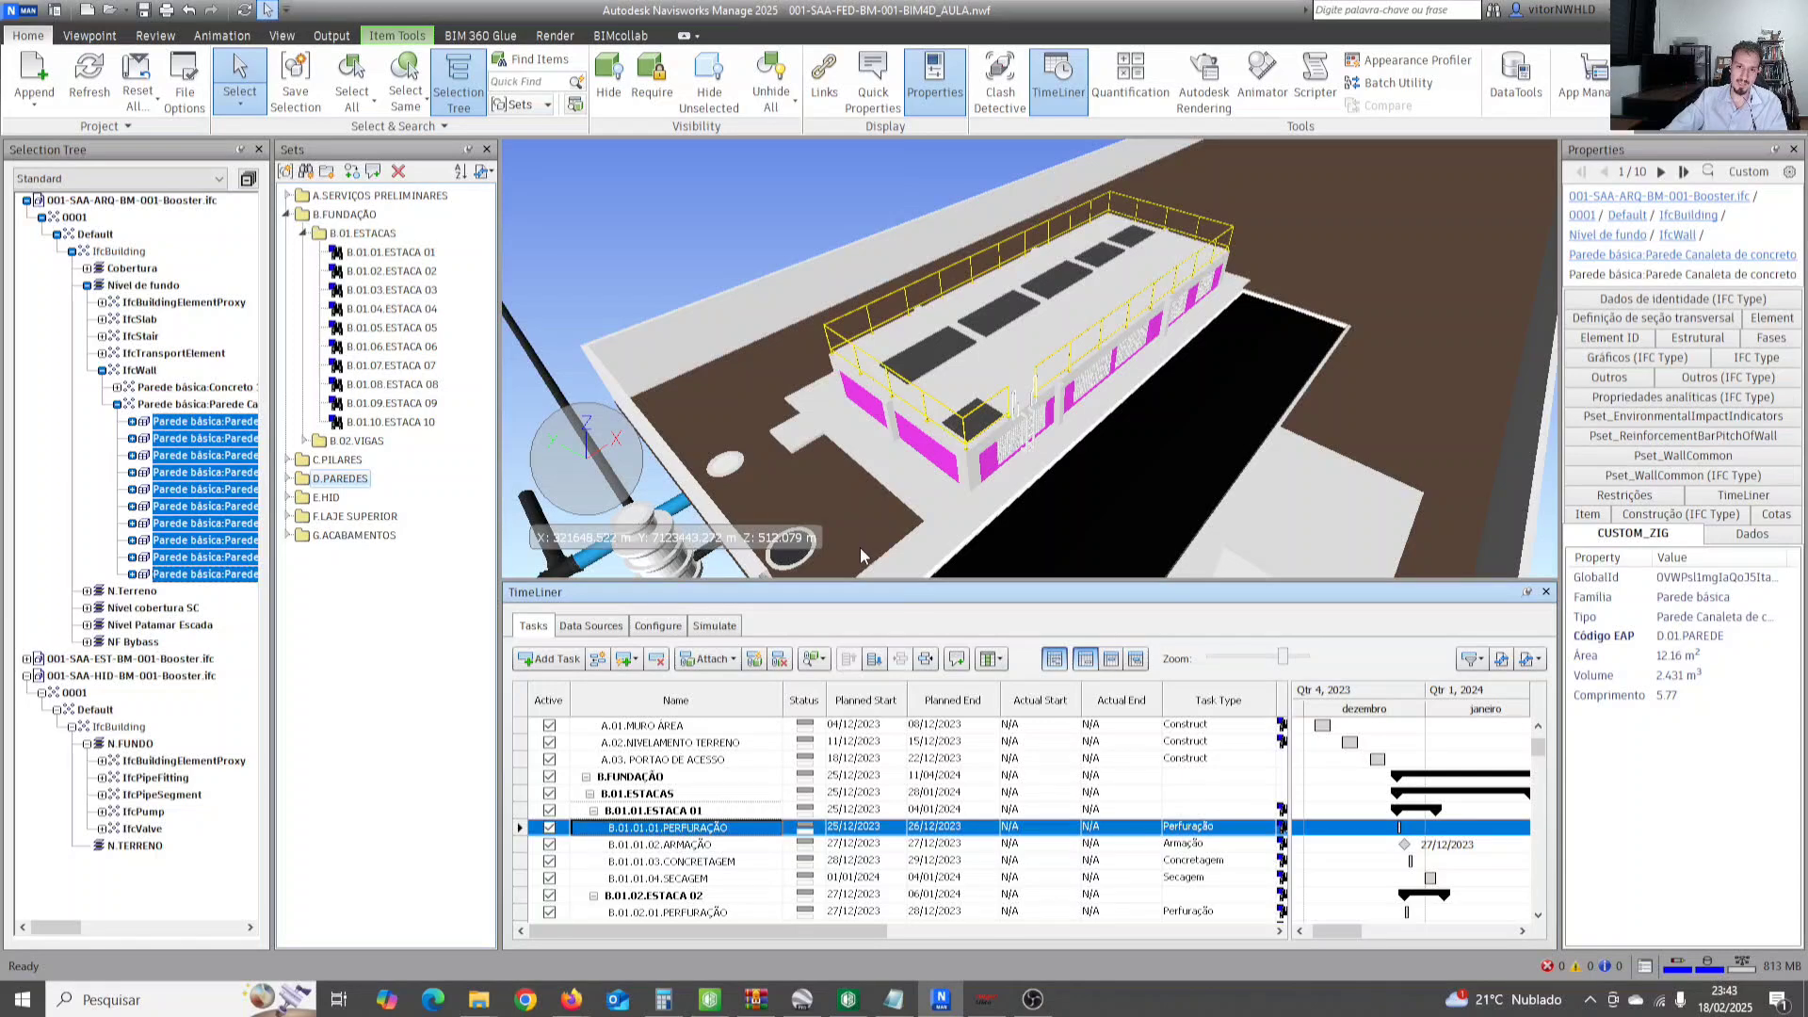
pyautogui.scroll(3, 861, 546)
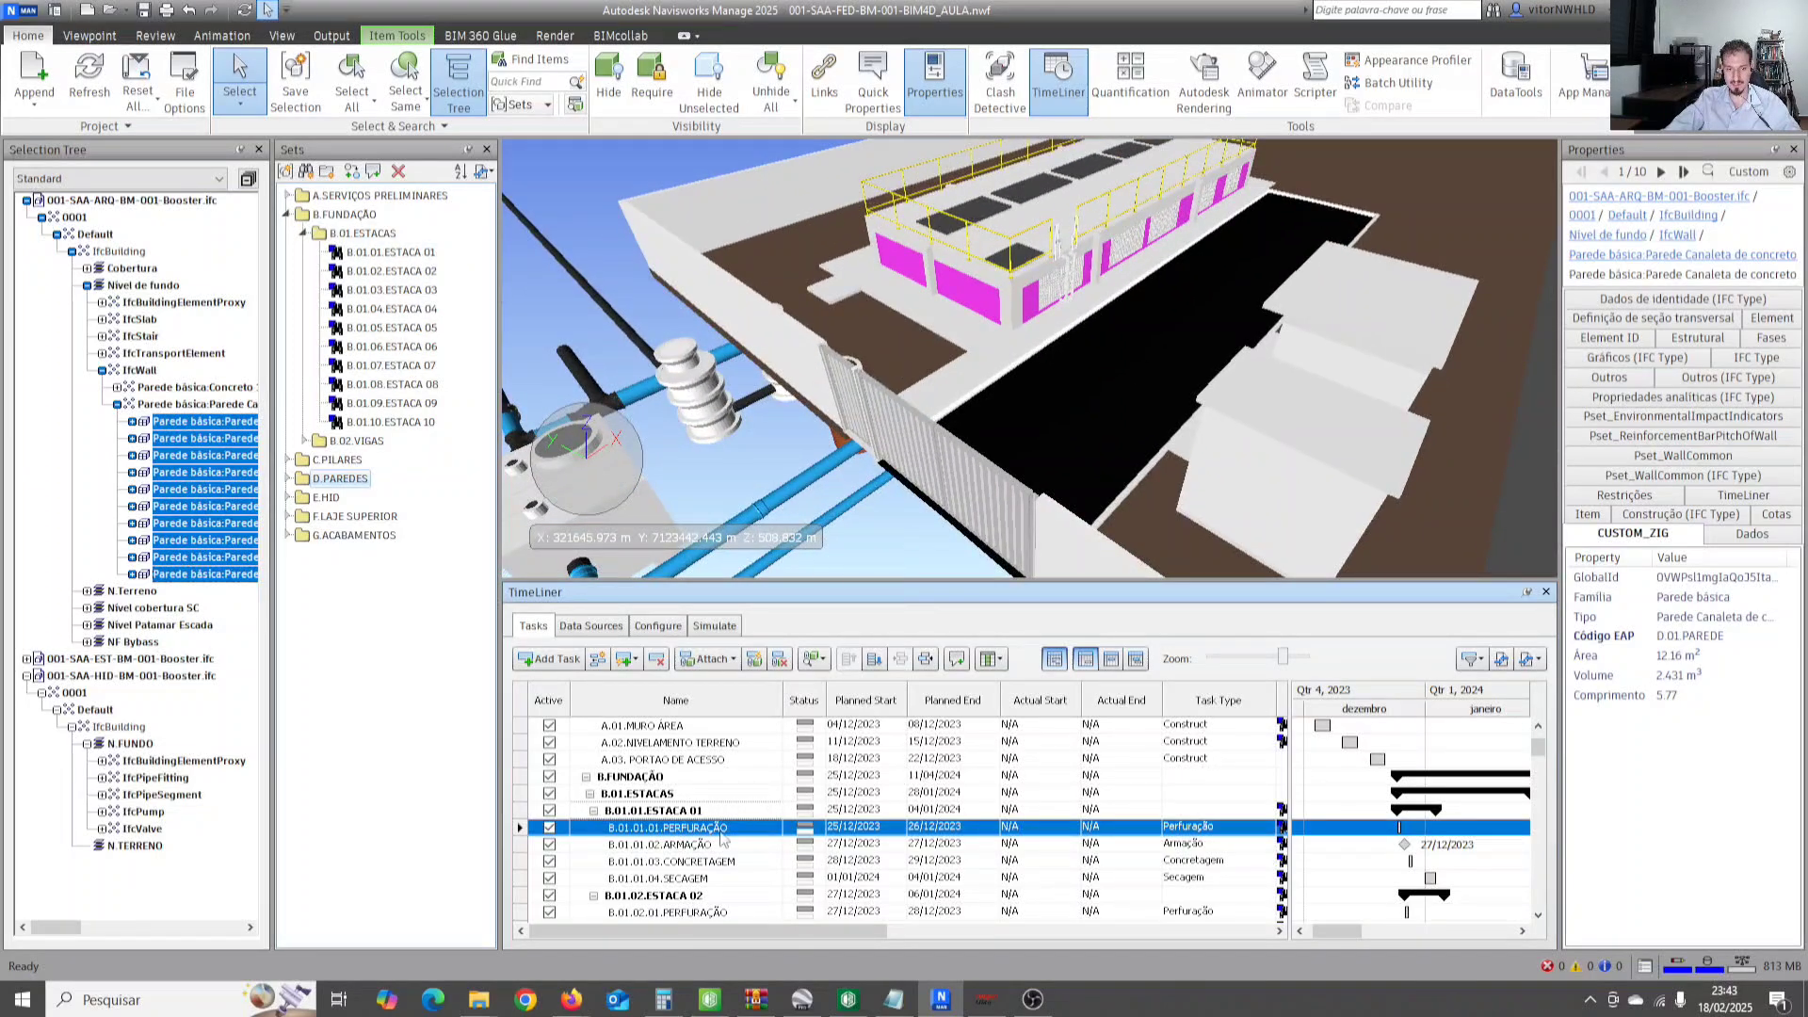
pyautogui.moveTo(774, 933); pyautogui.dragTo(748, 856)
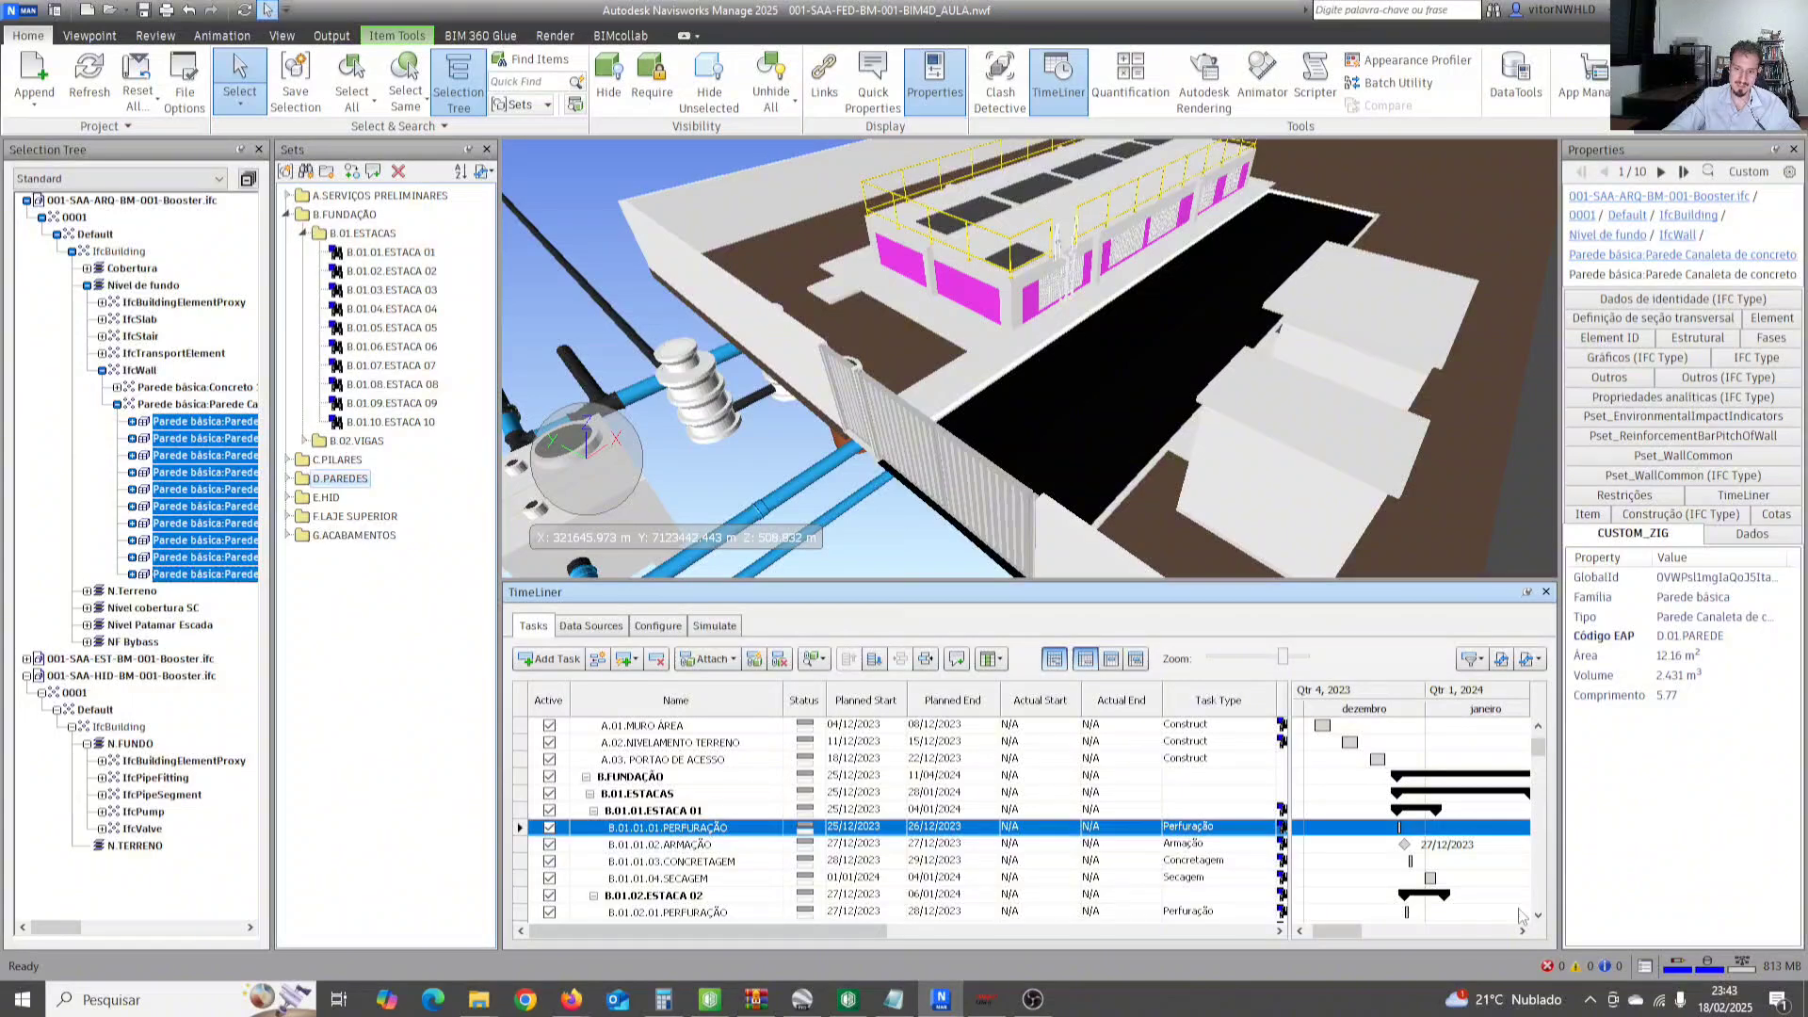
pyautogui.moveTo(781, 938); pyautogui.dragTo(848, 936)
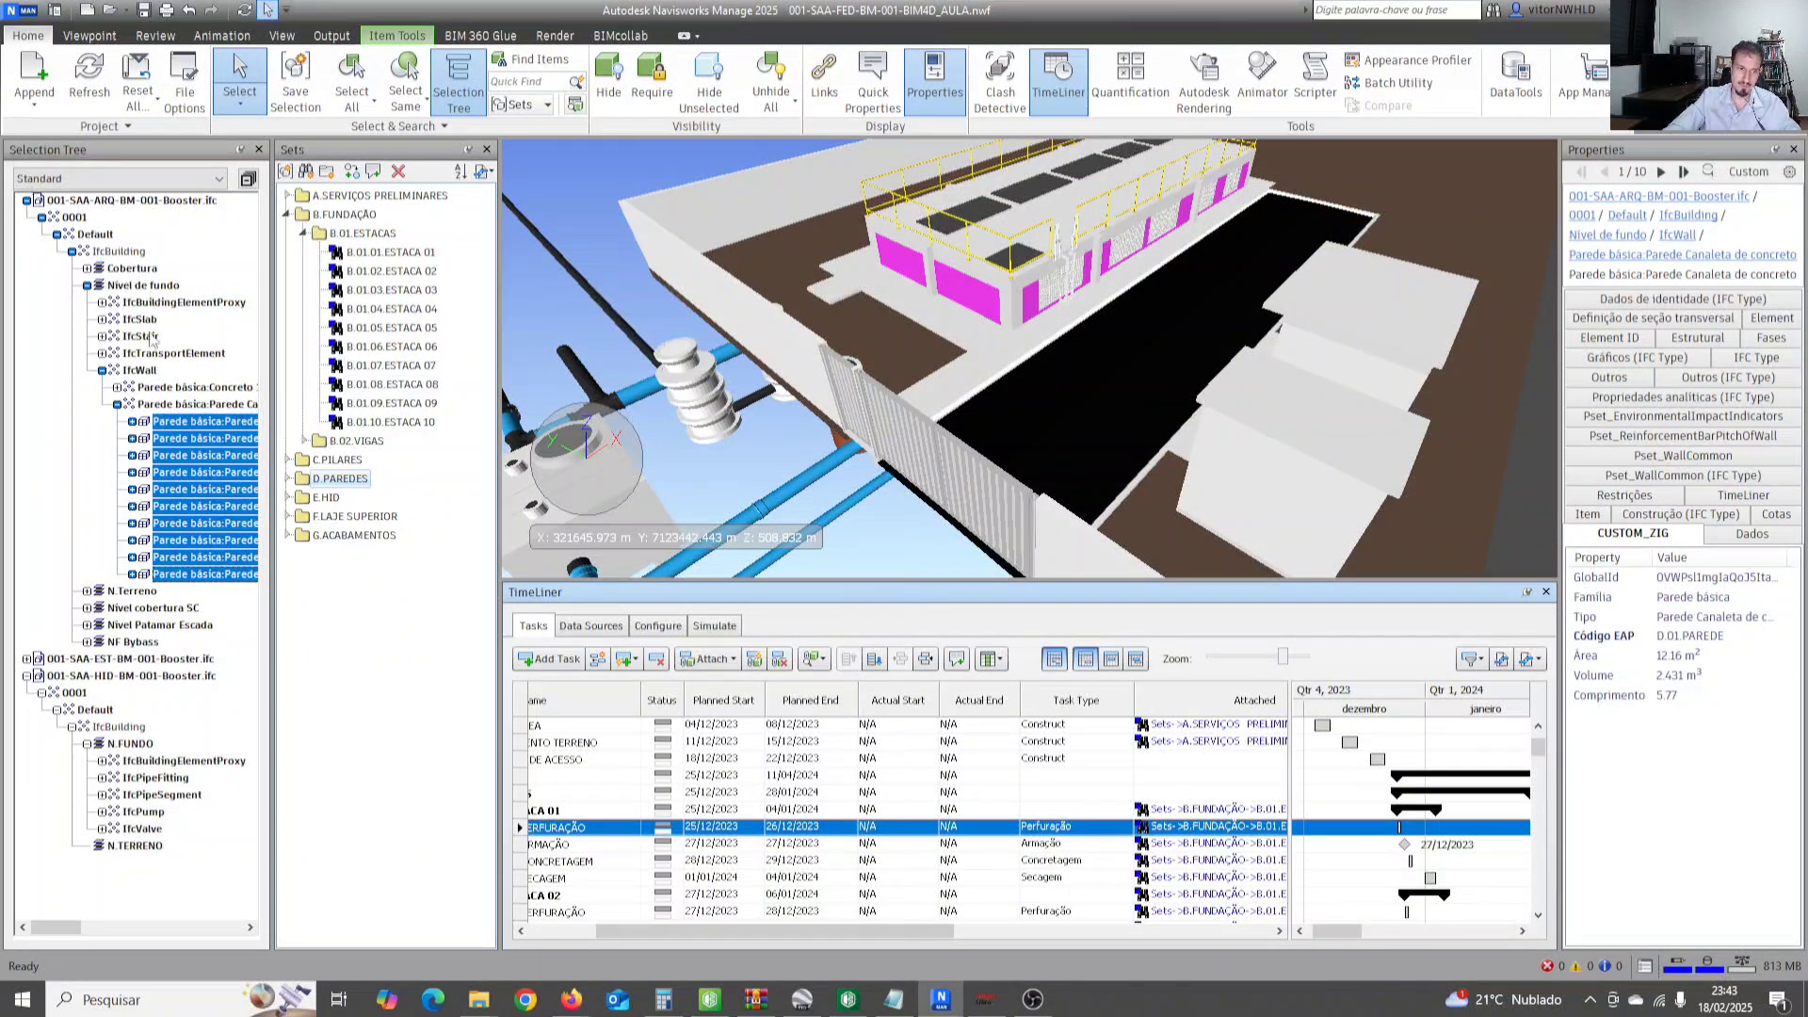
# Select the 400 x 400mm concrete column at the building's front corner and view it with its Código EAP from several angles.
pyautogui.click(1014, 315)
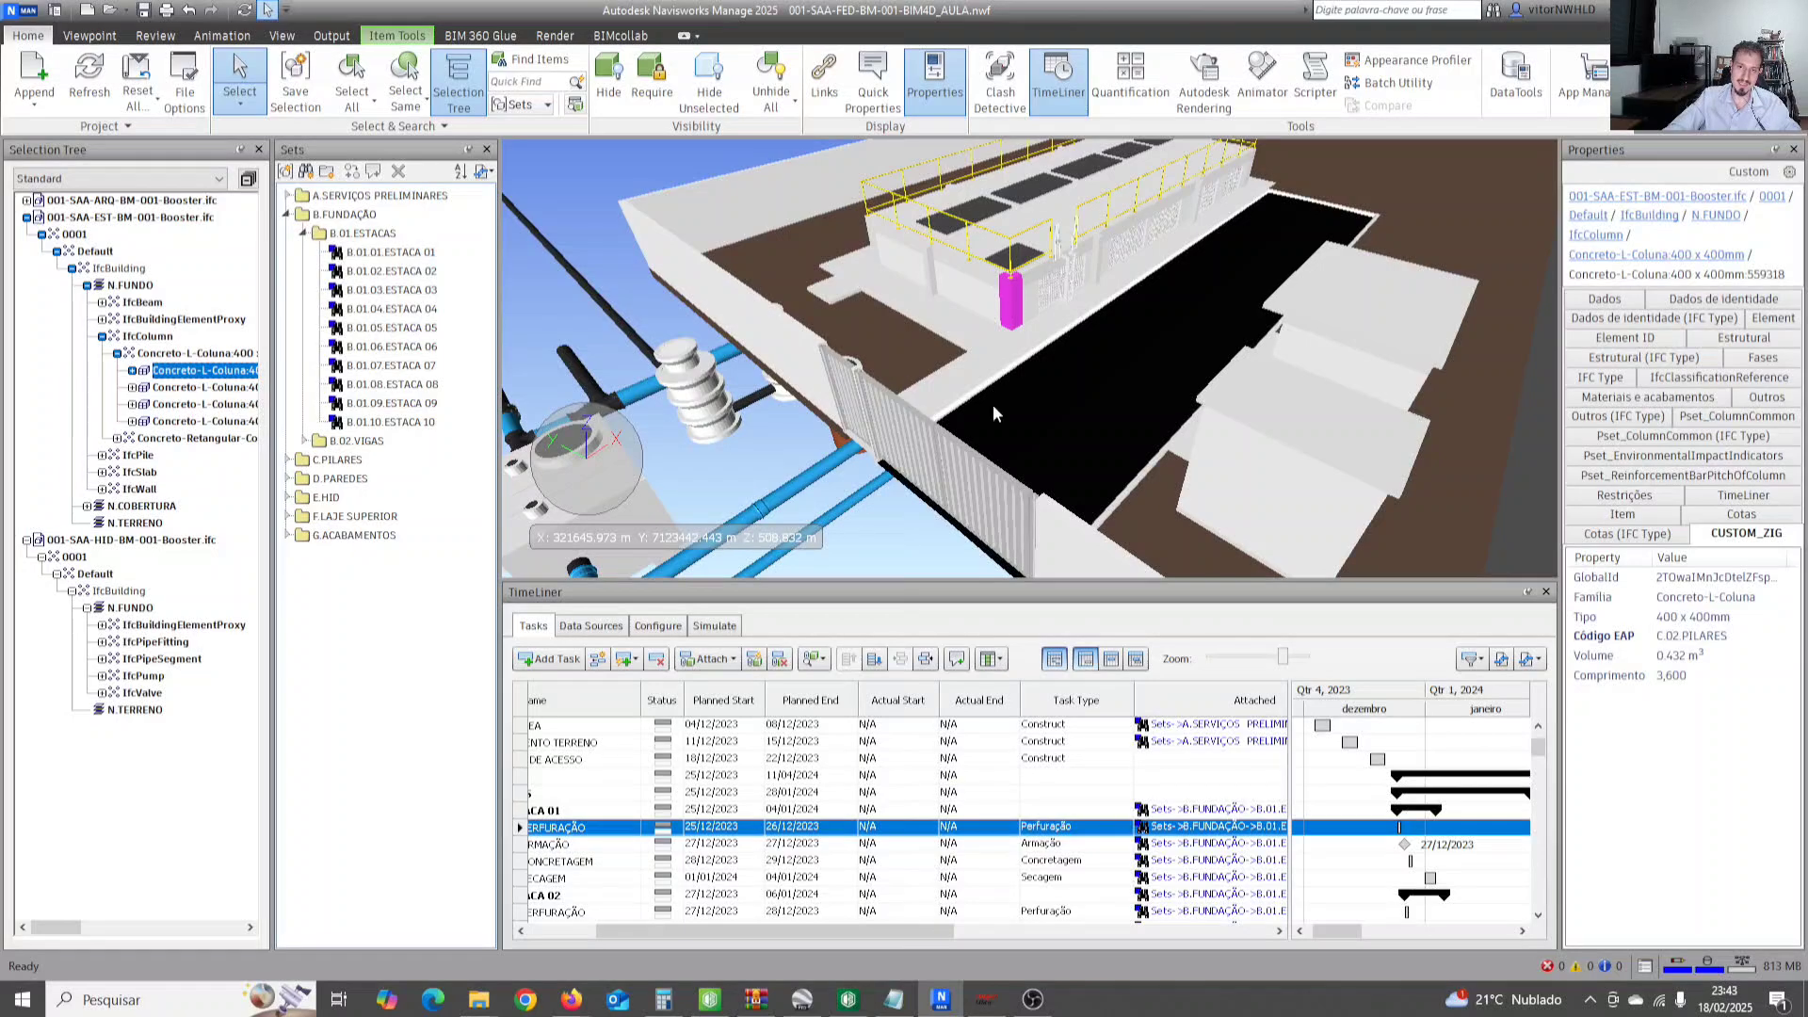
pyautogui.keyDown('shift'); pyautogui.moveTo(902, 408); pyautogui.dragTo(894, 444, button='middle'); pyautogui.keyUp('shift')
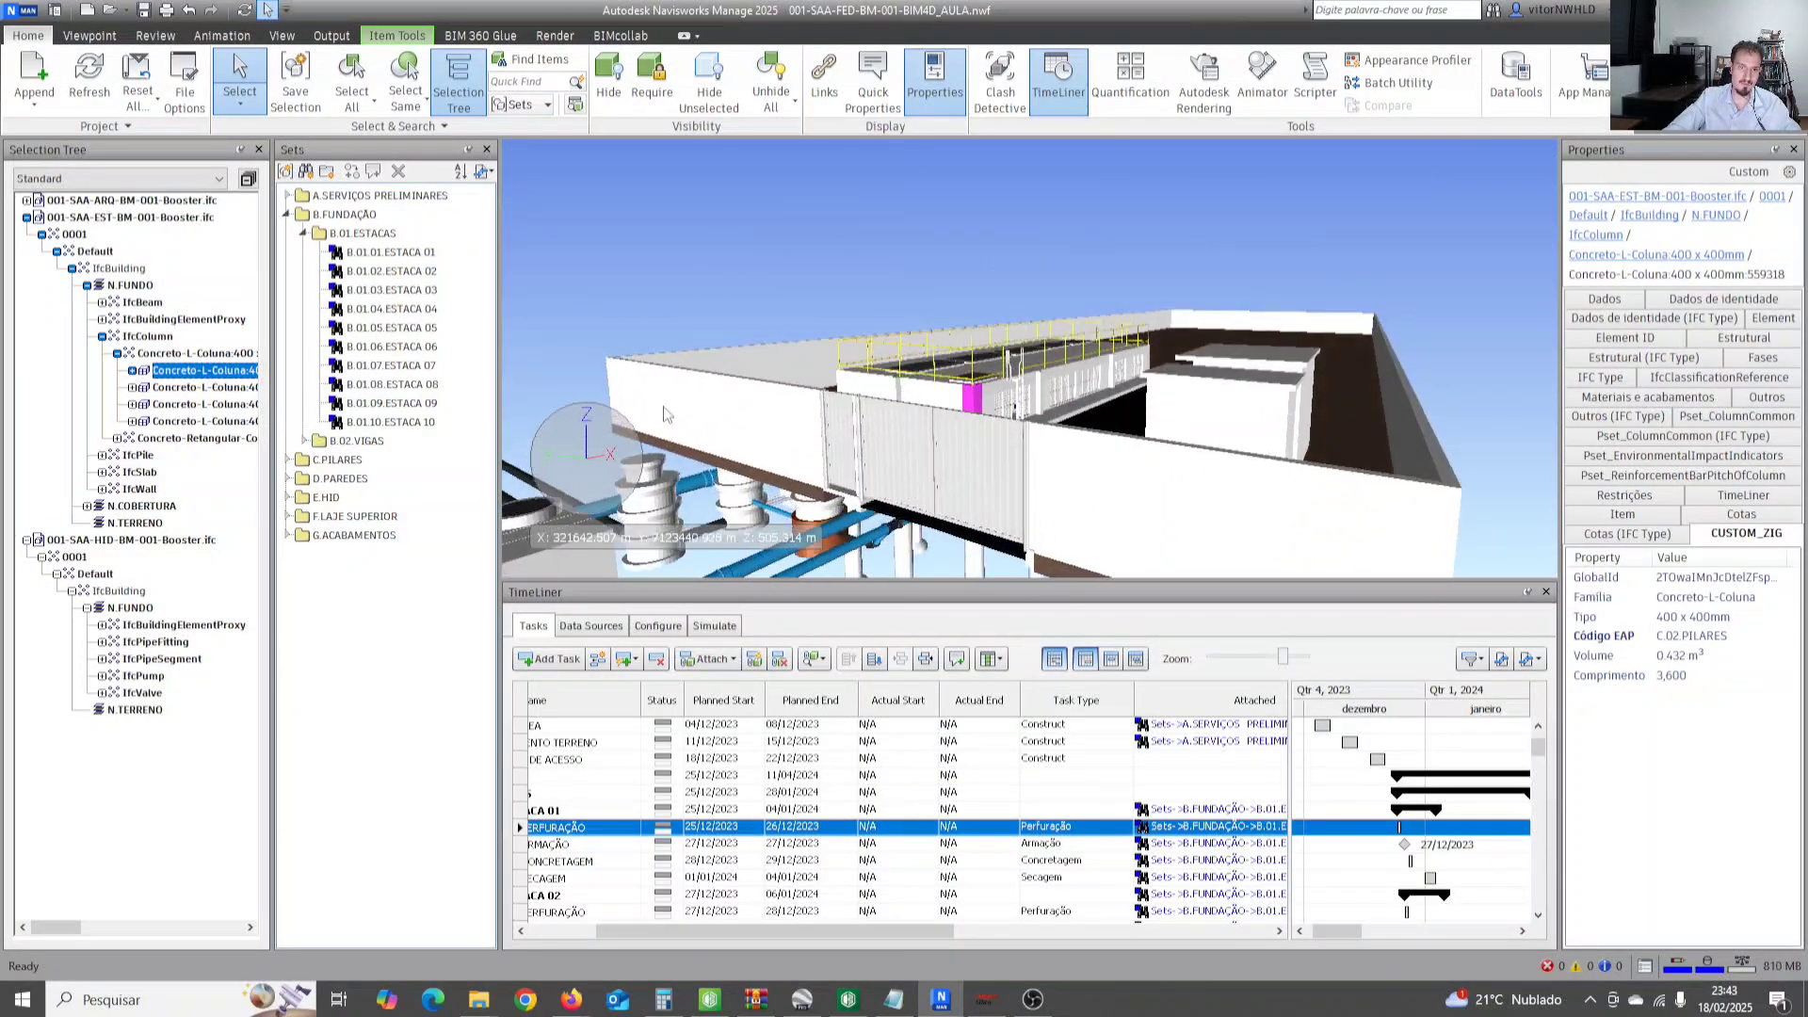
pyautogui.scroll(-1, 741, 424)
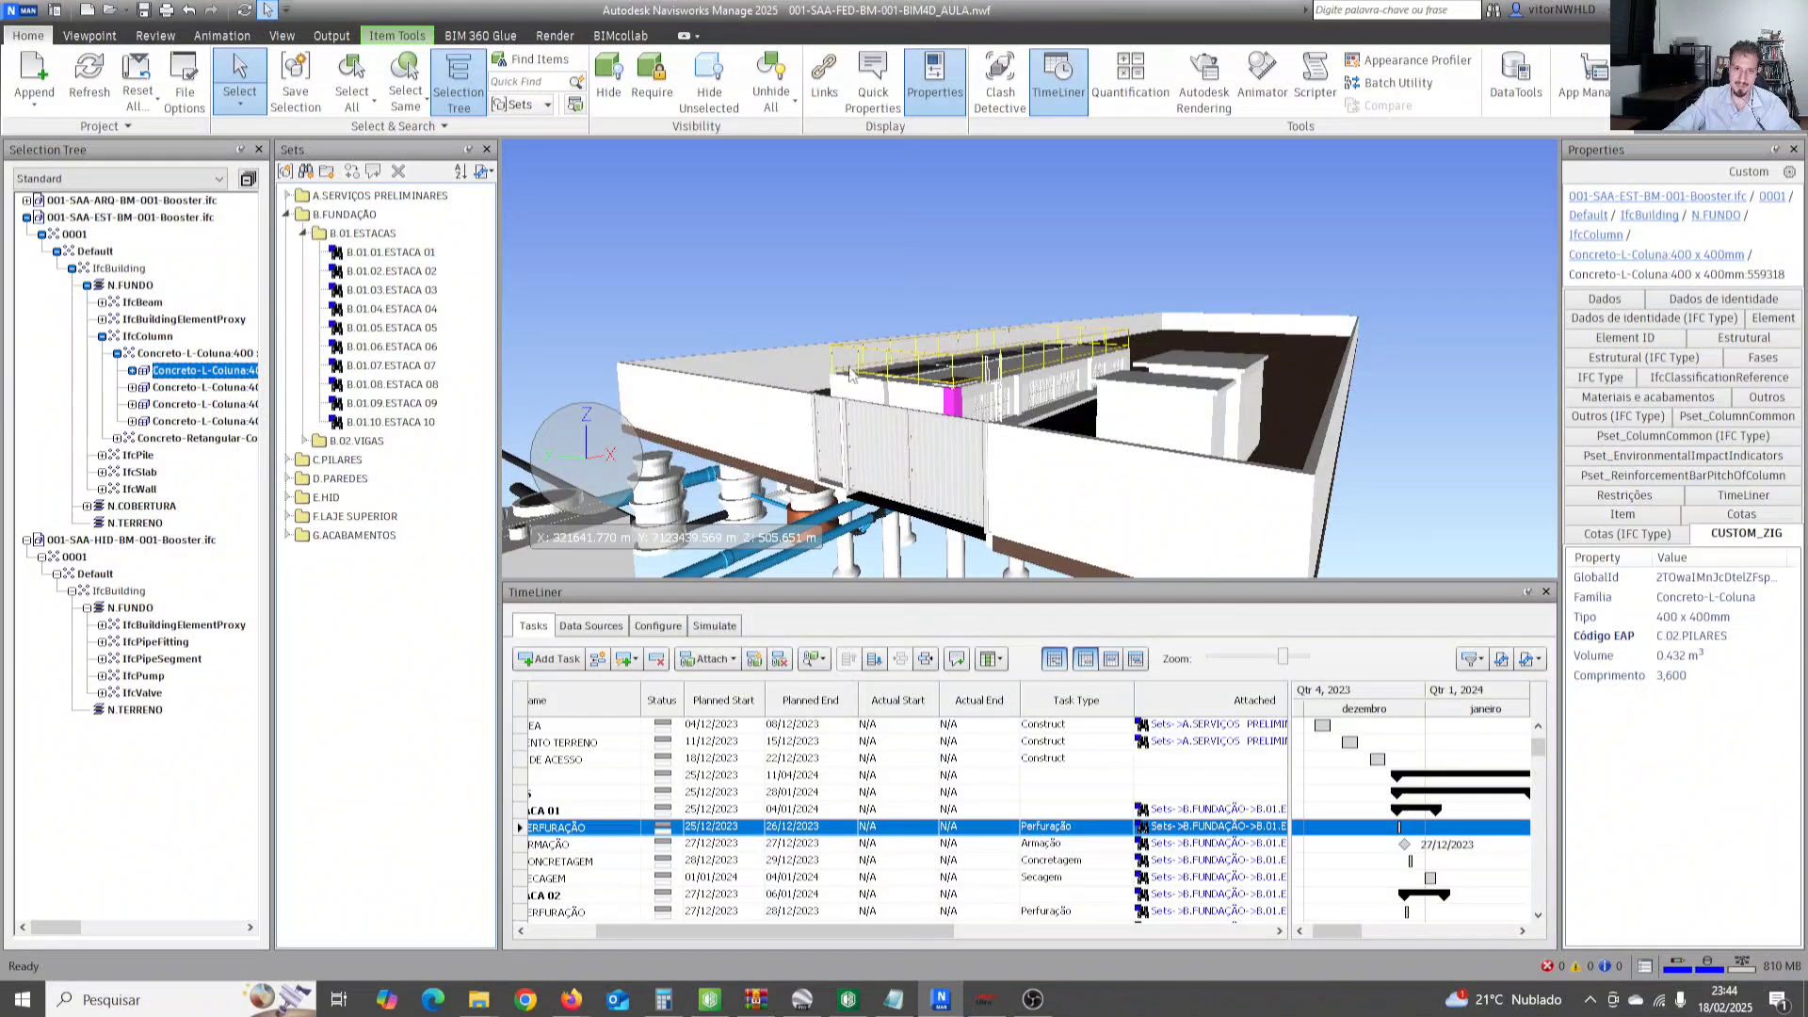
pyautogui.keyDown('shift'); pyautogui.moveTo(851, 374); pyautogui.dragTo(874, 444, button='middle'); pyautogui.keyUp('shift')
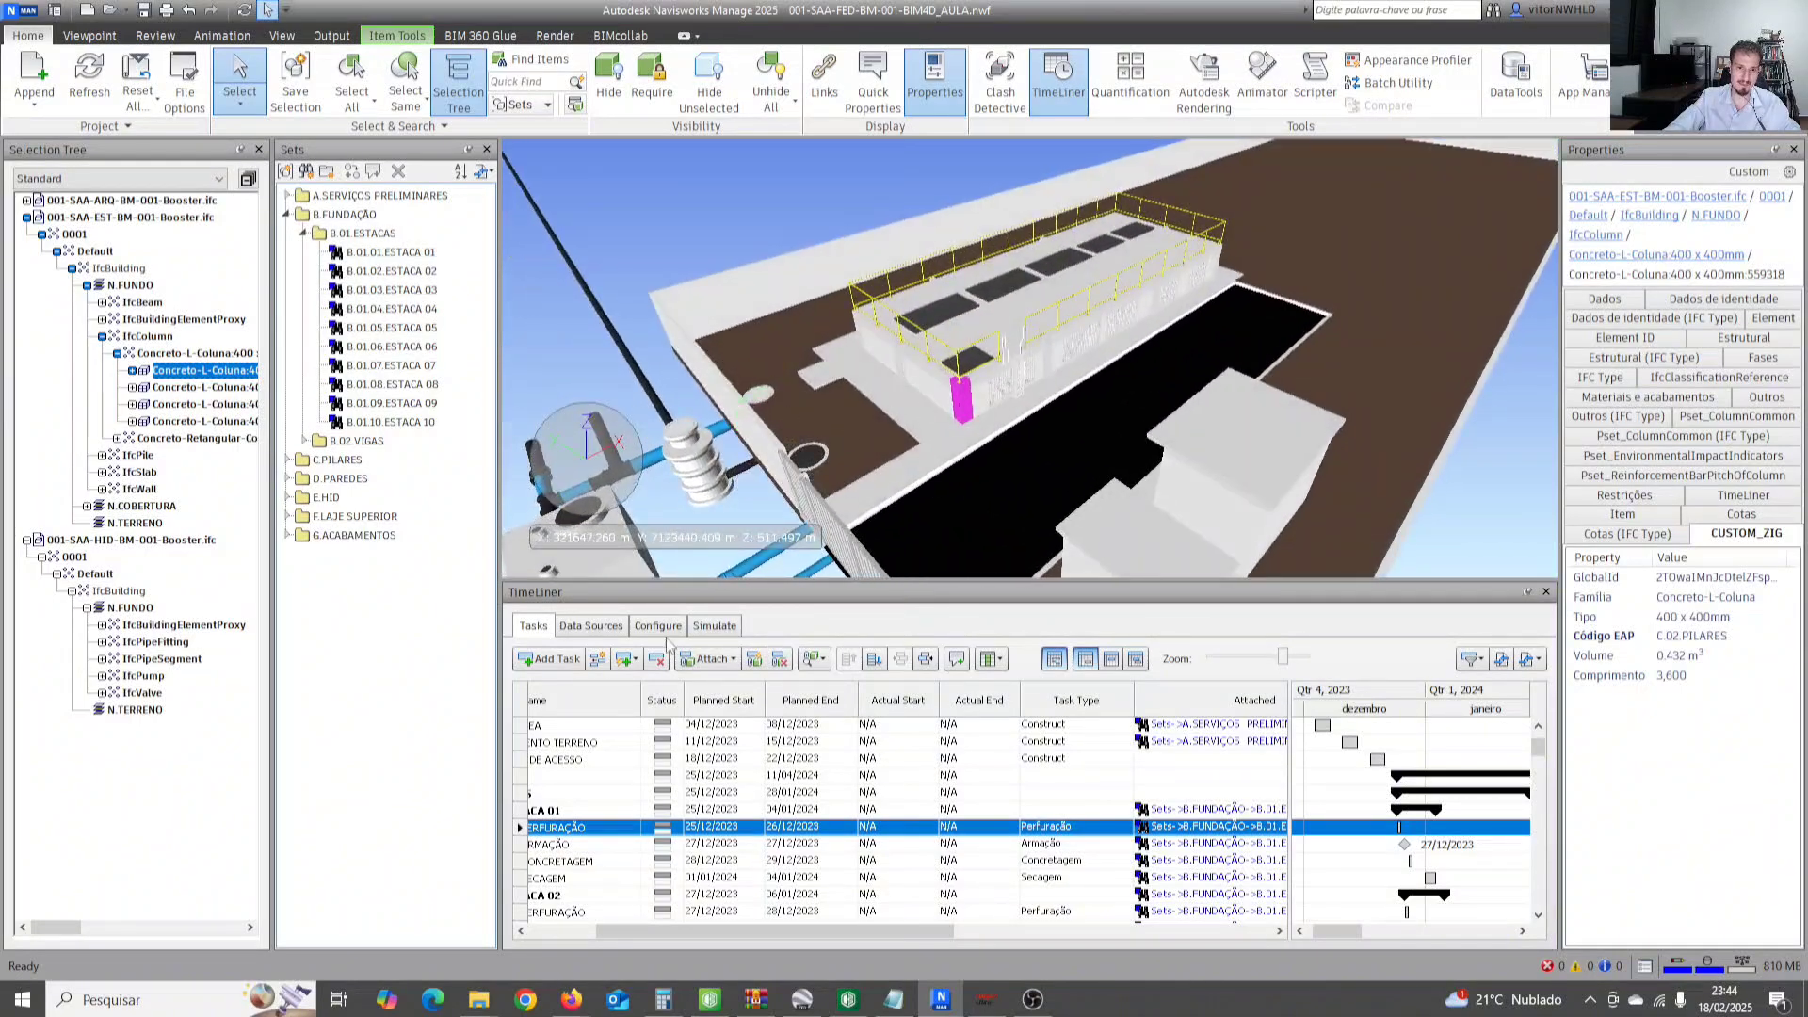
# Widen the TimeLiner panel and play the construction simulation from its 04/12/2023 start.
pyautogui.moveTo(499, 727); pyautogui.dragTo(474, 736)
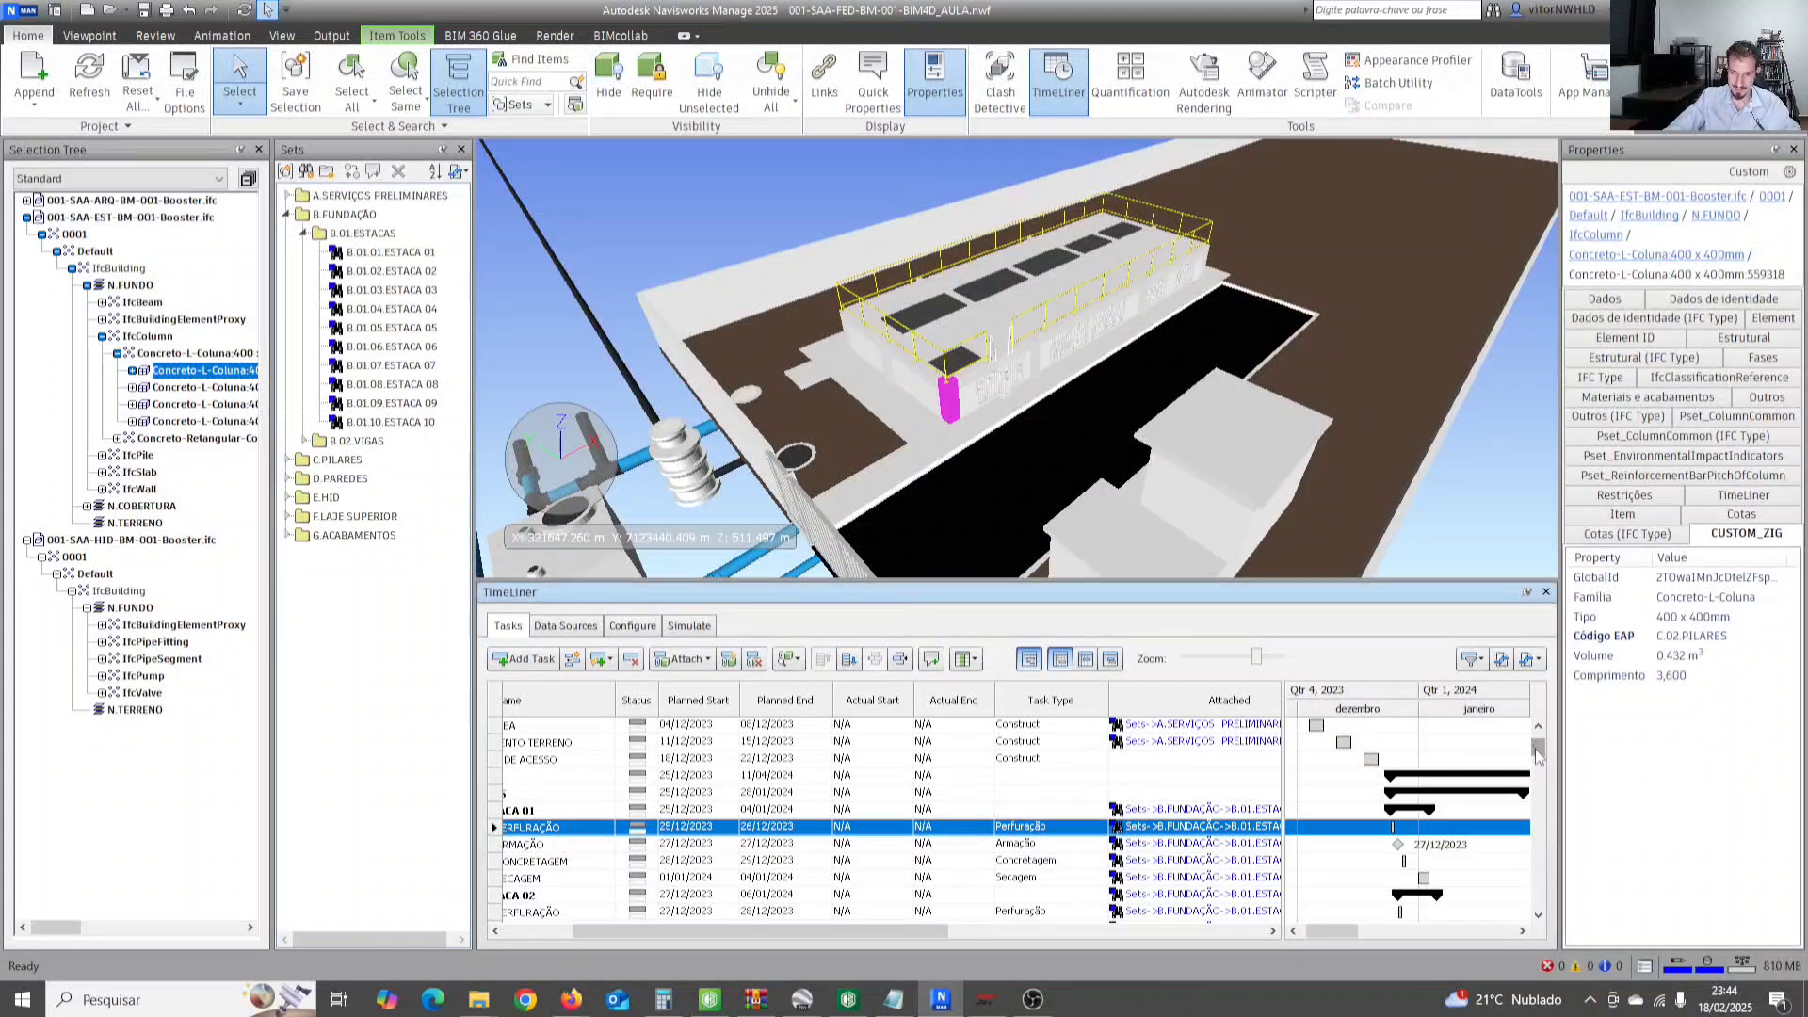
pyautogui.moveTo(1538, 750); pyautogui.dragTo(1541, 771)
pyautogui.moveTo(1539, 767)
pyautogui.mouseDown()
pyautogui.moveTo(1542, 835)
pyautogui.moveTo(1540, 751)
pyautogui.mouseUp()
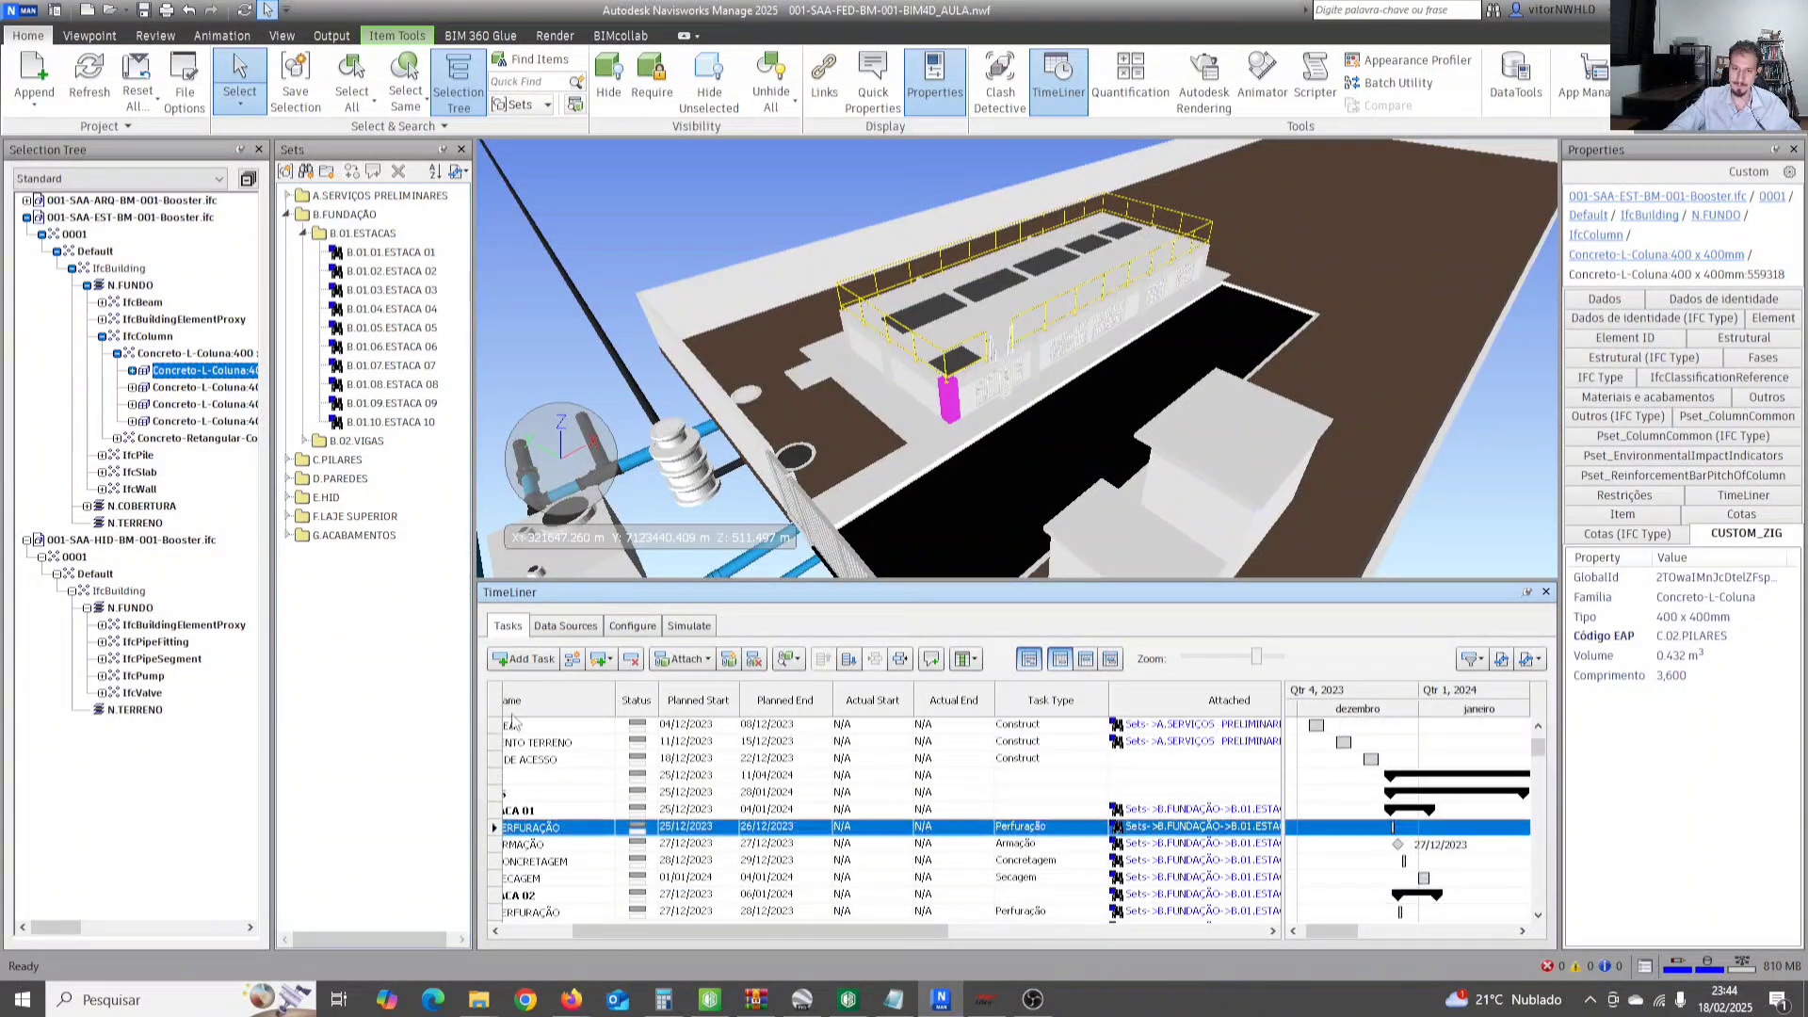
pyautogui.click(689, 628)
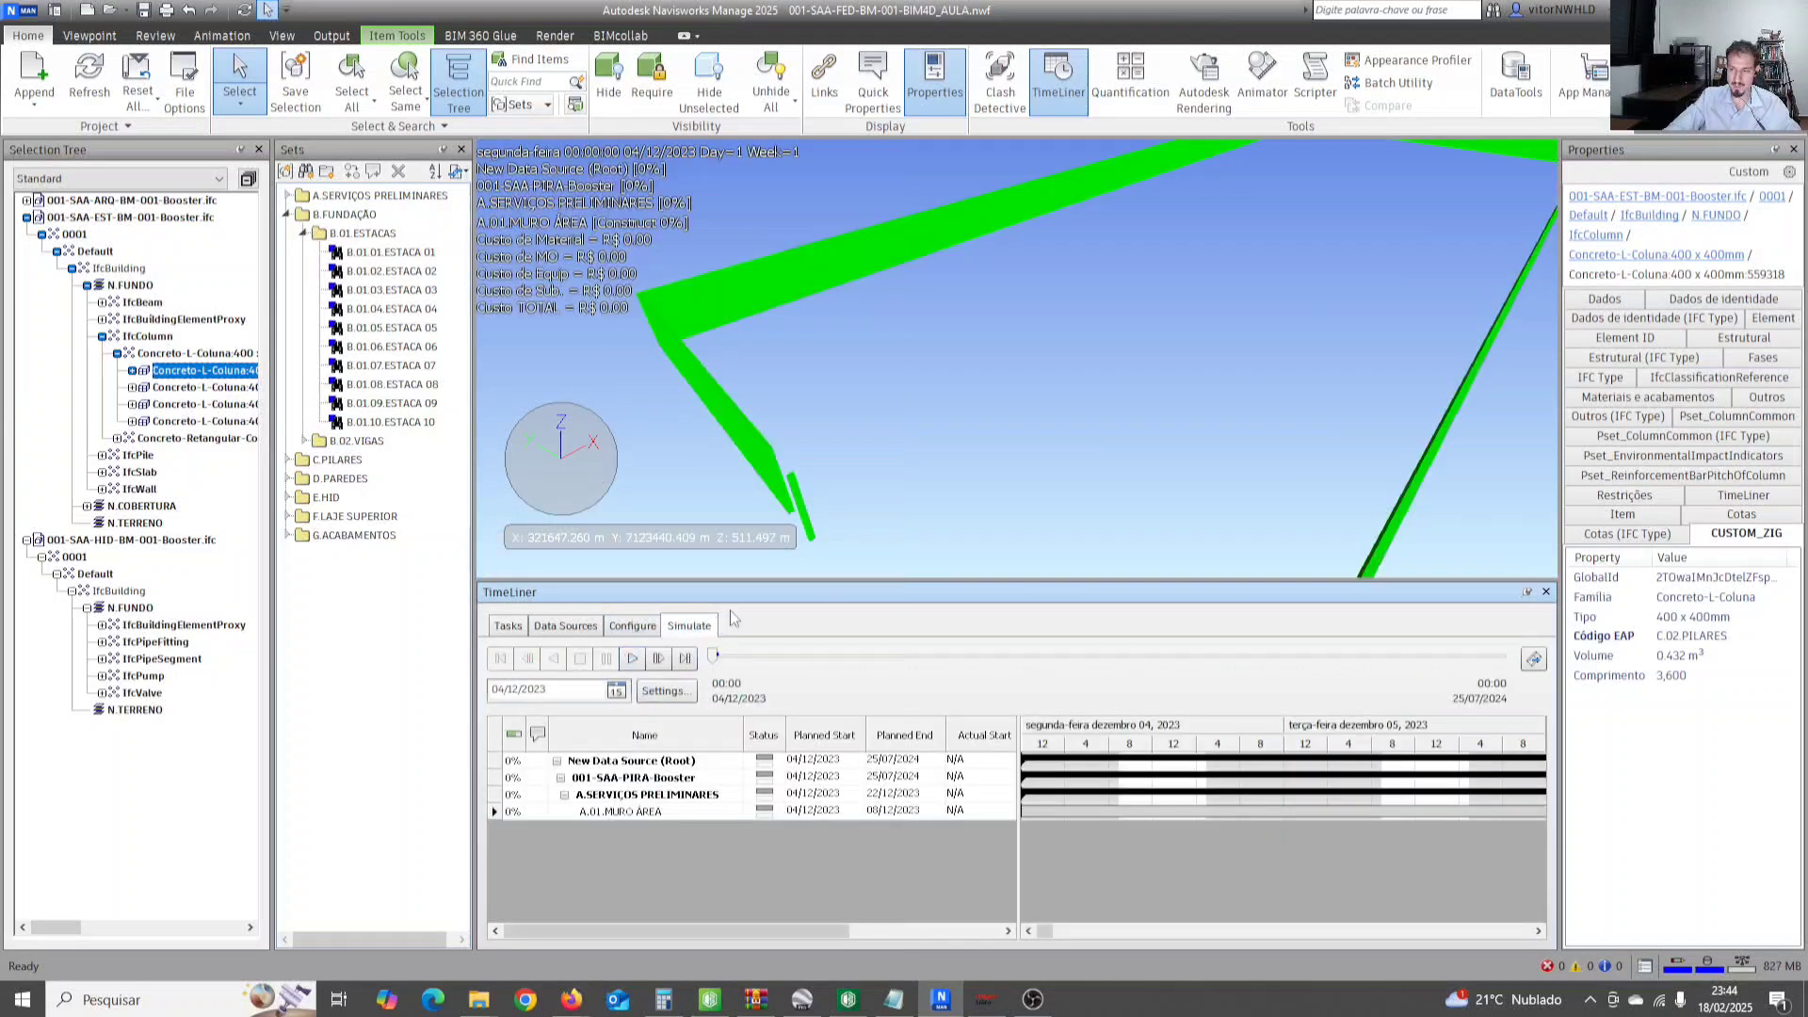
pyautogui.click(631, 660)
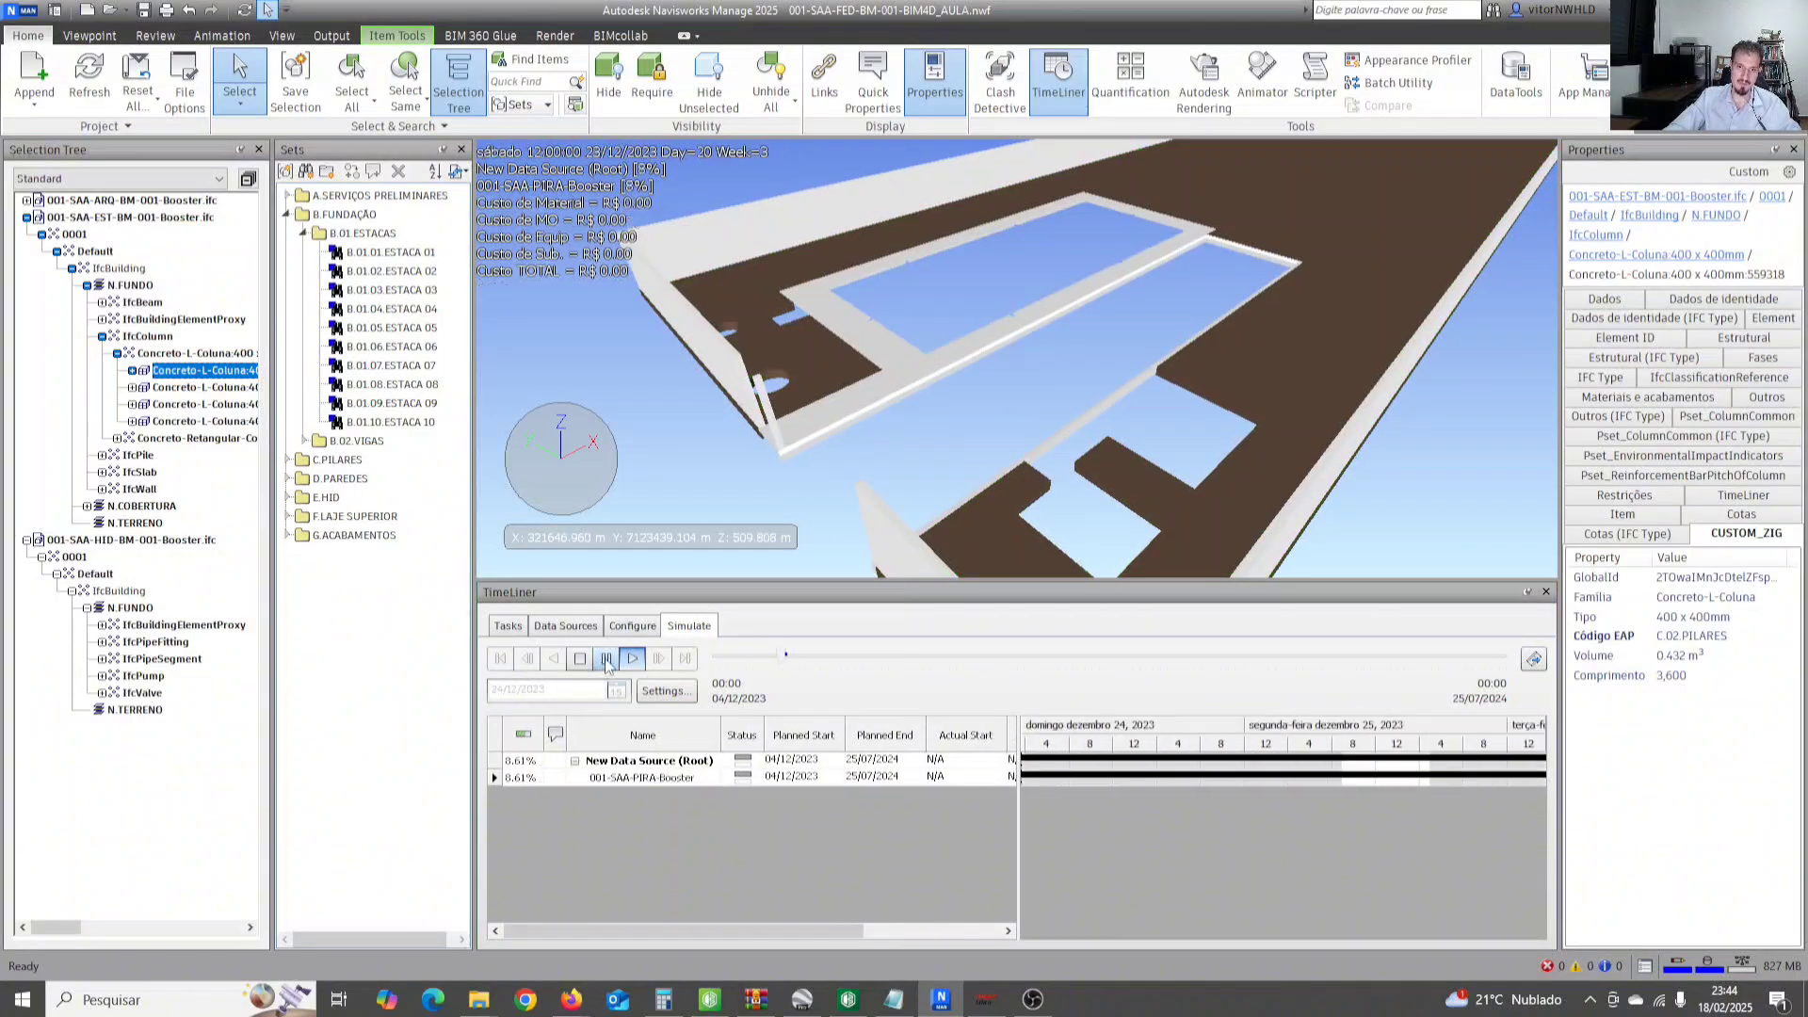
# Review the start and end appearances configured for the task types Forma, Armação, Concretagem, Secagem and Perfuração.
pyautogui.click(633, 627)
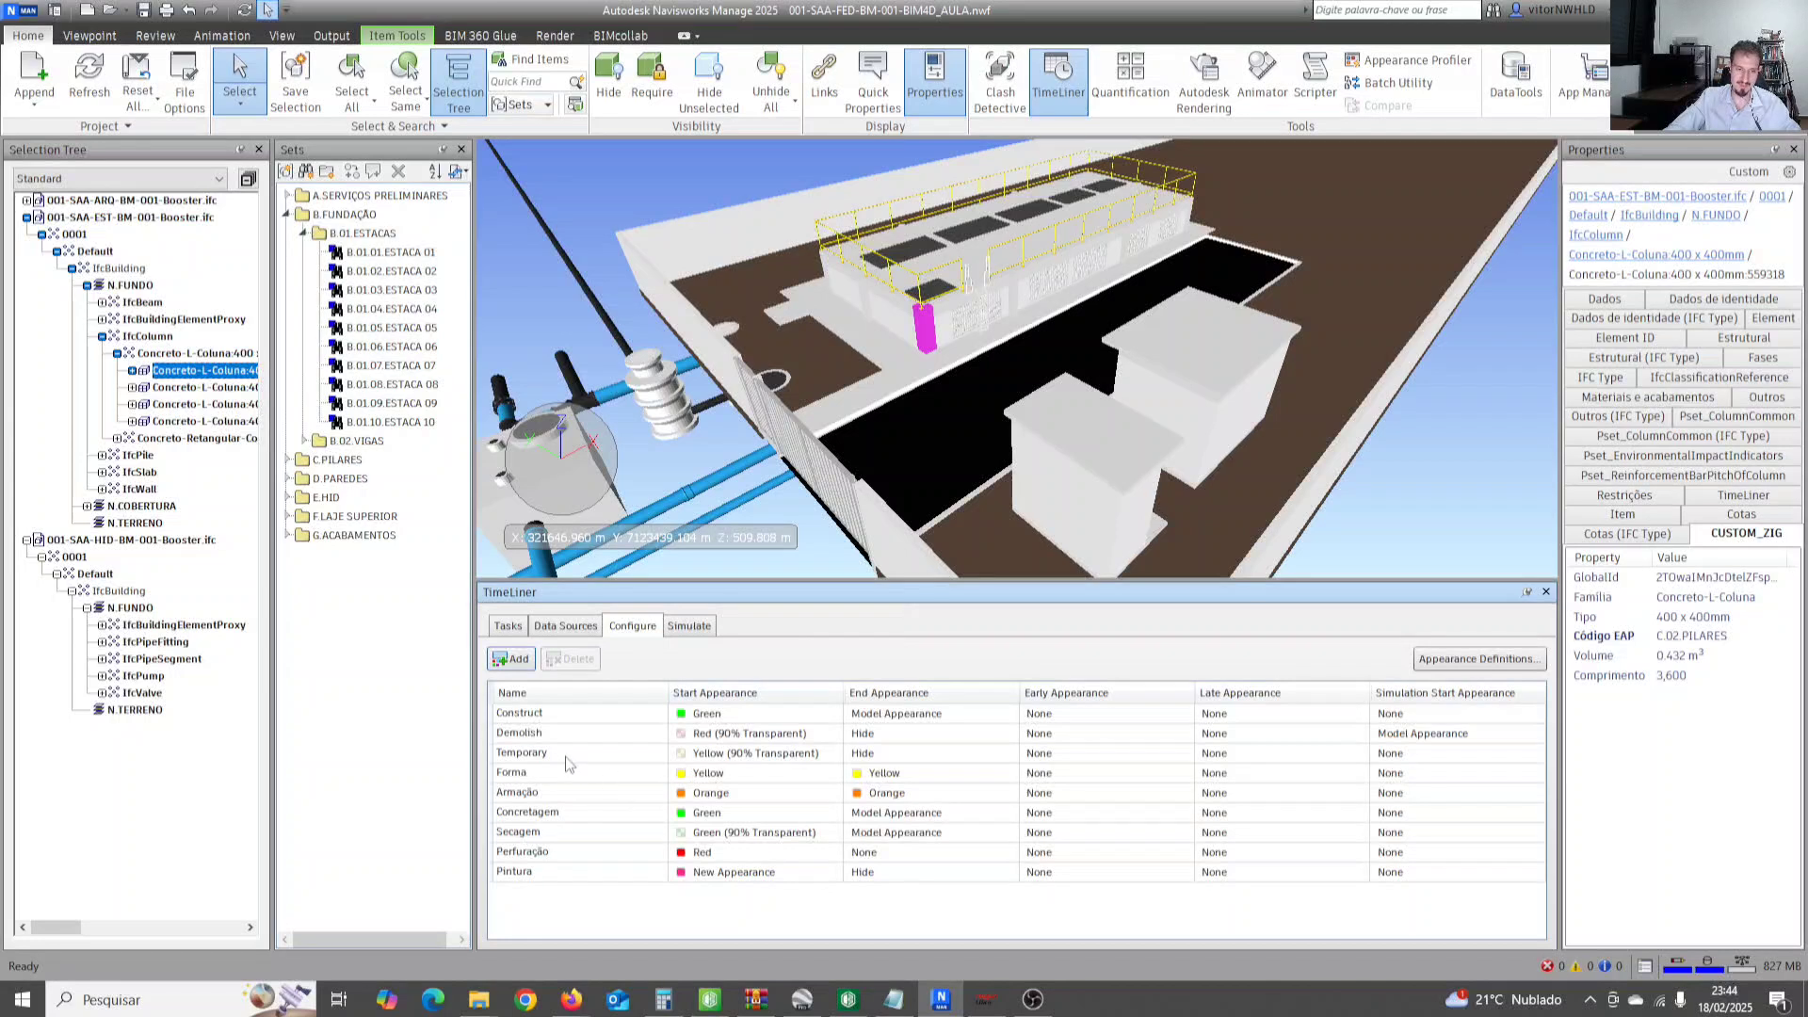
pyautogui.click(519, 776)
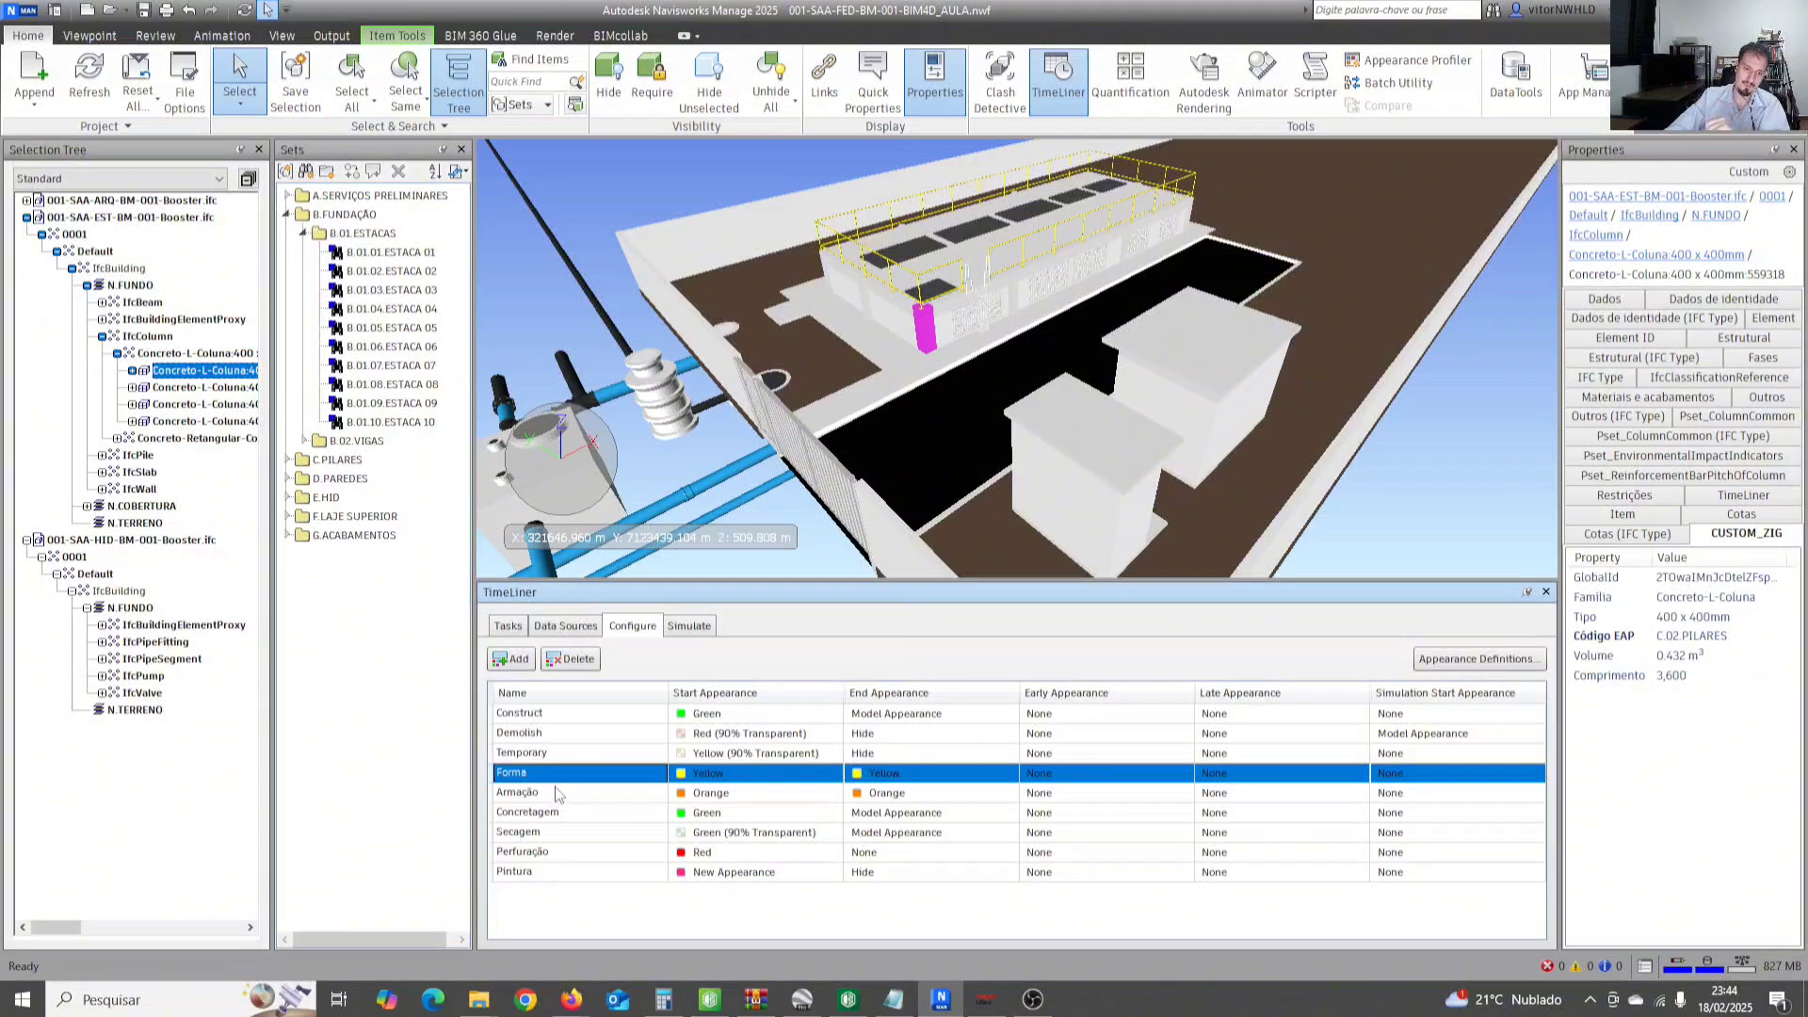
pyautogui.click(558, 794)
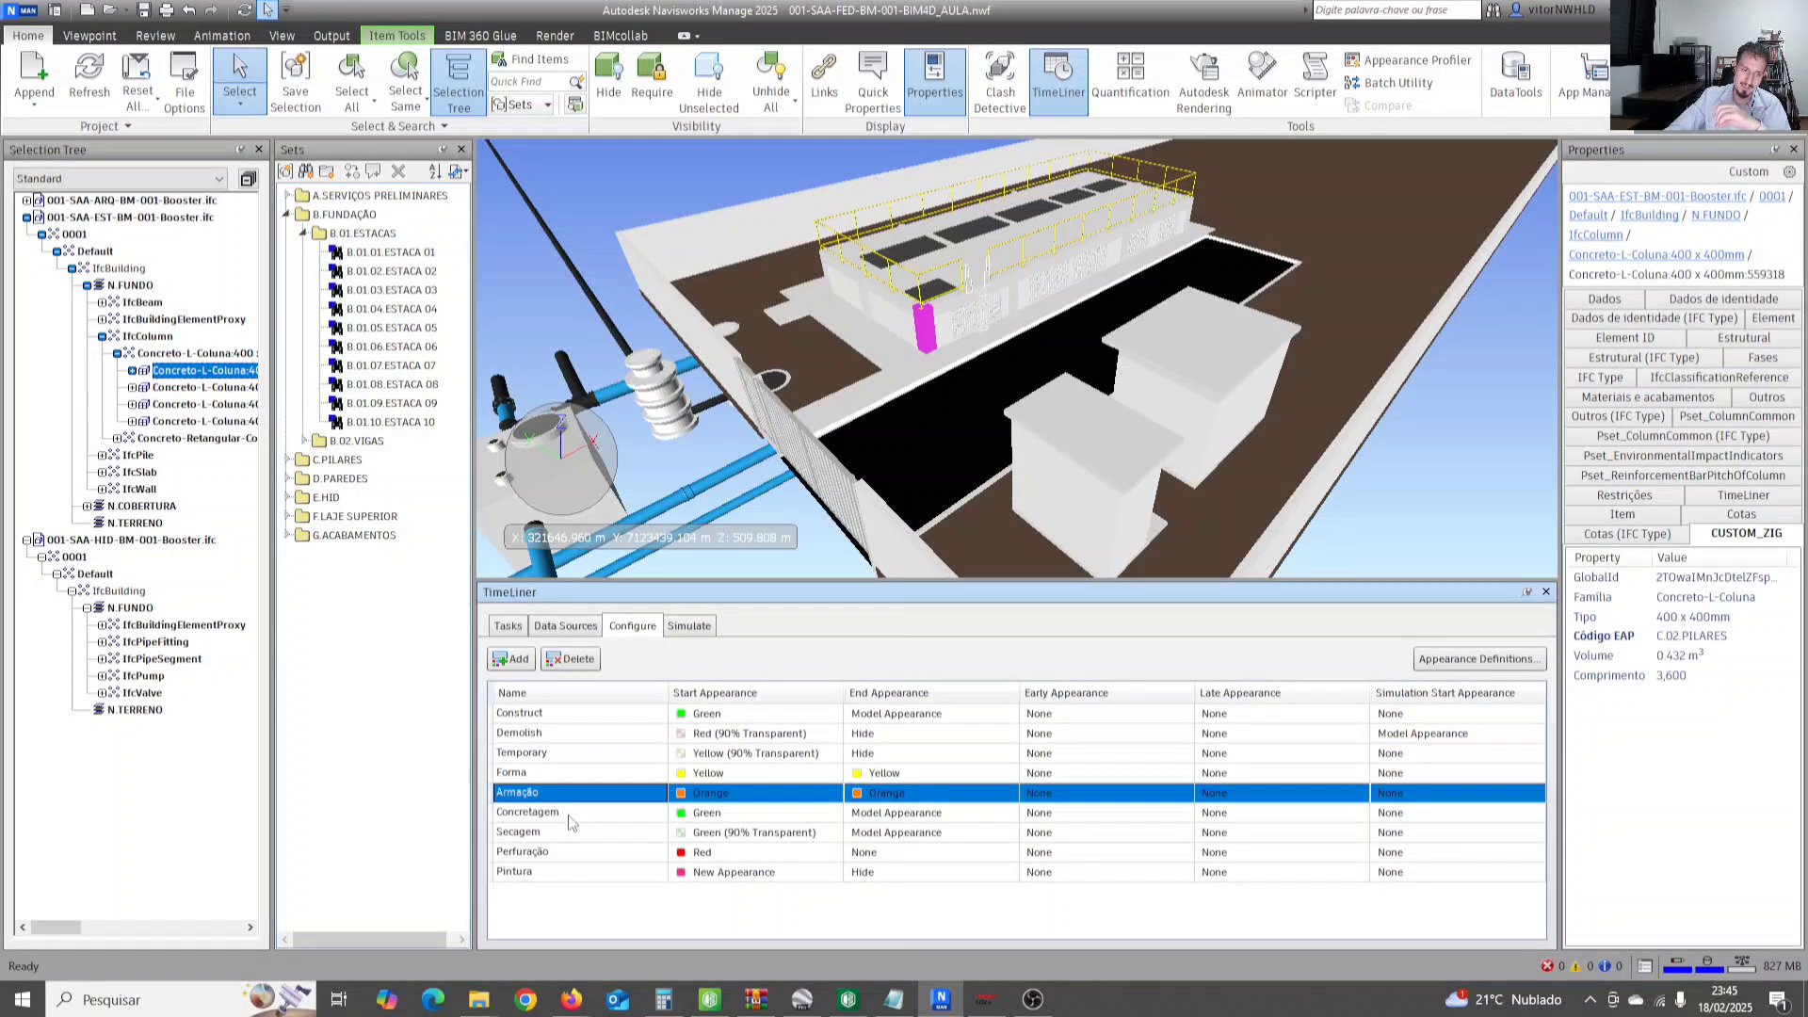
pyautogui.click(571, 816)
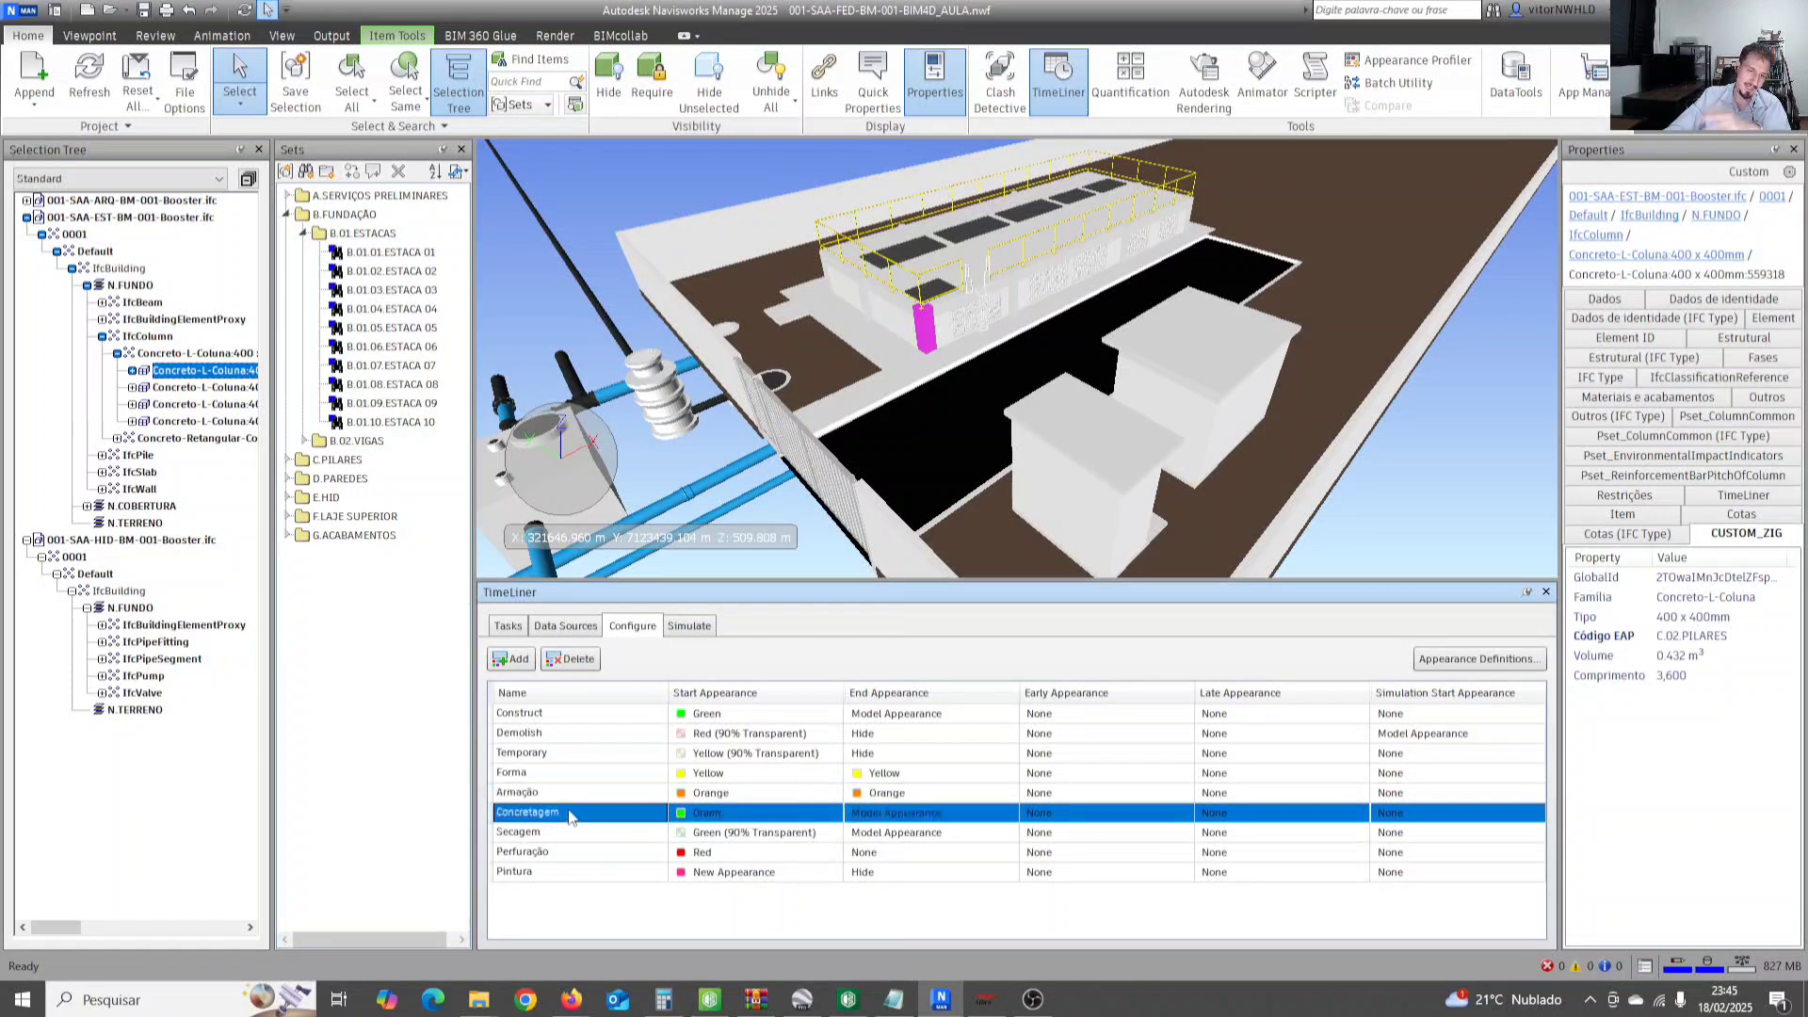
pyautogui.doubleClick(567, 835)
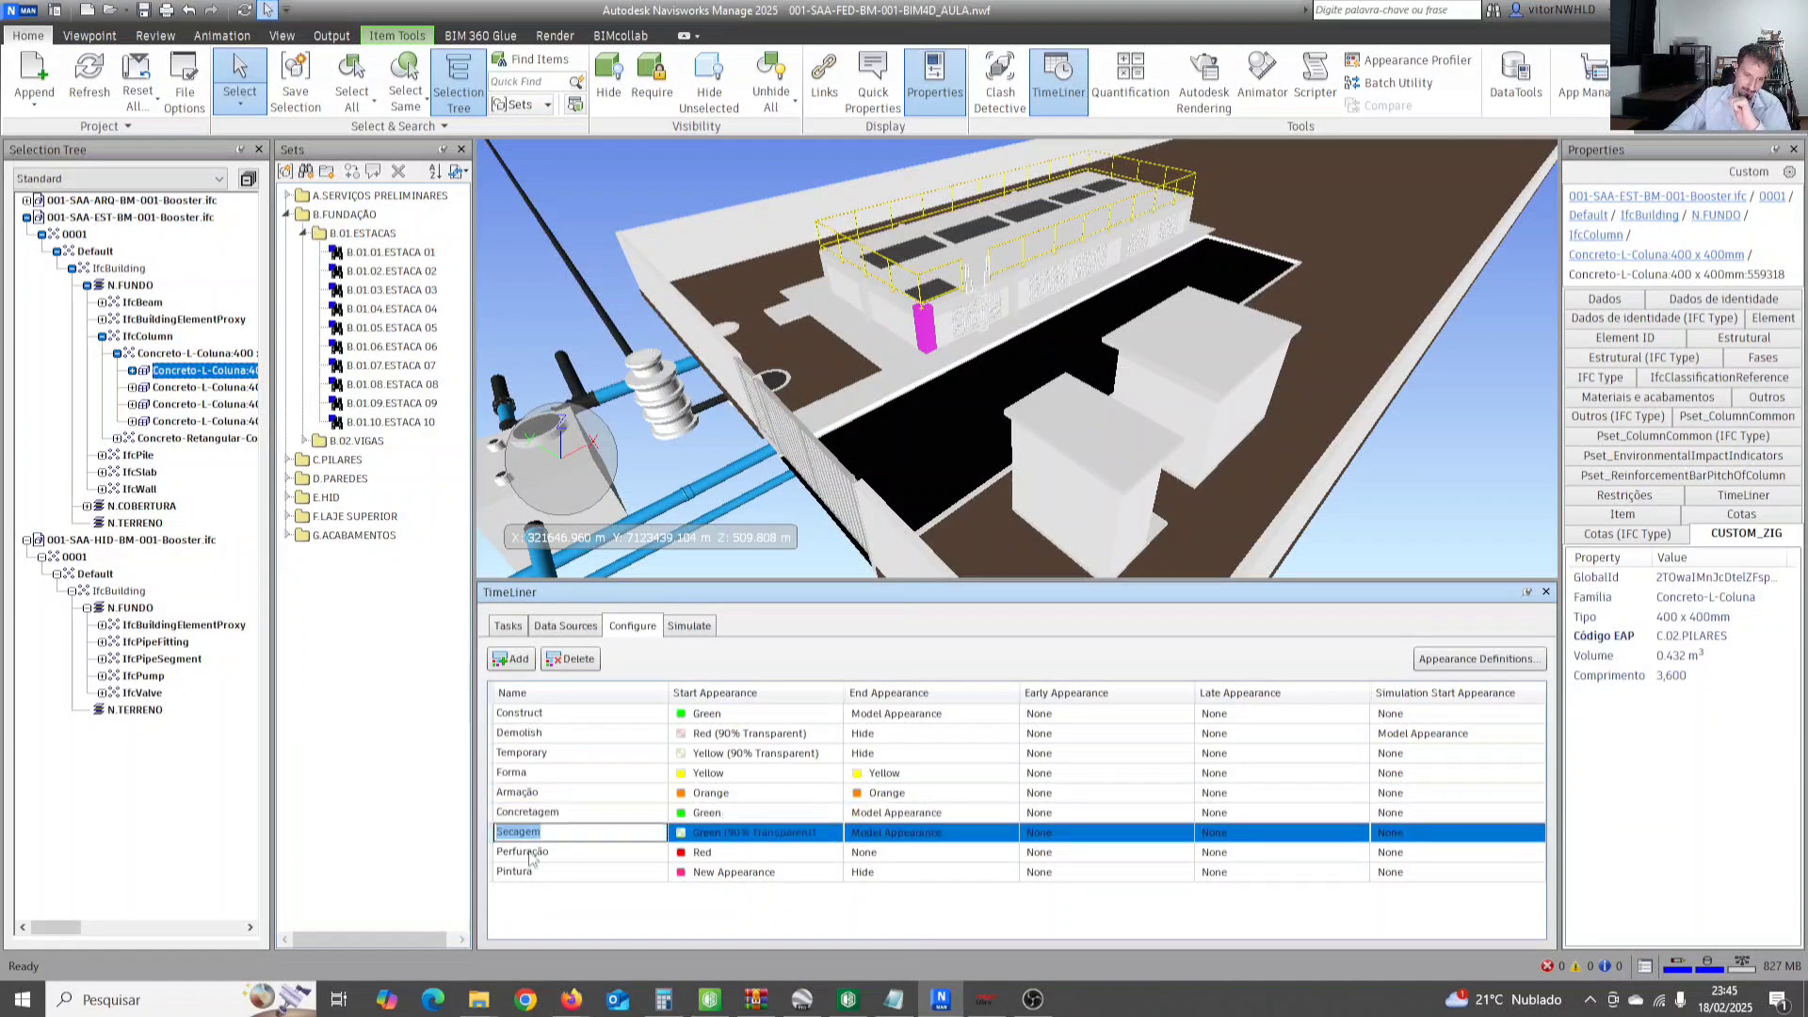
pyautogui.click(540, 853)
pyautogui.click(548, 839)
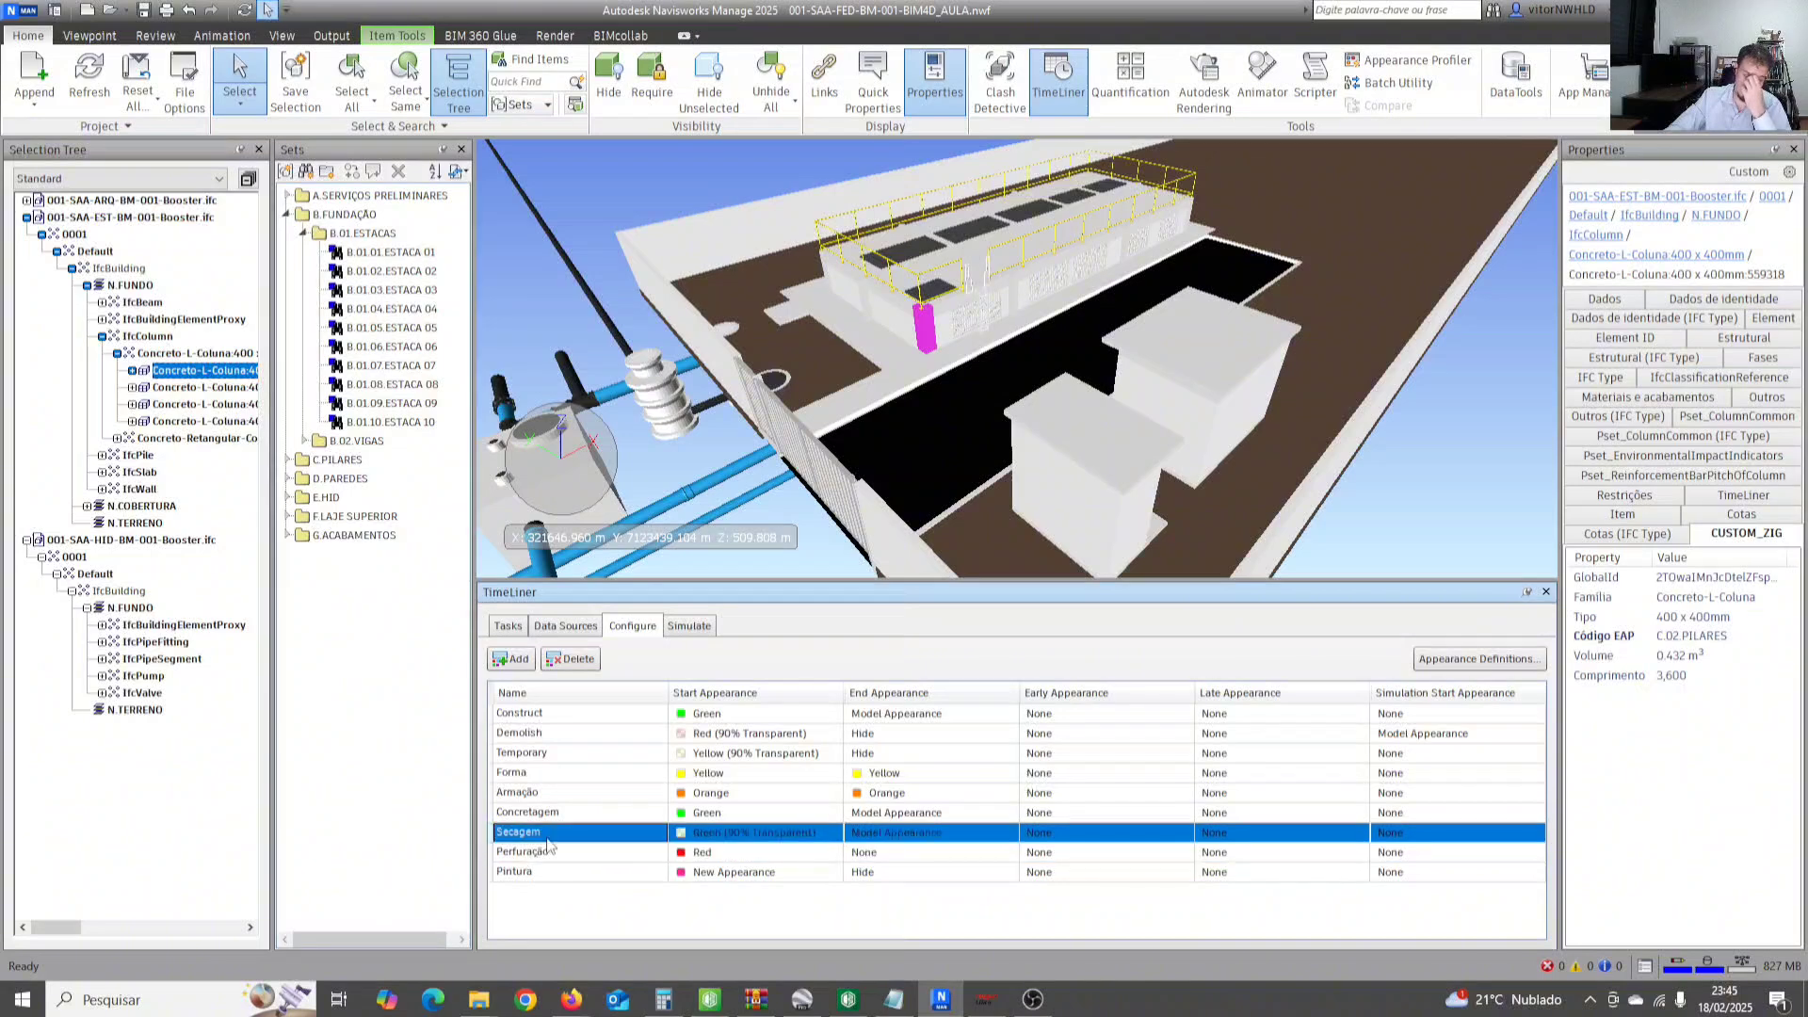
pyautogui.click(552, 857)
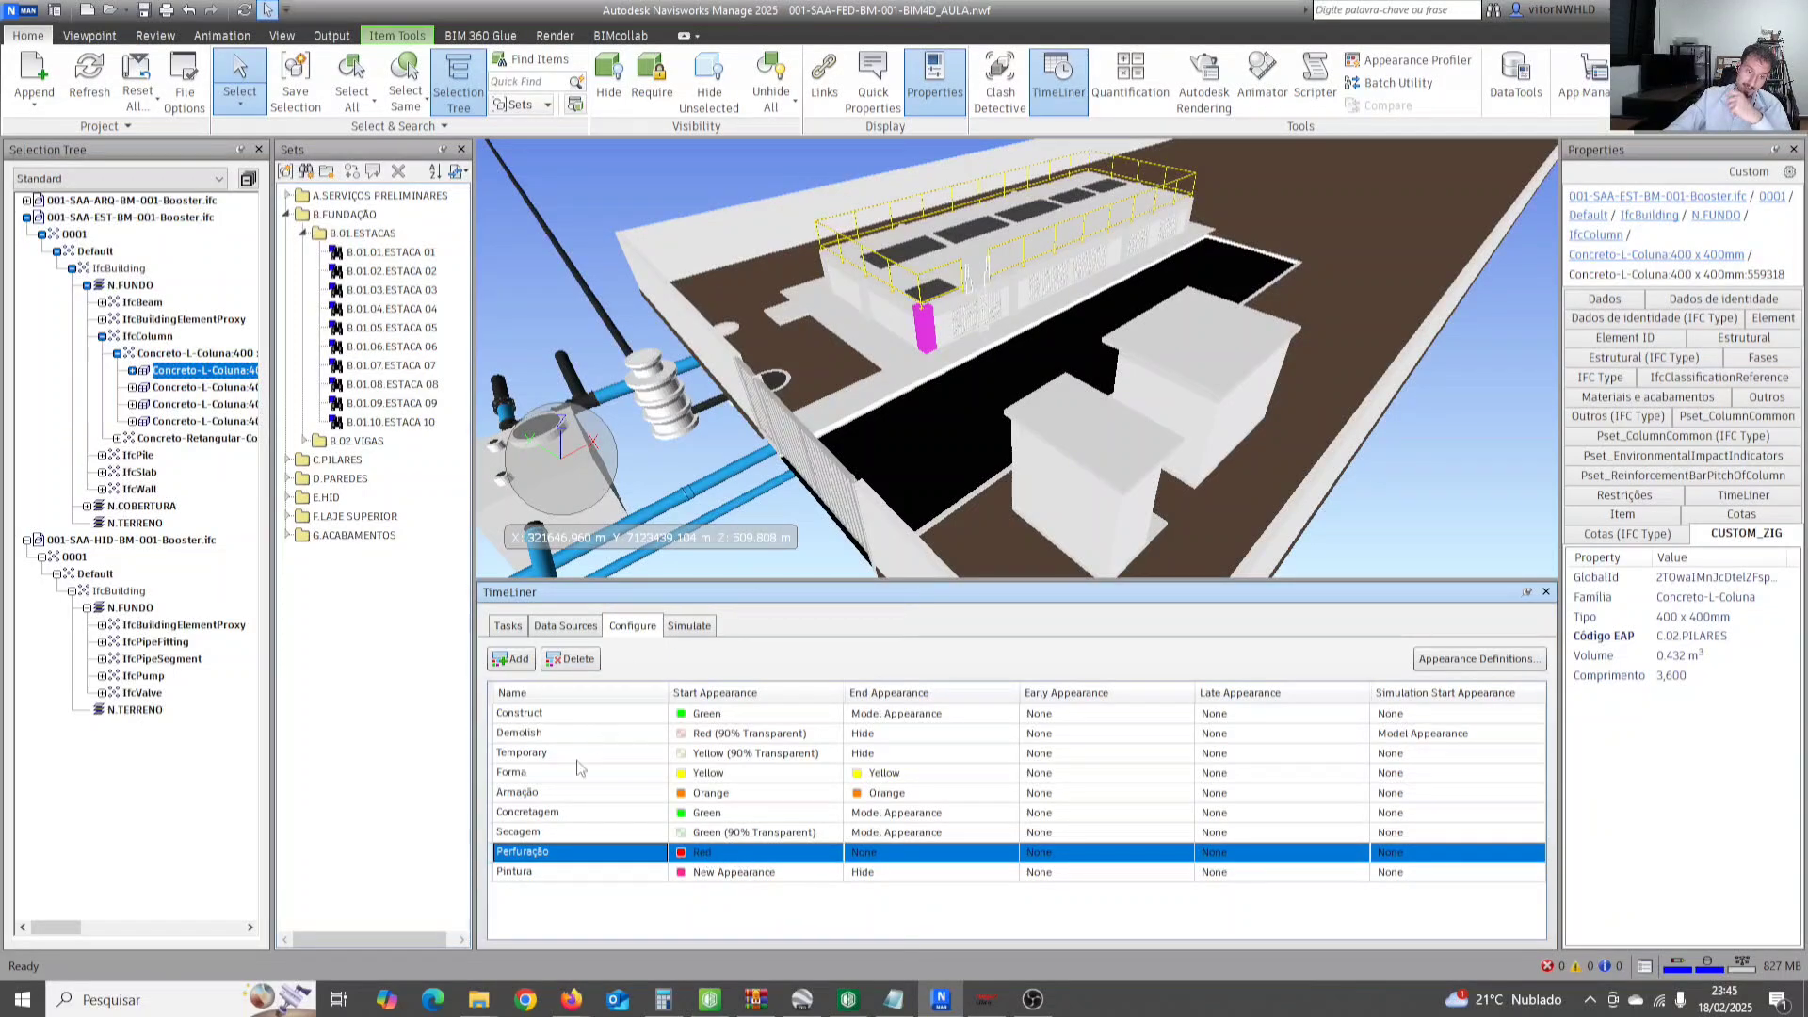
# Return to the simulation and step it back to 12/12/2023, during A.02.NIVELAMENTO TERRENO.
pyautogui.click(689, 625)
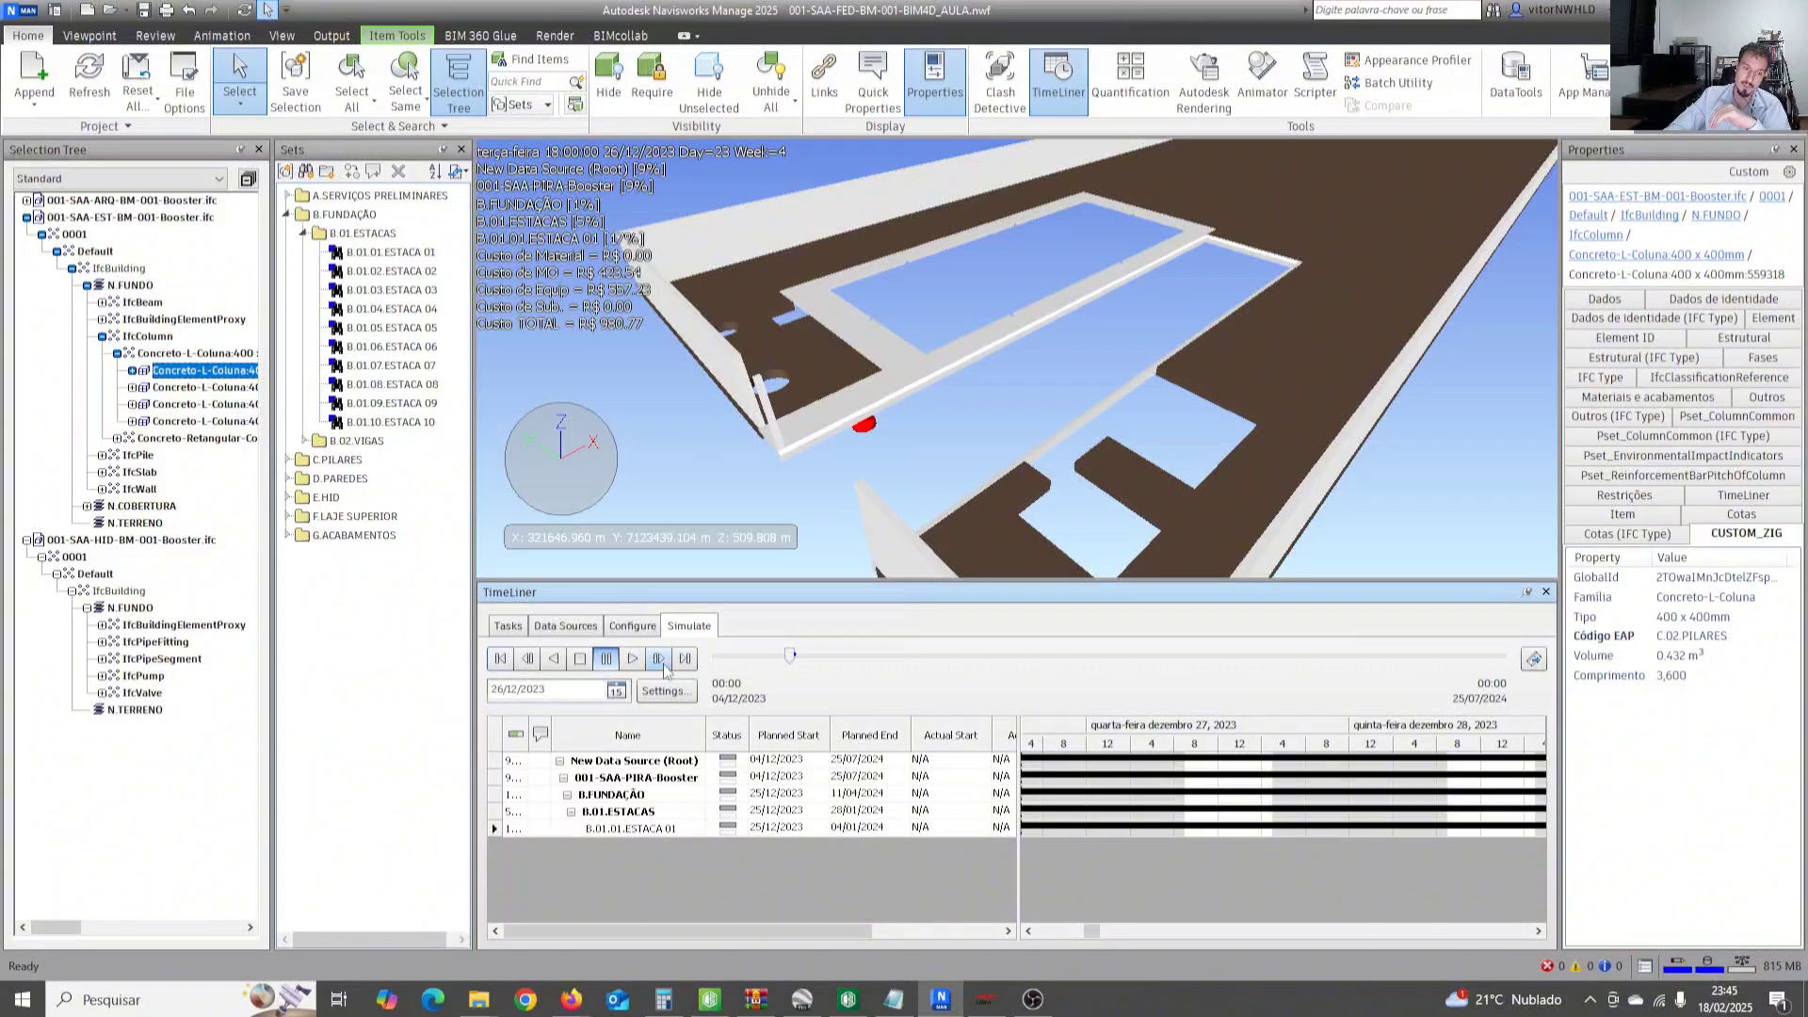
pyautogui.click(528, 659)
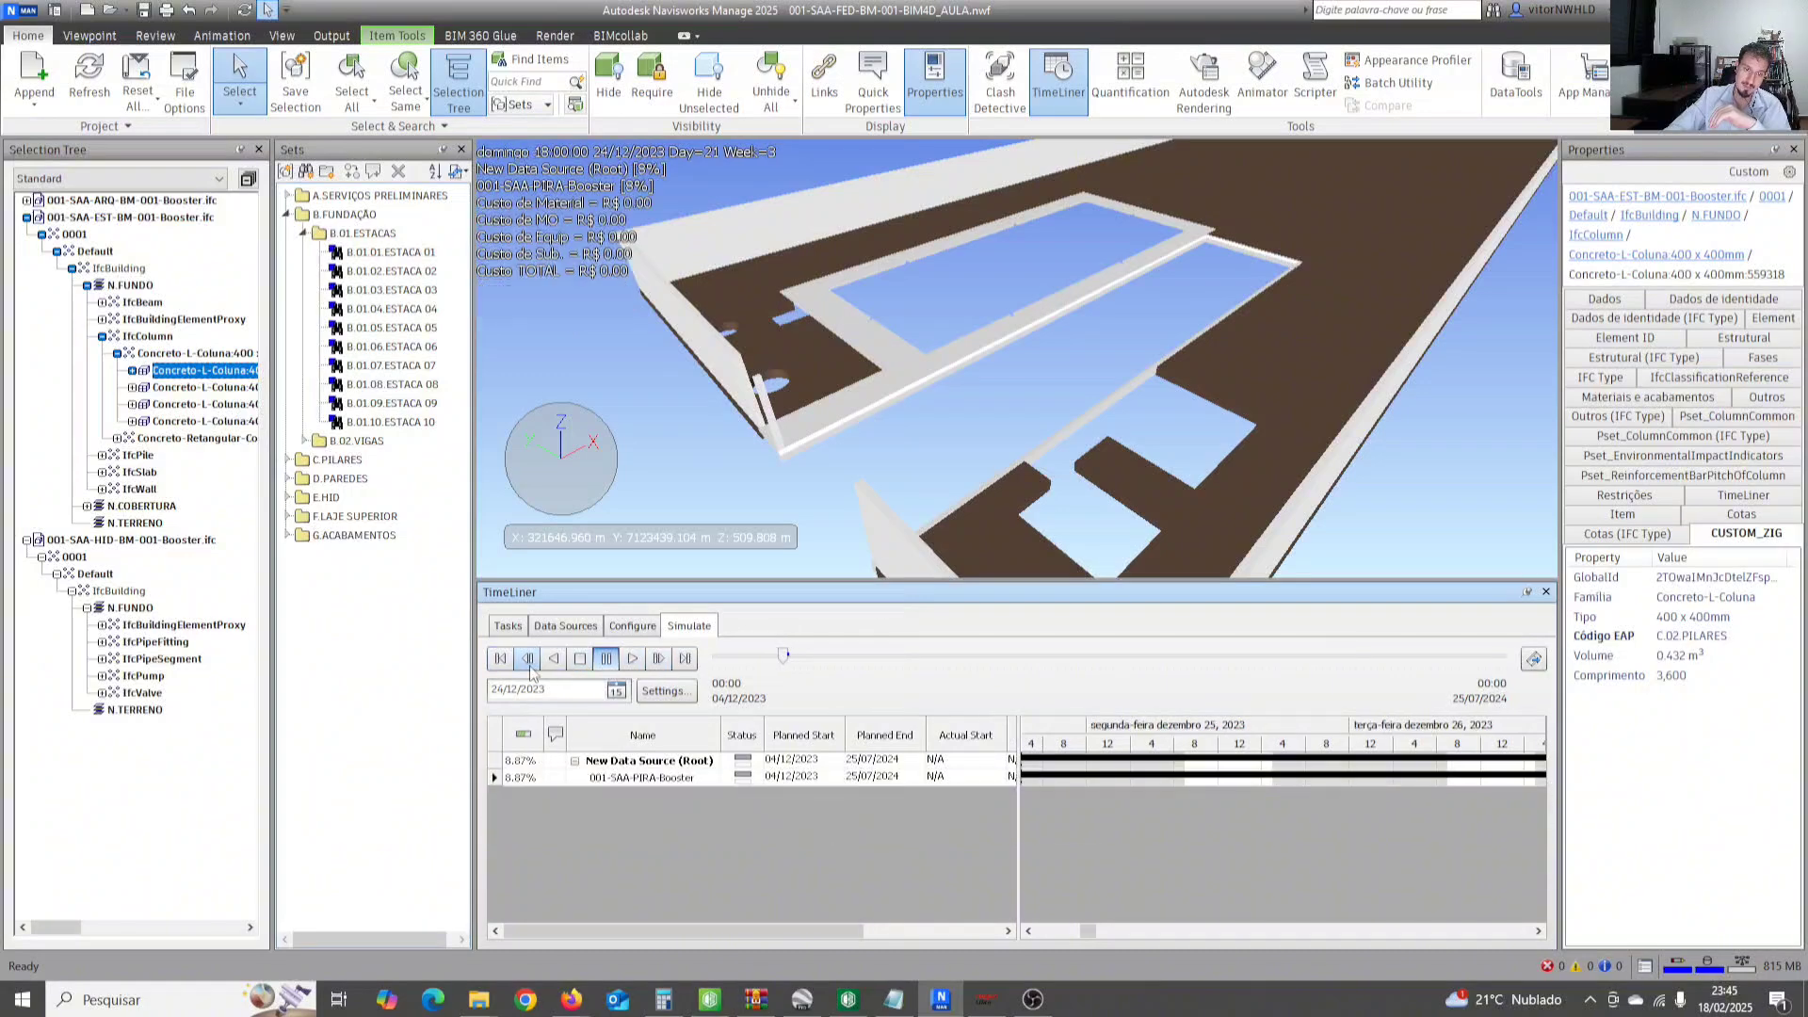
pyautogui.click(529, 659)
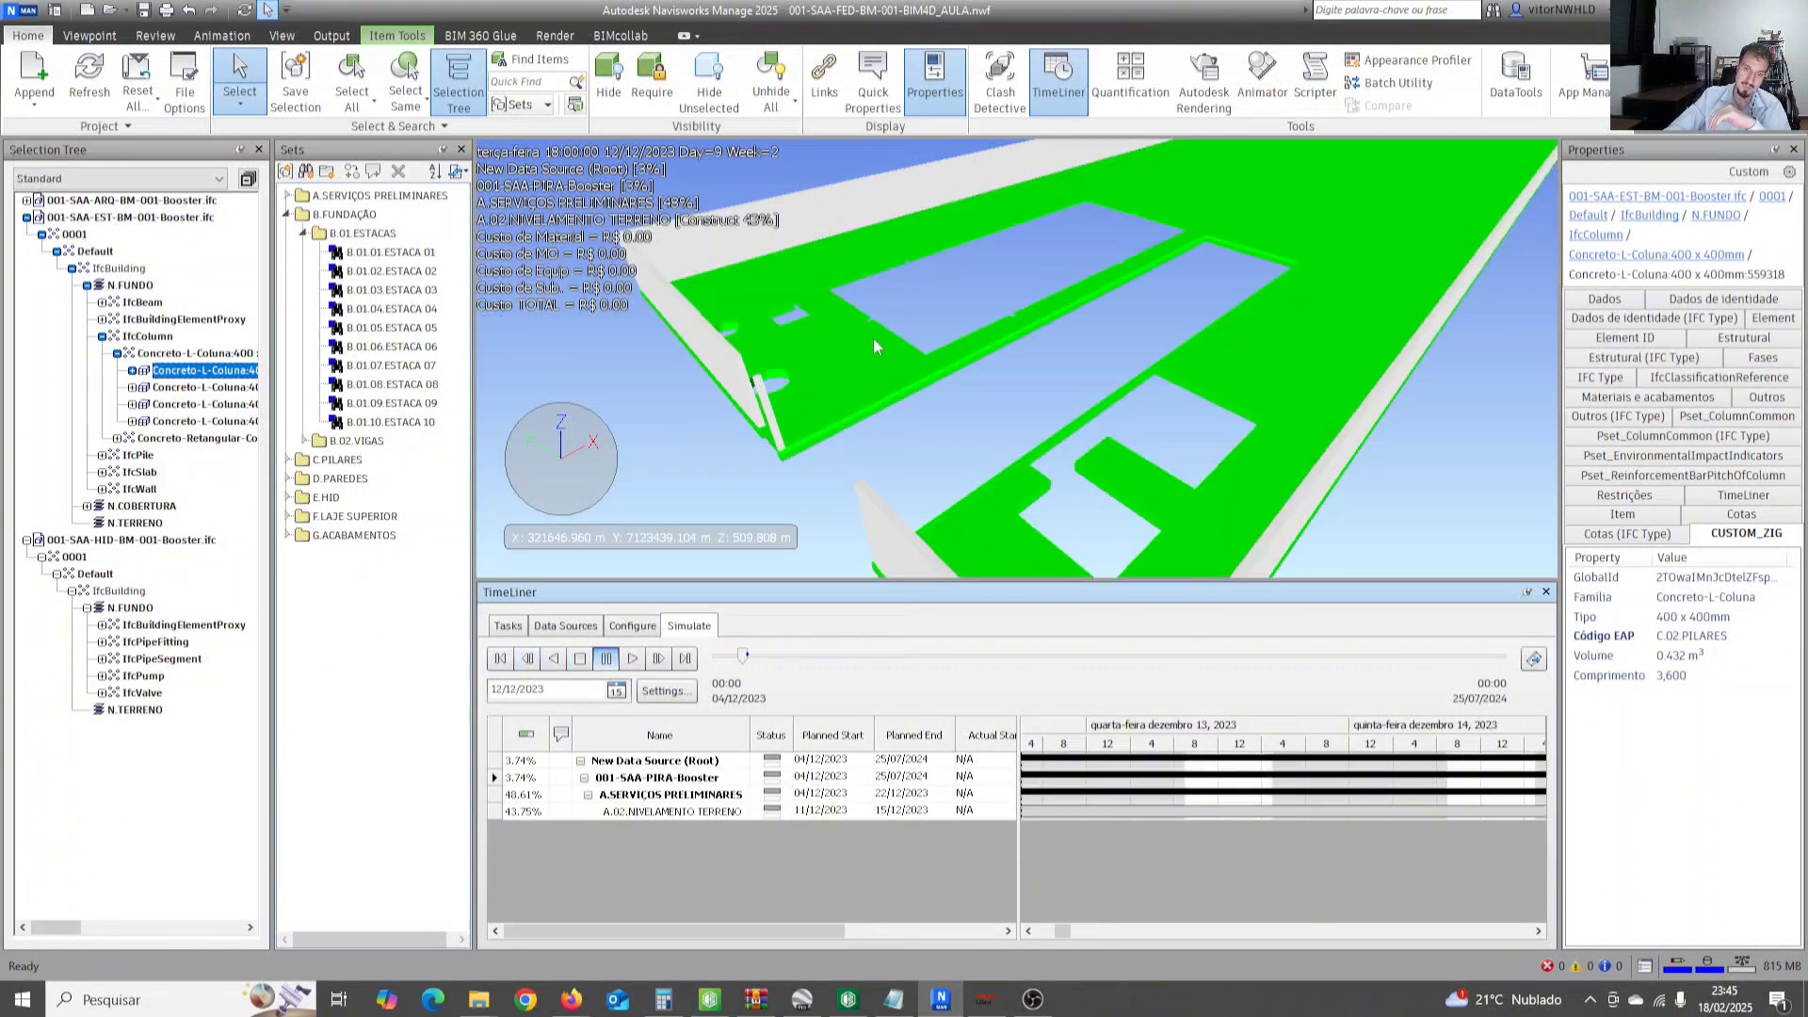
# Step the simulation forward to 28/12/2023, through the drilling and concreting of the first foundation piles.
pyautogui.click(658, 658)
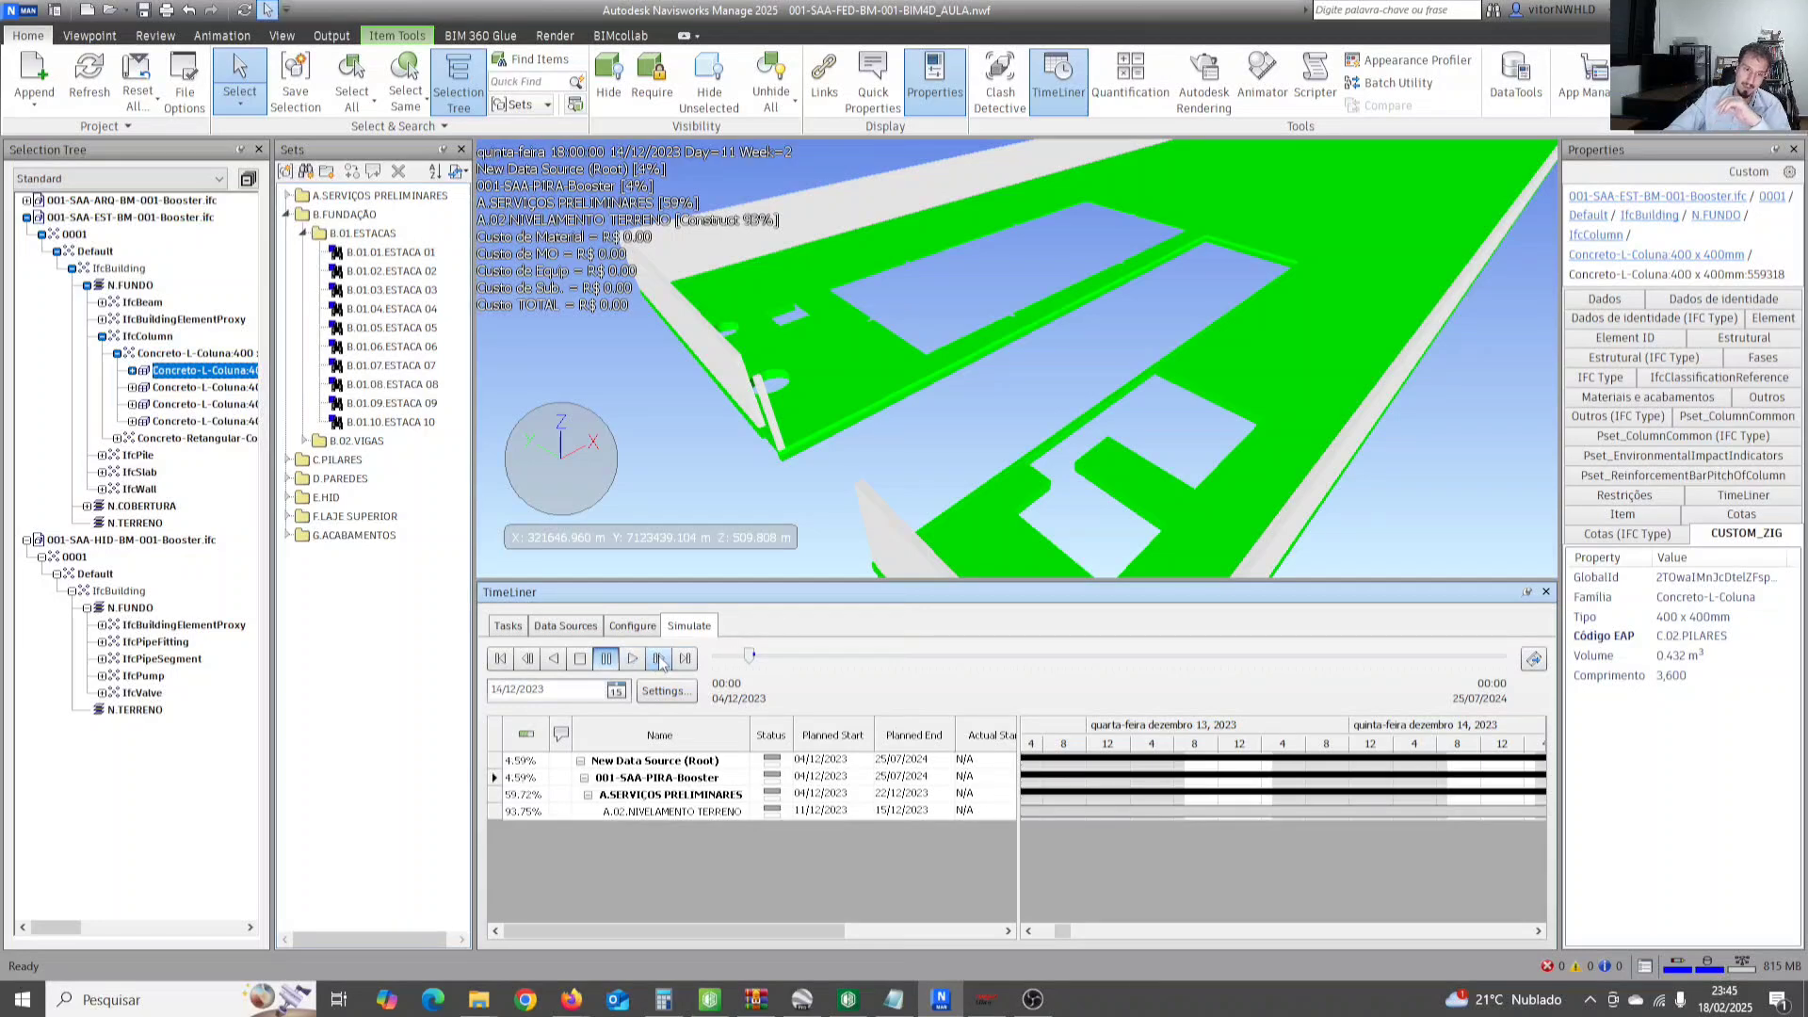
pyautogui.click(658, 658)
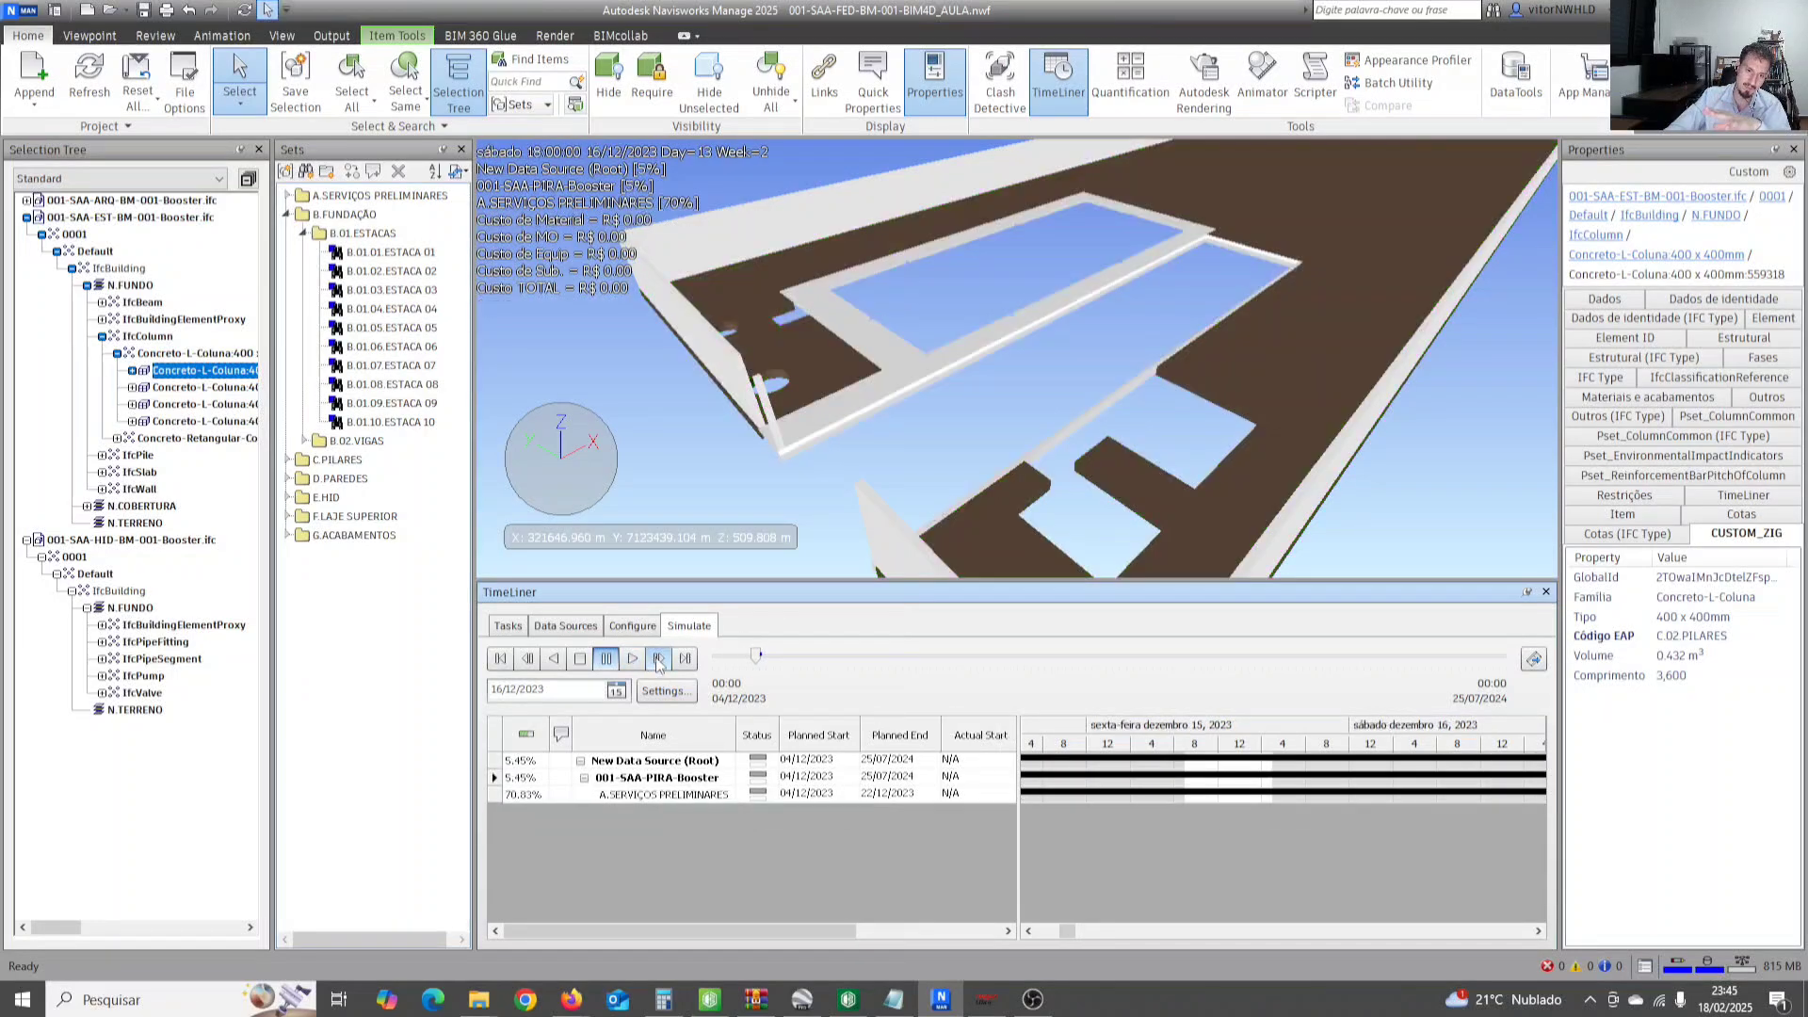
pyautogui.click(658, 658)
pyautogui.click(659, 658)
pyautogui.click(658, 658)
pyautogui.click(658, 658)
pyautogui.click(659, 659)
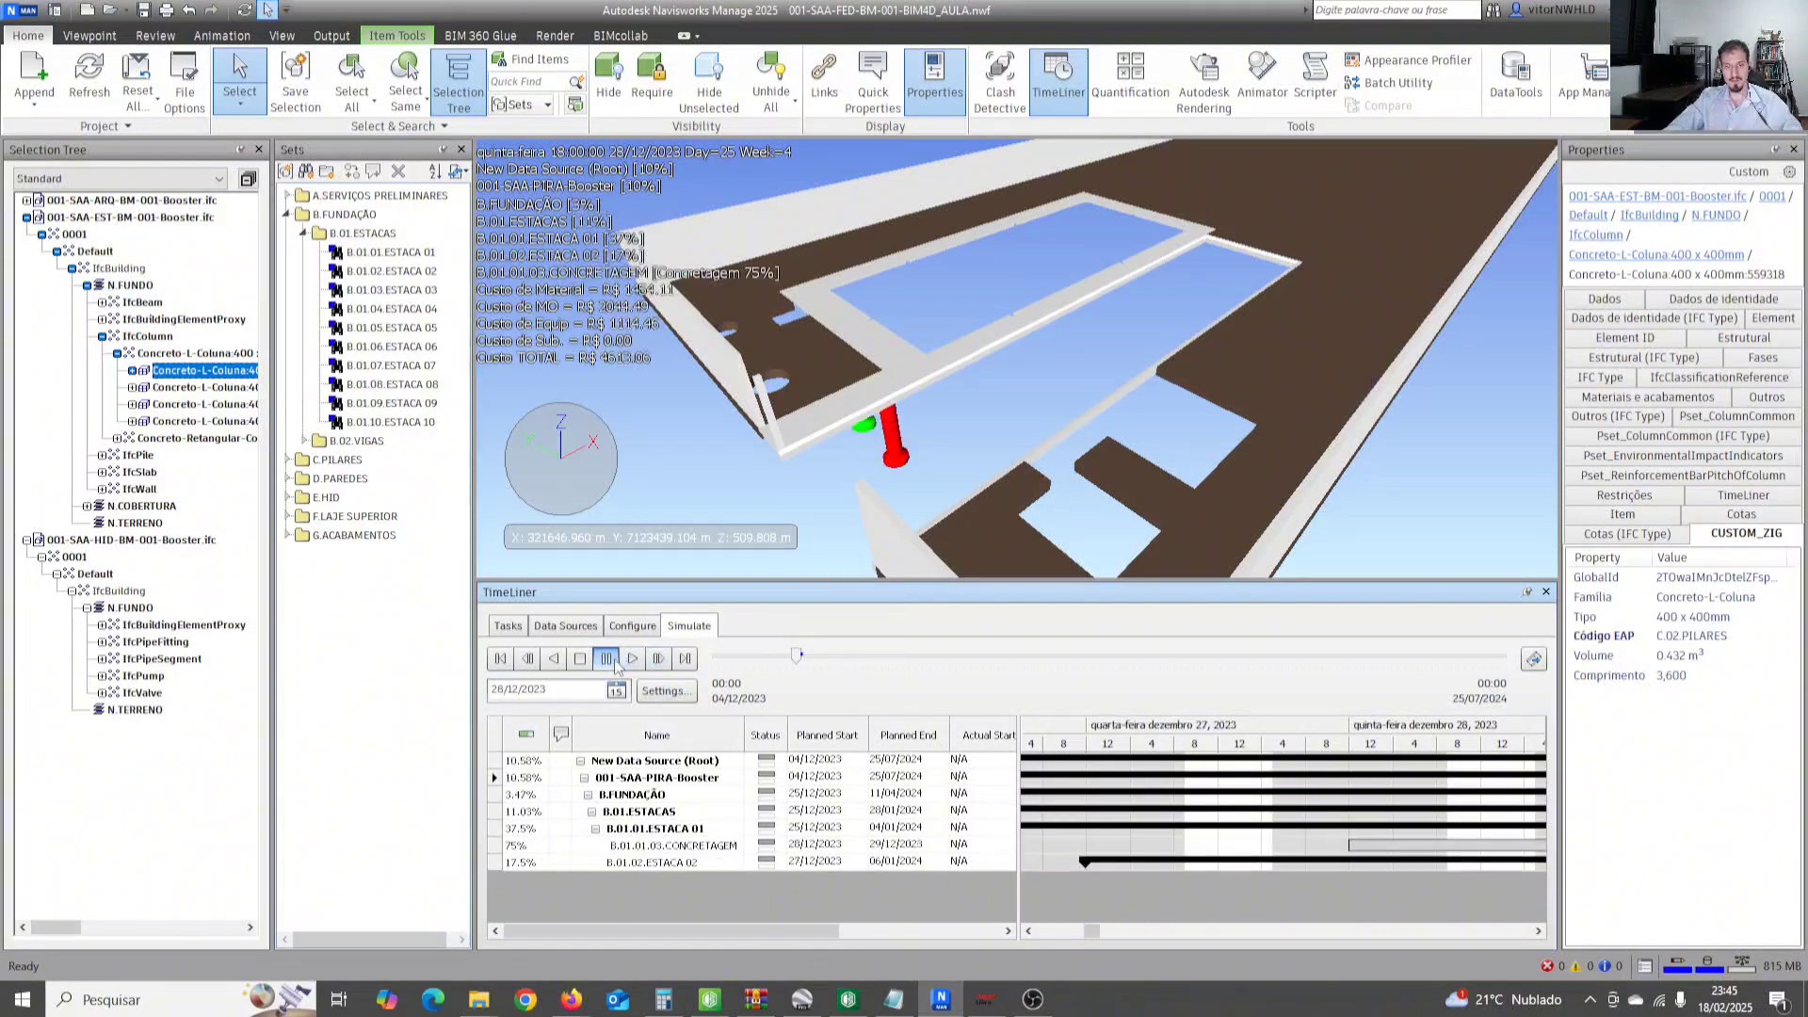
# Advance the simulation to 05/01/2024, through the concreting and drying of piles ESTACA 01 to ESTACA 04.
pyautogui.click(633, 659)
pyautogui.click(634, 664)
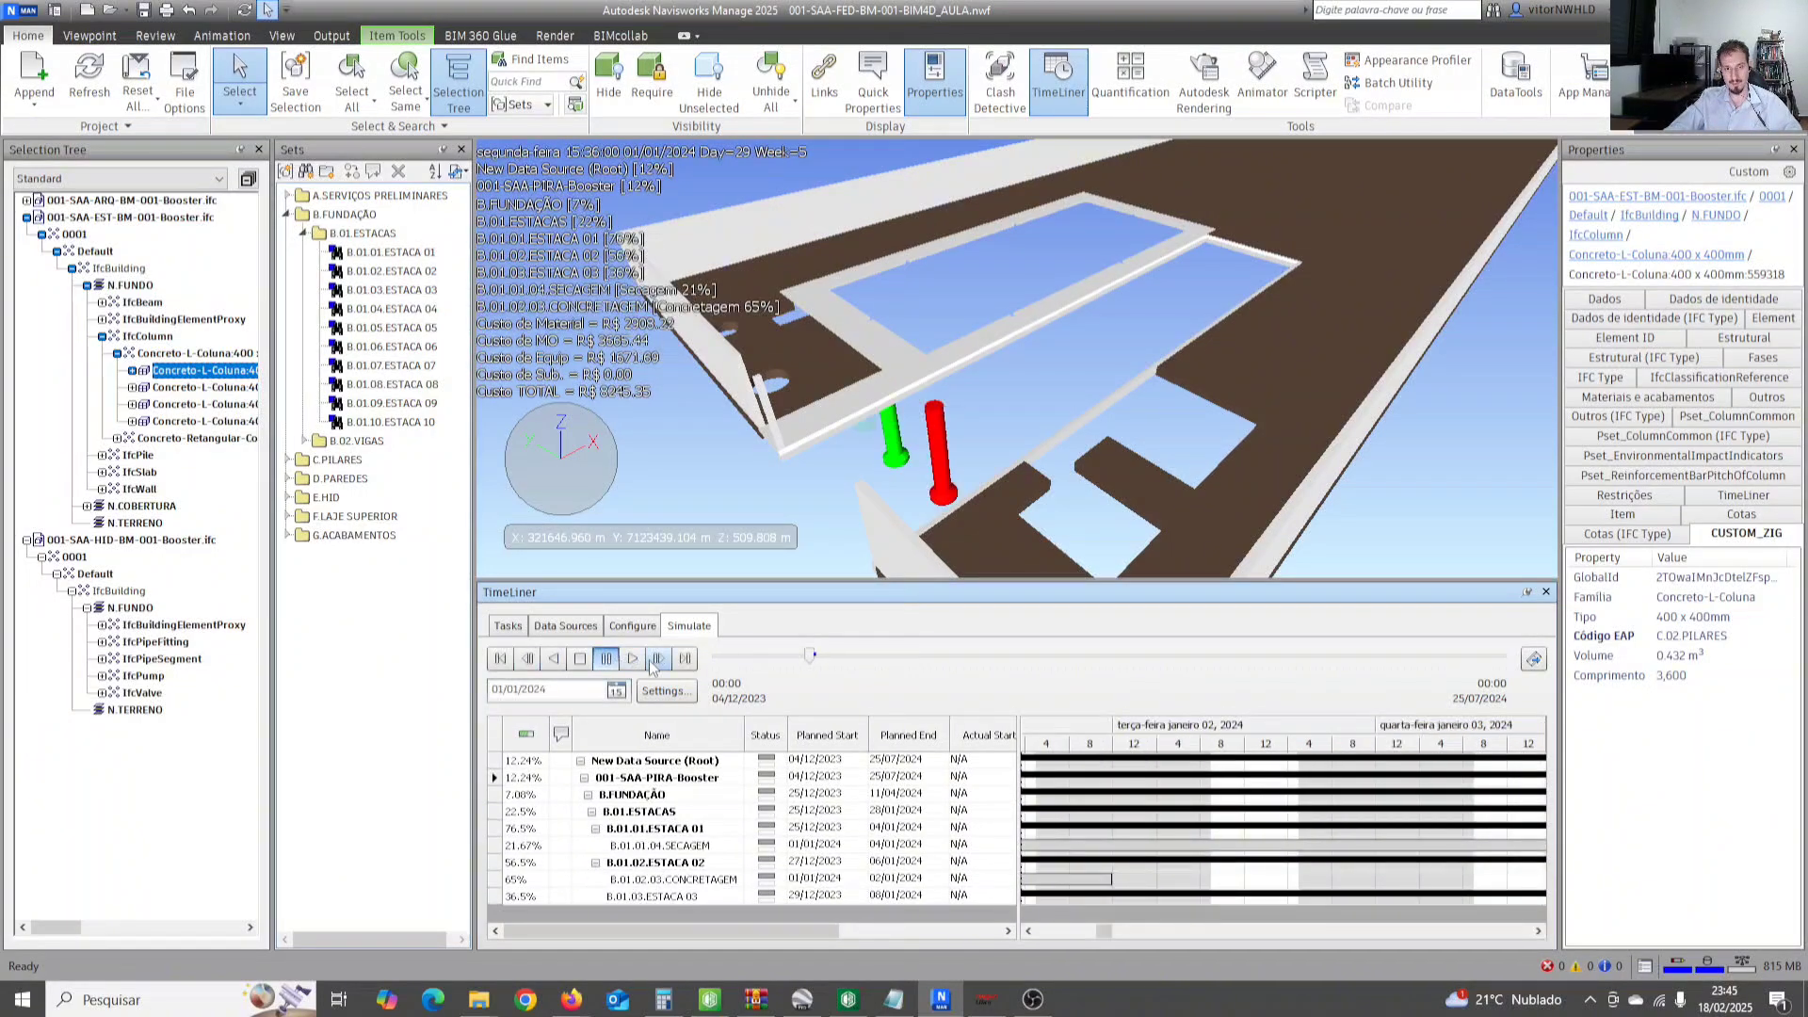
pyautogui.click(658, 665)
pyautogui.click(658, 665)
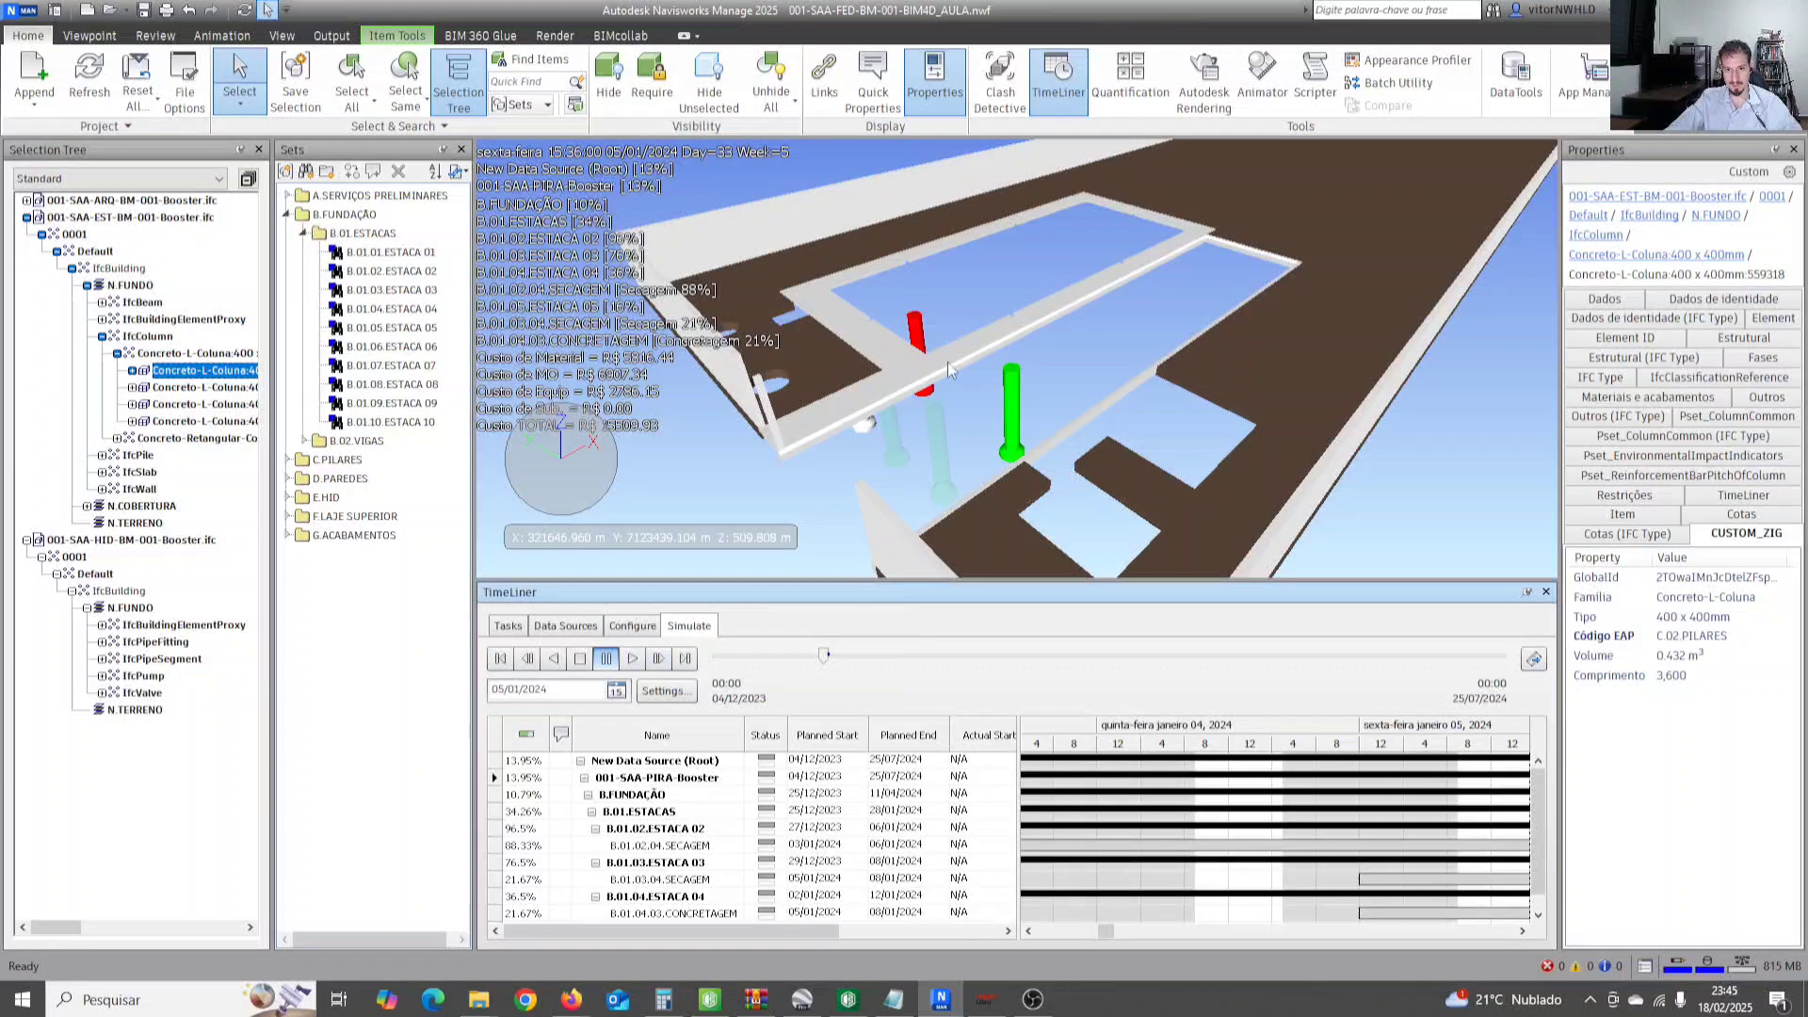
# Play the simulation through the remaining foundation piles and pause it at 16/02/2024, during the B.02.02.VIGA beam work.
pyautogui.keyDown('shift'); pyautogui.moveTo(948, 365); pyautogui.dragTo(909, 425, button='middle'); pyautogui.keyUp('shift')
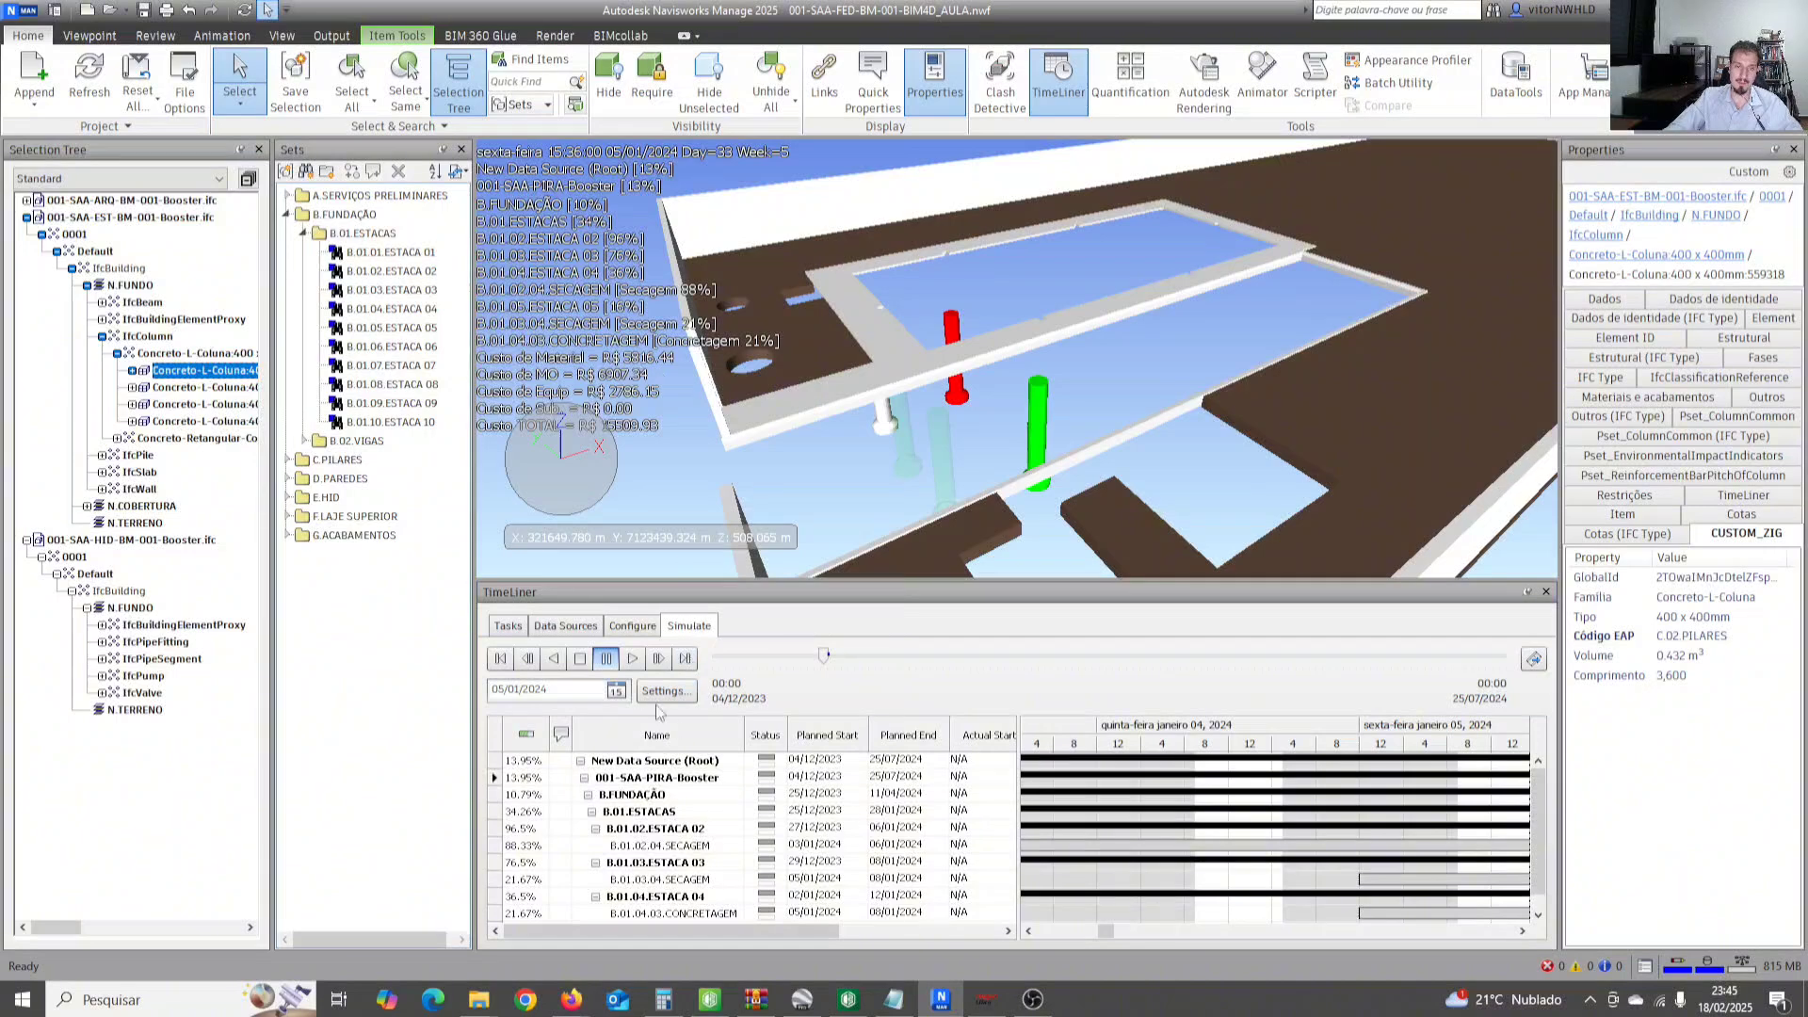
pyautogui.click(633, 659)
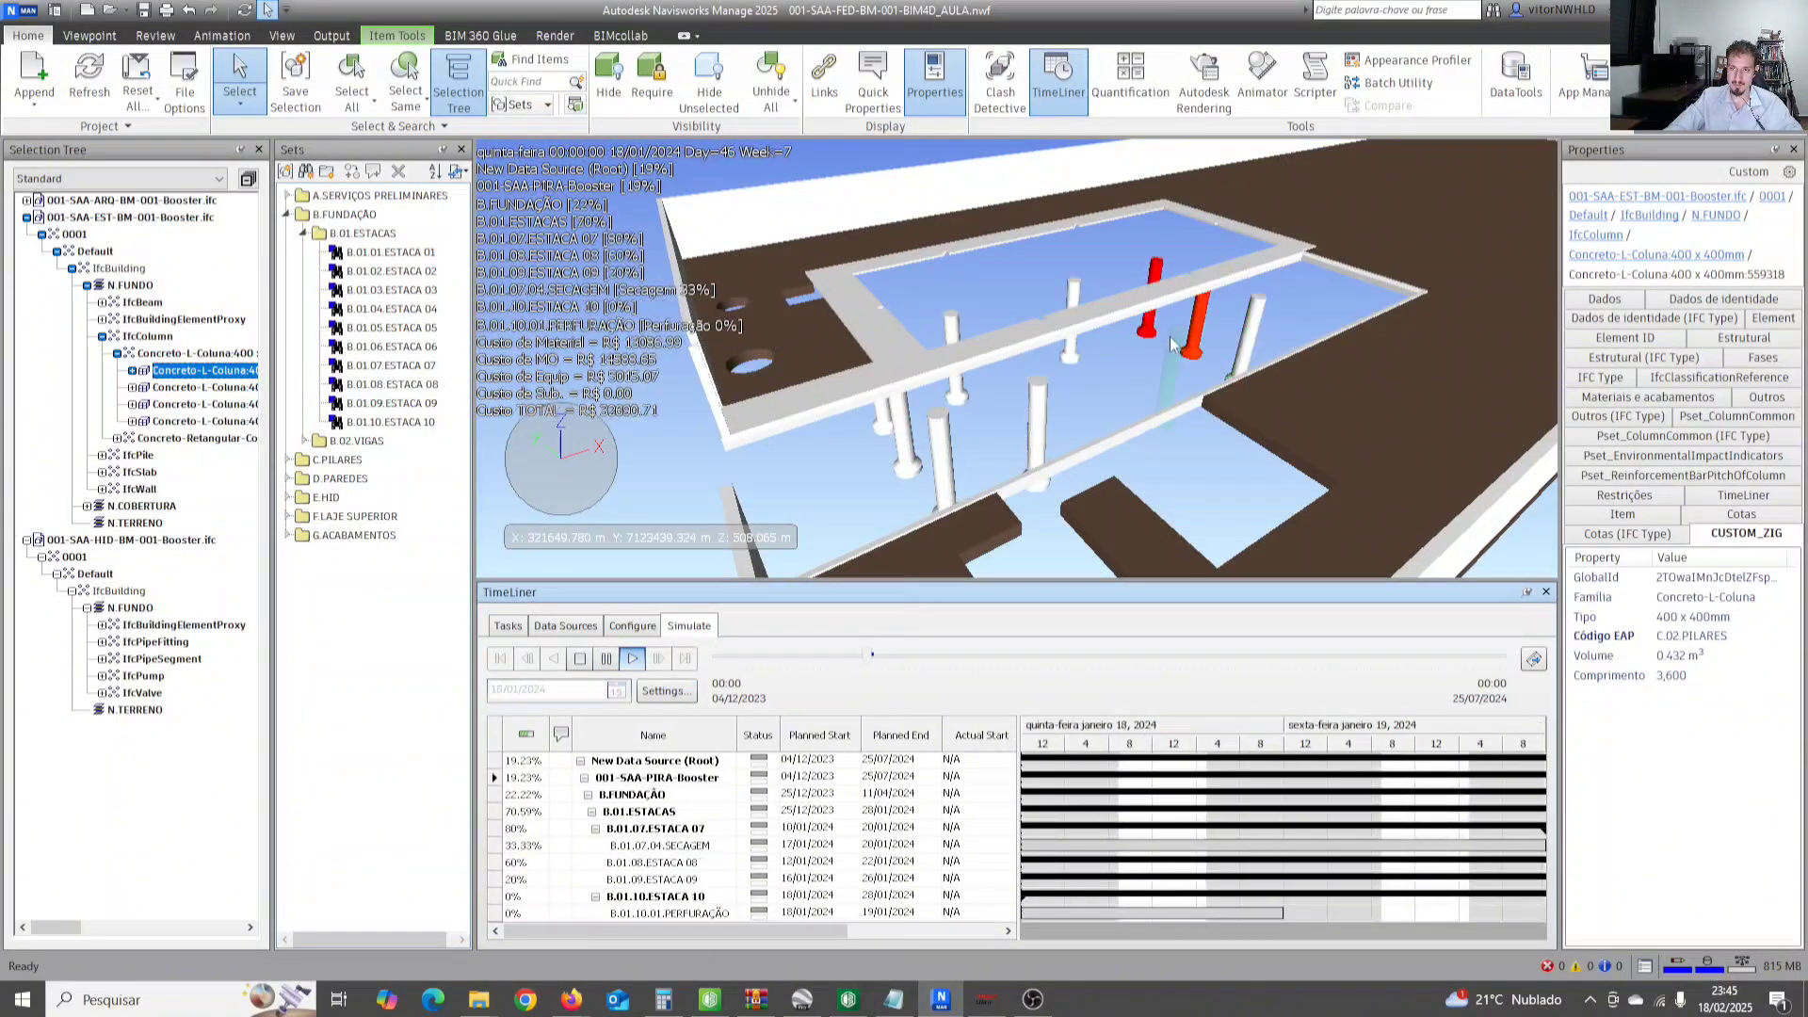
pyautogui.click(606, 658)
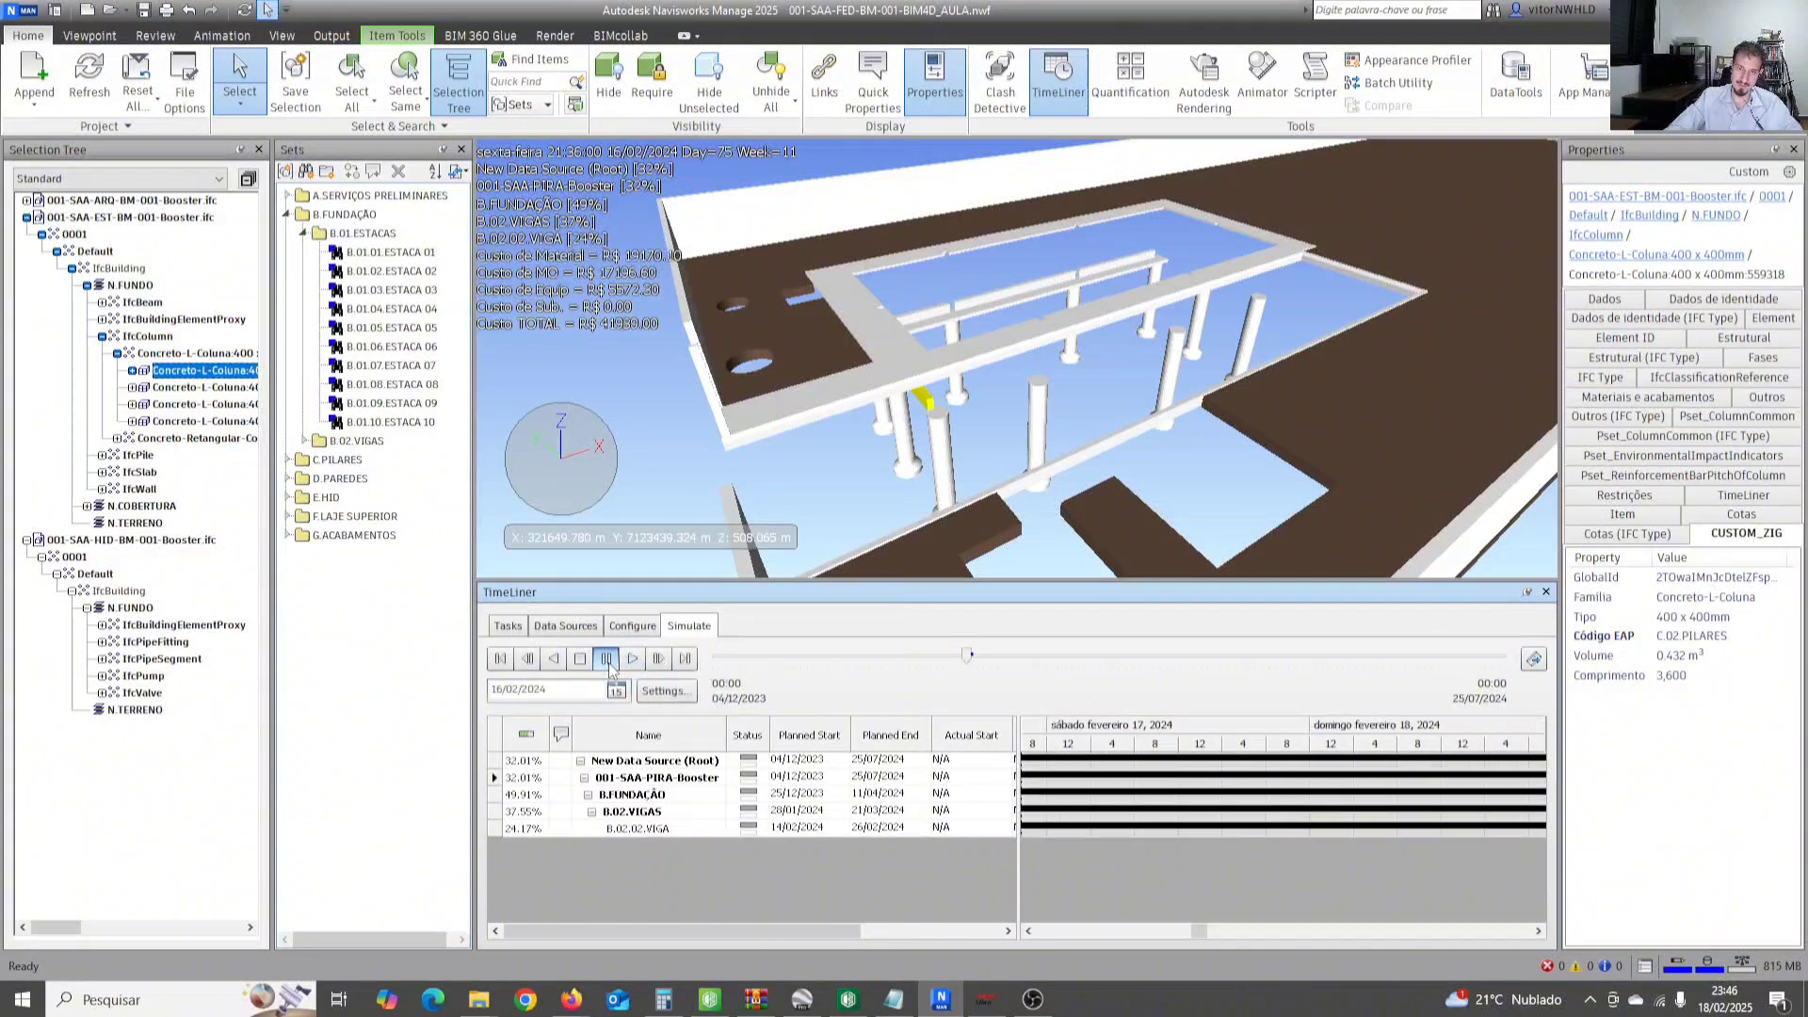
# Step the simulation forward to 28/02/2024, from the B.02.02 beam's Armação to the B.02.03 beam's Forma.
pyautogui.click(657, 661)
pyautogui.click(657, 661)
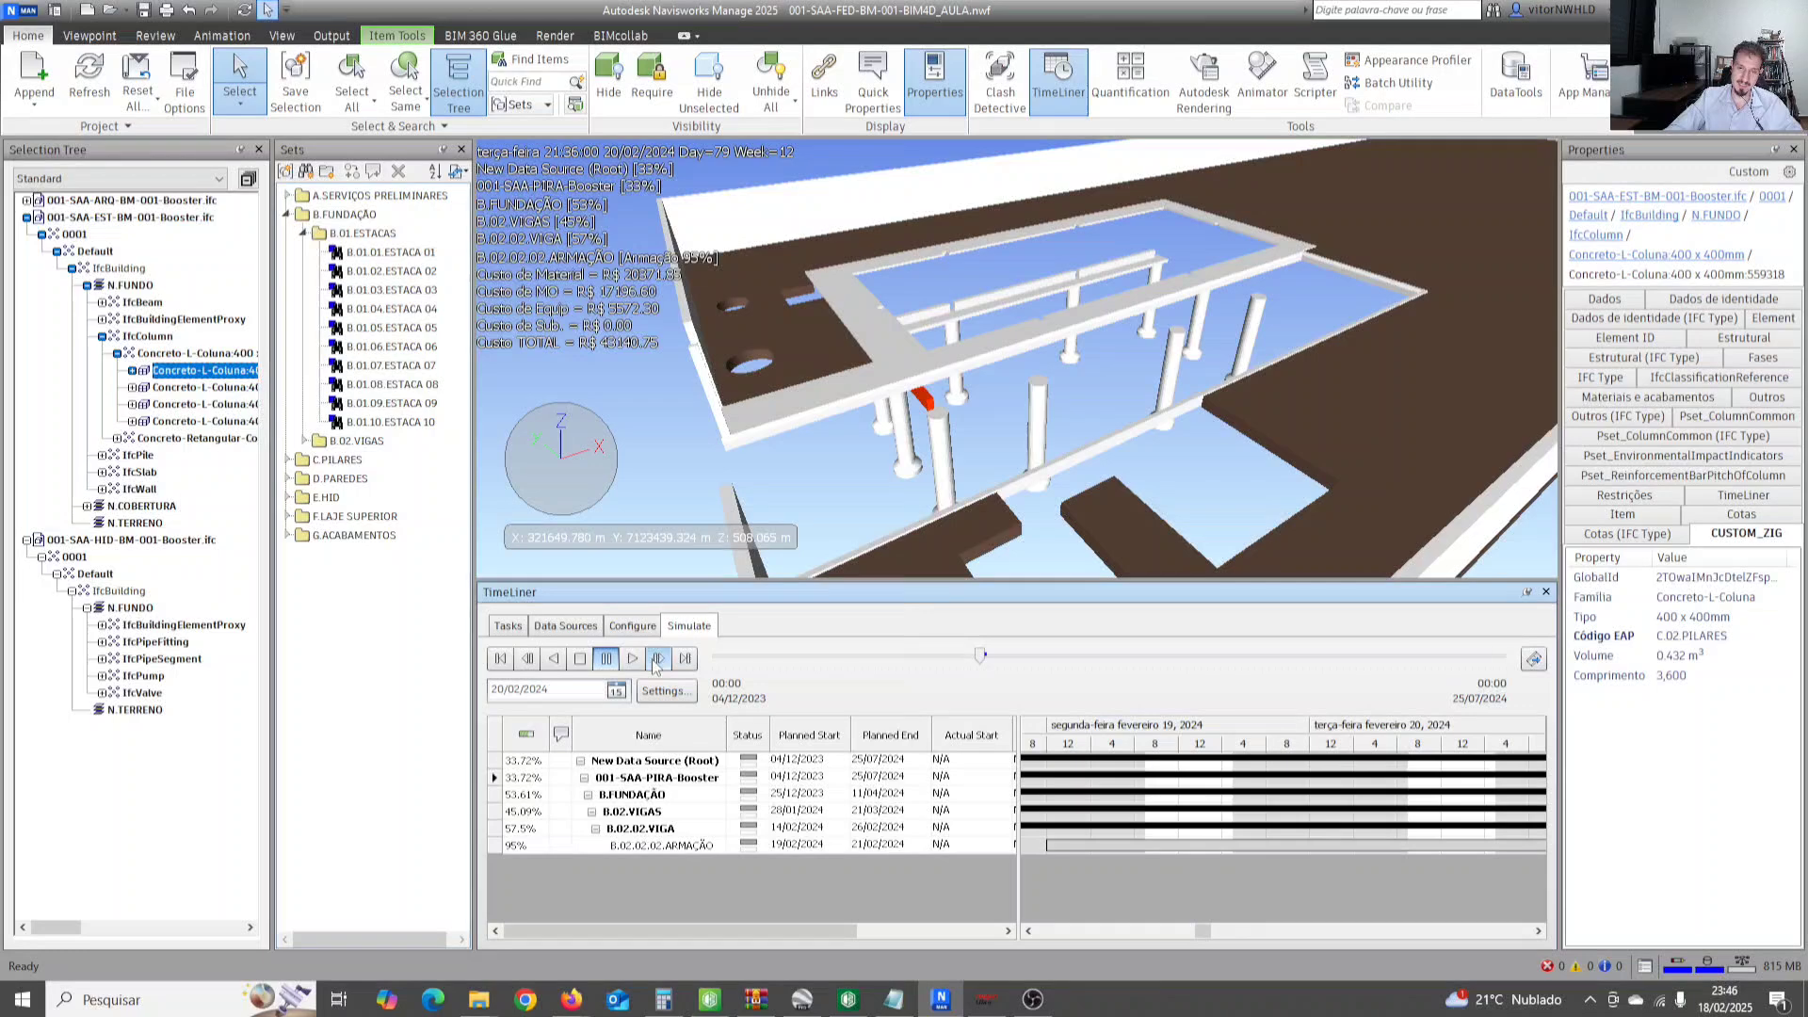
pyautogui.click(657, 659)
pyautogui.click(657, 659)
pyautogui.click(657, 660)
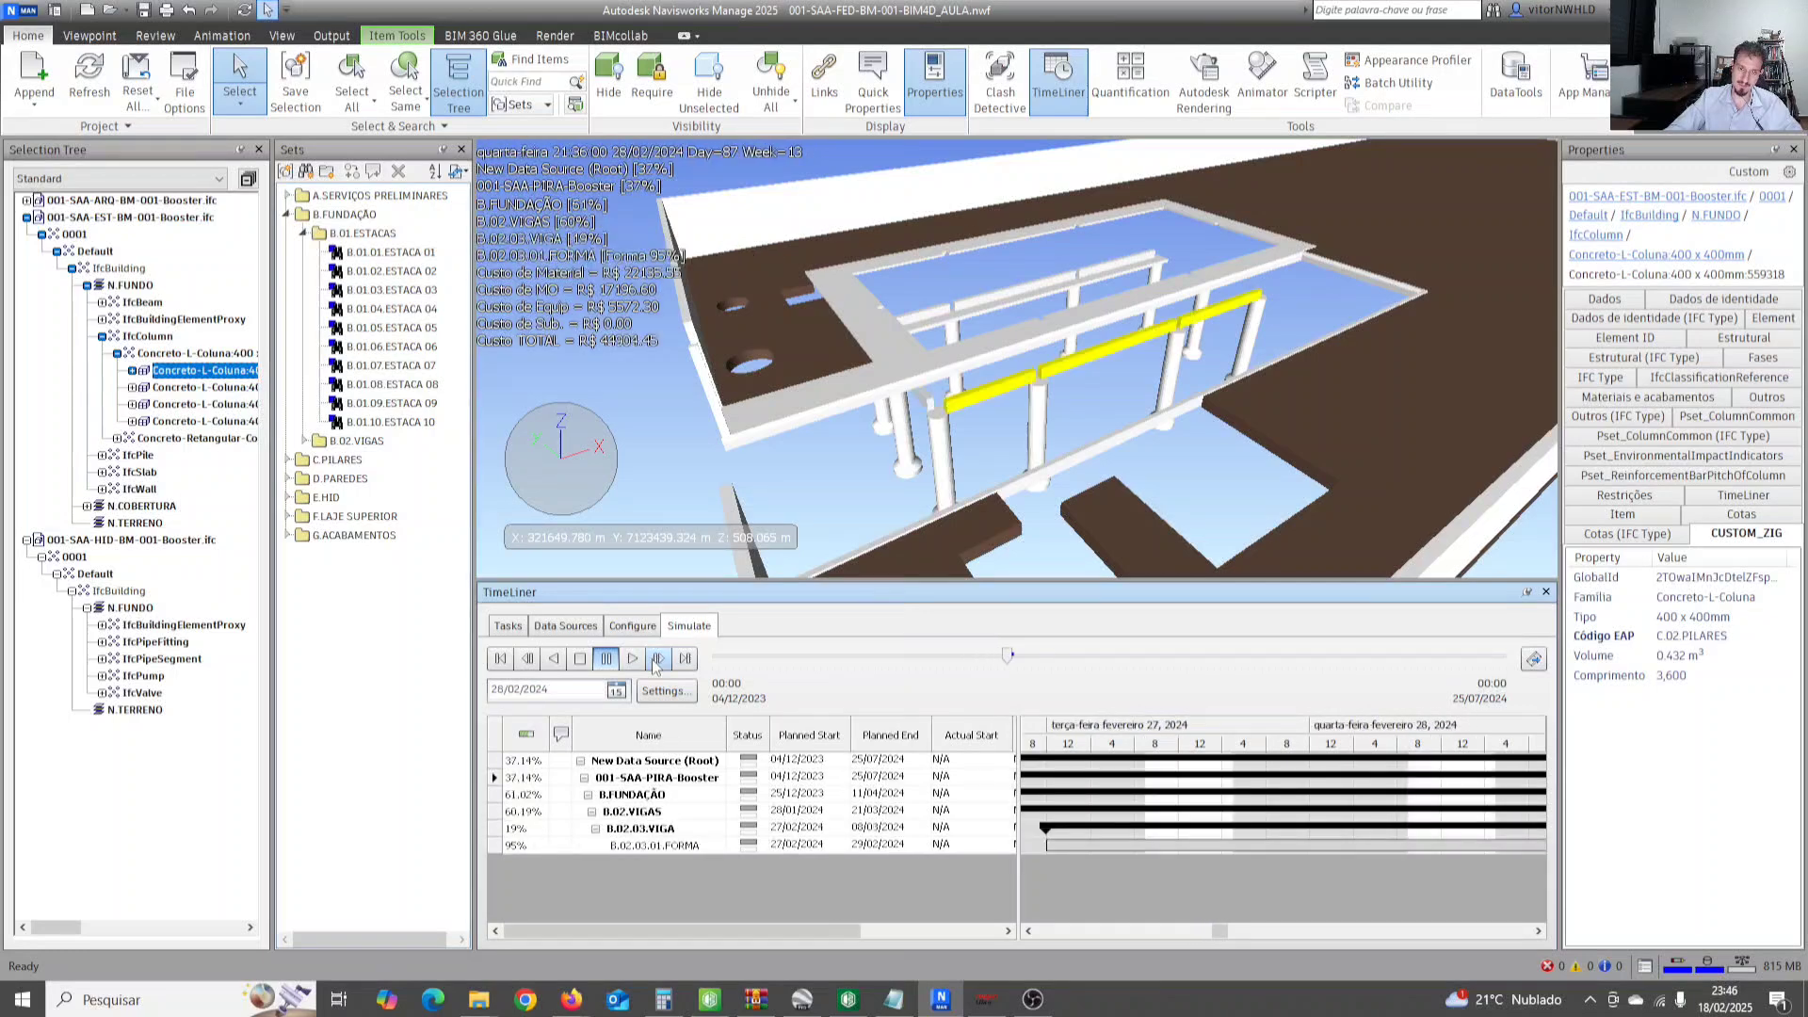
# Play the rest of the simulation through to 25/07/2024 and inspect the columns, walls, upper slab, finishes and completed station from several angles.
pyautogui.click(632, 658)
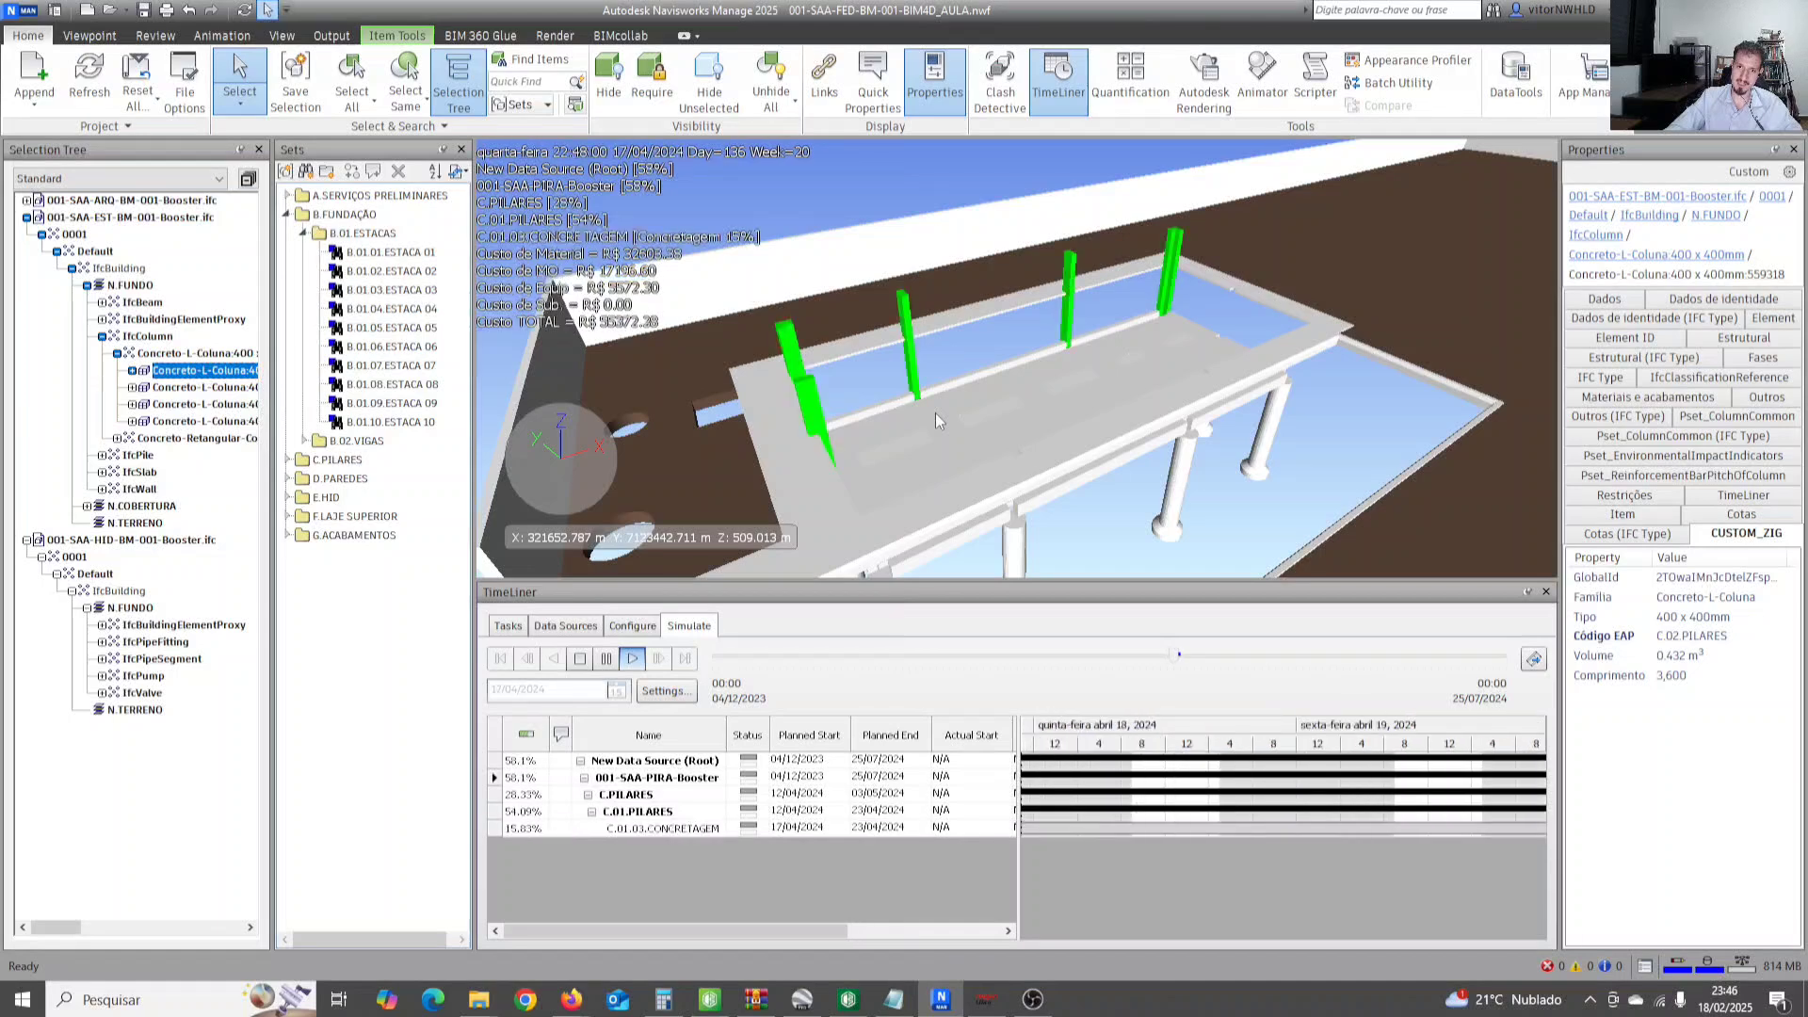
pyautogui.keyDown('shift'); pyautogui.moveTo(974, 486); pyautogui.dragTo(1215, 414, button='middle'); pyautogui.keyUp('shift')
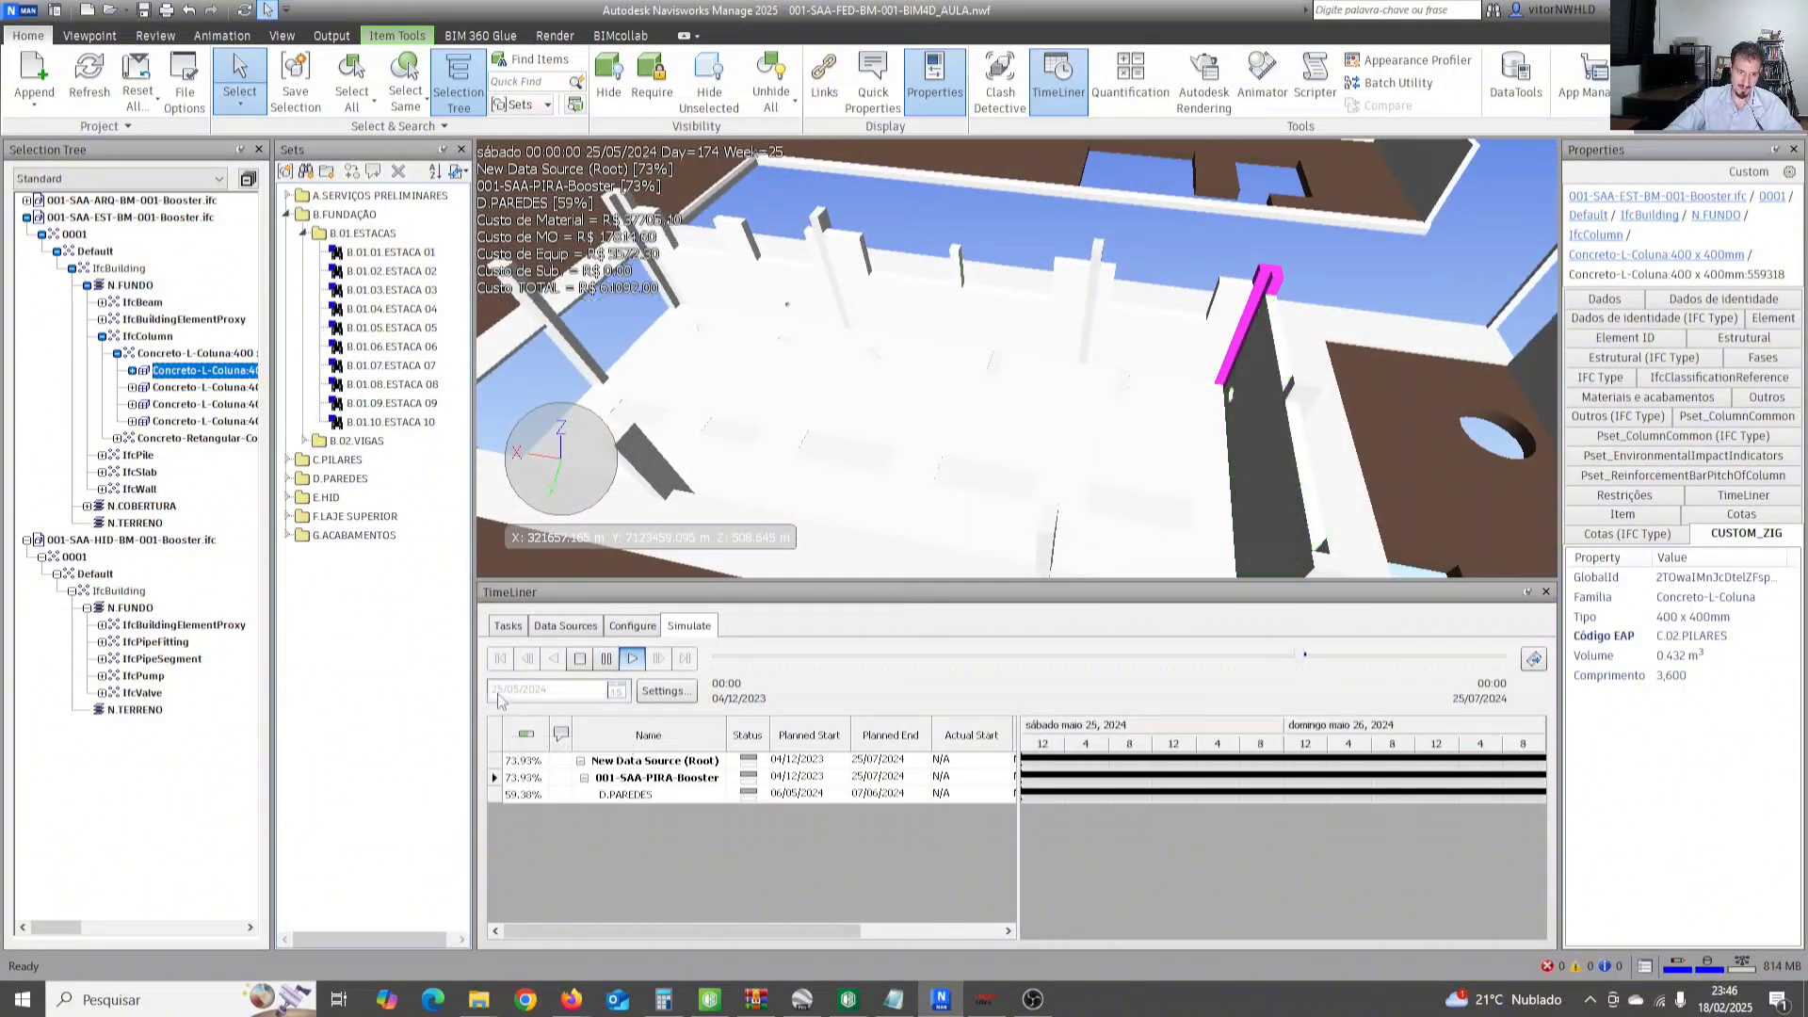
pyautogui.scroll(-2, 838, 390)
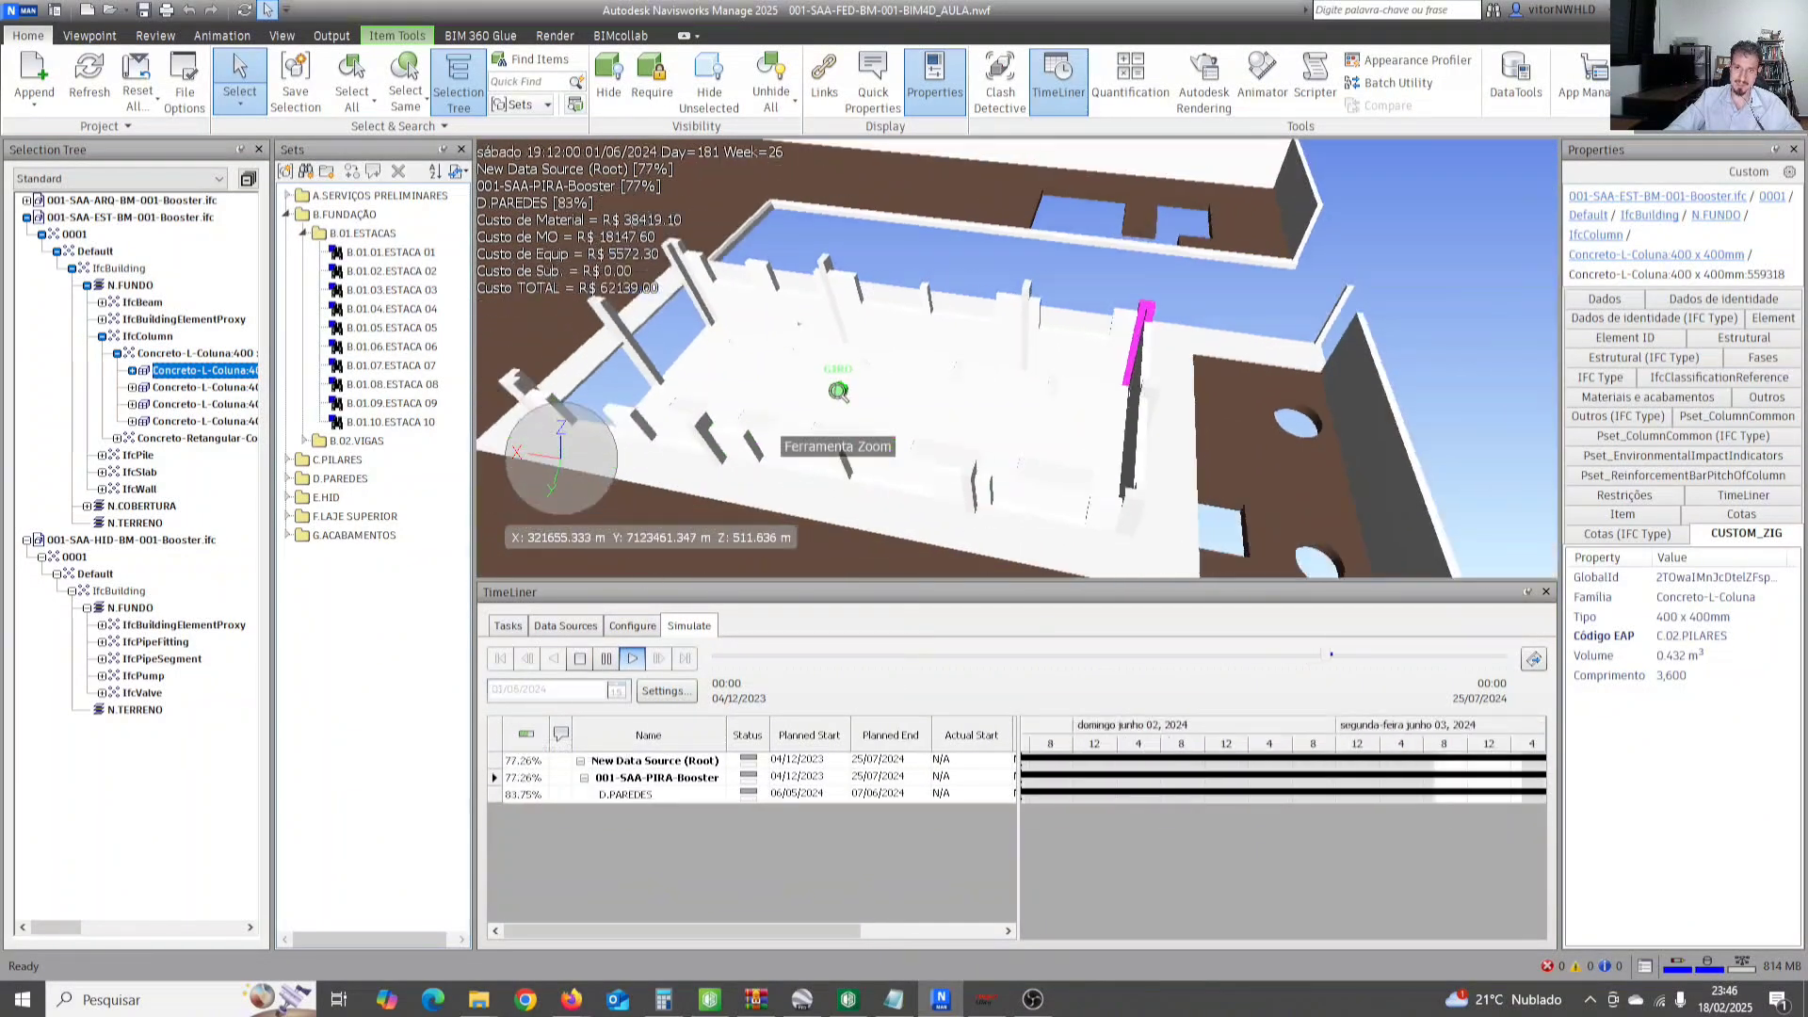
pyautogui.keyDown('shift'); pyautogui.moveTo(838, 390); pyautogui.dragTo(789, 371, button='middle'); pyautogui.keyUp('shift')
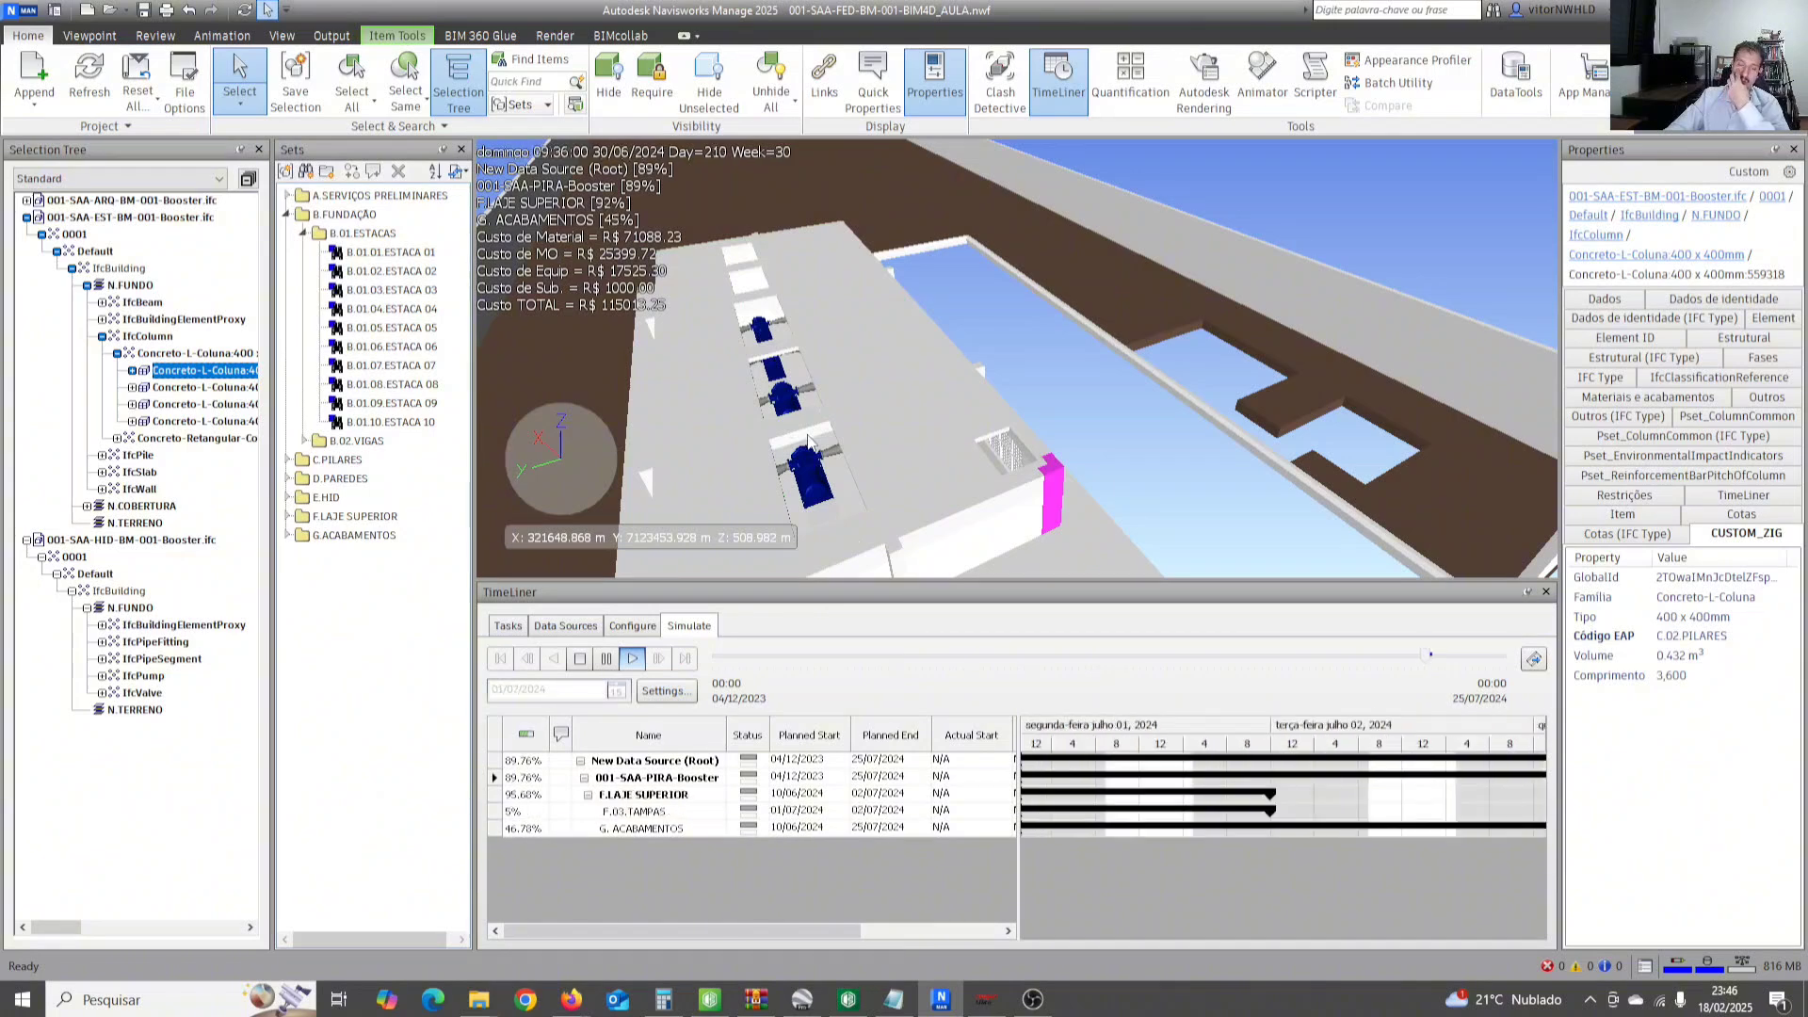
pyautogui.scroll(-1, 855, 432)
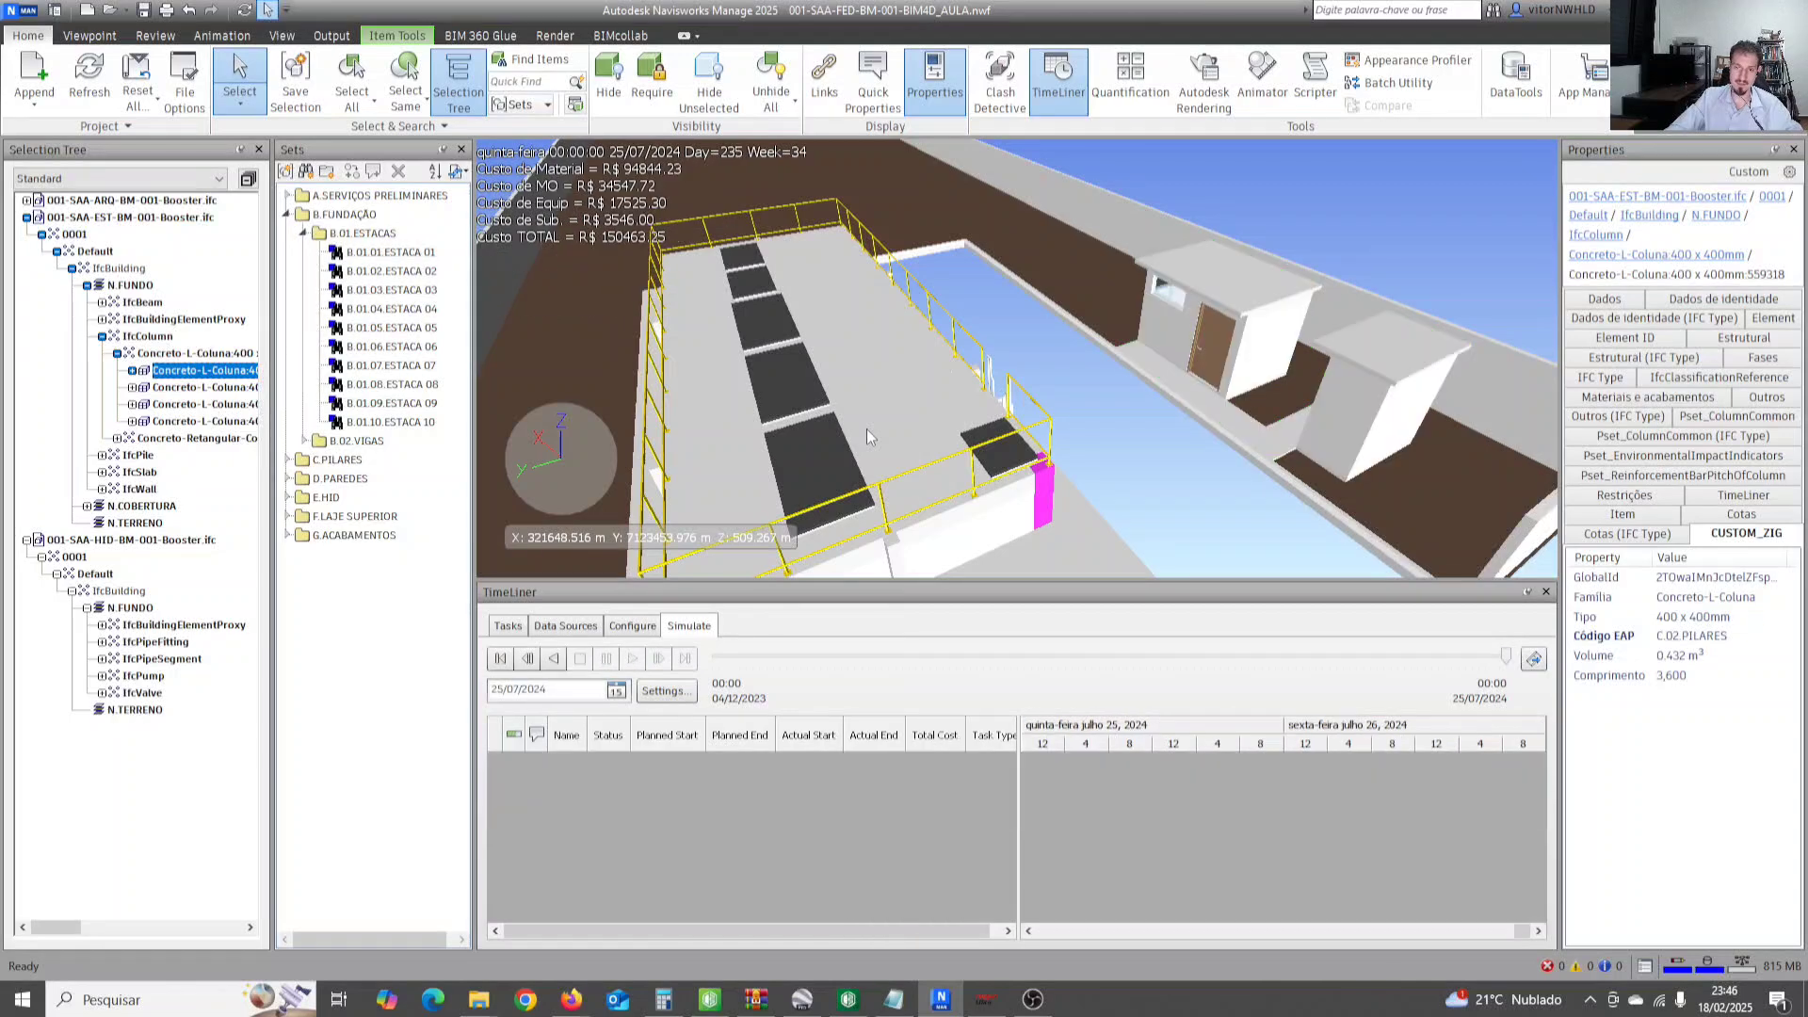
pyautogui.scroll(-6, 866, 427)
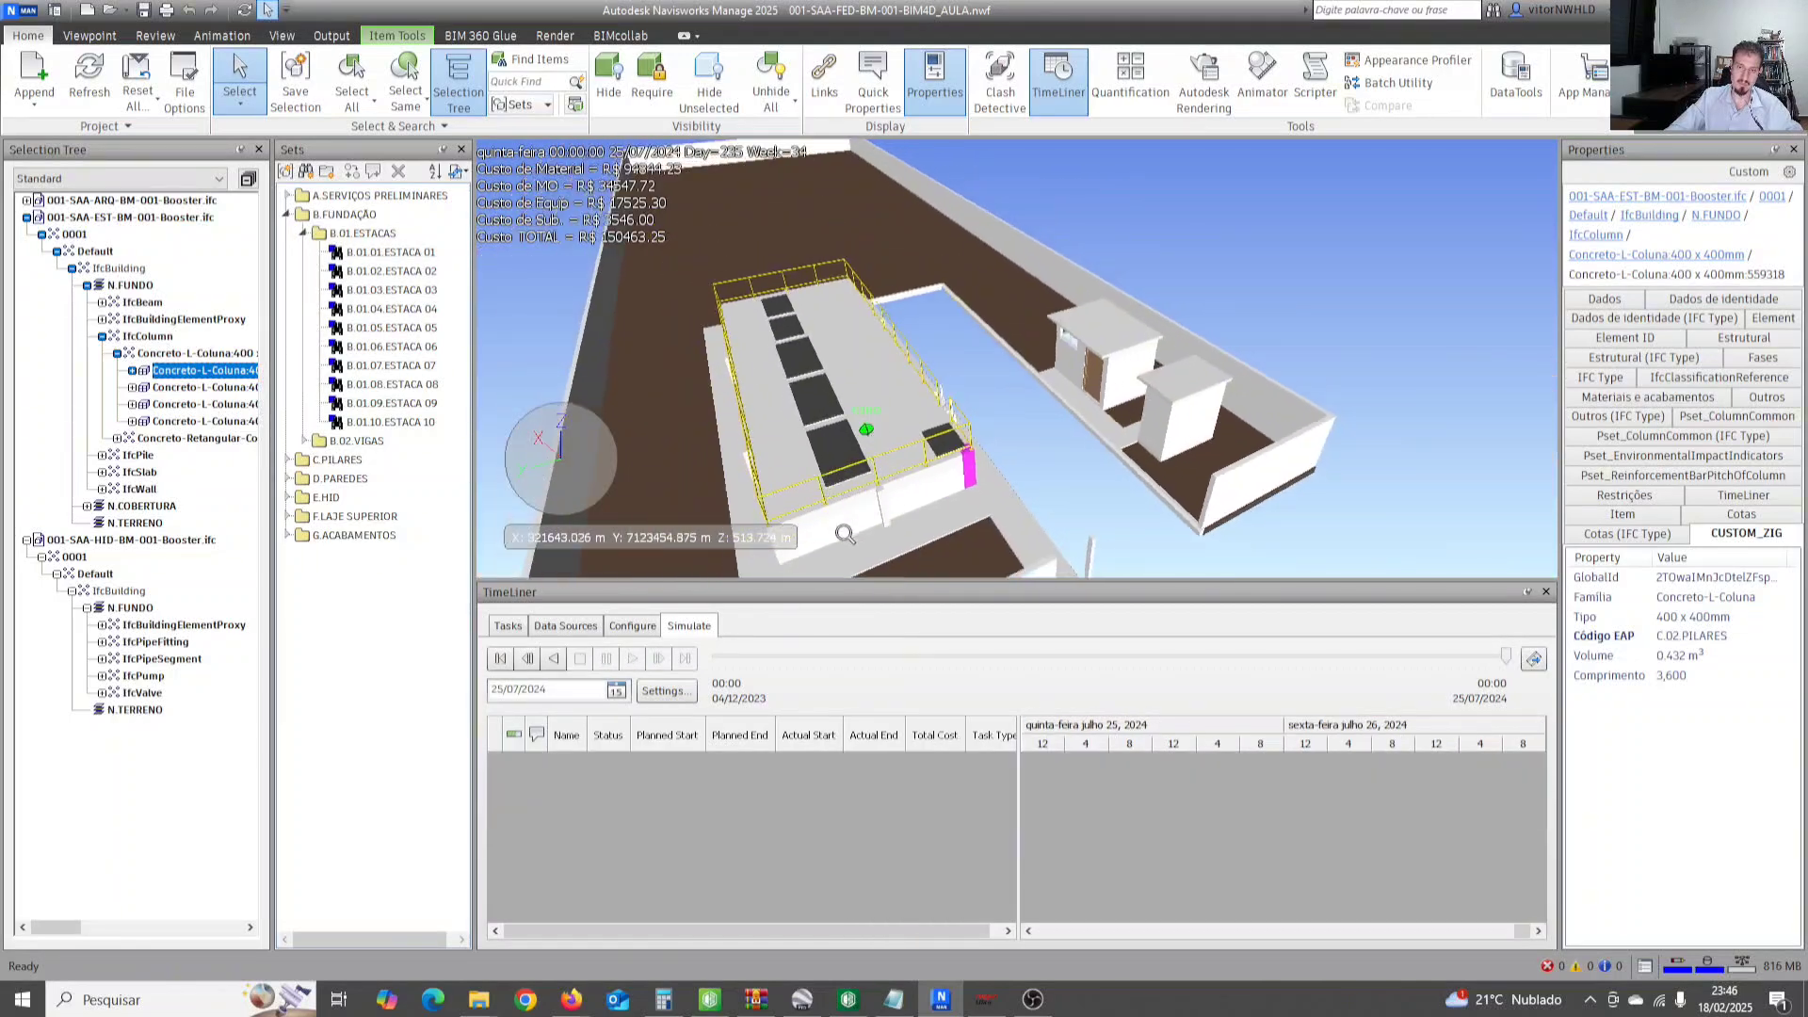
pyautogui.keyDown('shift'); pyautogui.moveTo(841, 524); pyautogui.dragTo(871, 438, button='middle'); pyautogui.keyUp('shift')
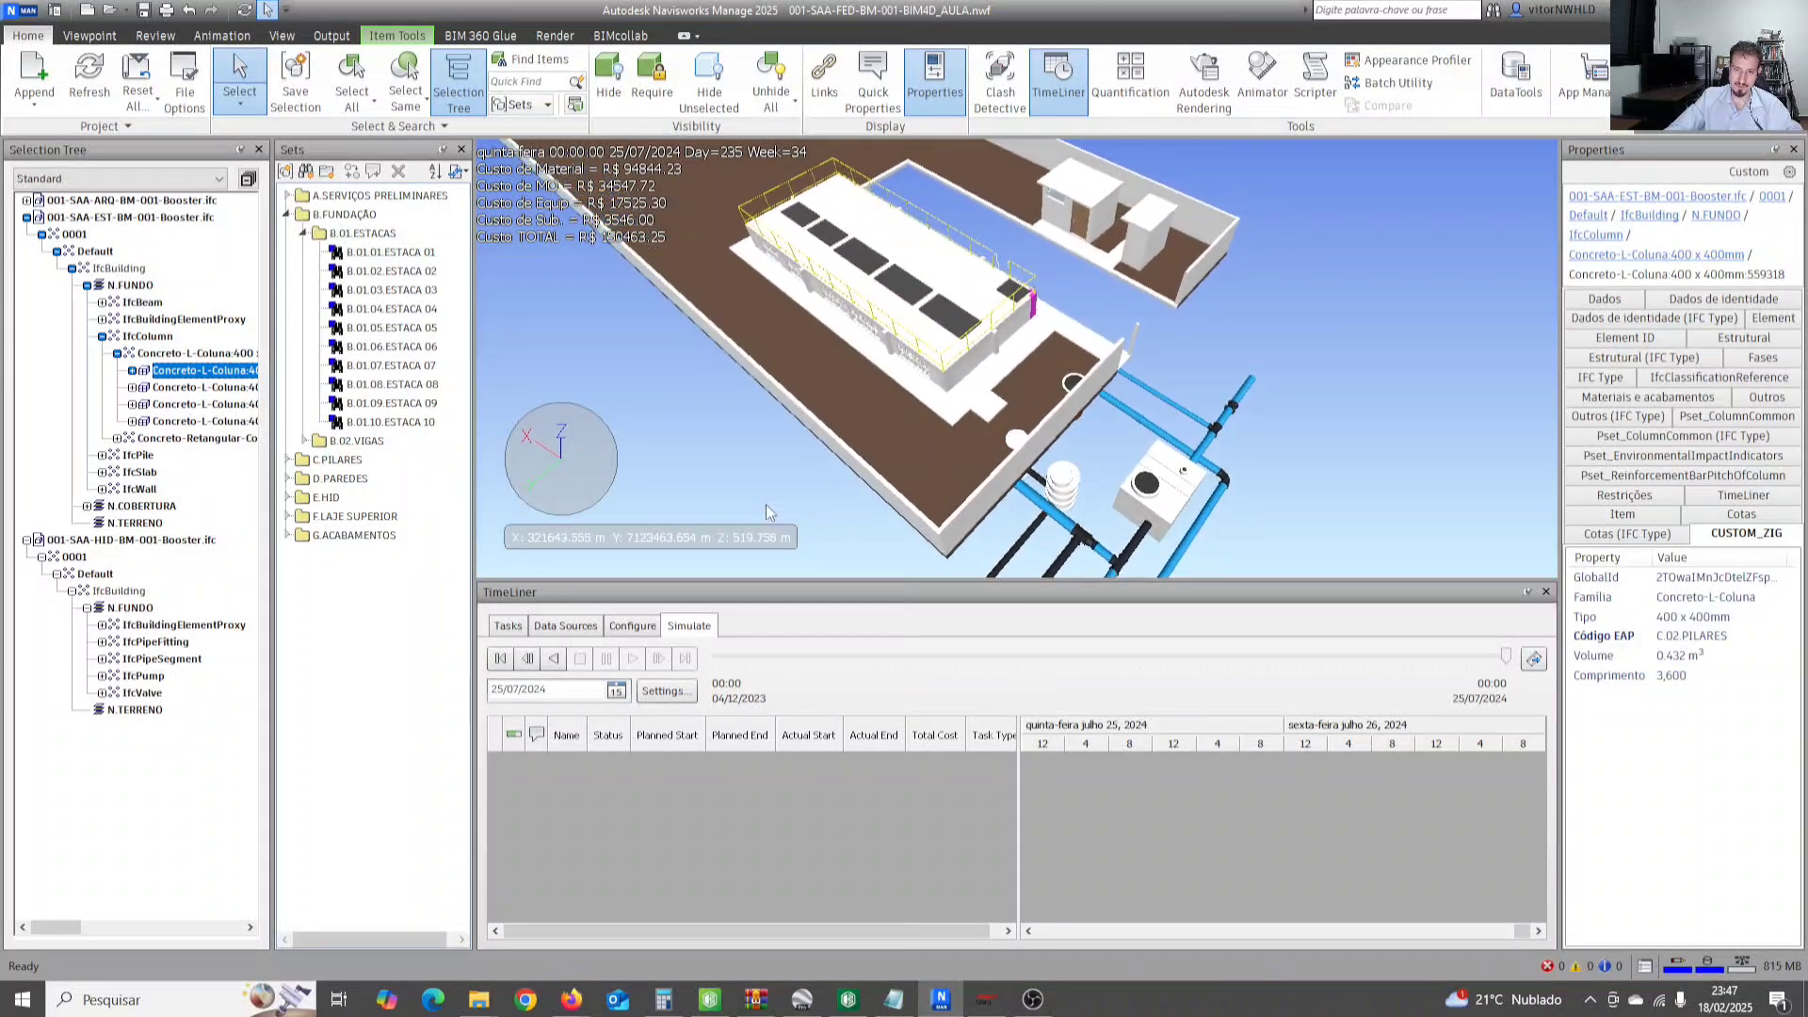